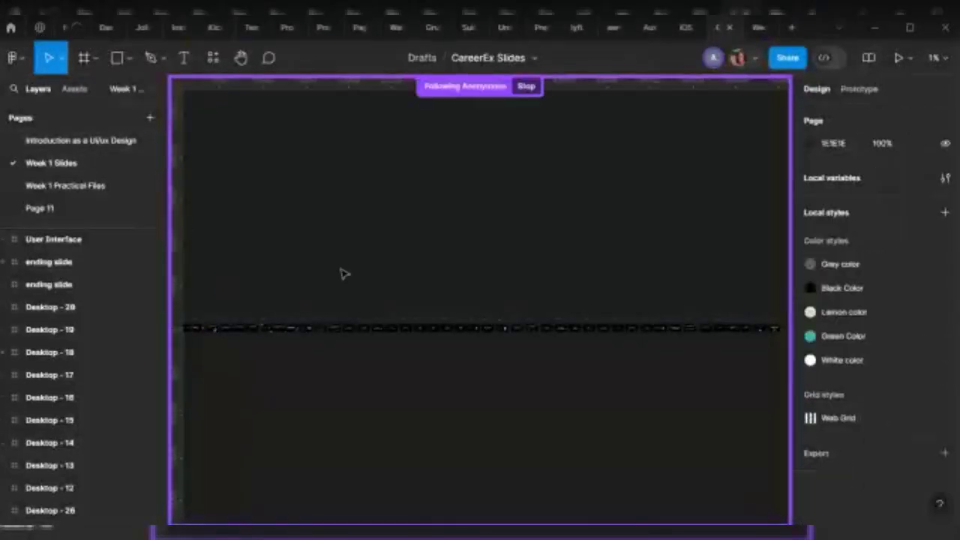
# Leave the CareerEx Slides file and return to the home Recents file browser
pyautogui.click(11, 29)
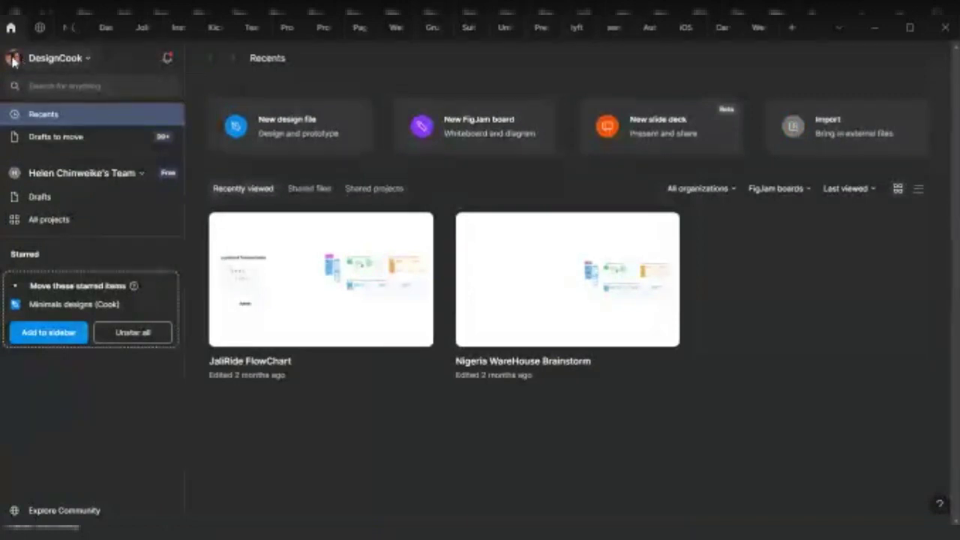
# Switch the interface theme to Light, then back to Dark
pyautogui.click(64, 58)
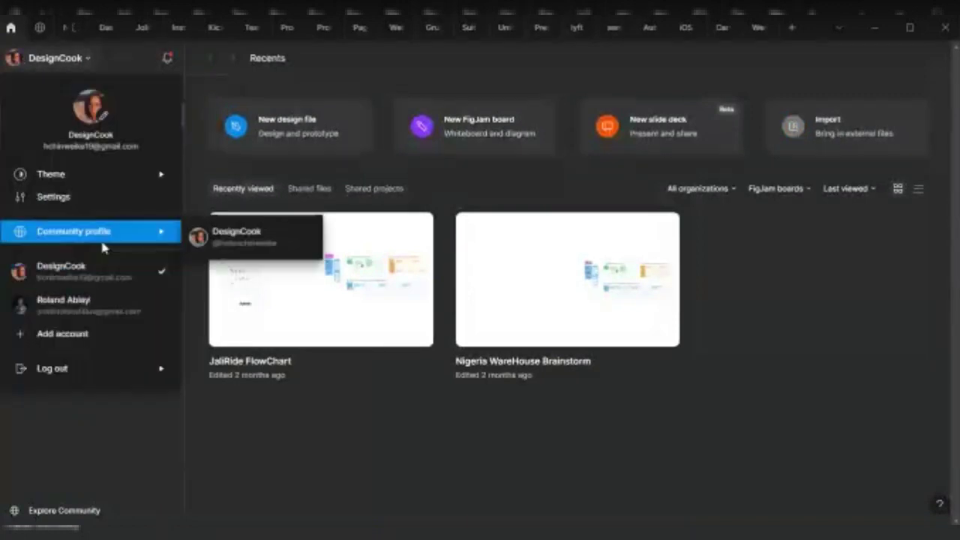
pyautogui.moveTo(70, 176)
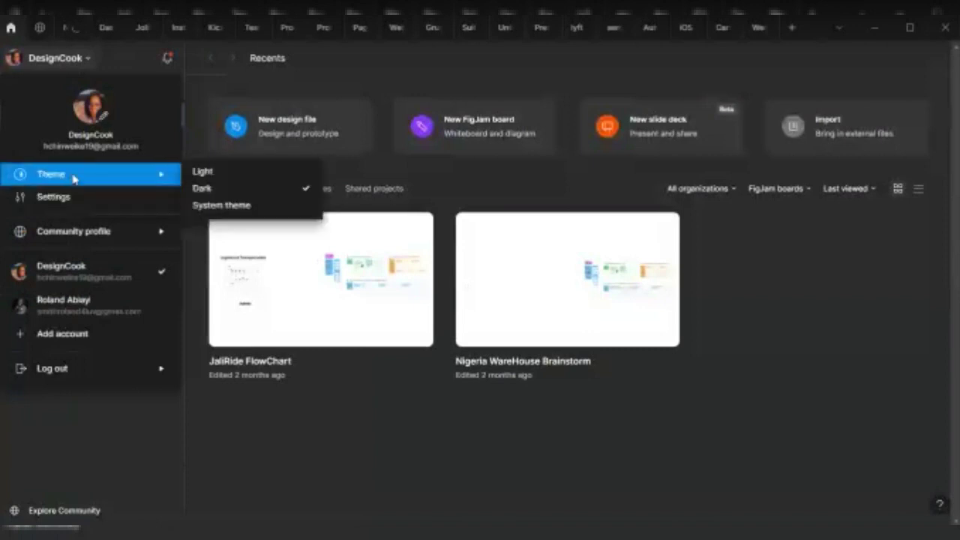
pyautogui.click(204, 174)
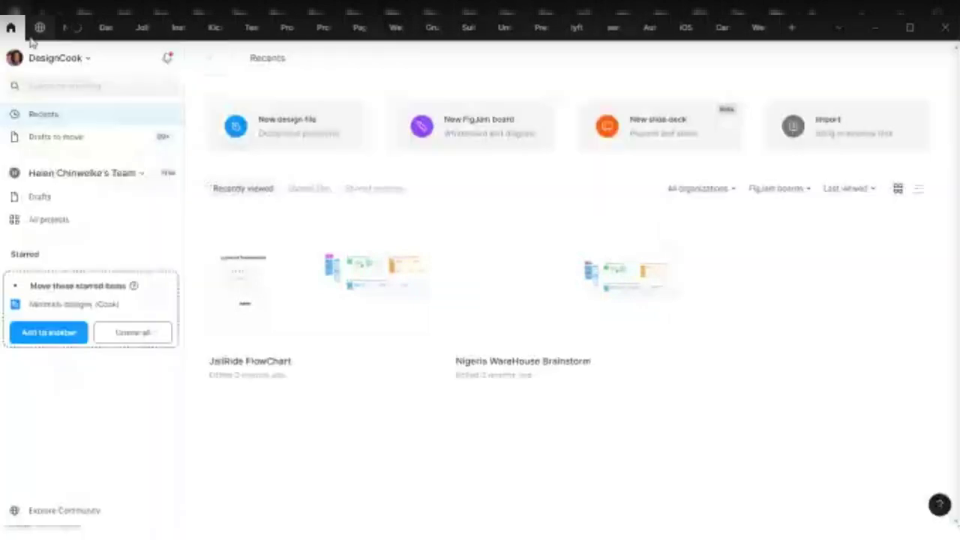
pyautogui.click(51, 67)
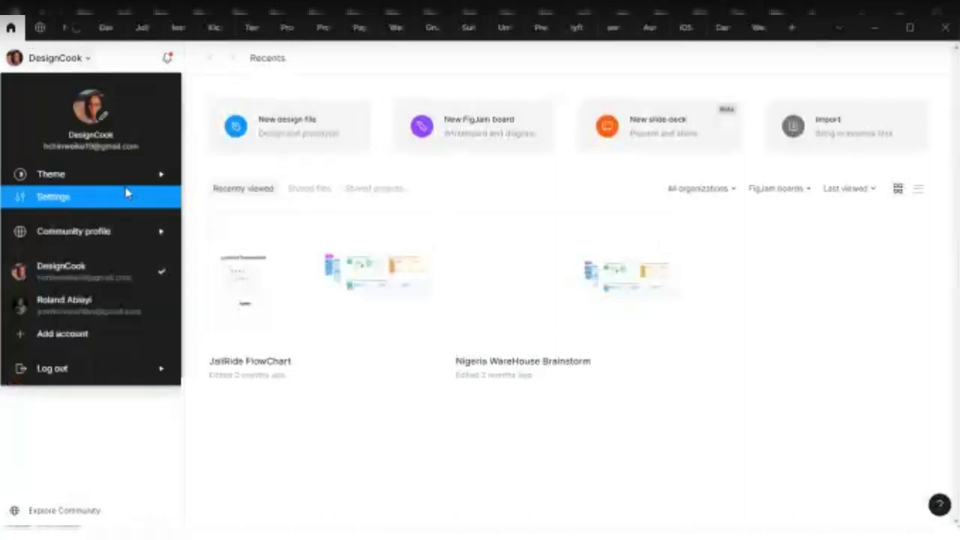
pyautogui.moveTo(161, 174)
pyautogui.click(238, 189)
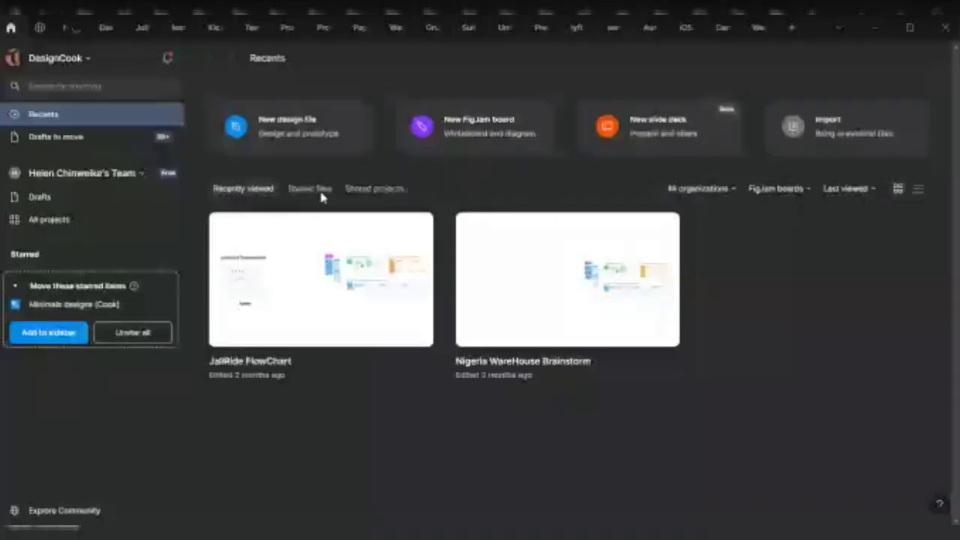
# Open the Community profile page from the account menu
pyautogui.click(44, 60)
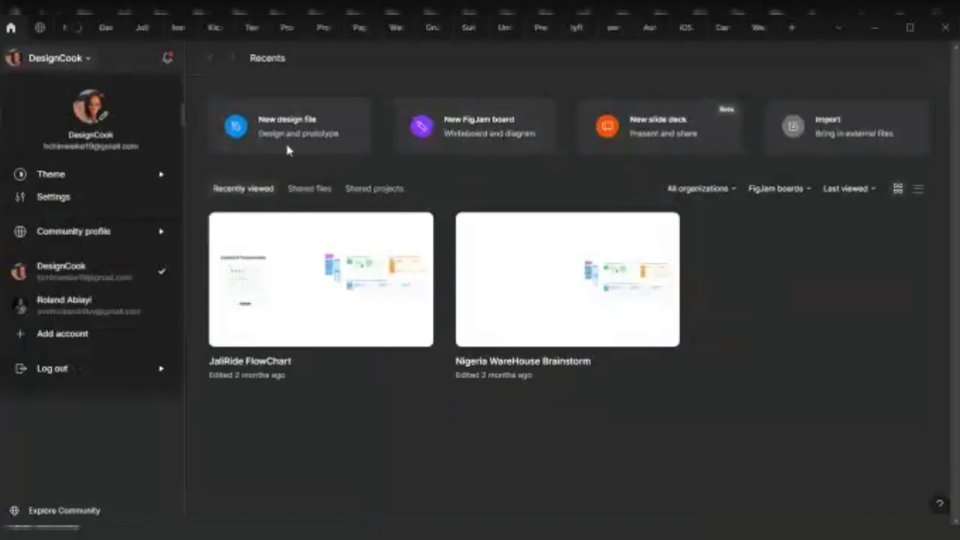
pyautogui.moveTo(100, 229)
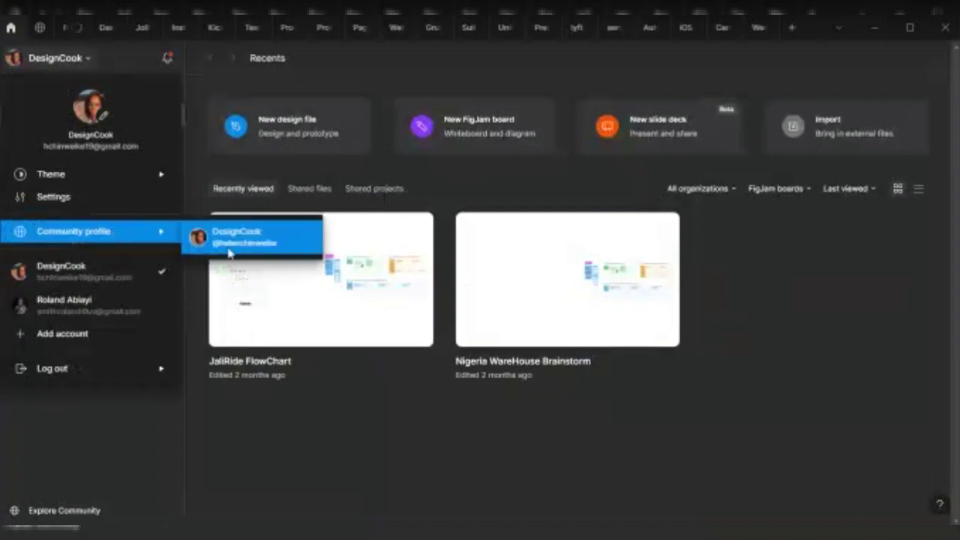
pyautogui.click(289, 233)
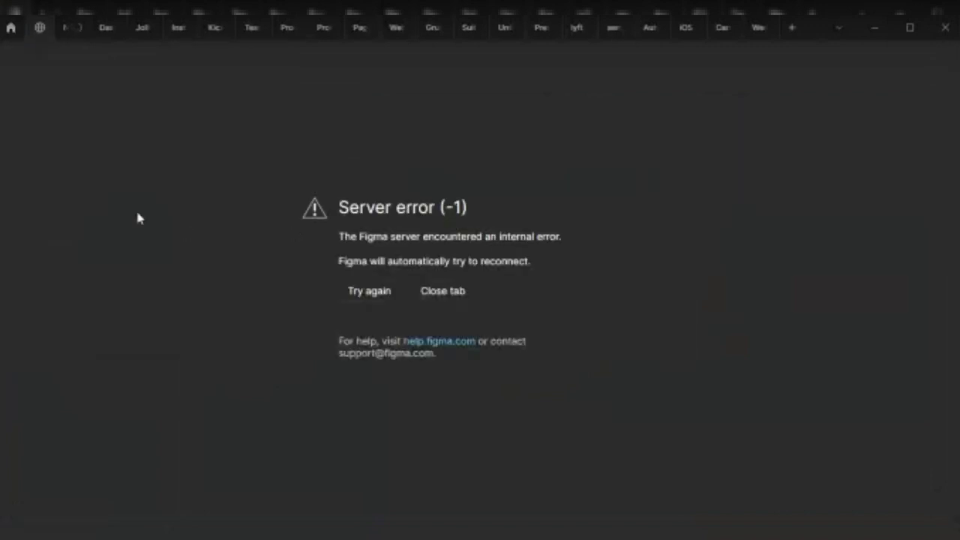
# Retry the connection so the community profile page loads its two published resources
pyautogui.click(385, 292)
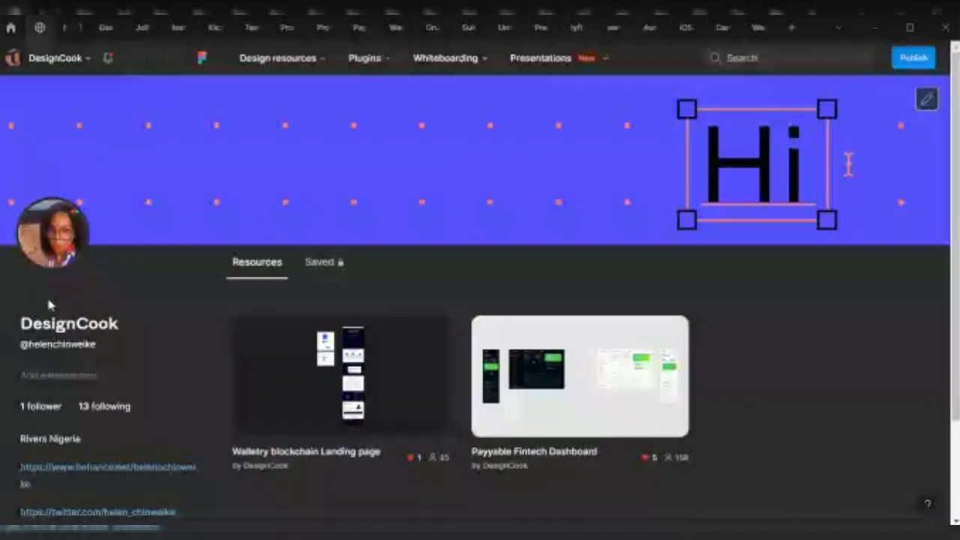
# Select the profile name text and open the account menu to look over its options
pyautogui.moveTo(14, 324); pyautogui.dragTo(120, 319)
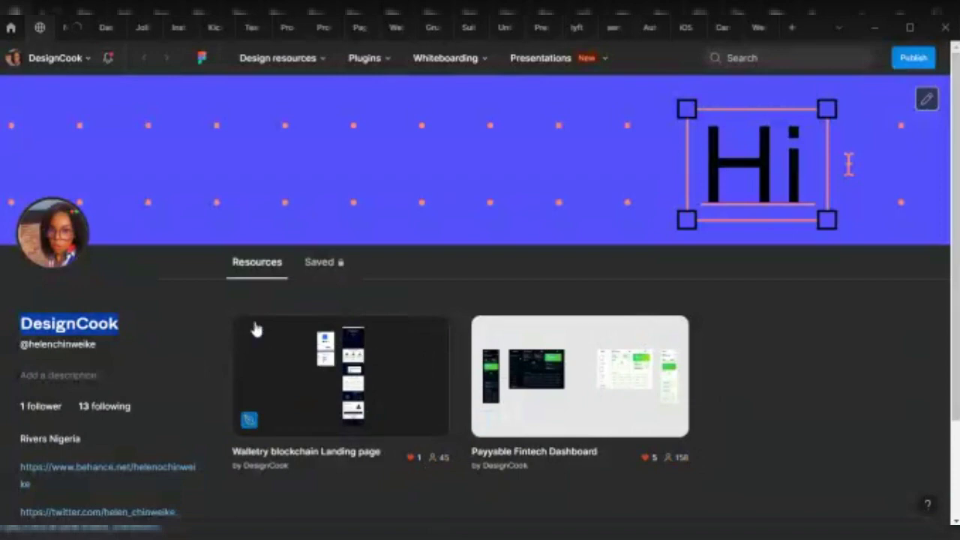
pyautogui.click(51, 58)
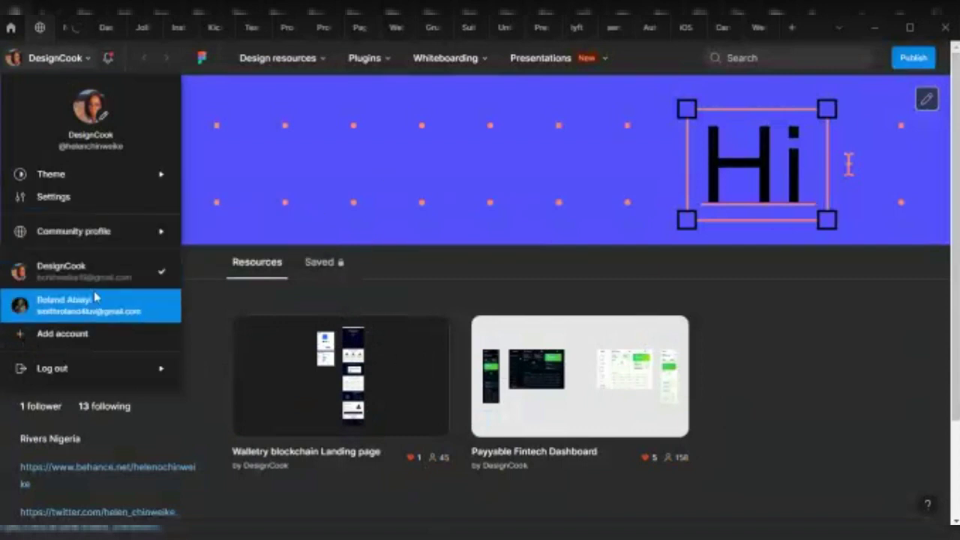
pyautogui.moveTo(116, 237)
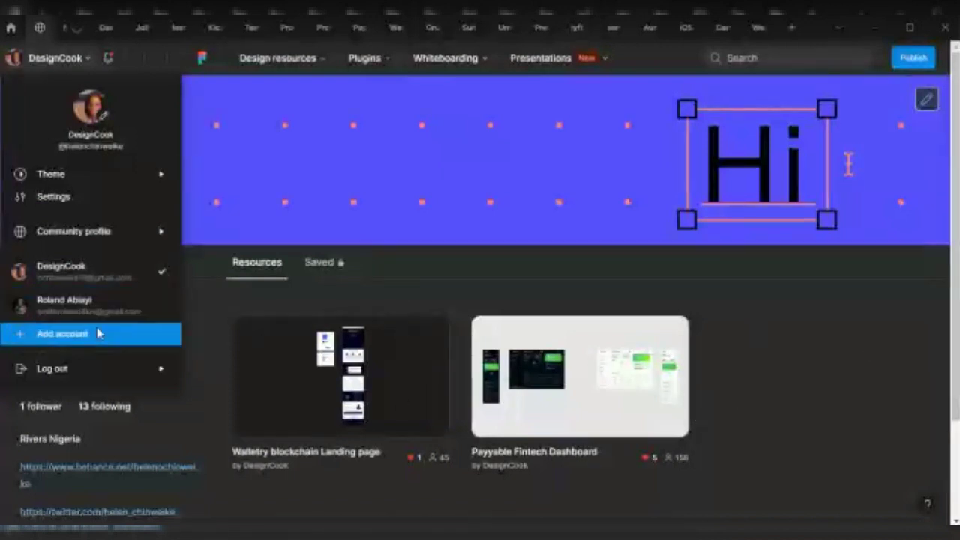
pyautogui.moveTo(108, 375)
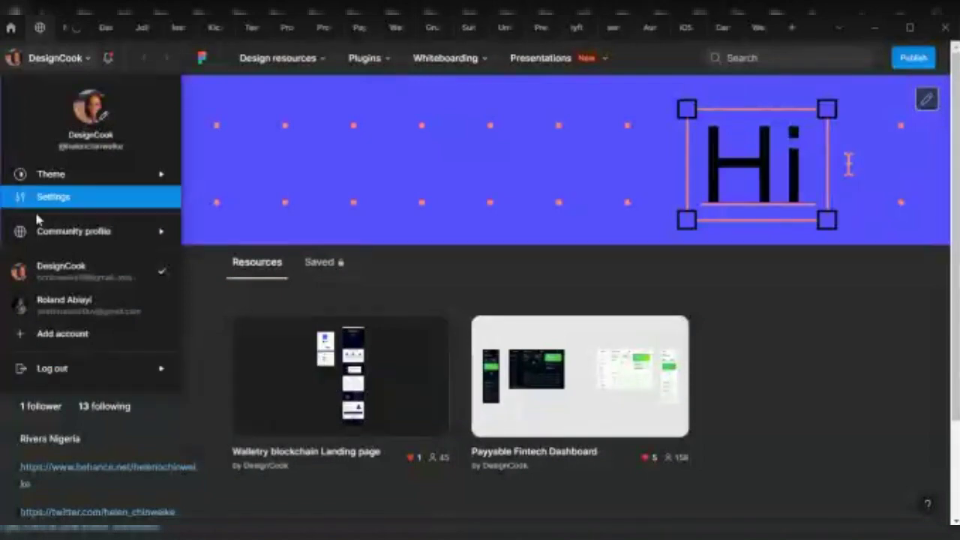
# Start a profile photo change, cancel it, and return to the home file browser
pyautogui.click(100, 118)
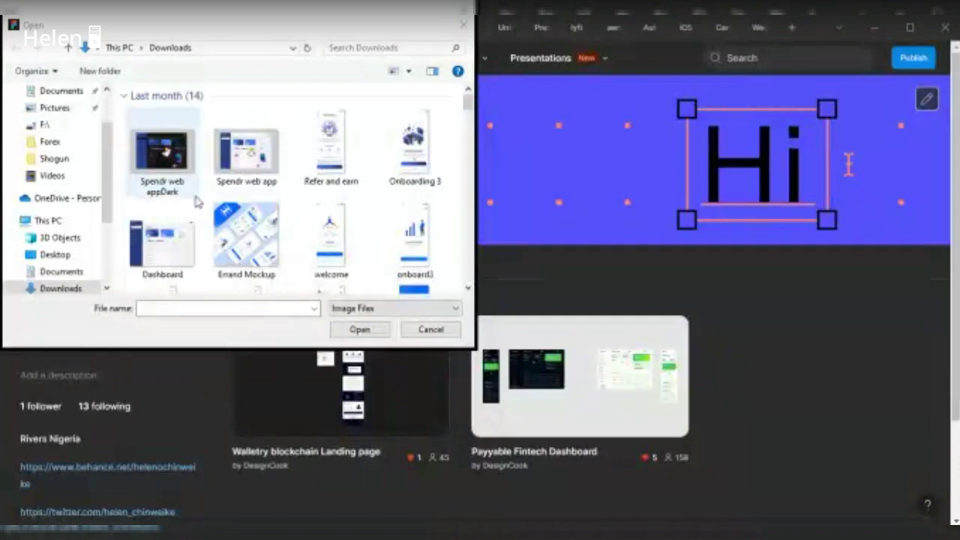
pyautogui.click(193, 193)
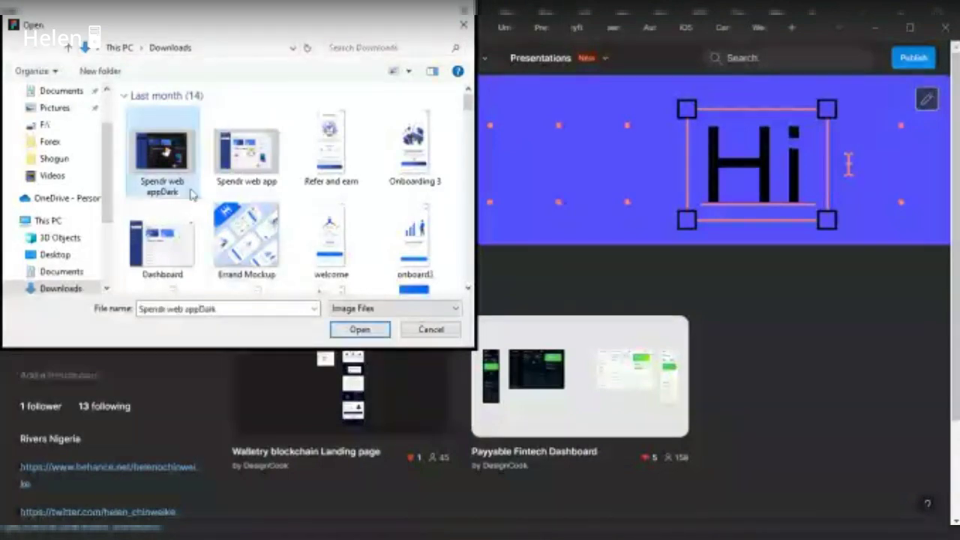
pyautogui.click(427, 331)
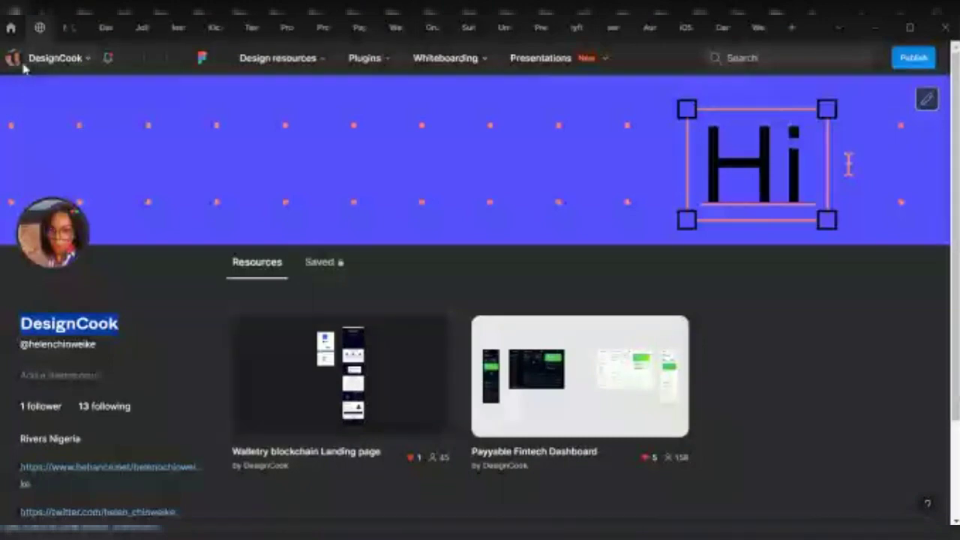
pyautogui.click(11, 29)
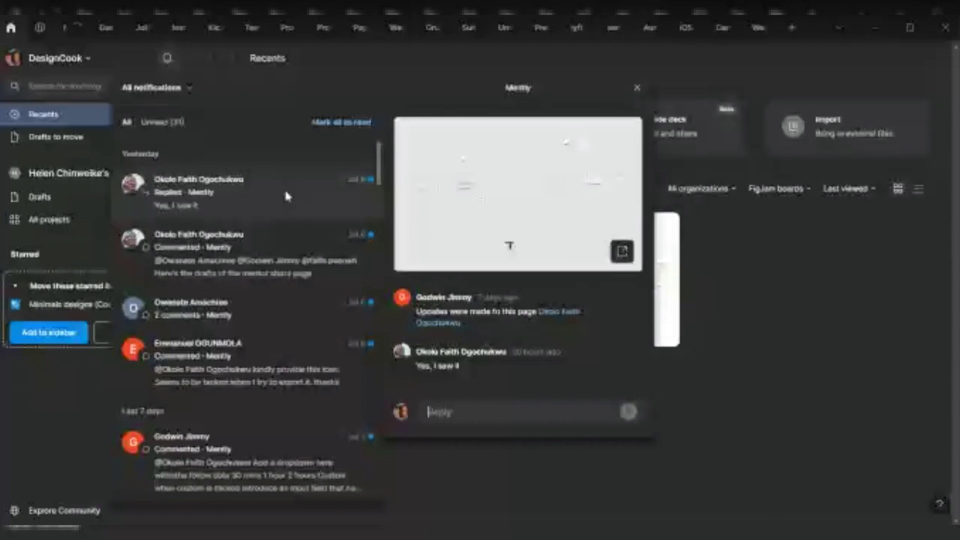
# Preview the mentor share page drafts and 'Yes, I saw it' threads, opening the commented file
pyautogui.click(334, 266)
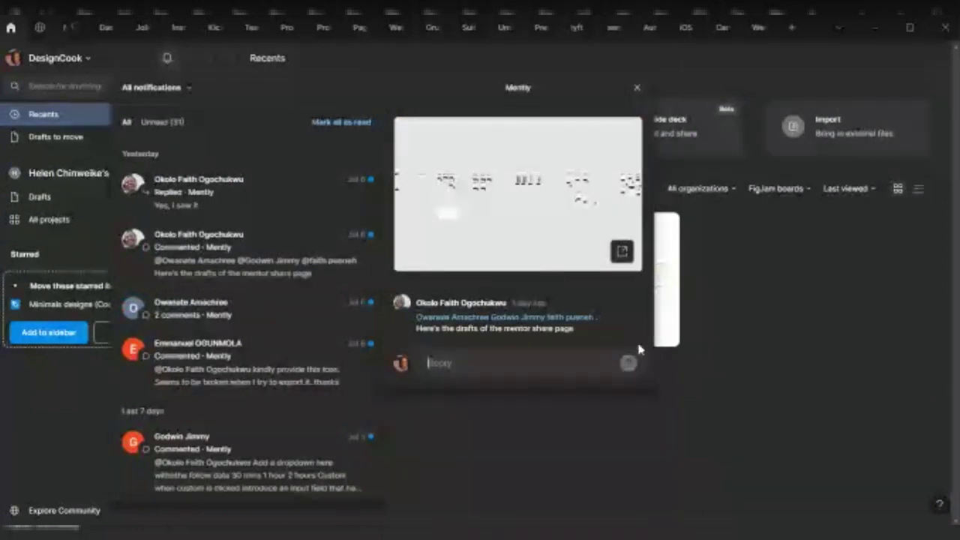
pyautogui.click(199, 192)
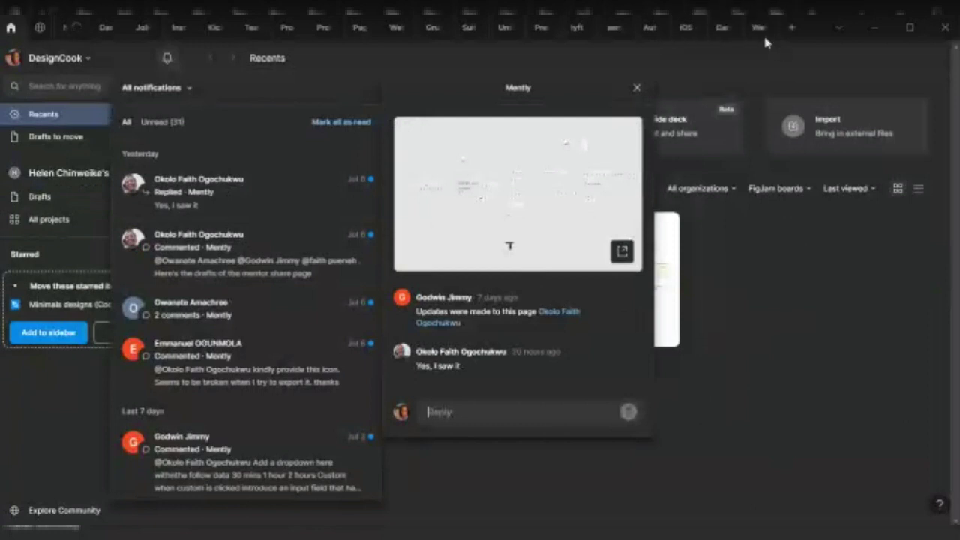
pyautogui.click(138, 262)
pyautogui.click(221, 259)
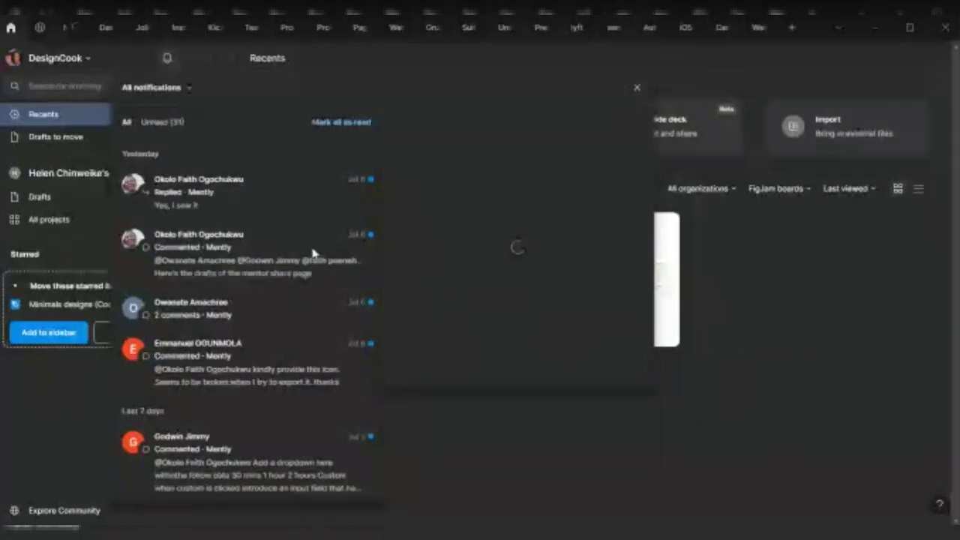
pyautogui.click(257, 206)
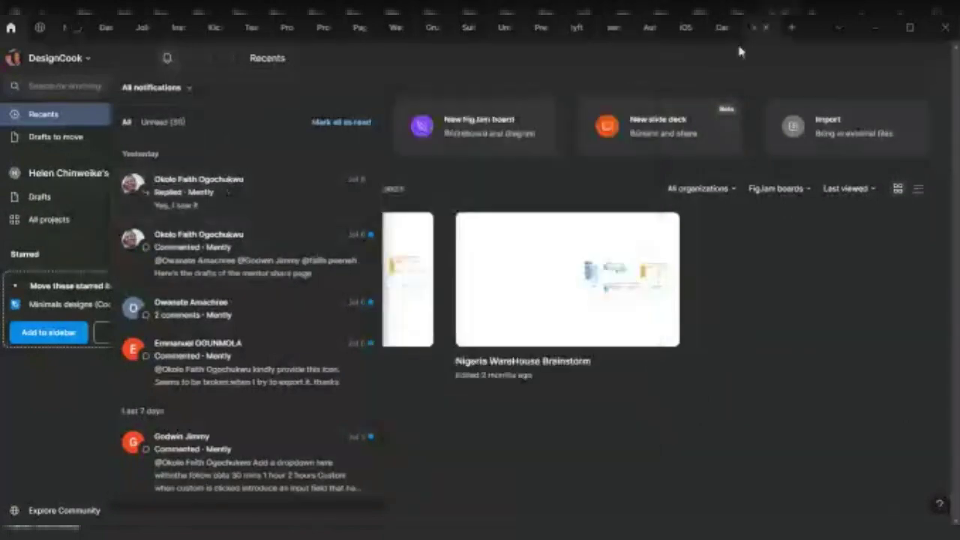
# Read the broken-icon and dropdown comment threads, then scroll down to June mentions
pyautogui.click(212, 196)
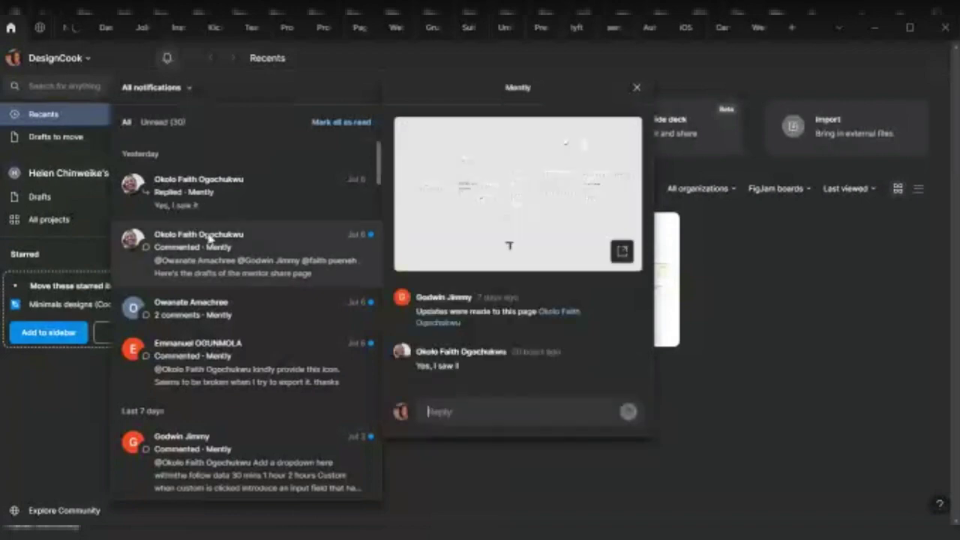
pyautogui.click(243, 343)
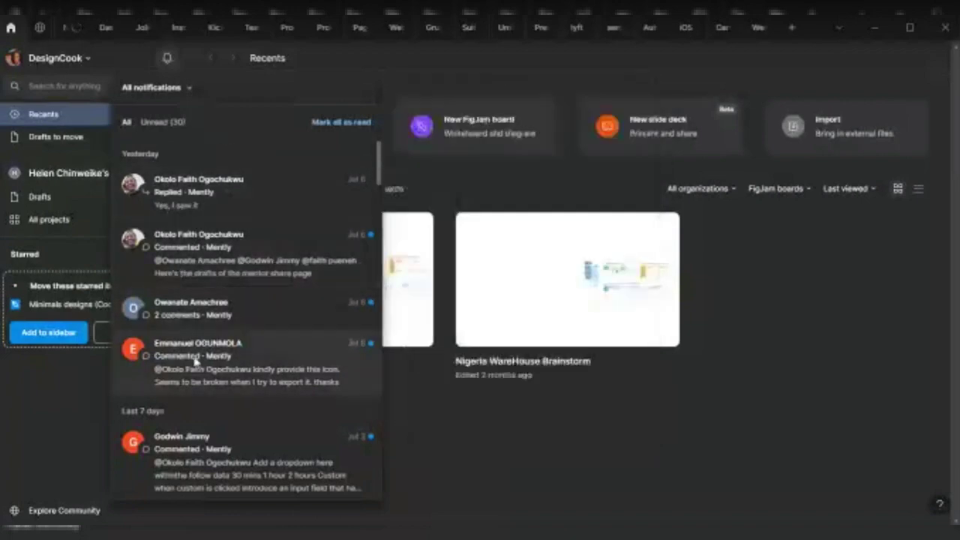
pyautogui.click(225, 428)
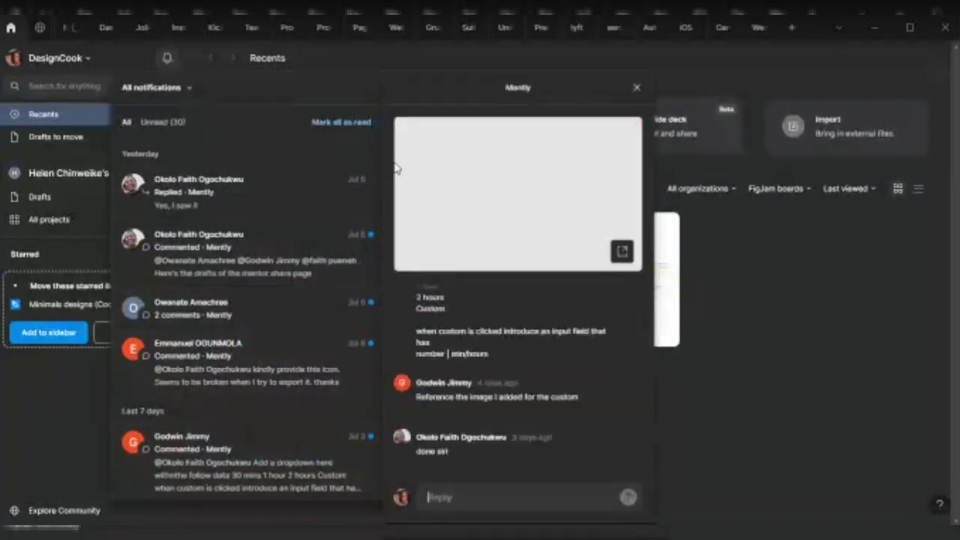
pyautogui.moveTo(380, 172); pyautogui.dragTo(368, 434)
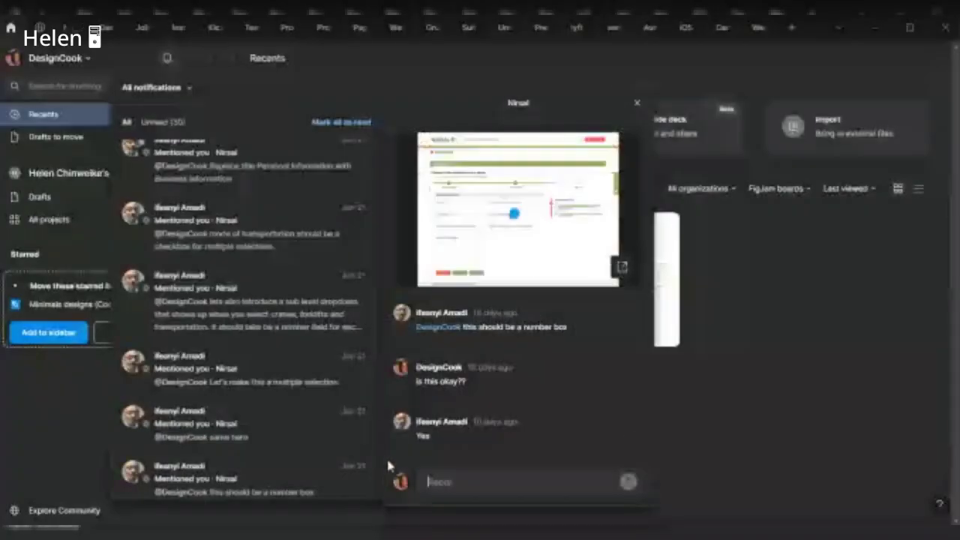
# Read the 'same here' and 'this should be a number box' mention threads
pyautogui.click(377, 485)
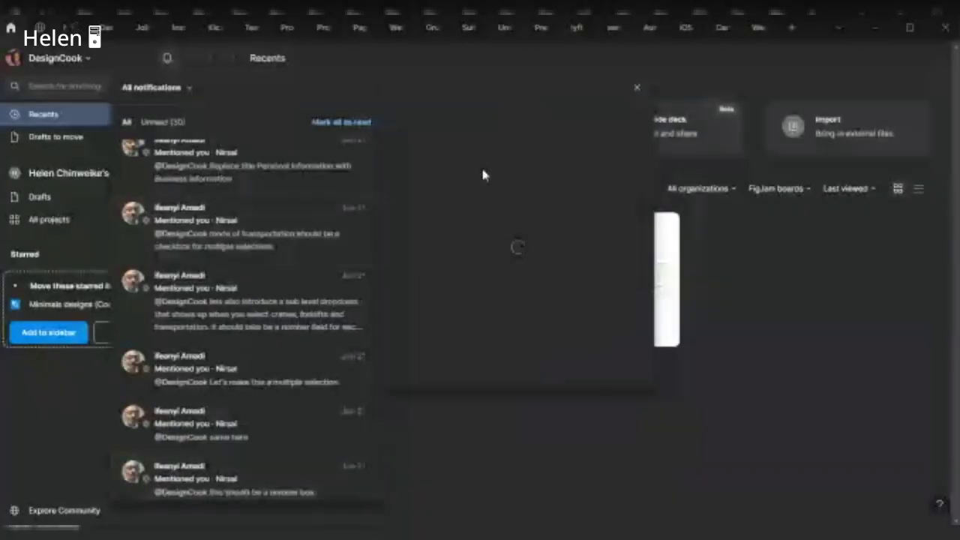
pyautogui.click(247, 428)
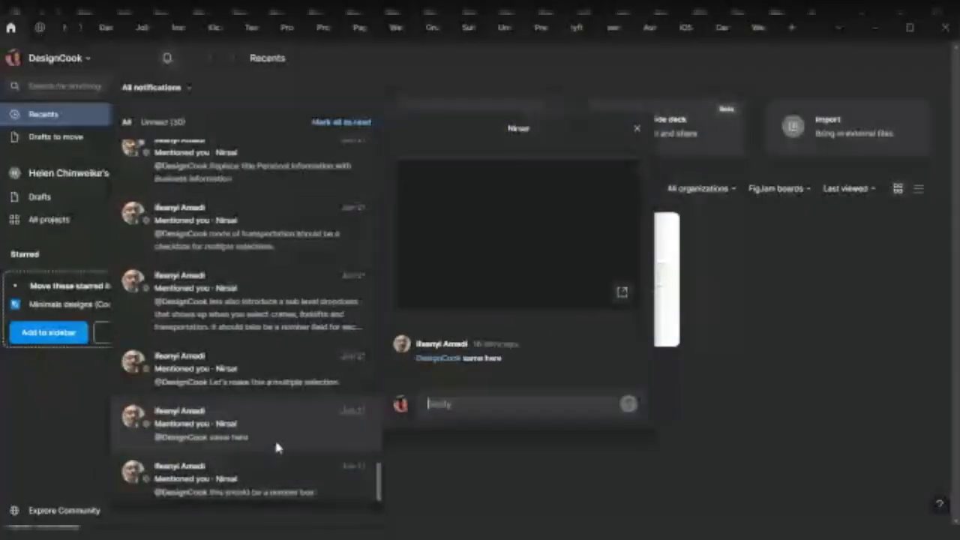
pyautogui.click(287, 476)
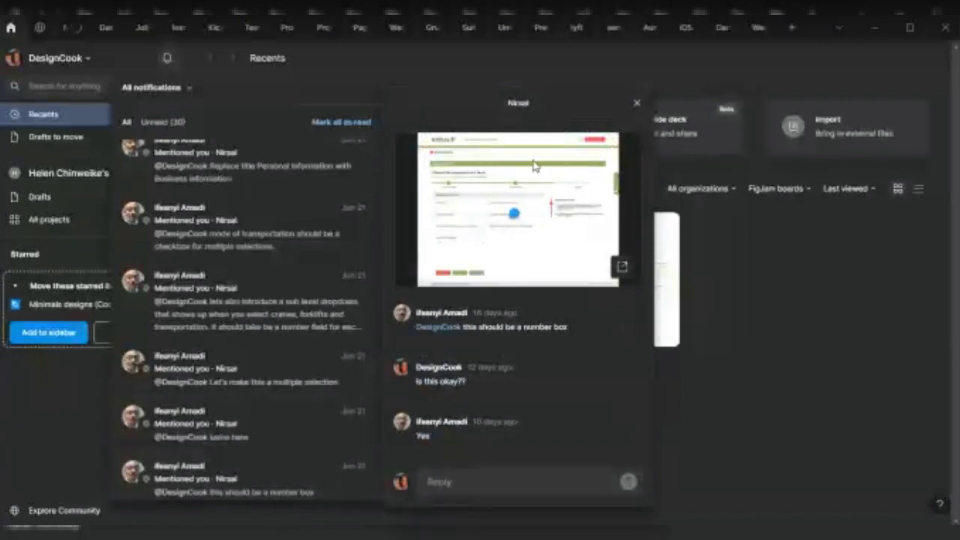
pyautogui.click(272, 413)
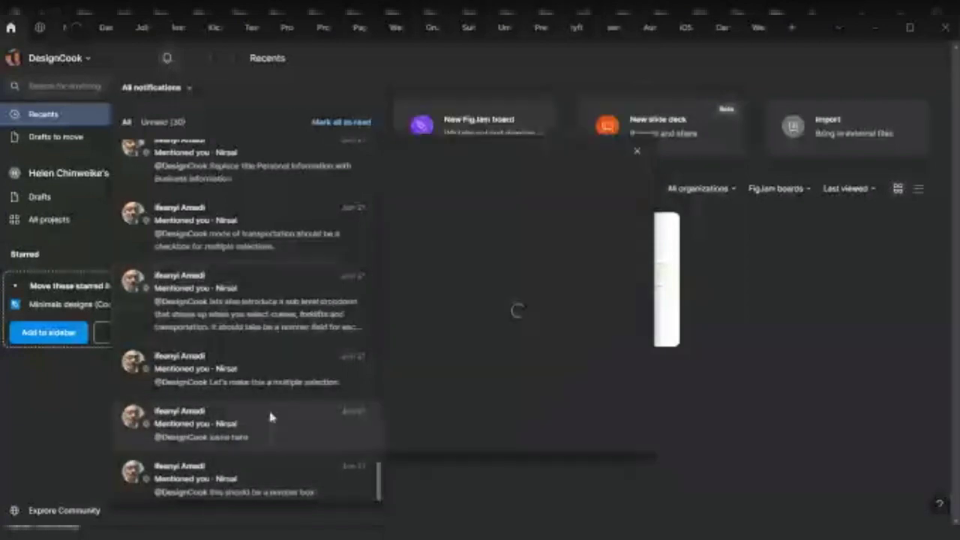
pyautogui.click(356, 491)
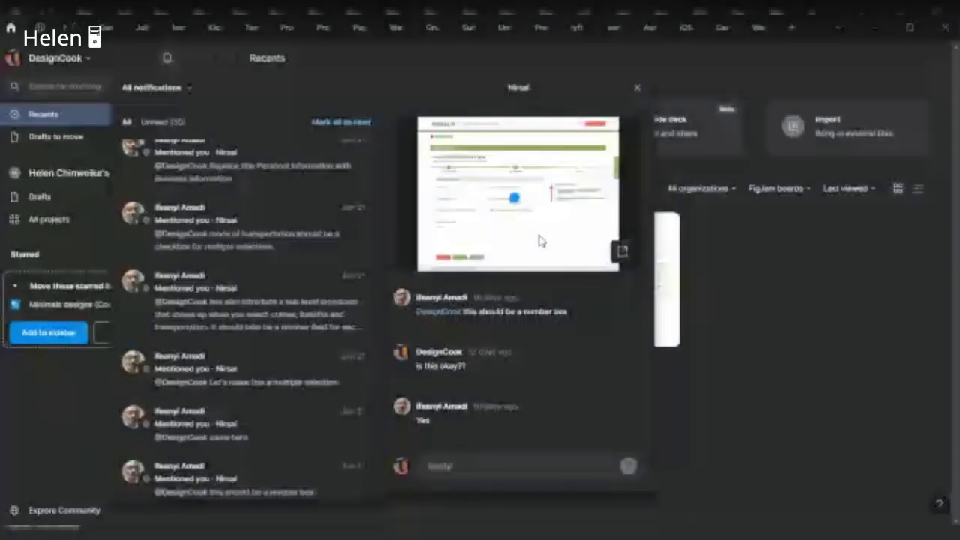
# Open the sub-level dropdown, transportation checkbox and Personal Information title comment threads
pyautogui.click(236, 326)
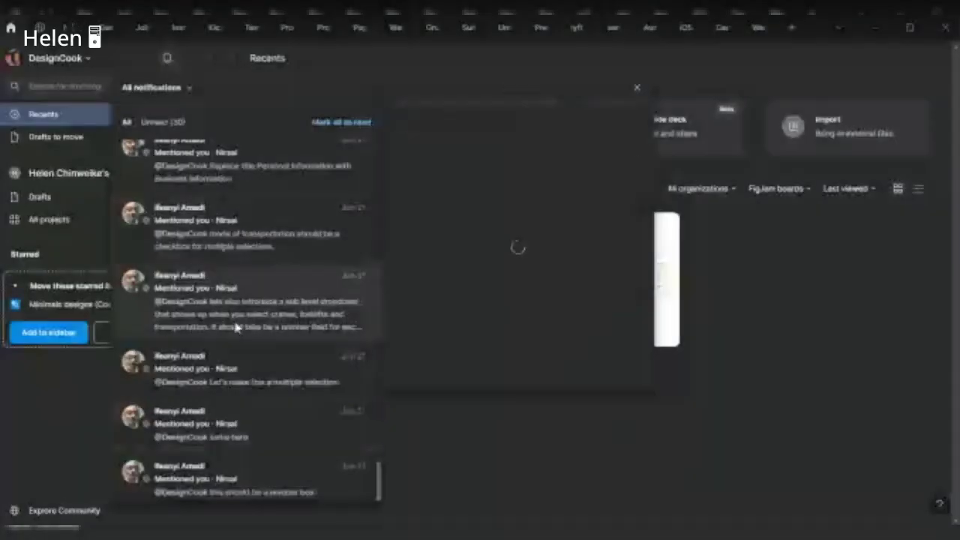
pyautogui.click(251, 369)
pyautogui.click(248, 300)
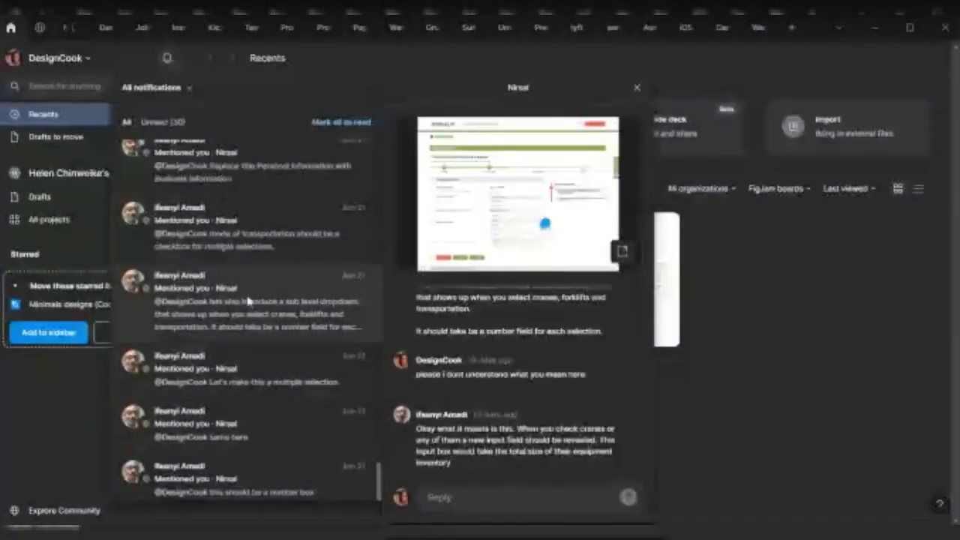
pyautogui.click(334, 312)
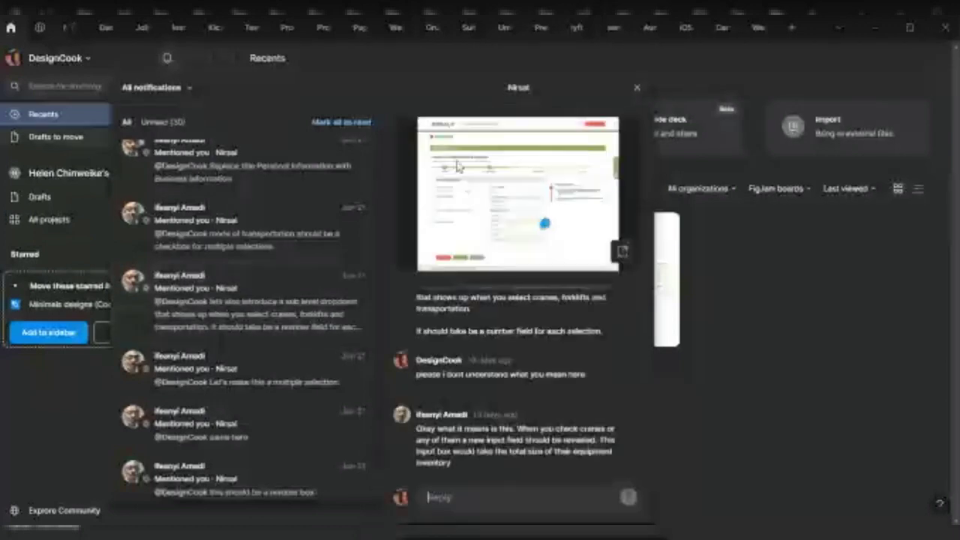
pyautogui.click(215, 328)
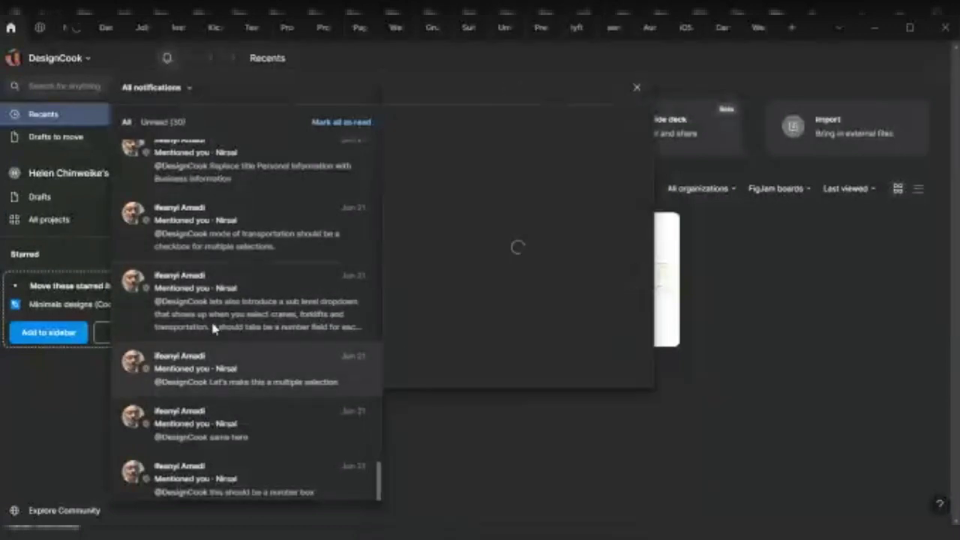
pyautogui.click(242, 210)
pyautogui.click(195, 162)
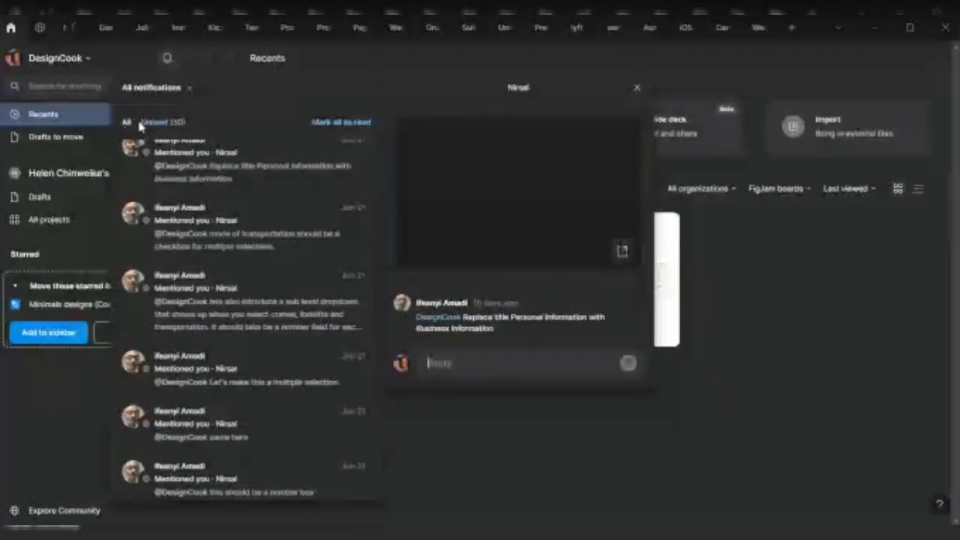
# Filter to Unread (30) notifications and open a Mently comment thread
pyautogui.click(159, 123)
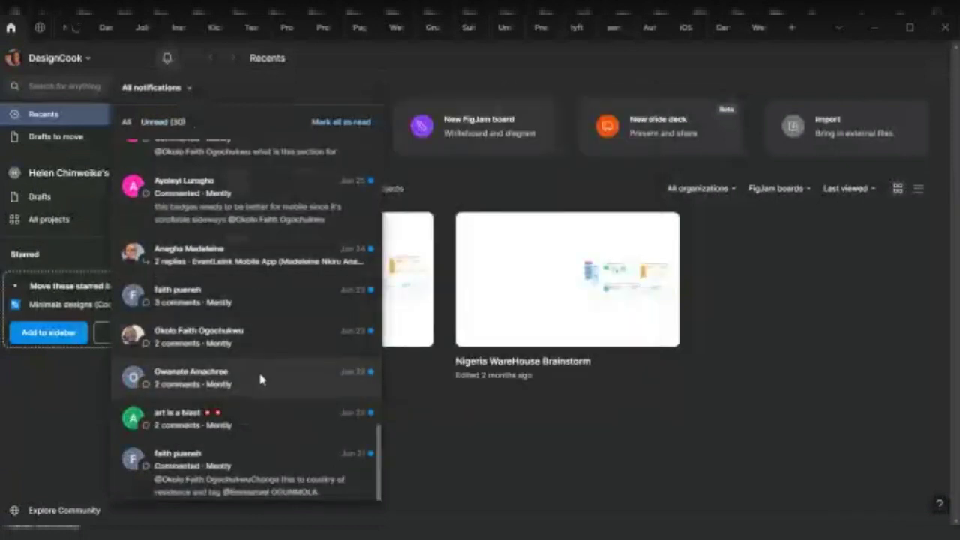
pyautogui.click(262, 216)
pyautogui.click(283, 468)
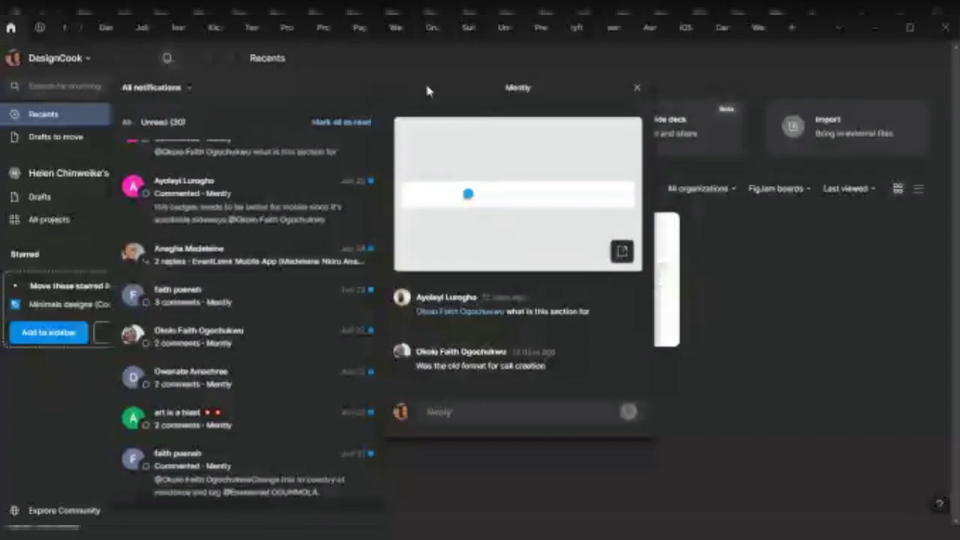
# Close the notifications panel to reveal the two FigJam boards on Recents
pyautogui.click(166, 59)
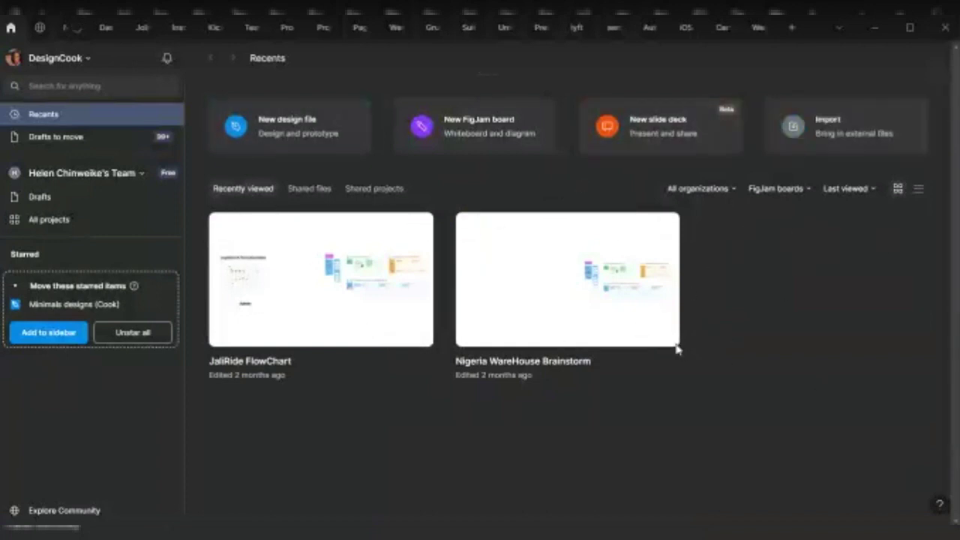
# Browse the team list, then open the DesignCook team's All projects page
pyautogui.click(63, 179)
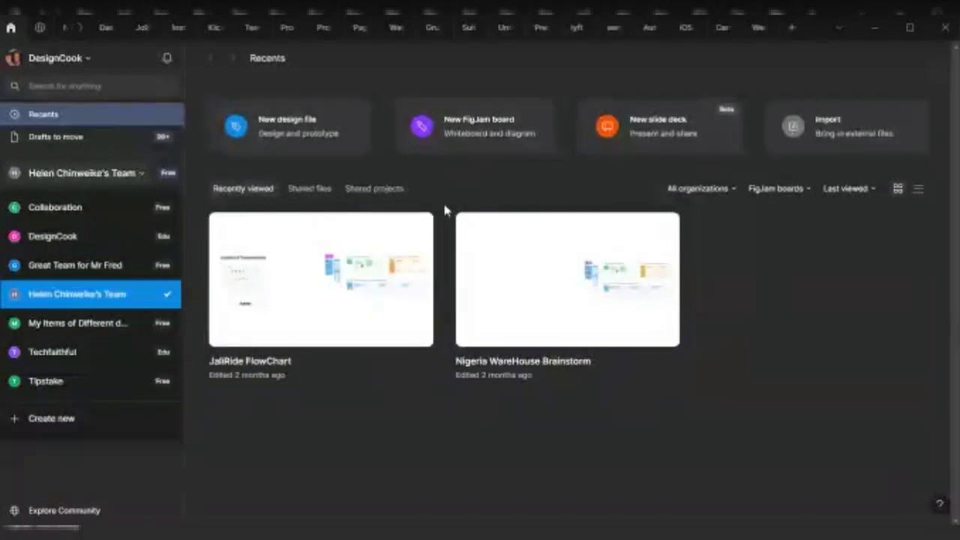
pyautogui.press('Down')
pyautogui.press('Down')
pyautogui.press('Down')
pyautogui.press('Down')
pyautogui.press('Down')
pyautogui.press('Down')
pyautogui.press('Down')
pyautogui.press('Down')
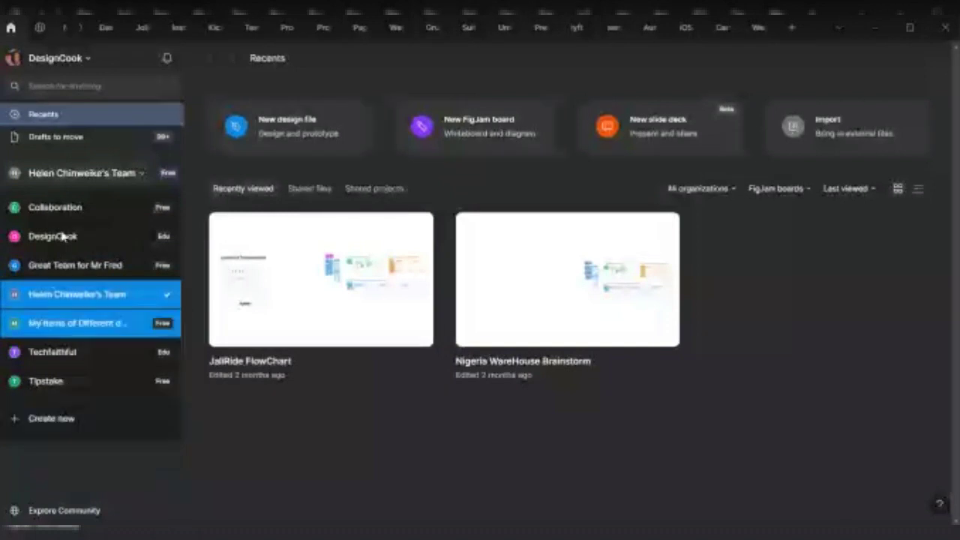
pyautogui.press('Escape')
pyautogui.click(56, 172)
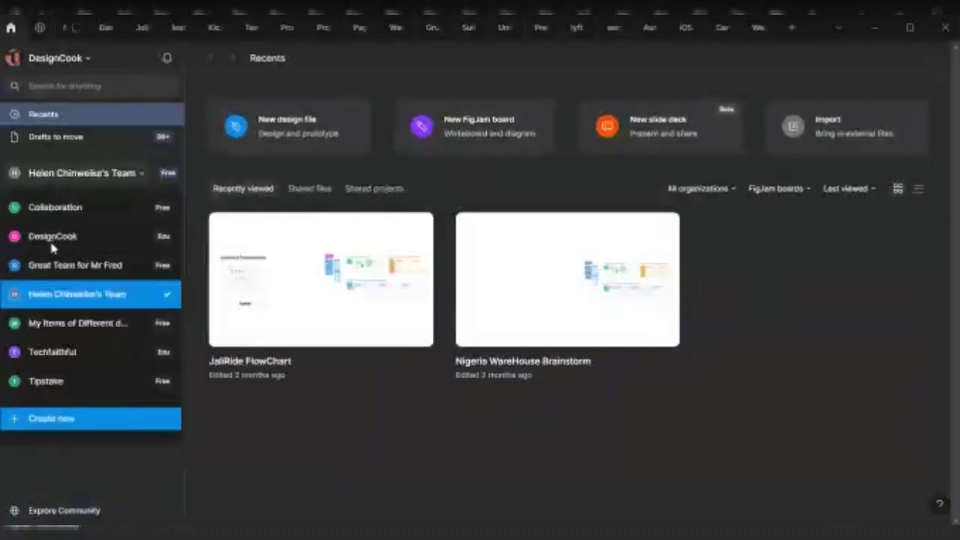
pyautogui.press('Escape')
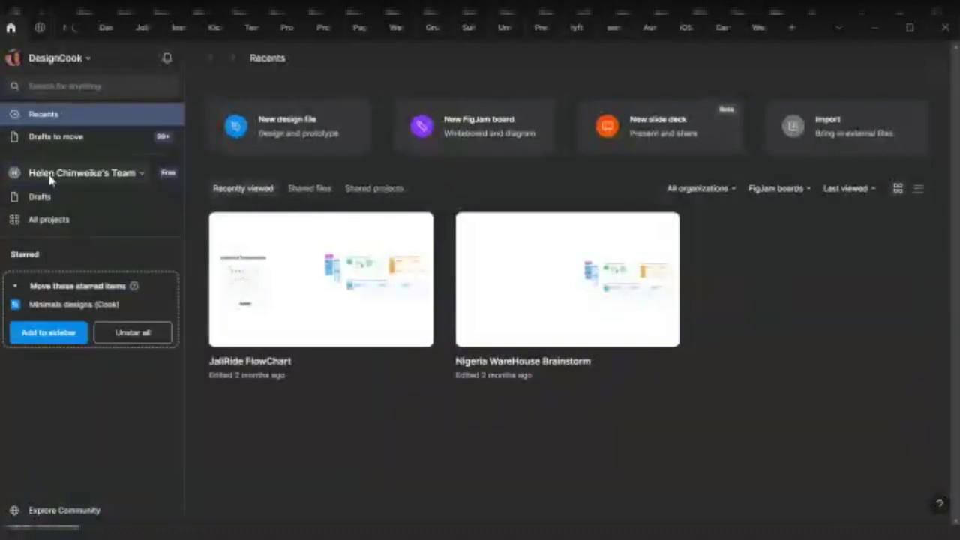
pyautogui.click(58, 176)
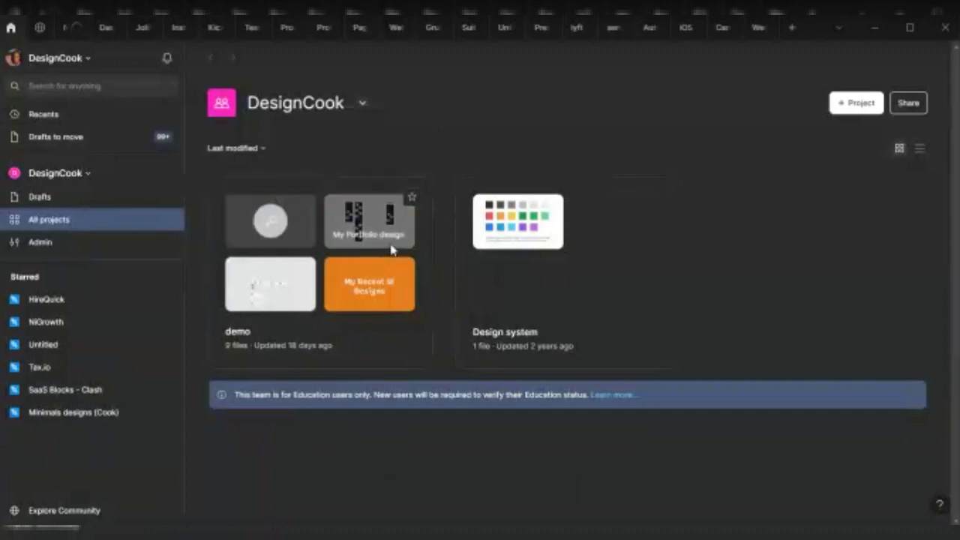
# Switch to the CareerEx Slides tab to show its Week 1 Slides page
pyautogui.click(56, 173)
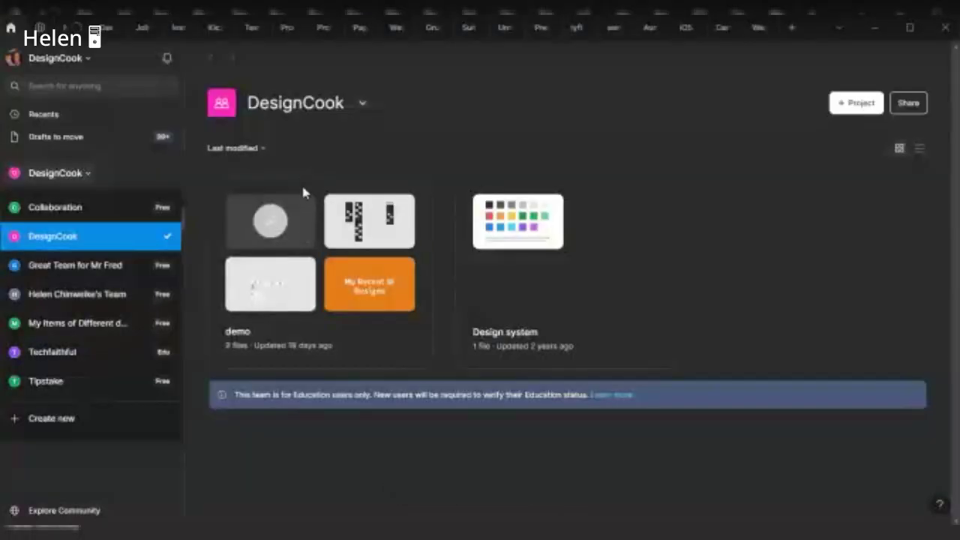
pyautogui.click(724, 30)
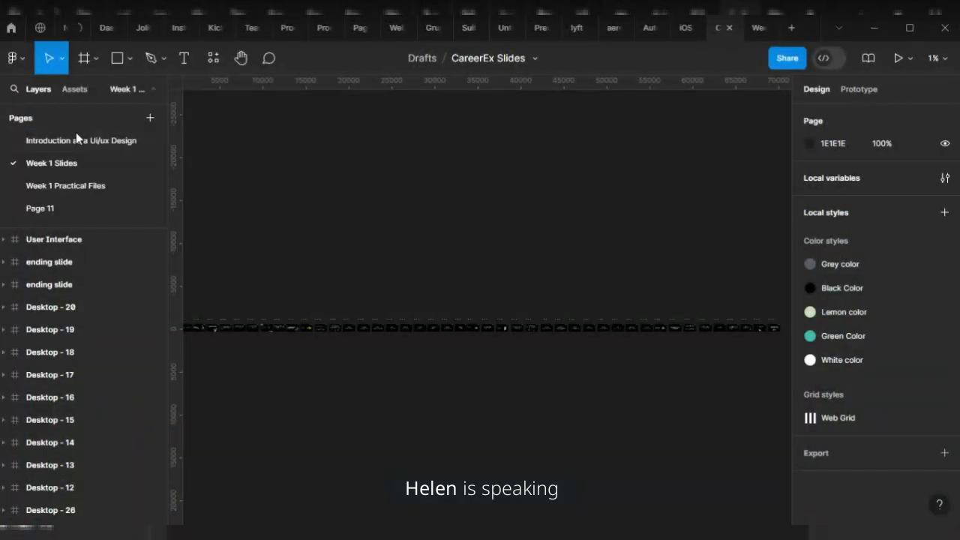
# Move between the team projects page and CareerEx Slides, then open the Drafts to move page
pyautogui.scroll(-4, 87, 146)
pyautogui.scroll(4, 112, 180)
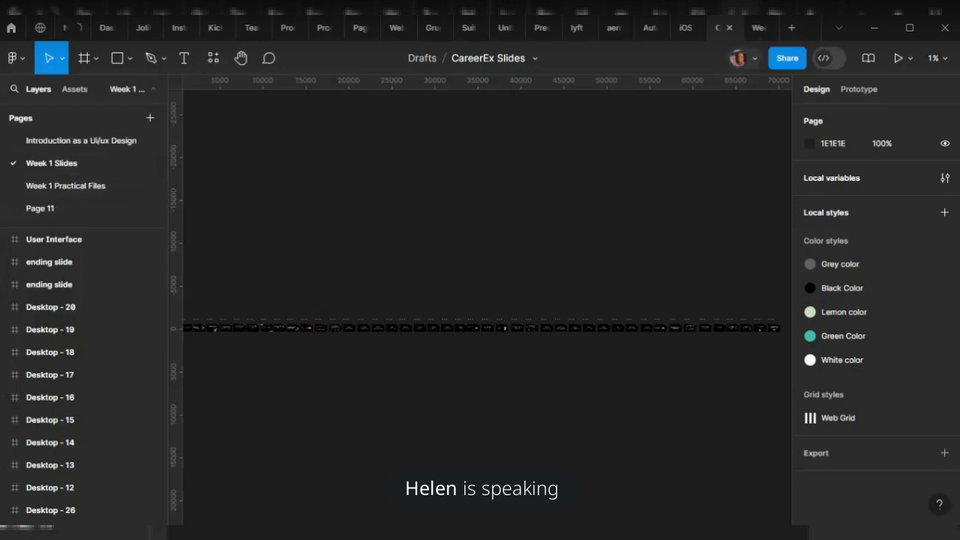
pyautogui.click(10, 28)
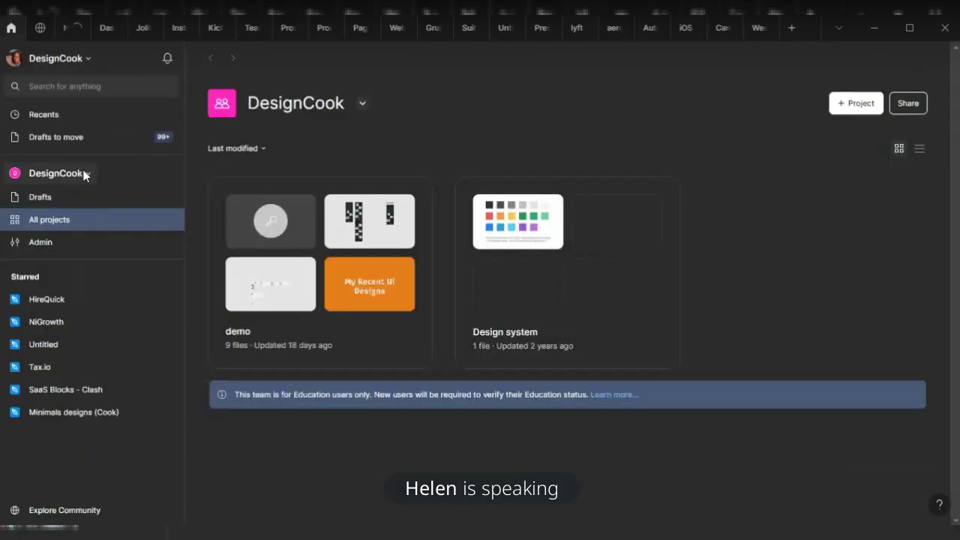
pyautogui.click(716, 31)
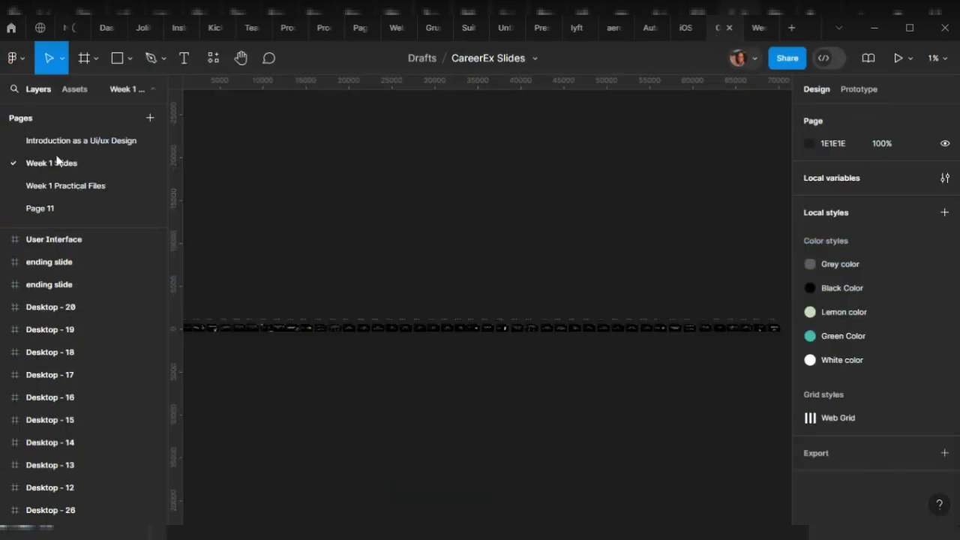
pyautogui.click(11, 28)
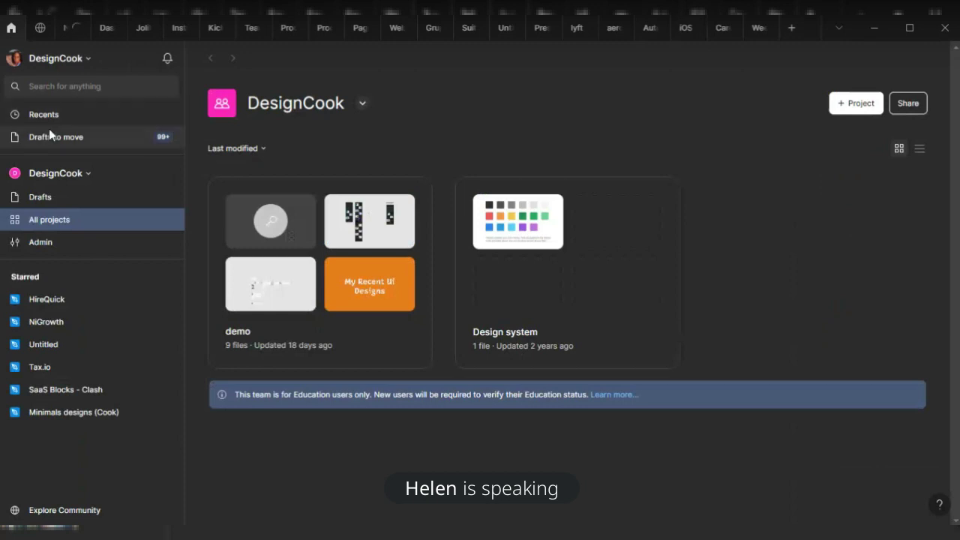
pyautogui.click(50, 135)
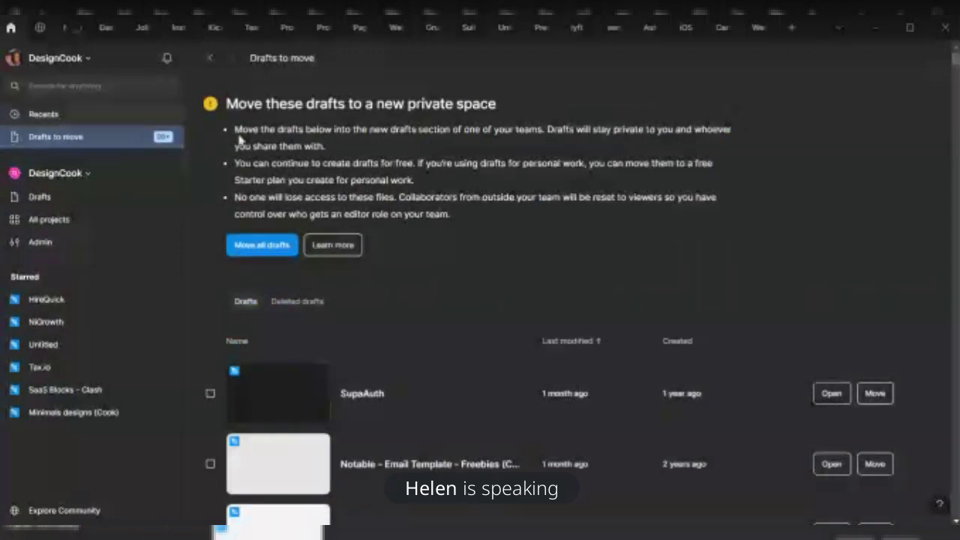
# Show the Recents page listing JaliRide FlowChart and Nigeria WareHouse Brainstorm boards
pyautogui.click(47, 117)
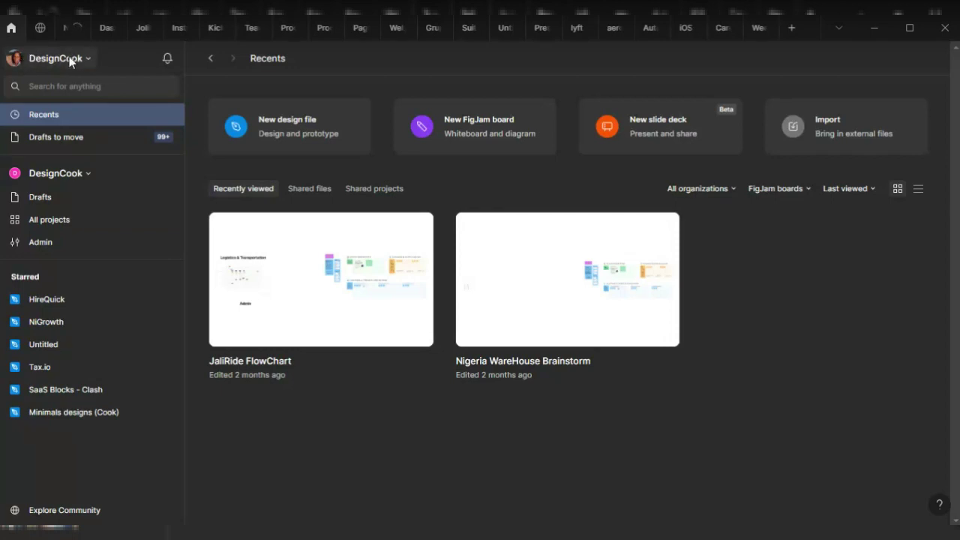
# Close CareerEx Slides, create a new FigJam board and a design file, then open the Untitled board
pyautogui.click(718, 31)
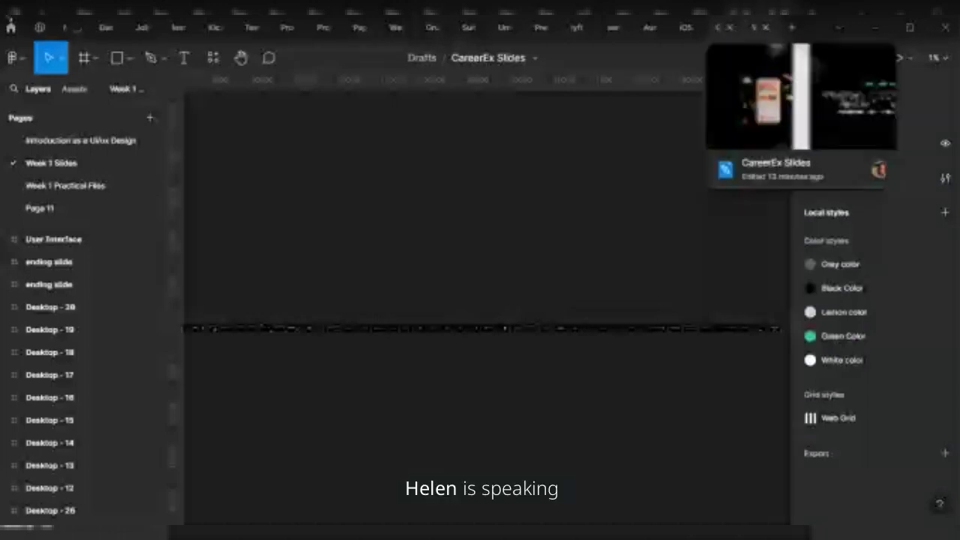
pyautogui.click(765, 27)
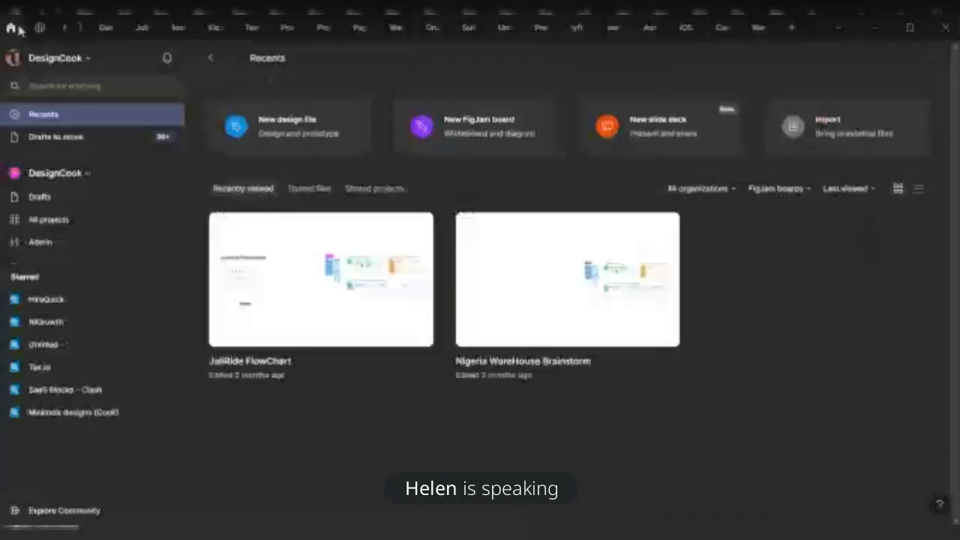
pyautogui.click(471, 131)
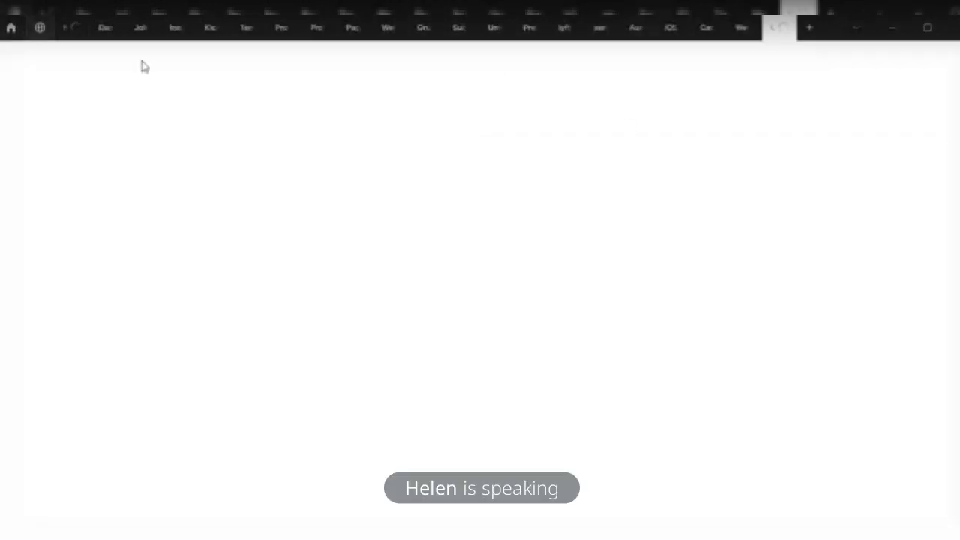
pyautogui.click(12, 28)
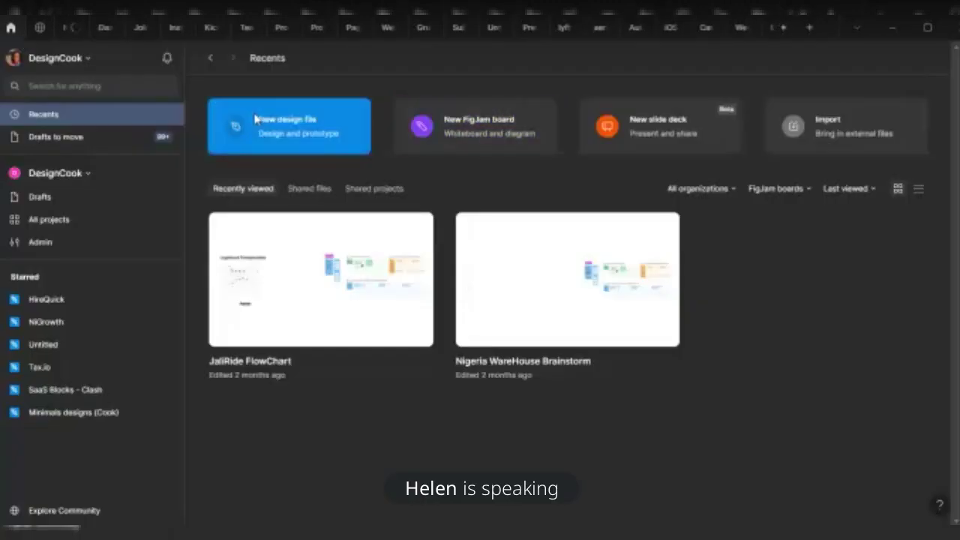
pyautogui.click(276, 126)
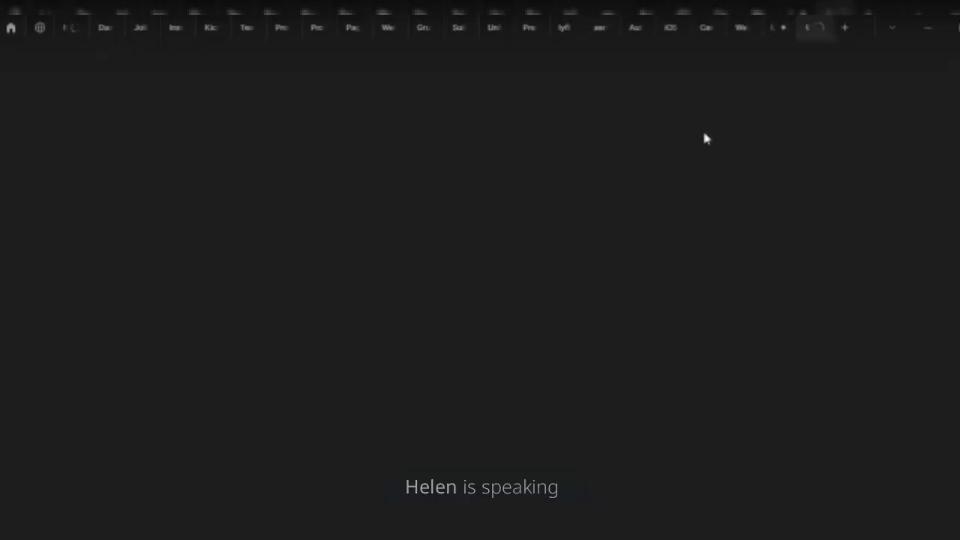
pyautogui.click(773, 27)
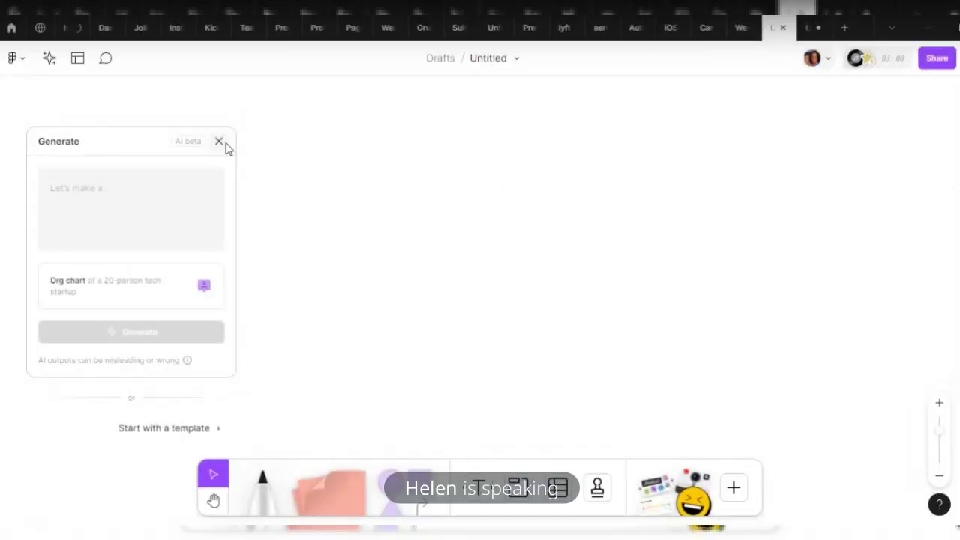
# Dismiss the AI board generator prompt and switch to the new design file
pyautogui.click(219, 142)
pyautogui.click(807, 27)
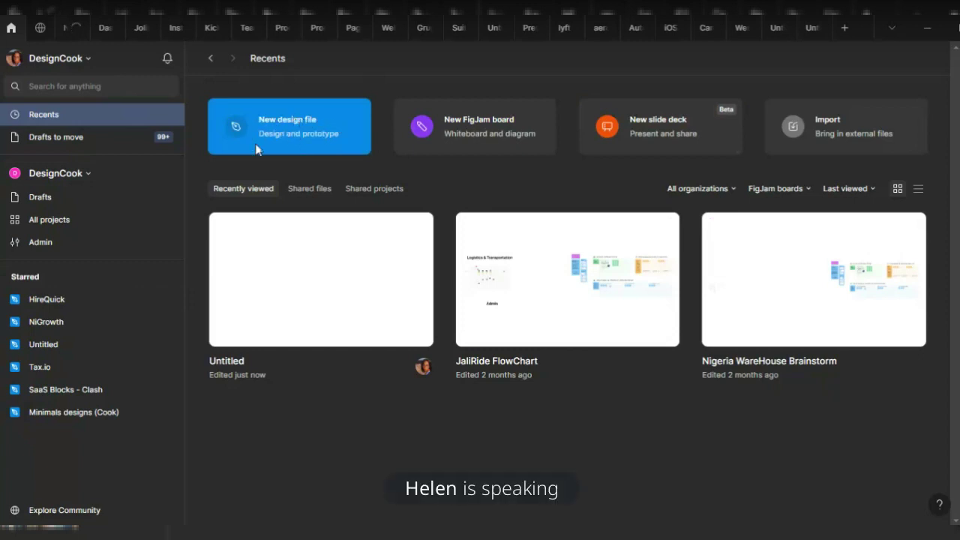
# Create another new design file from the Recents page
pyautogui.click(323, 134)
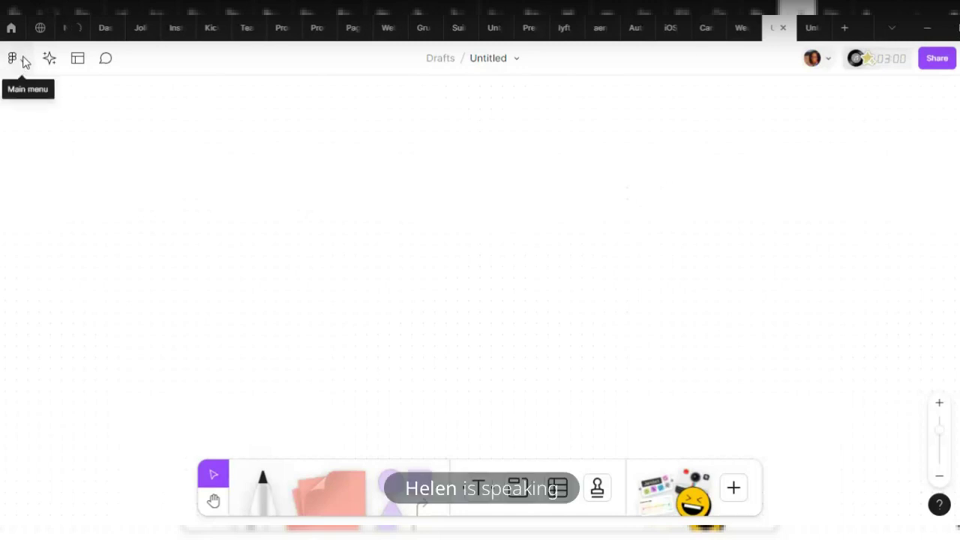
pyautogui.click(25, 63)
pyautogui.moveTo(47, 121)
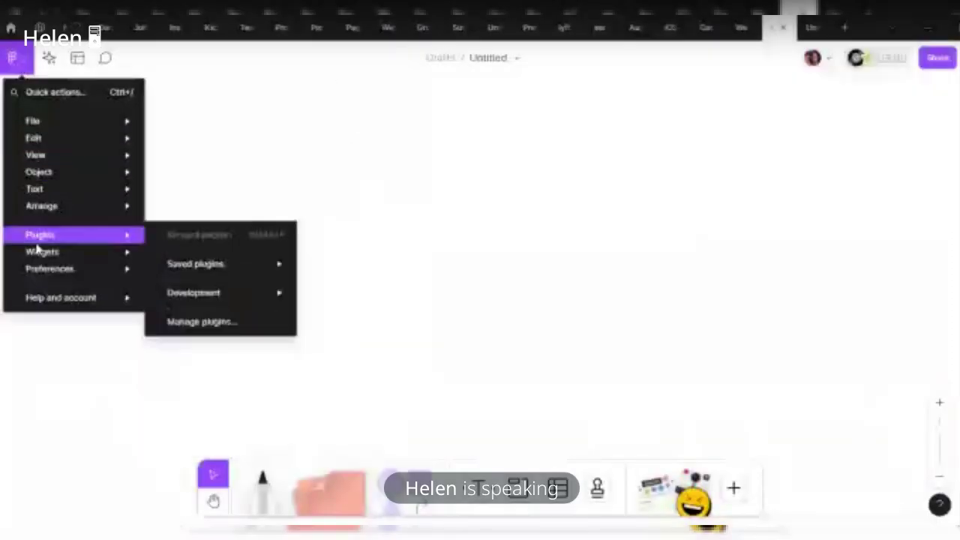
pyautogui.moveTo(54, 284)
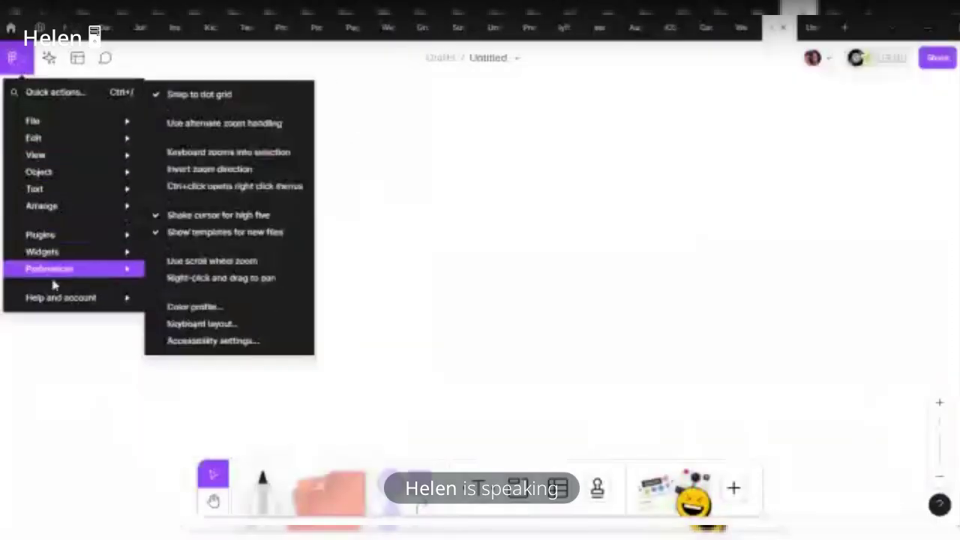
pyautogui.moveTo(49, 240)
pyautogui.moveTo(197, 263)
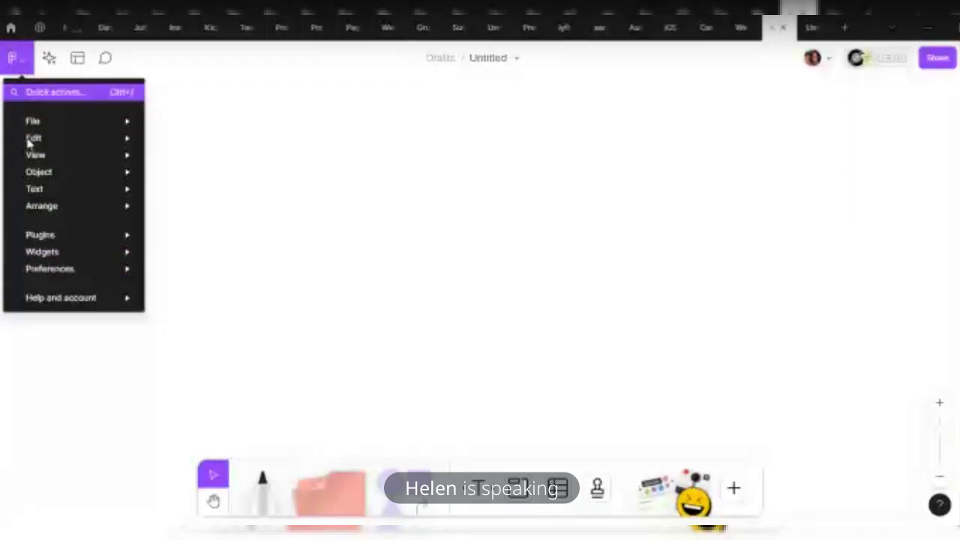
pyautogui.moveTo(36, 120)
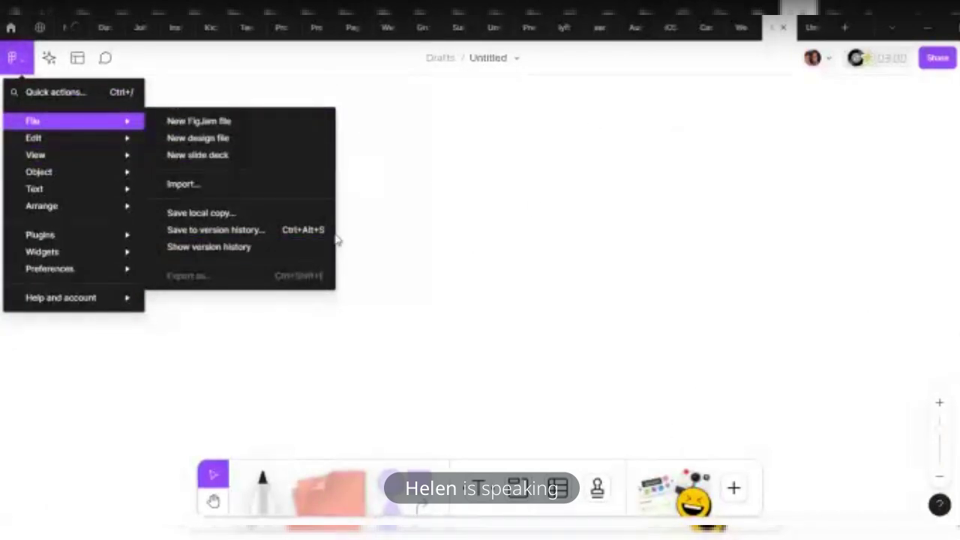
pyautogui.click(501, 351)
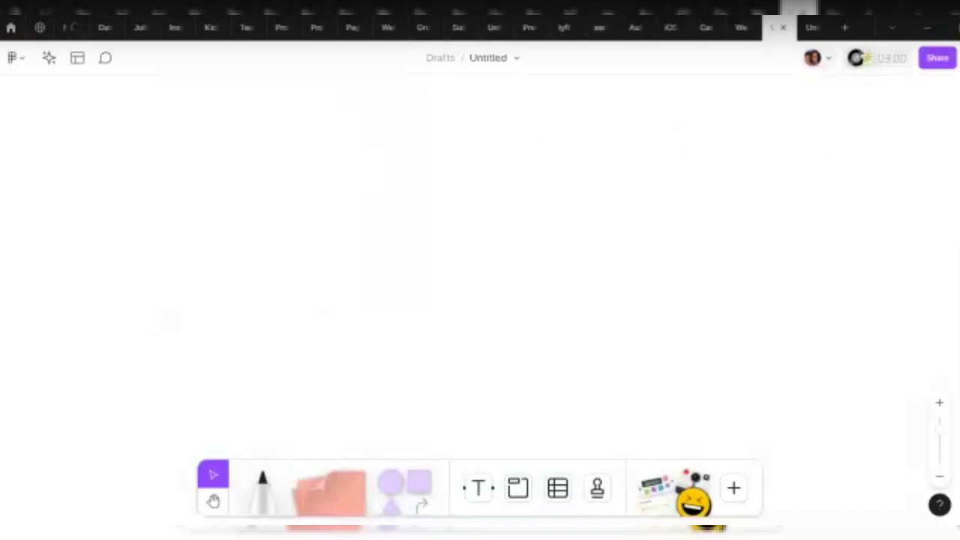
pyautogui.click(48, 60)
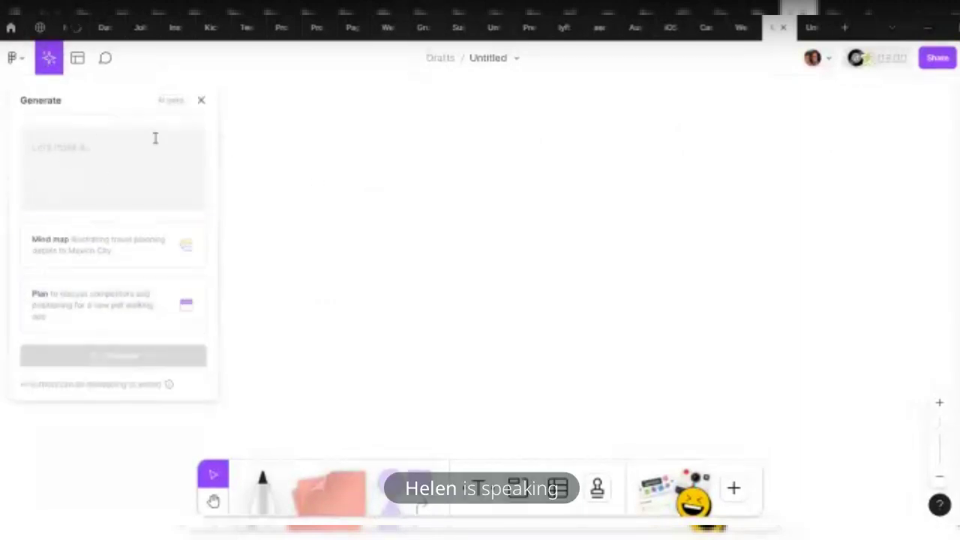
pyautogui.click(69, 146)
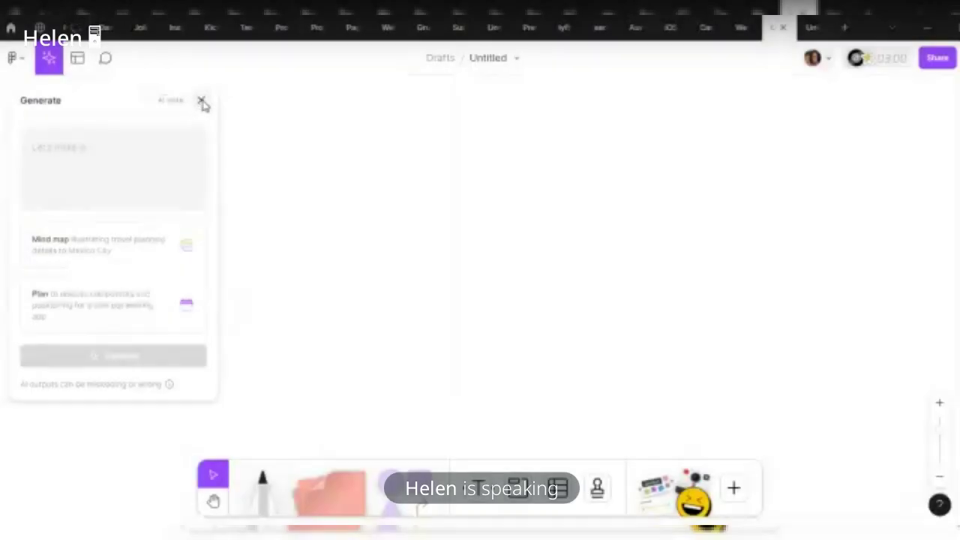
pyautogui.click(201, 102)
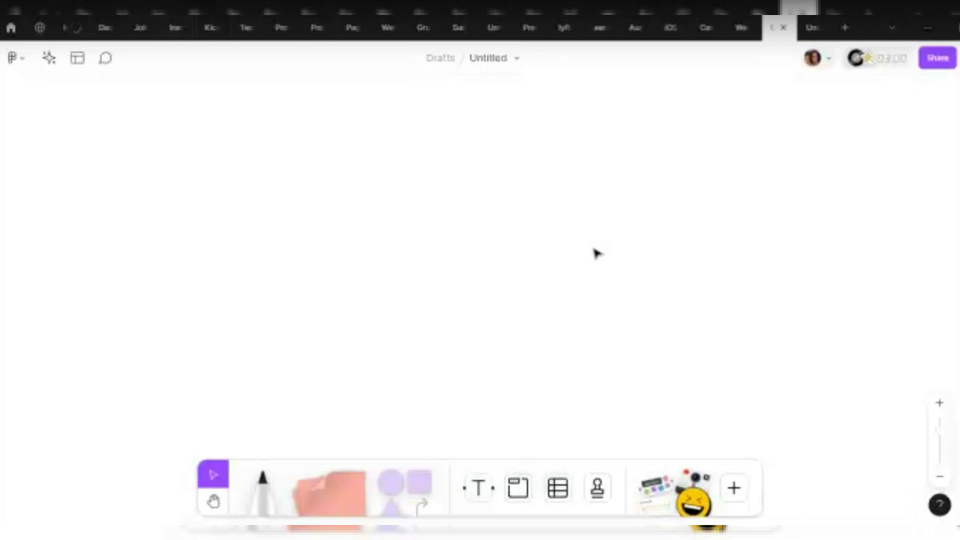
# Add the Designer category's User persona template to the Untitled FigJam board
pyautogui.click(79, 63)
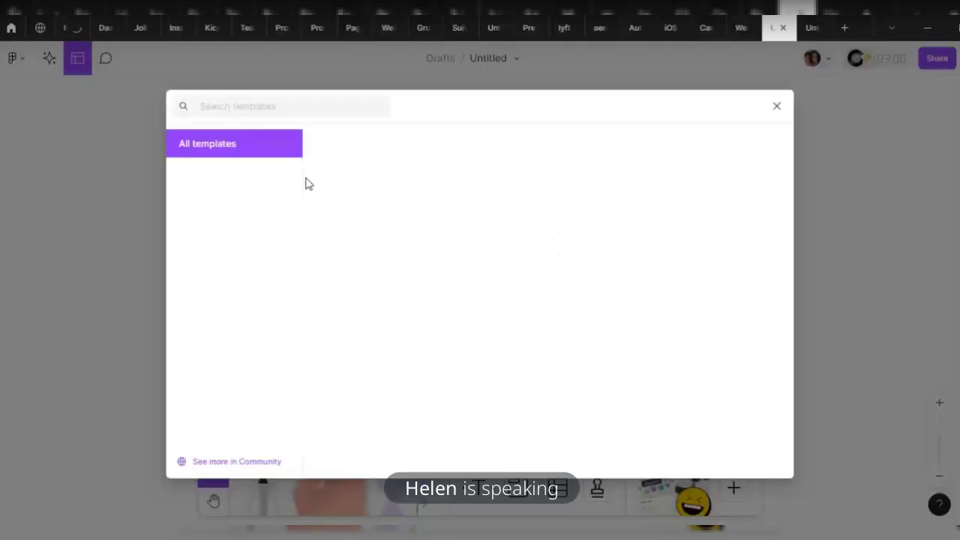
pyautogui.moveTo(420, 201)
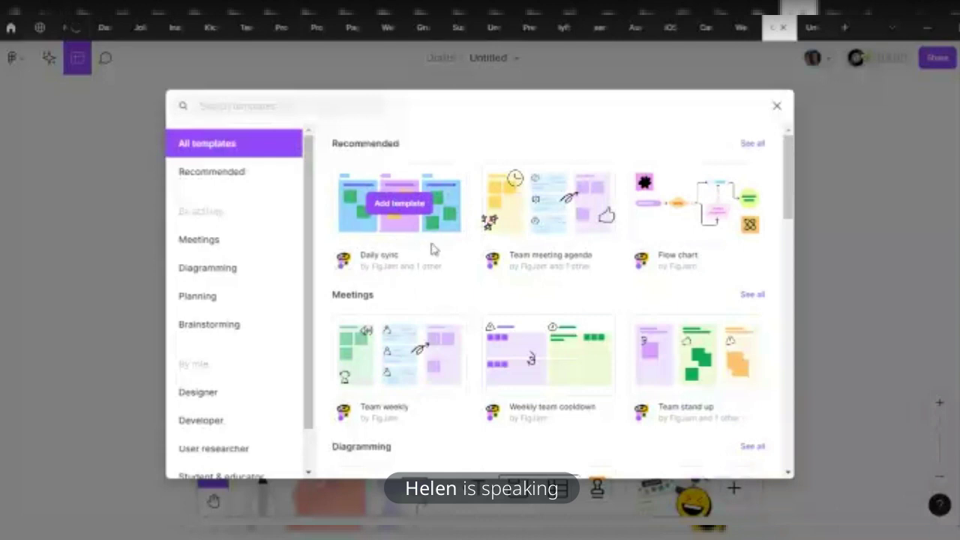
pyautogui.moveTo(525, 264)
pyautogui.moveTo(705, 204)
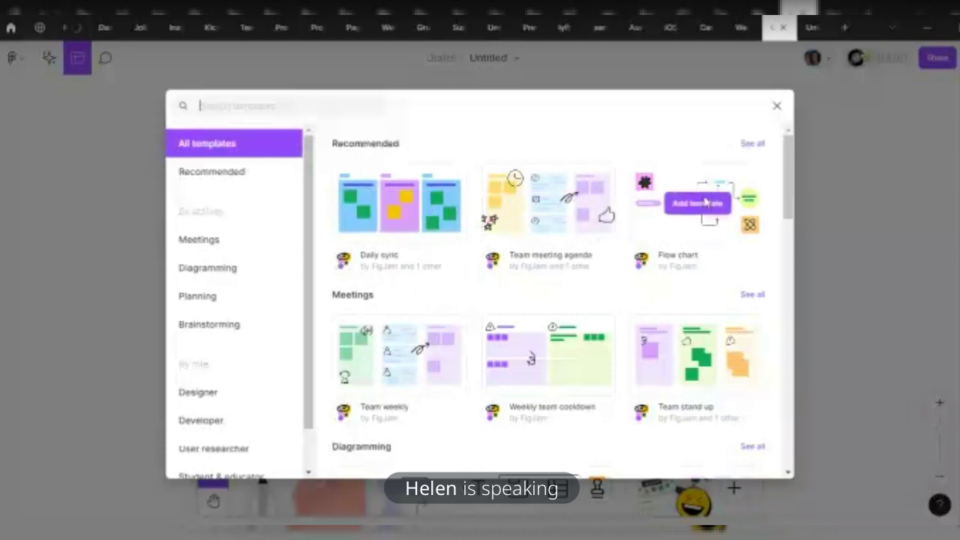
pyautogui.moveTo(428, 356)
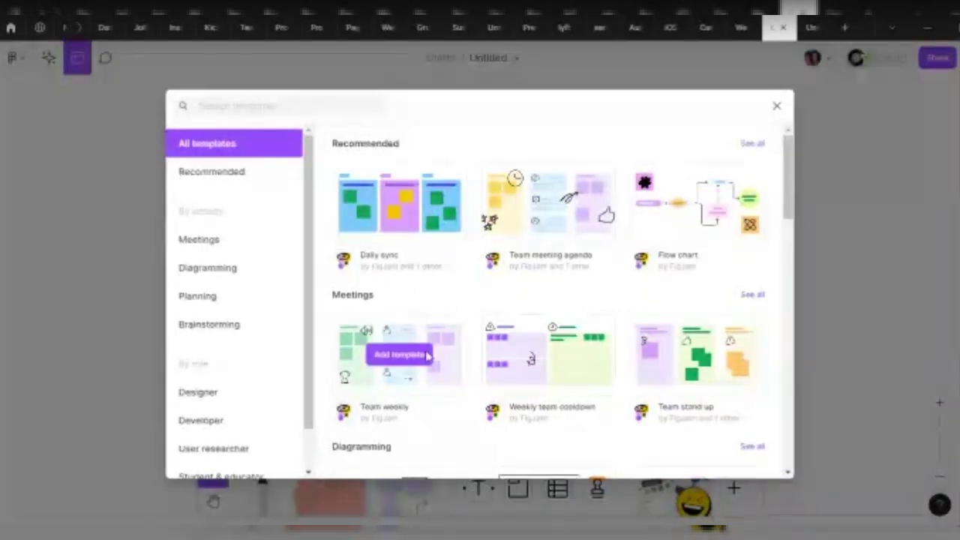
pyautogui.scroll(-6, 579, 343)
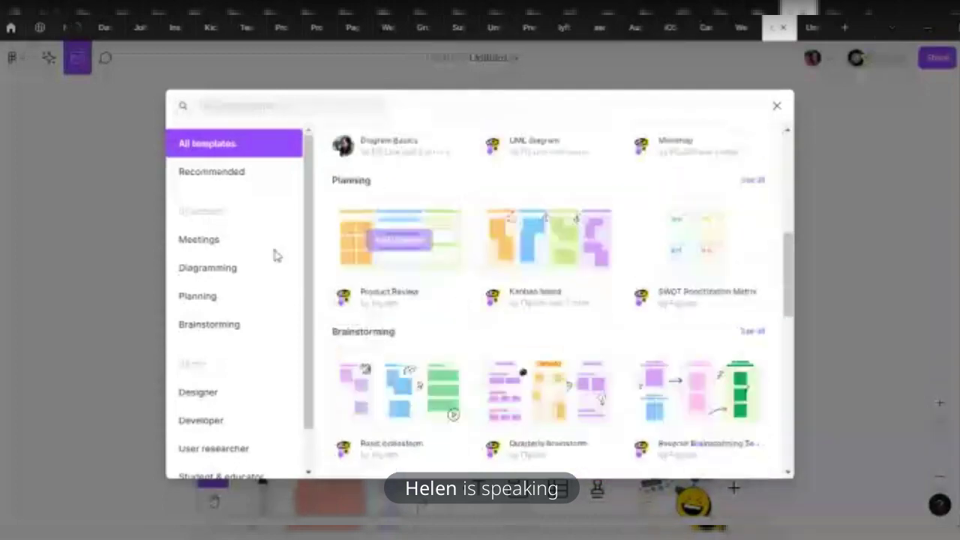
pyautogui.scroll(-3, 515, 368)
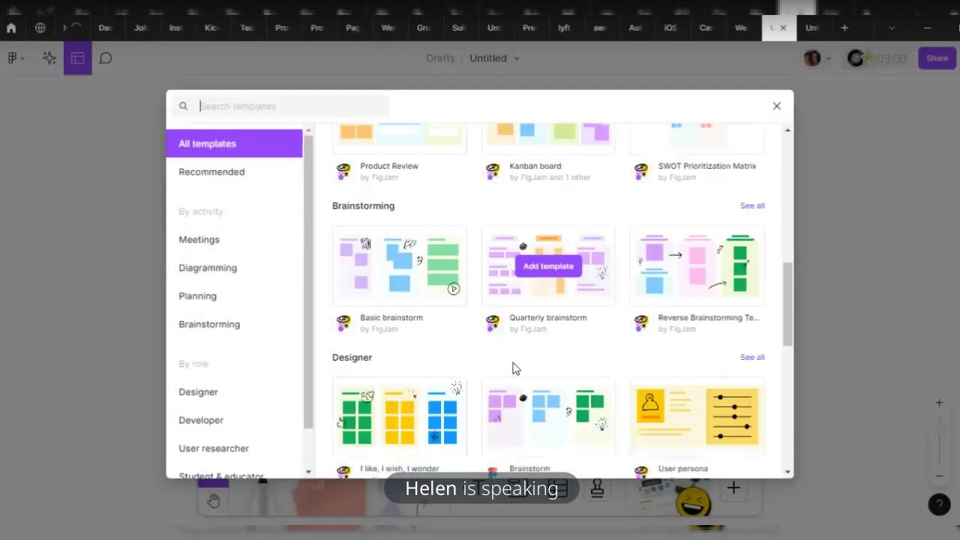
pyautogui.scroll(-3, 514, 368)
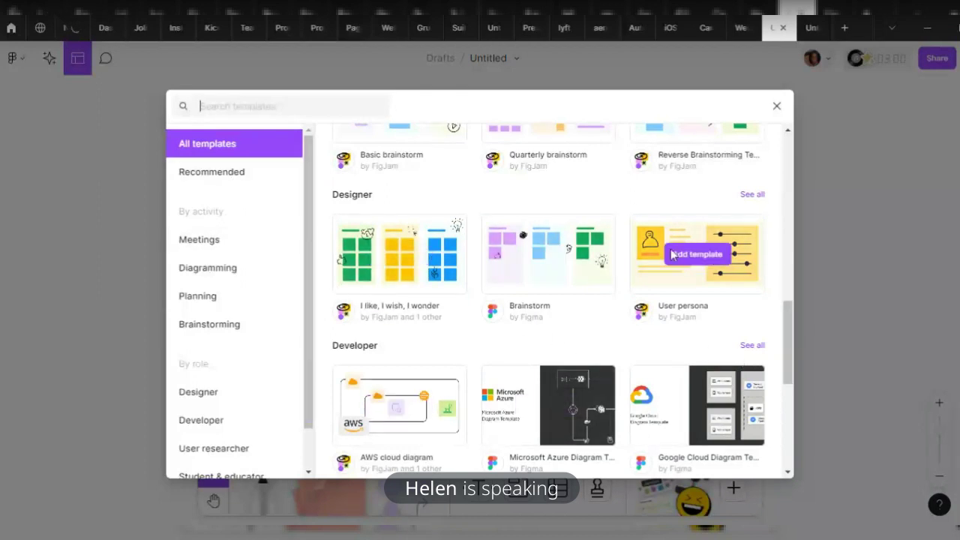
pyautogui.moveTo(706, 256)
pyautogui.click(687, 258)
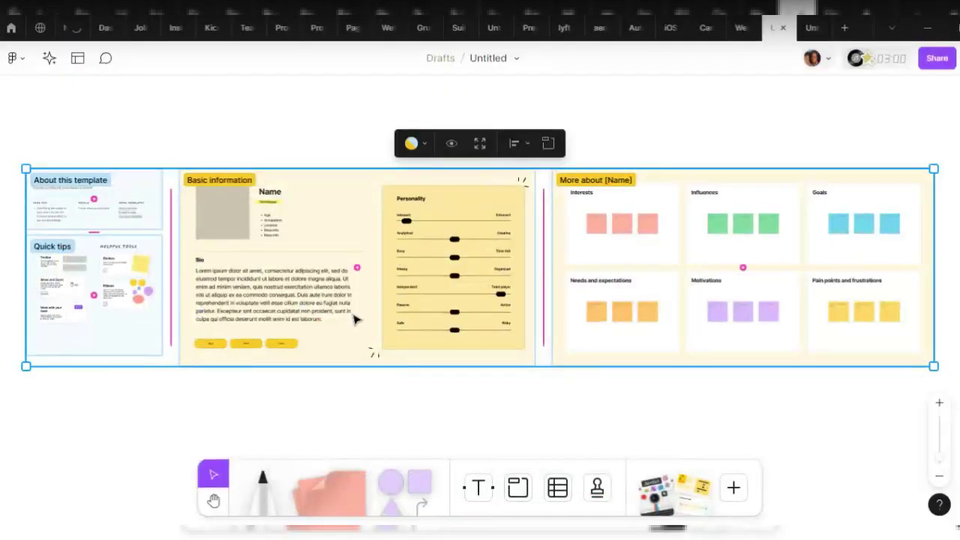
pyautogui.click(229, 151)
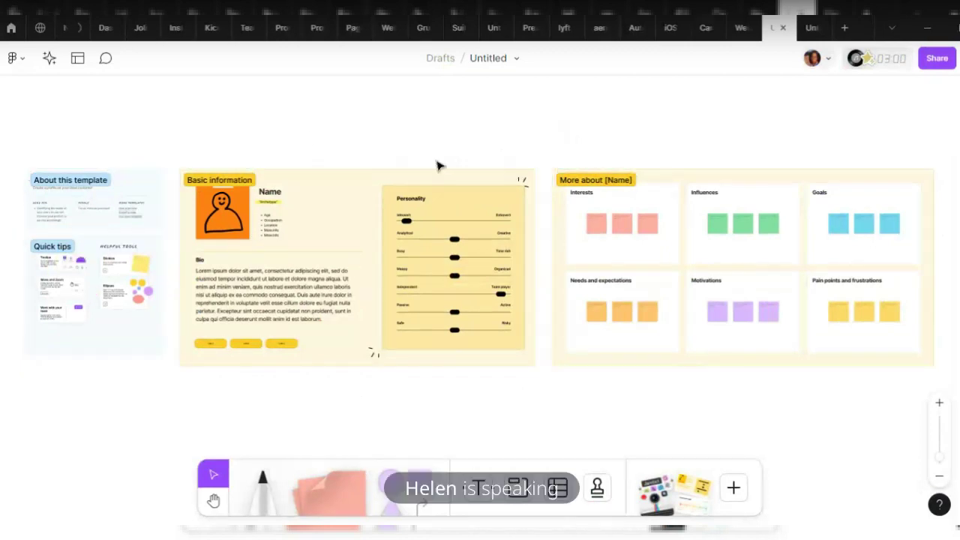
pyautogui.hscroll(-2, 89, 246)
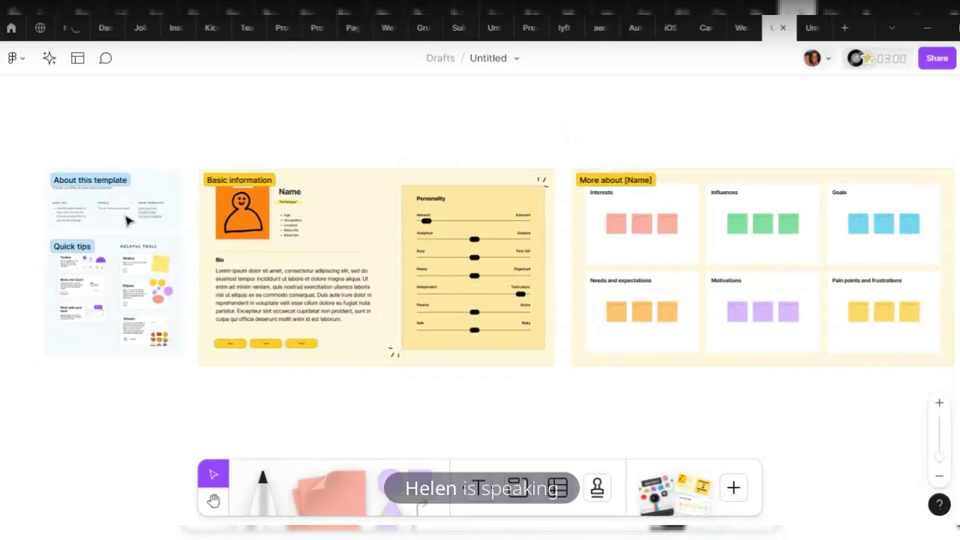
pyautogui.scroll(4, 53, 191)
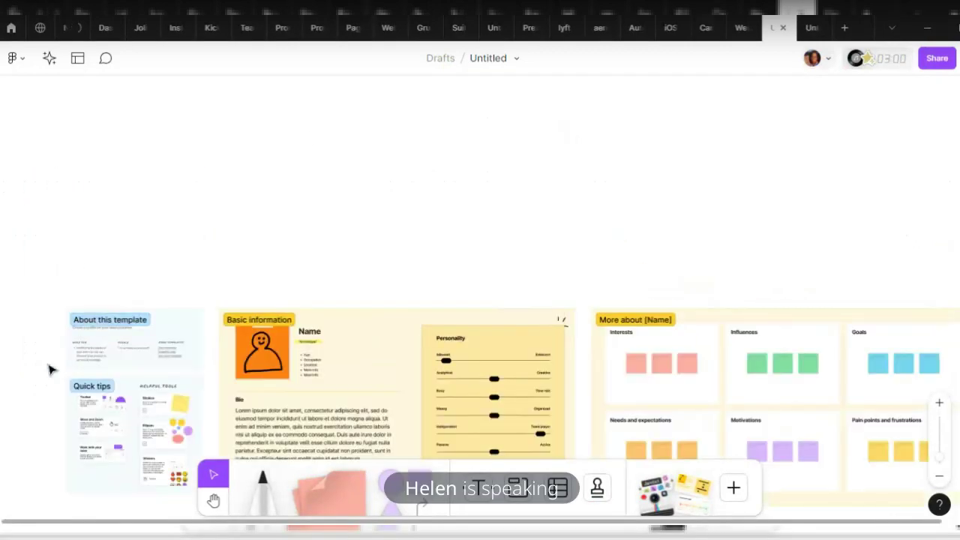
pyautogui.scroll(5, 50, 368)
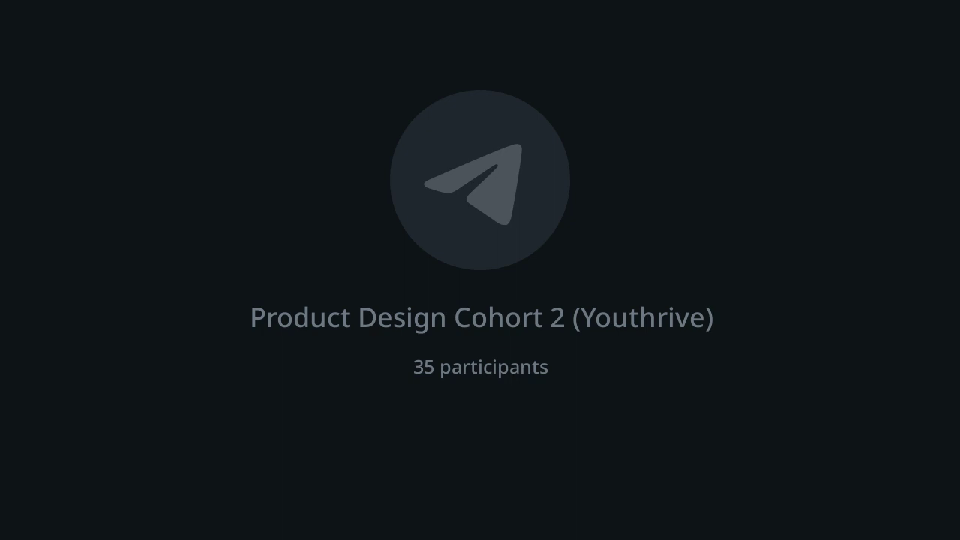
pyautogui.hscroll(5, 617, 354)
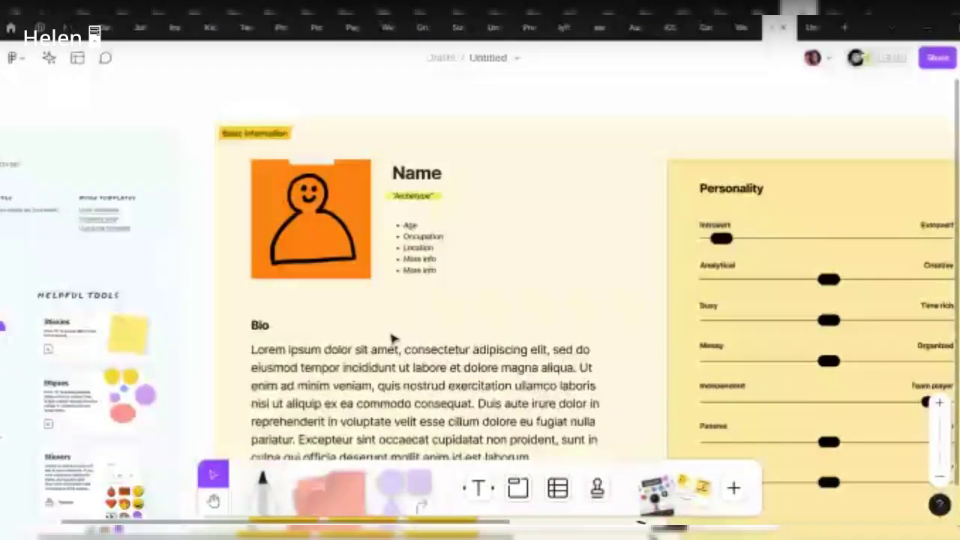
pyautogui.scroll(5, 404, 182)
pyautogui.click(432, 161)
pyautogui.click(422, 278)
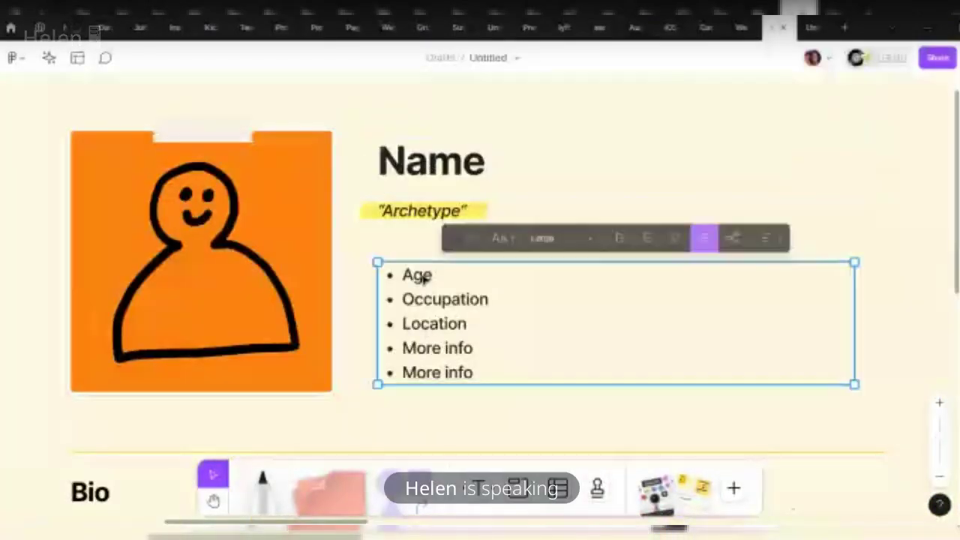
pyautogui.click(466, 303)
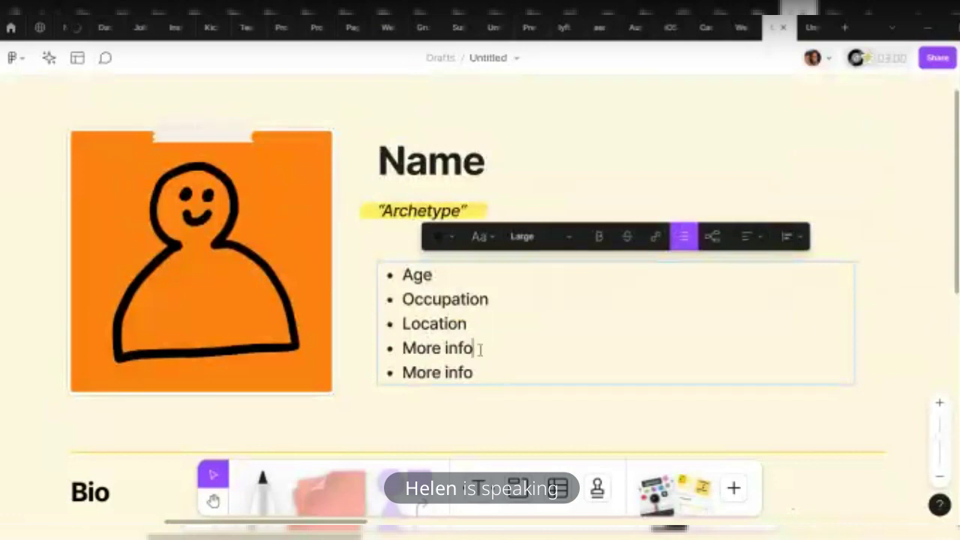
pyautogui.moveTo(480, 349); pyautogui.dragTo(402, 348)
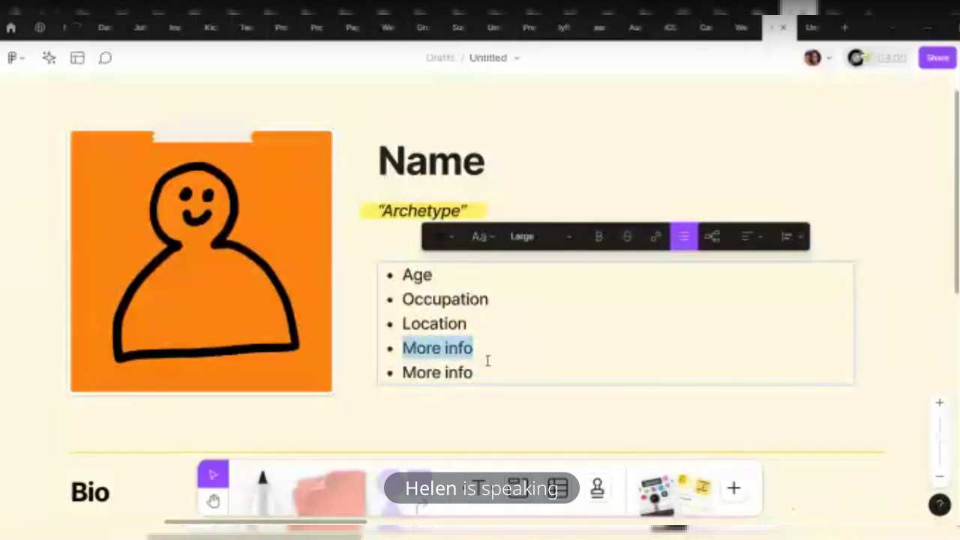
pyautogui.moveTo(481, 373); pyautogui.dragTo(421, 368)
pyautogui.scroll(-5, 486, 376)
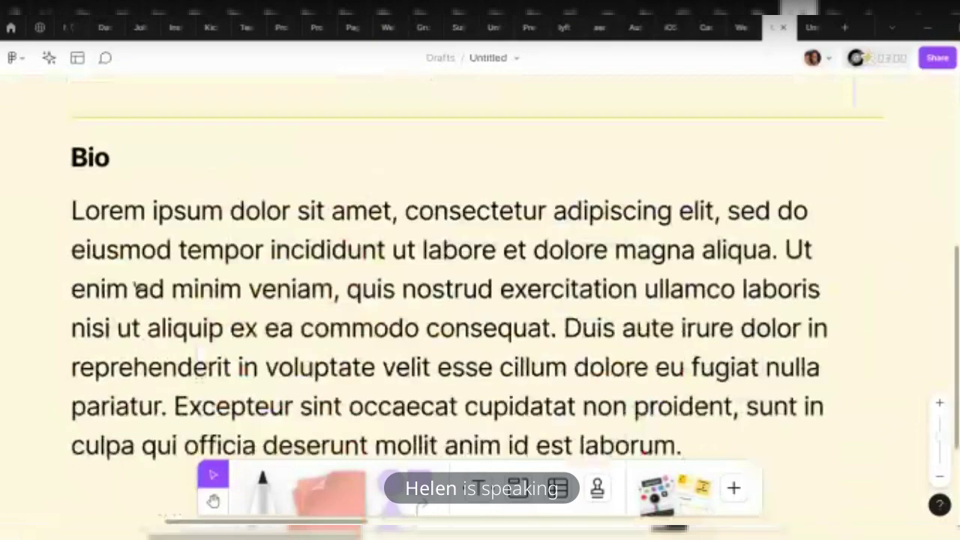
pyautogui.click(138, 287)
pyautogui.keyDown('shift'); pyautogui.click(210, 288); pyautogui.keyUp('shift')
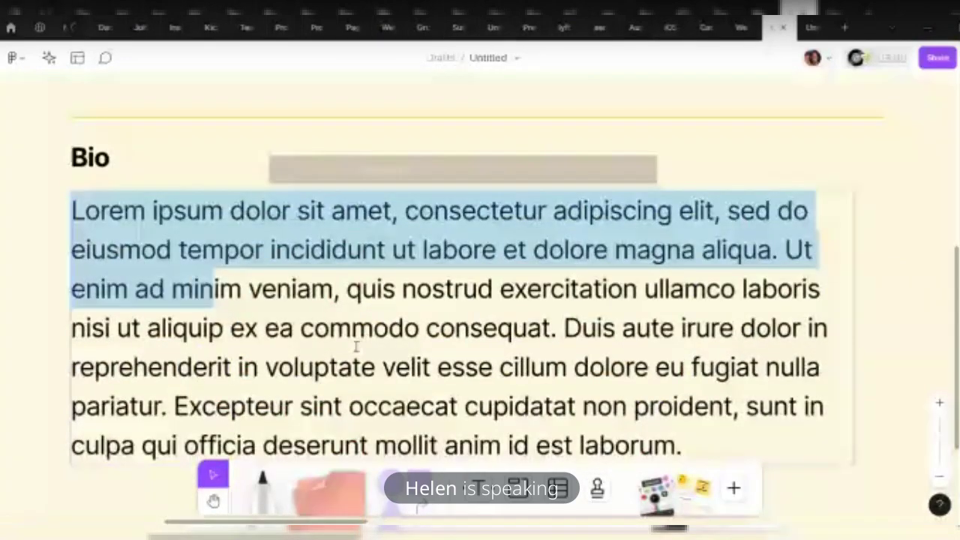
pyautogui.keyDown('shift'); pyautogui.click(702, 446); pyautogui.keyUp('shift')
pyautogui.scroll(-5, 702, 446)
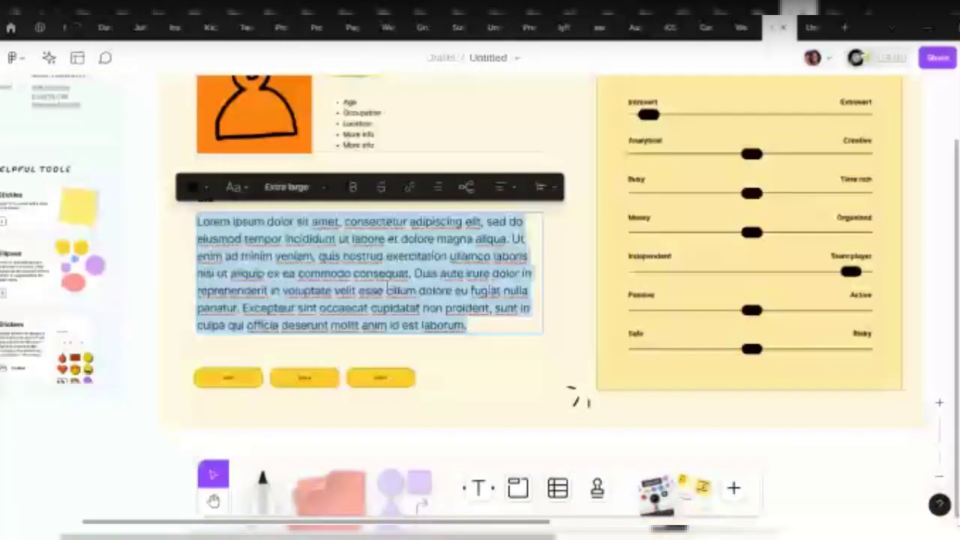
pyautogui.scroll(-2, 575, 399)
pyautogui.scroll(6, 128, 285)
pyautogui.doubleClick(353, 364)
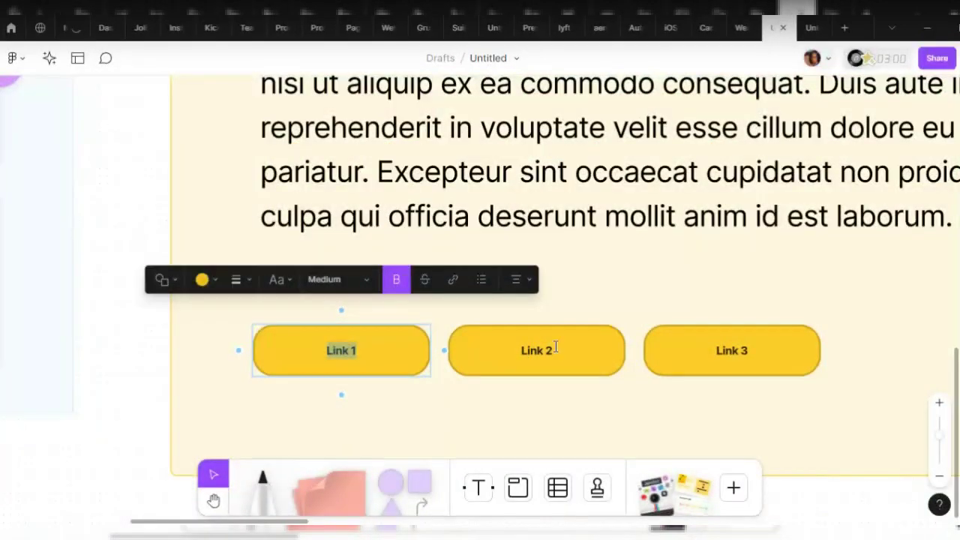
pyautogui.doubleClick(507, 346)
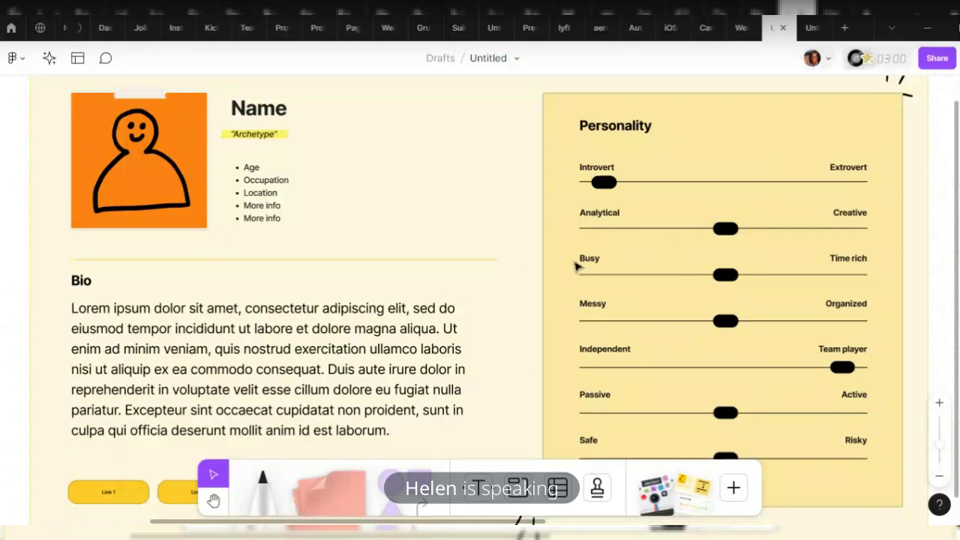
pyautogui.scroll(-2, 532, 364)
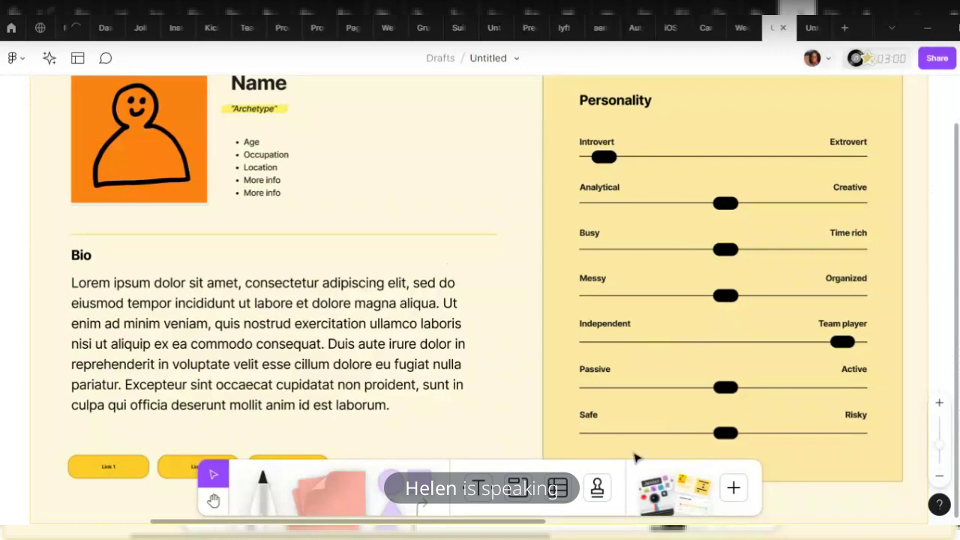
pyautogui.keyDown('ctrl'); pyautogui.scroll(-3, 596, 173); pyautogui.keyUp('ctrl')
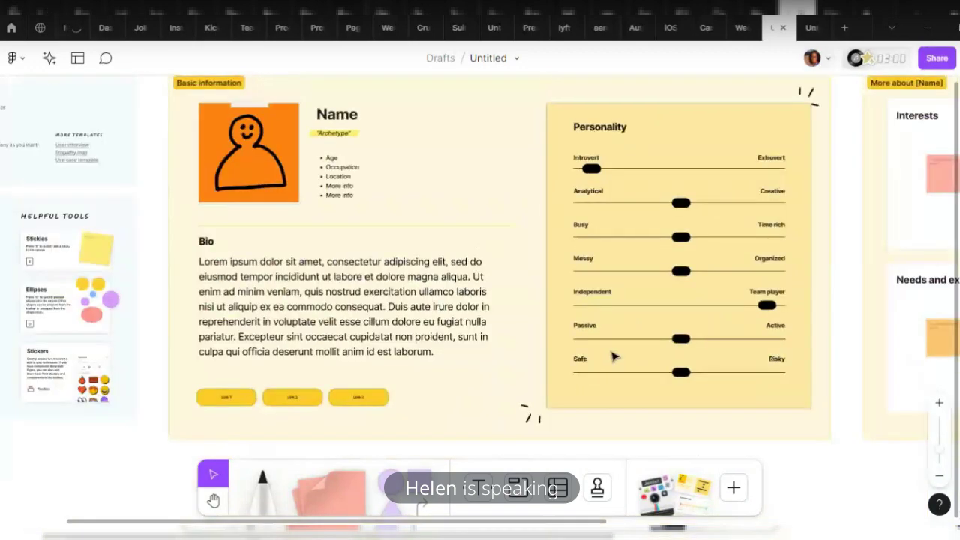
pyautogui.hscroll(2, 614, 358)
pyautogui.hscroll(5, 617, 357)
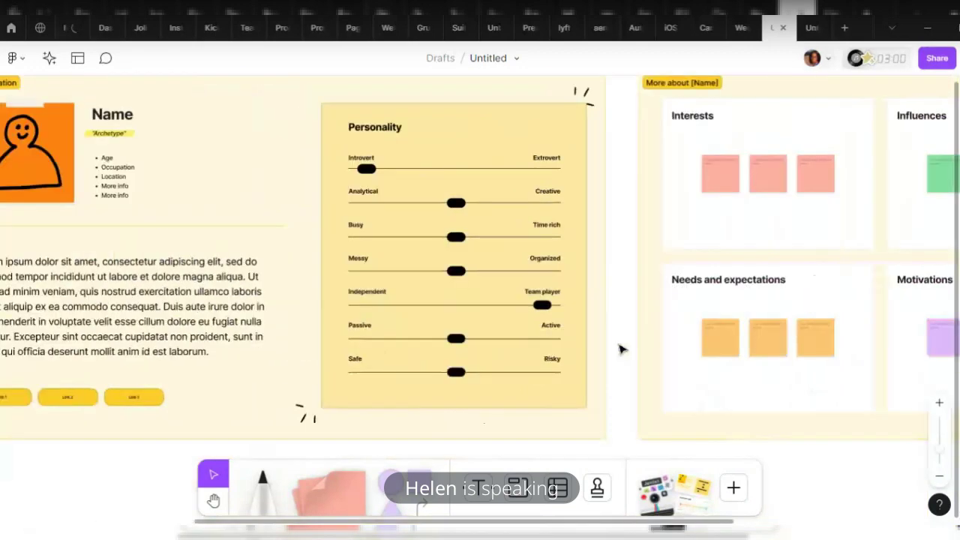
pyautogui.hscroll(5, 622, 348)
pyautogui.scroll(1, 622, 347)
pyautogui.click(701, 189)
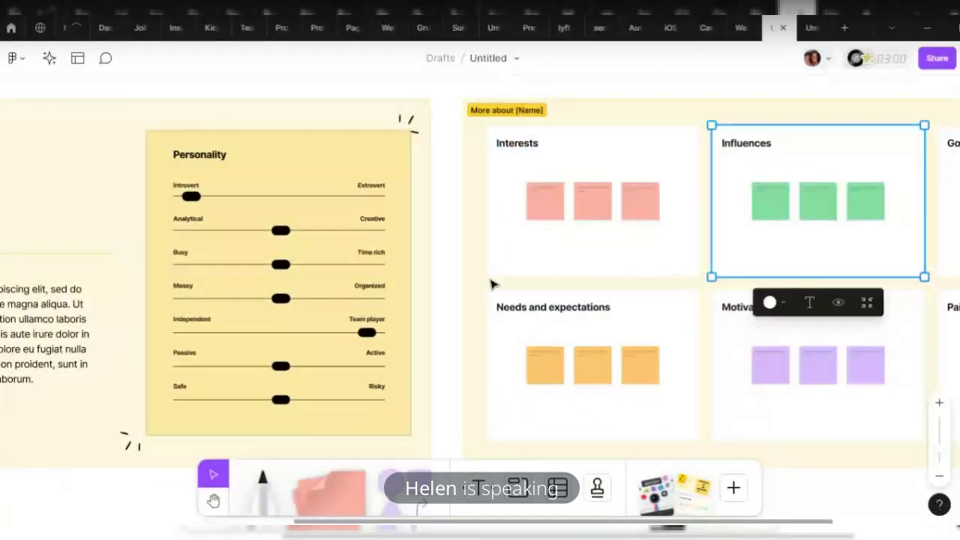
pyautogui.click(526, 308)
pyautogui.press('Escape')
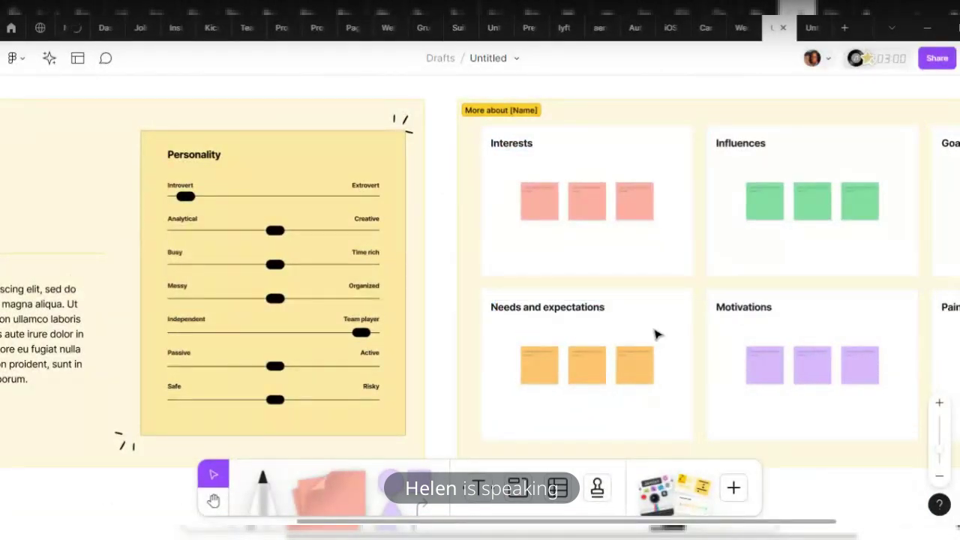
pyautogui.click(659, 333)
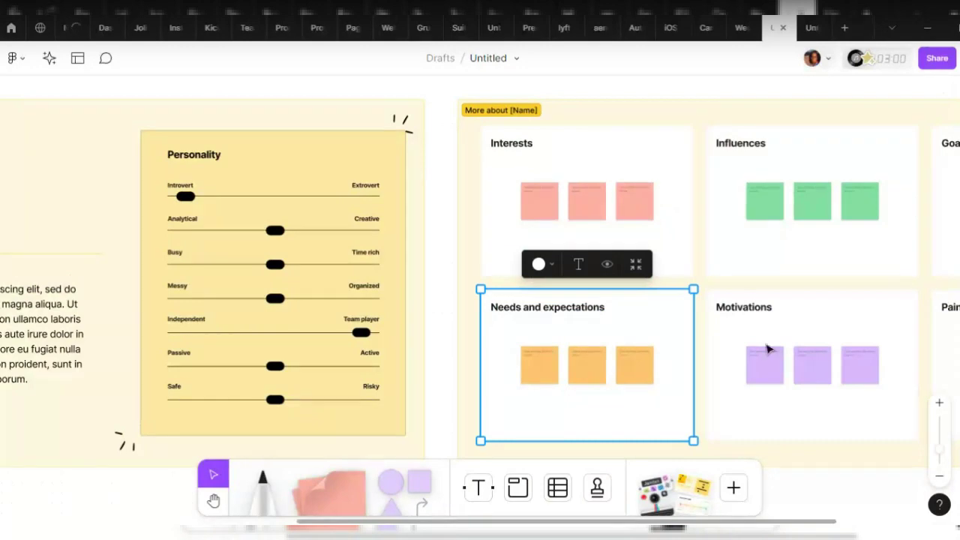
pyautogui.hscroll(1, 809, 414)
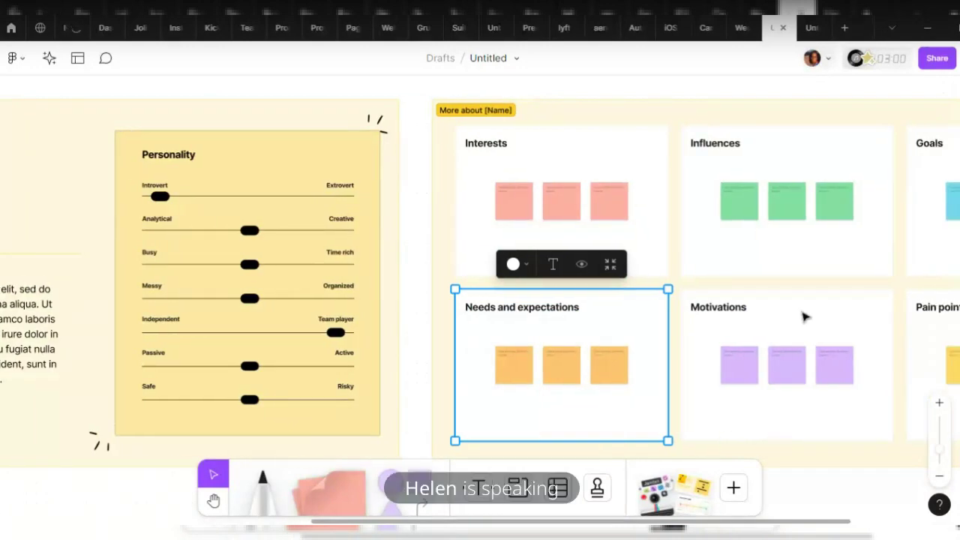
pyautogui.scroll(-6, 756, 215)
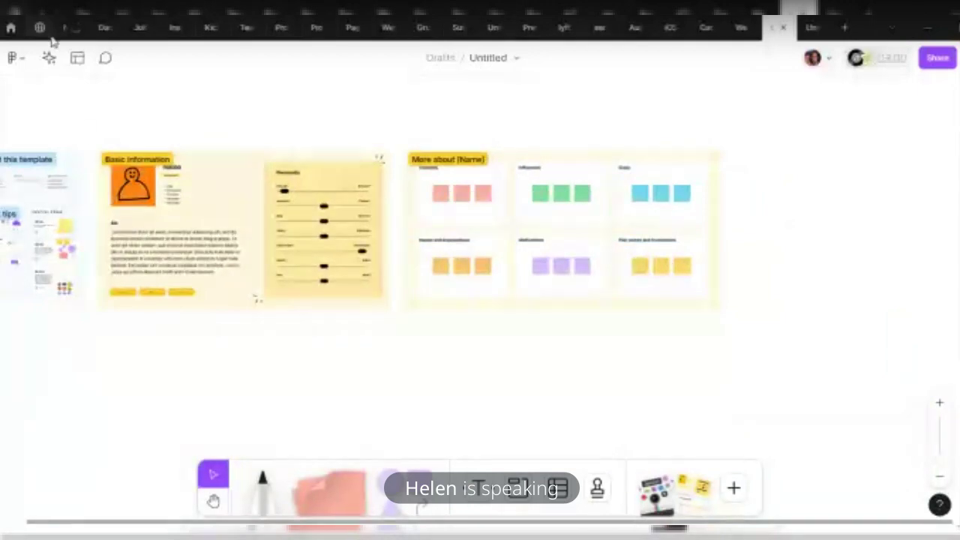
# Search templates for 'FLOWCH' and add the Flow chart template beside the persona template
pyautogui.click(77, 58)
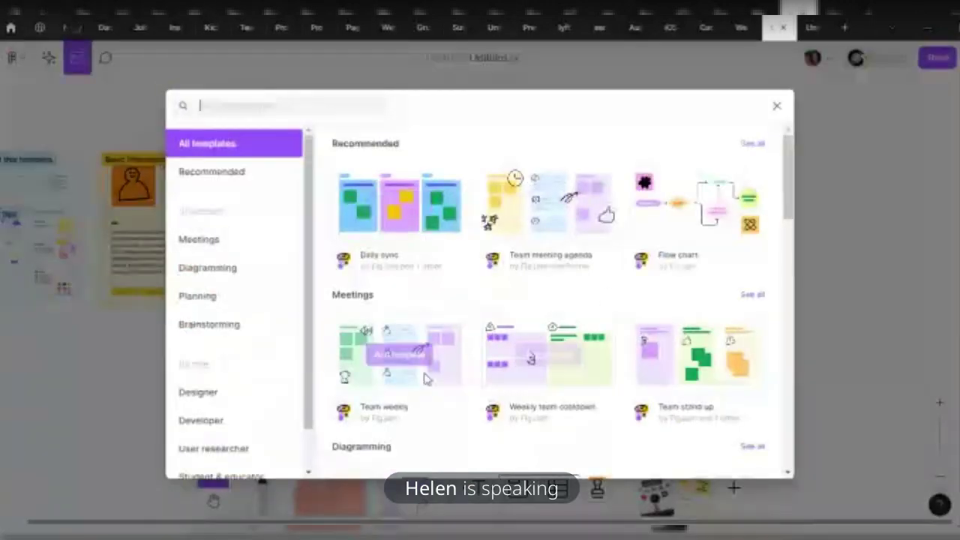
pyautogui.scroll(-1, 535, 345)
pyautogui.scroll(-3, 535, 345)
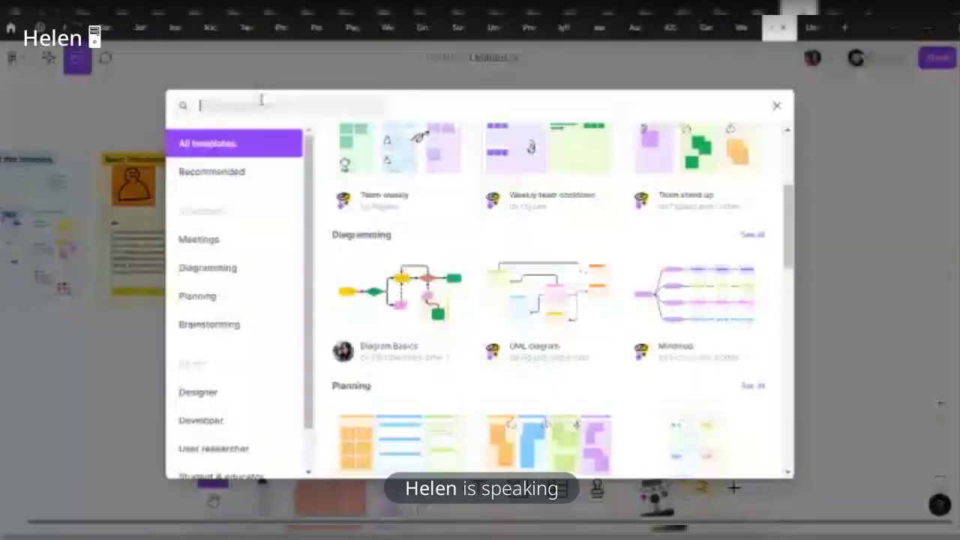
pyautogui.write('FLOW')
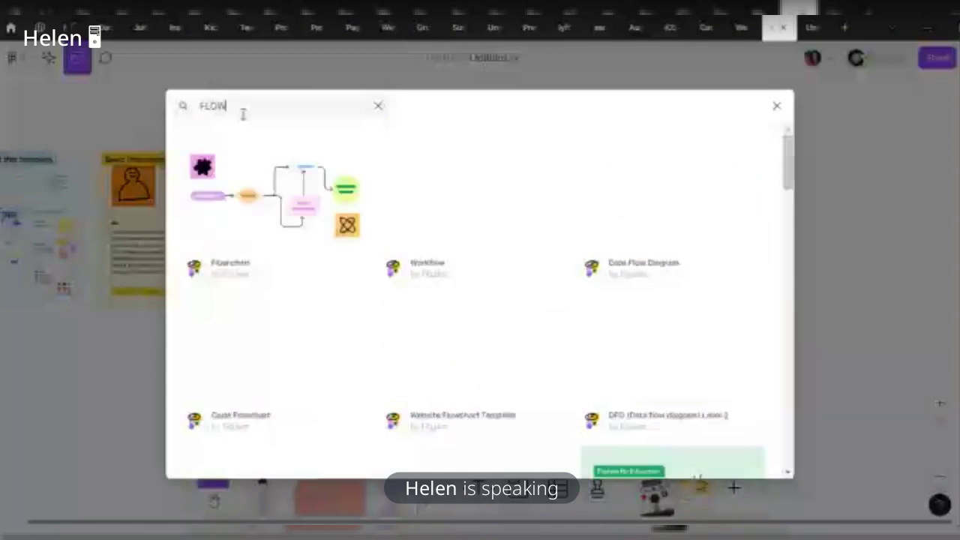
pyautogui.write('CH')
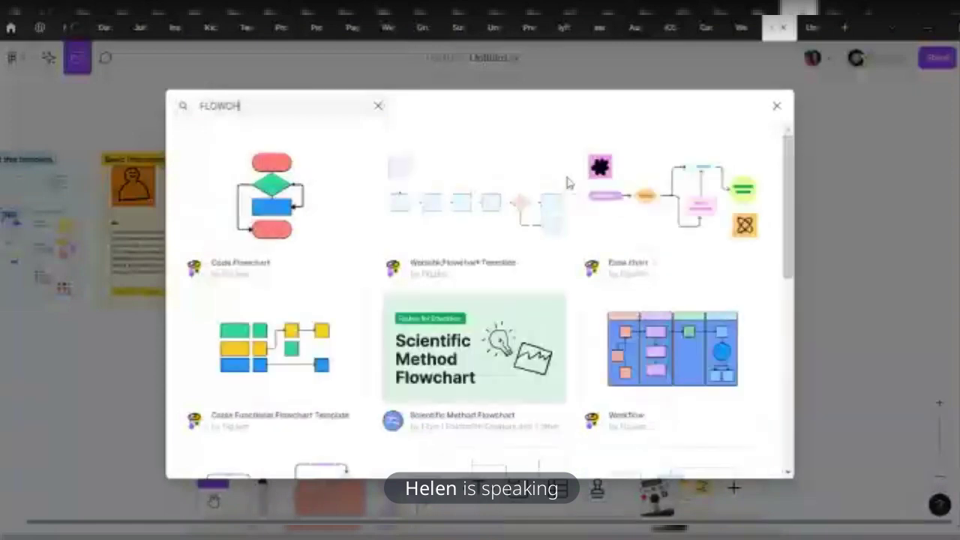
pyautogui.moveTo(664, 198)
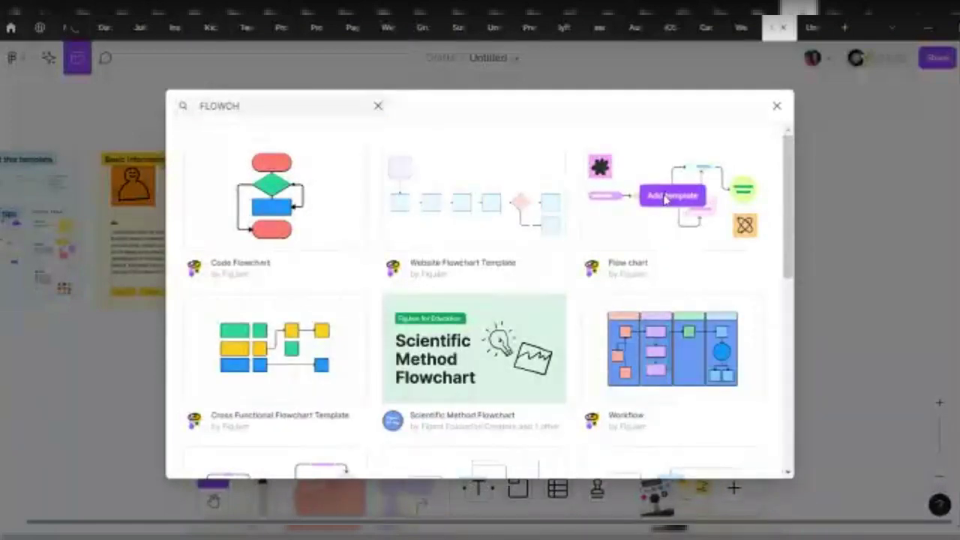
pyautogui.click(672, 199)
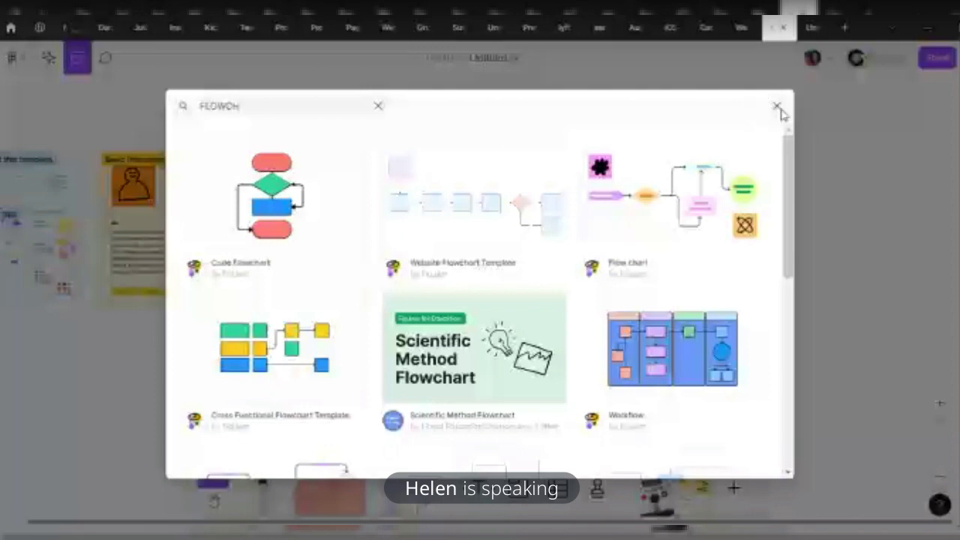
pyautogui.click(778, 106)
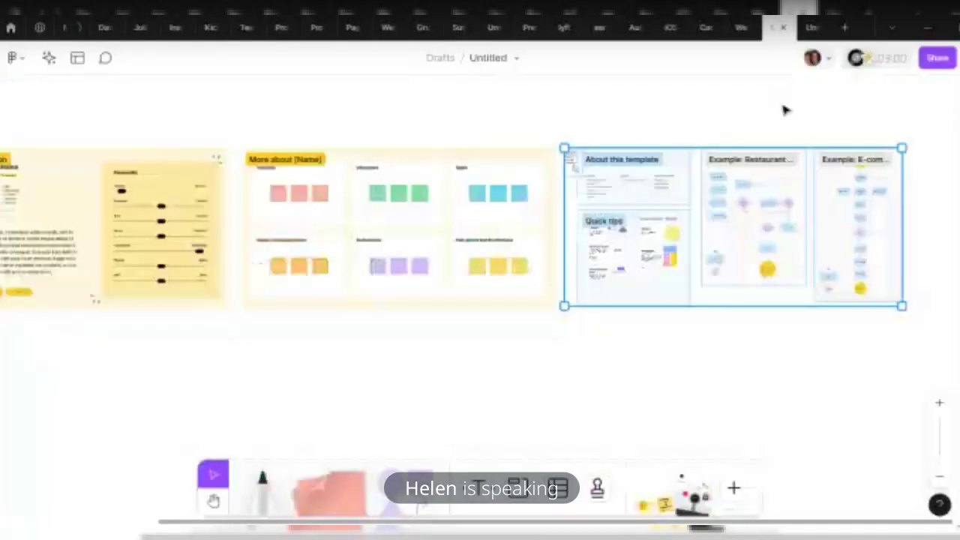
# Inspect the Flow chart template's restaurant and E-commerce example flows on the canvas
pyautogui.scroll(1, 834, 189)
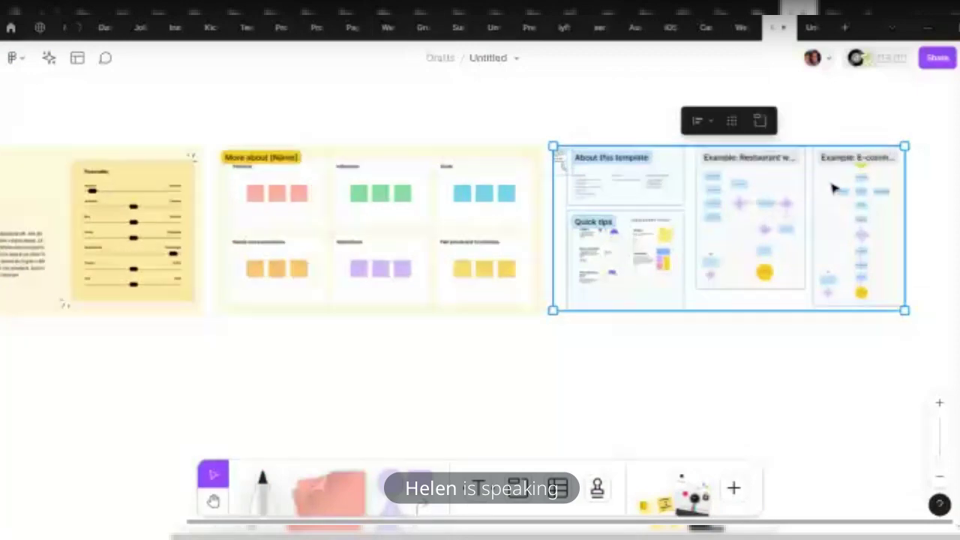
pyautogui.scroll(5, 834, 189)
pyautogui.scroll(-2, 563, 200)
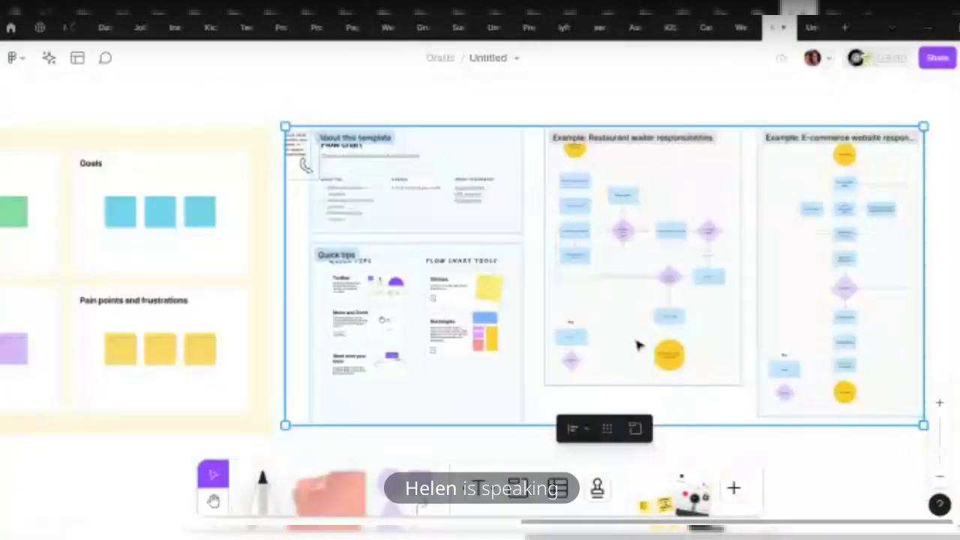
pyautogui.click(712, 442)
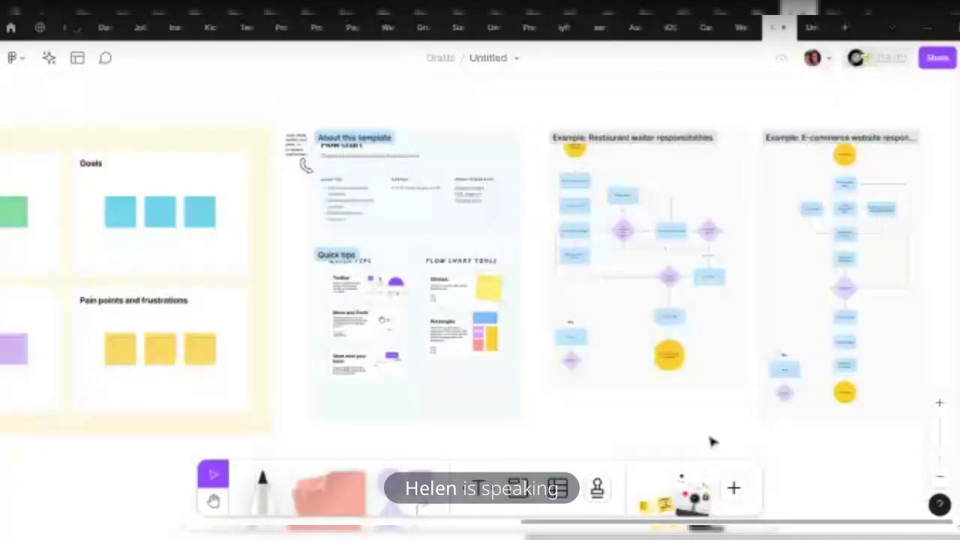
pyautogui.click(672, 373)
pyautogui.click(593, 401)
pyautogui.click(587, 376)
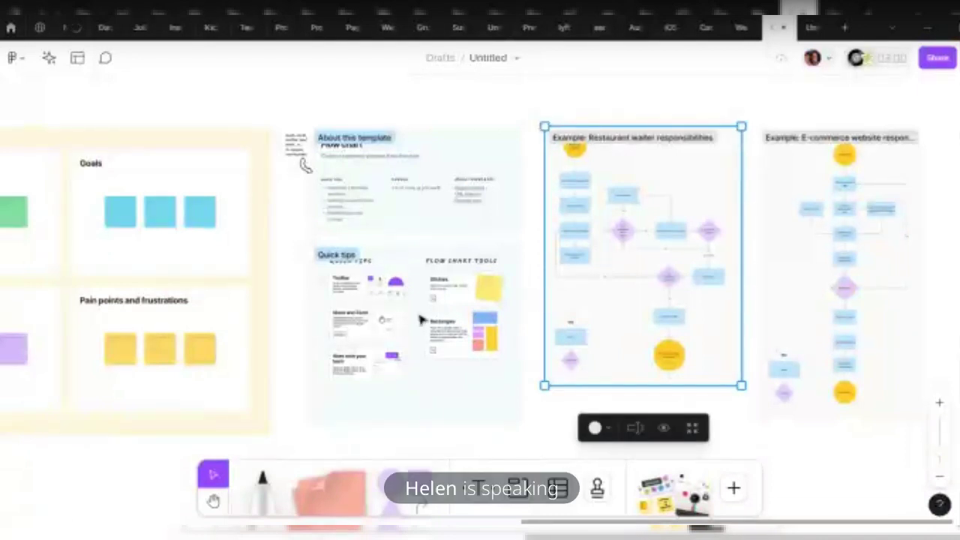
pyautogui.scroll(5, 346, 176)
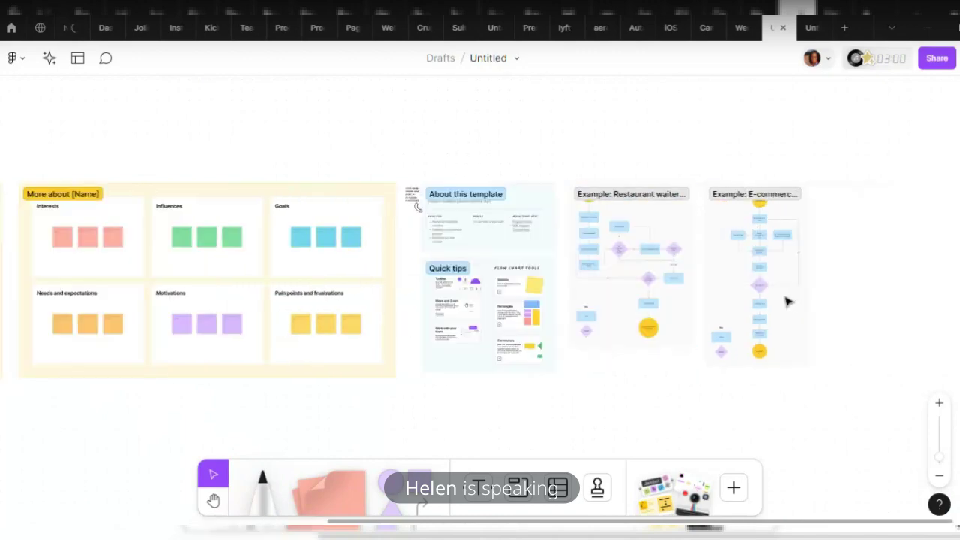
pyautogui.click(781, 223)
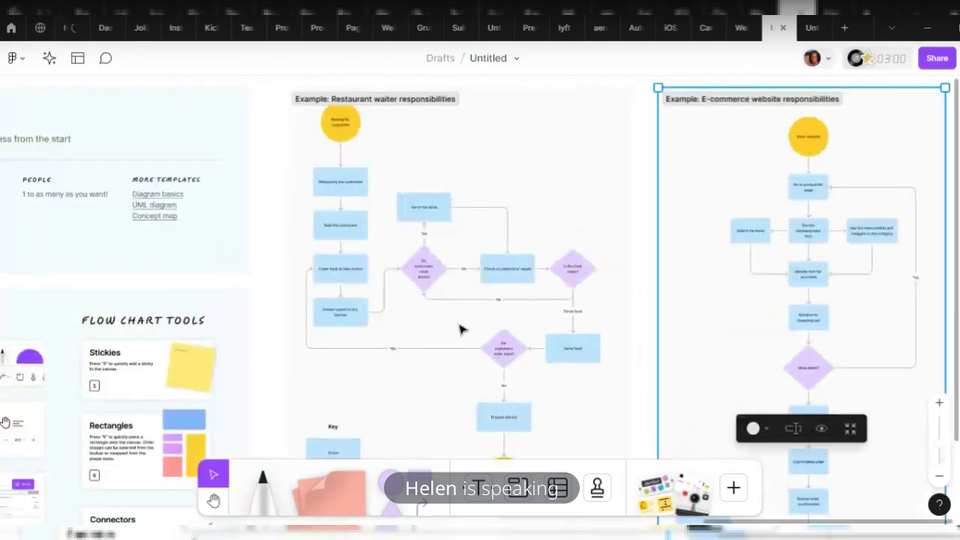
pyautogui.click(669, 249)
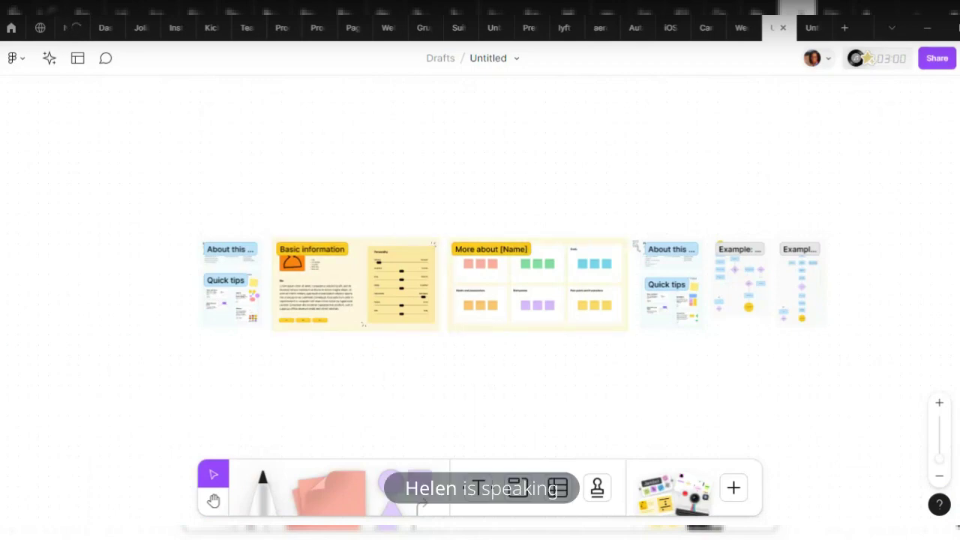
# Browse the Meetings templates in the template library, then switch to the Planning category
pyautogui.click(78, 64)
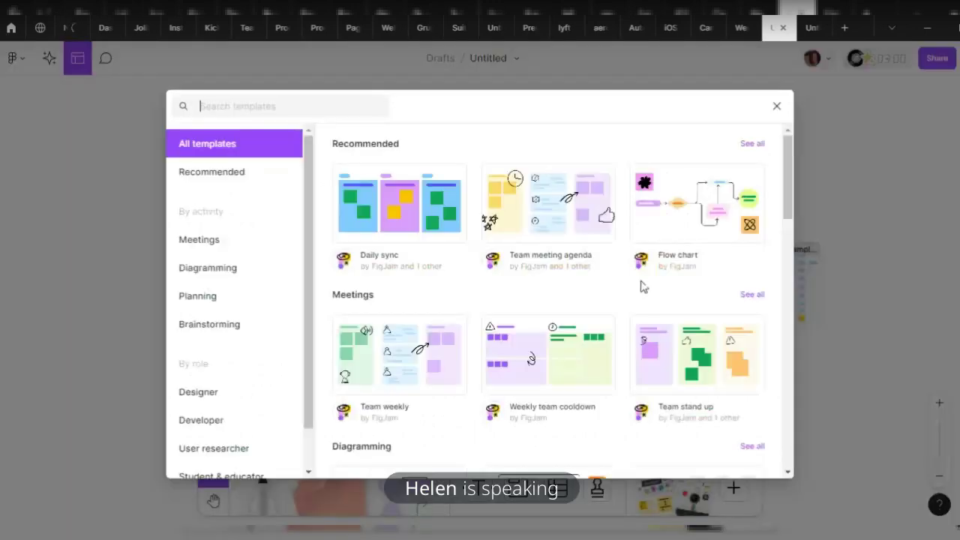
pyautogui.scroll(-10, 643, 285)
pyautogui.scroll(-5, 486, 314)
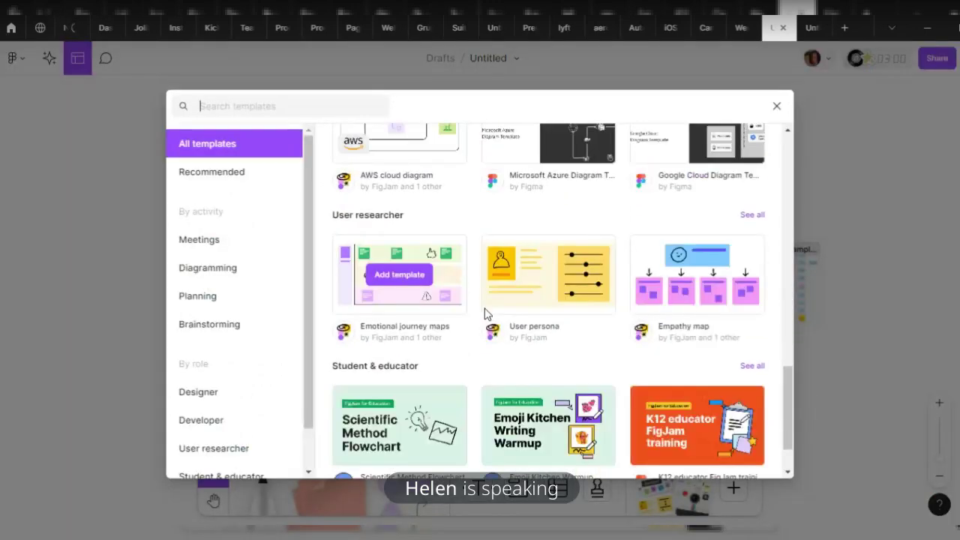
pyautogui.click(217, 242)
pyautogui.scroll(-1, 685, 377)
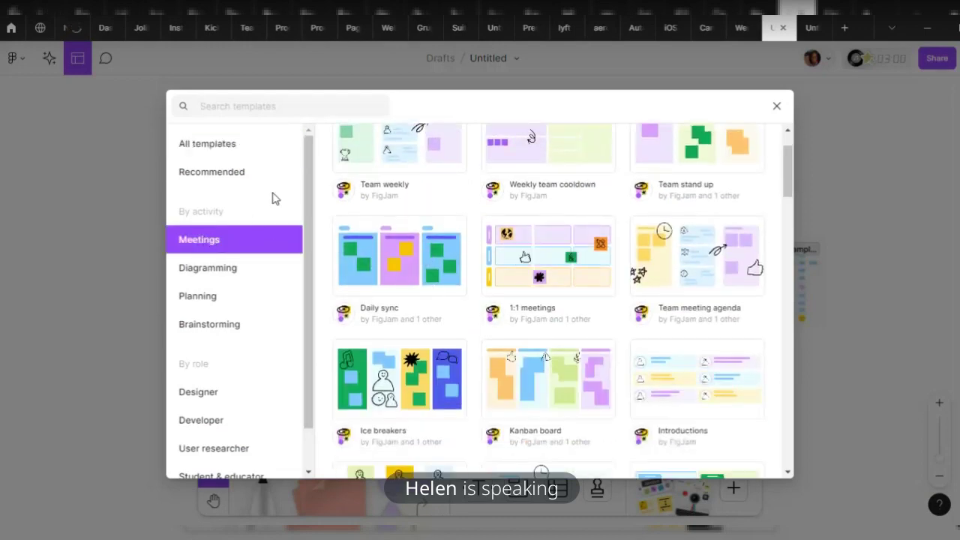
pyautogui.moveTo(594, 267)
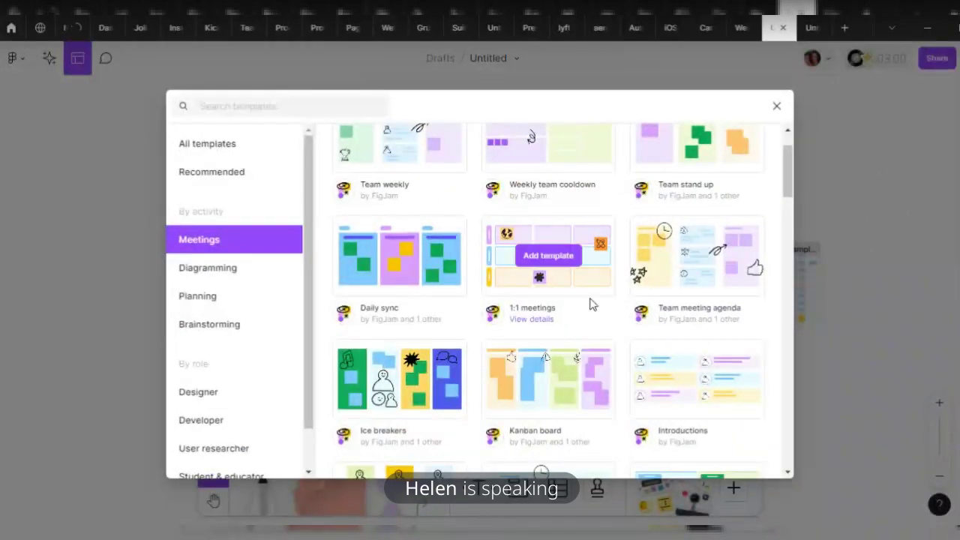
pyautogui.moveTo(660, 174)
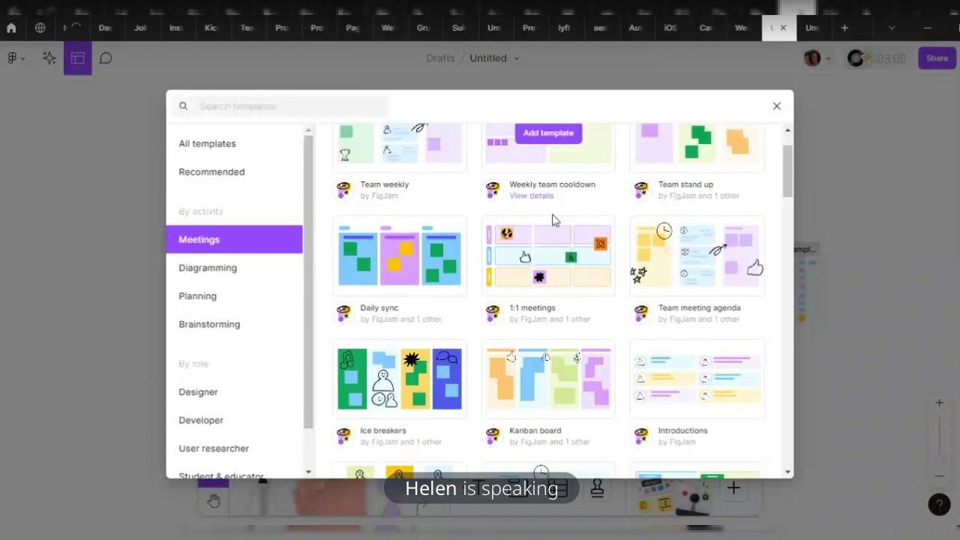
pyautogui.scroll(1, 432, 263)
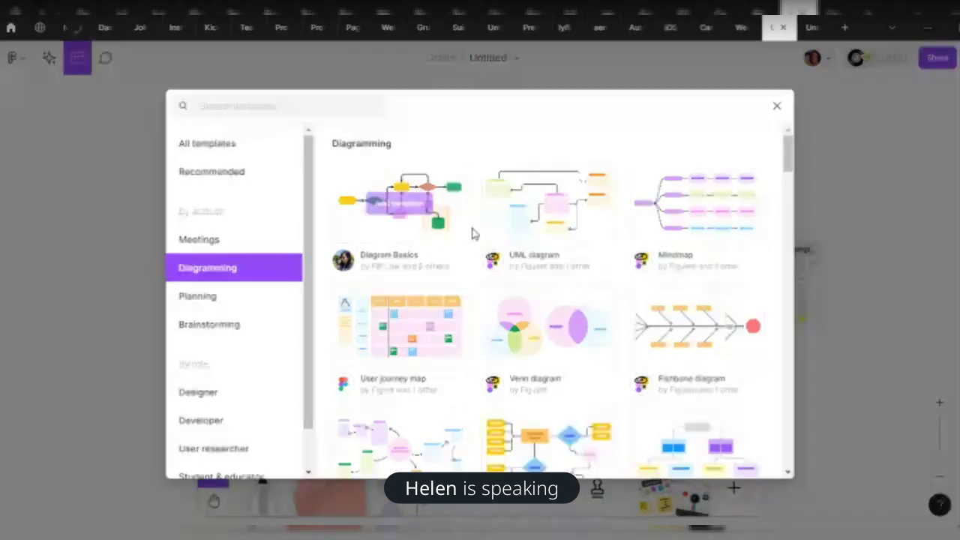
pyautogui.scroll(-2, 407, 381)
pyautogui.scroll(-2, 407, 381)
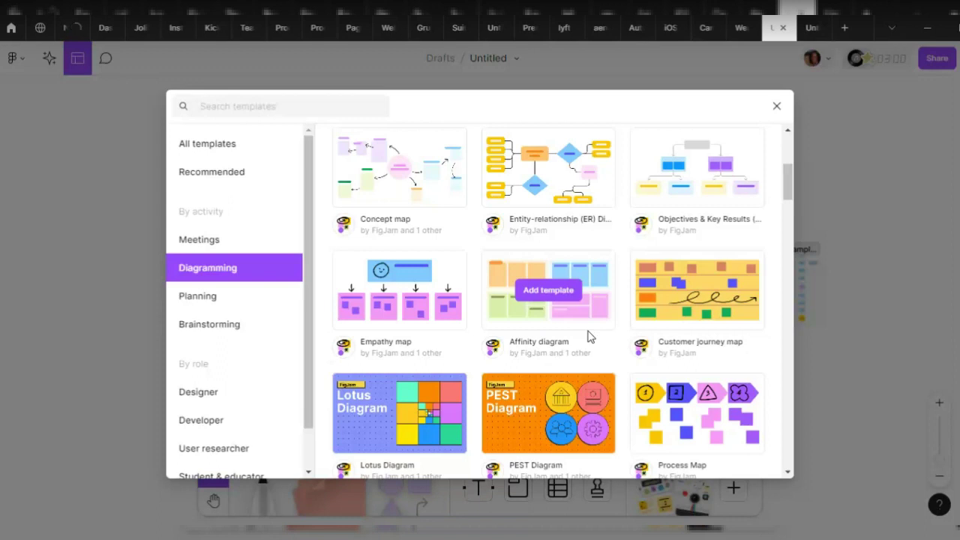
pyautogui.click(208, 303)
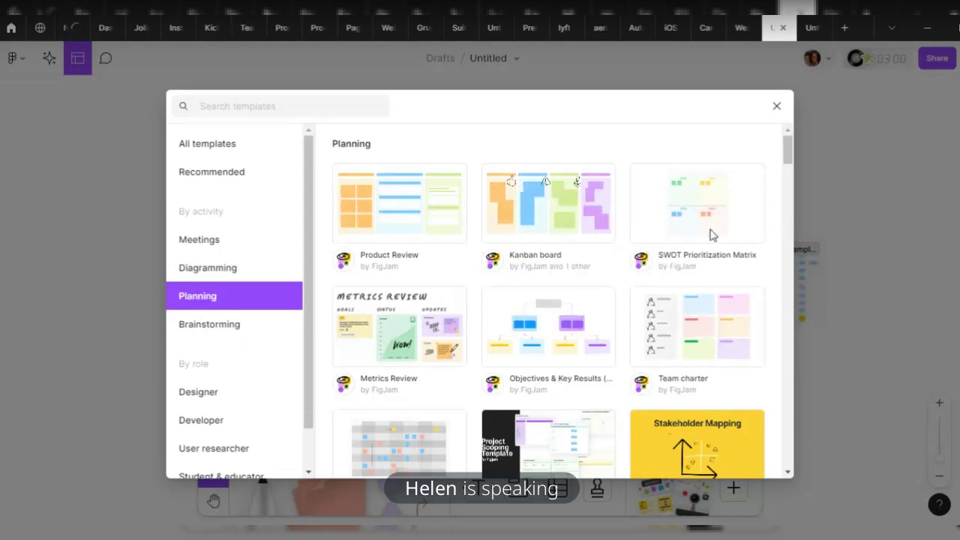
# Browse the Brainstorming and Designer template categories
pyautogui.click(225, 326)
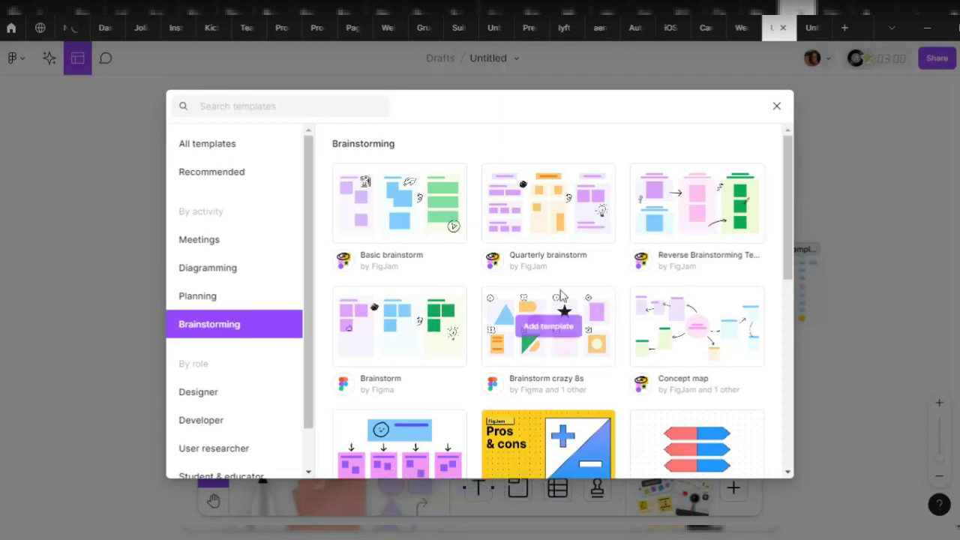
pyautogui.scroll(-3, 627, 271)
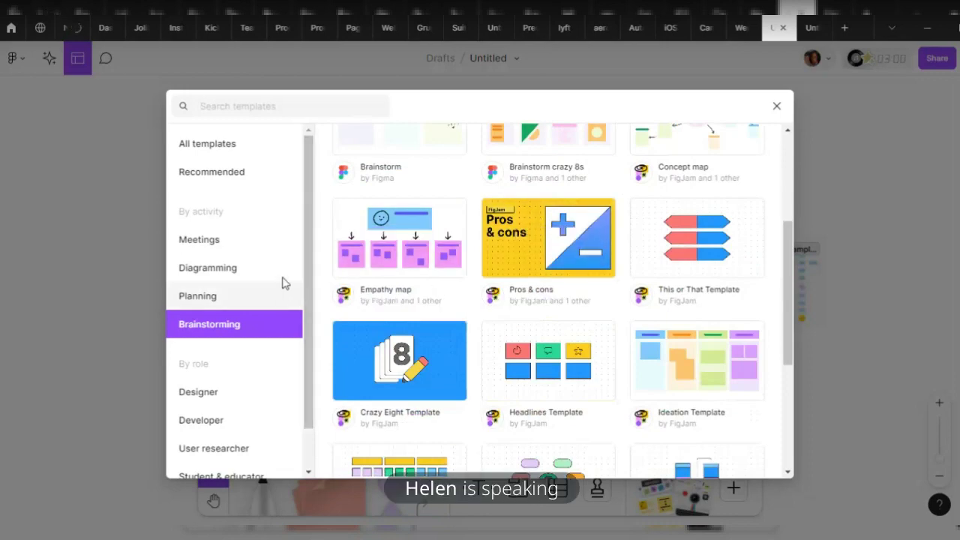
pyautogui.click(213, 395)
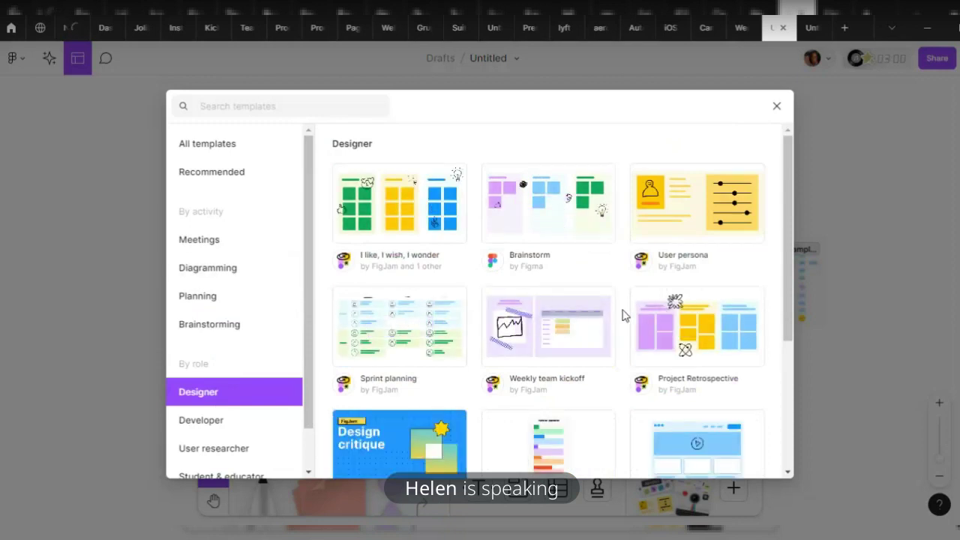
pyautogui.moveTo(620, 330)
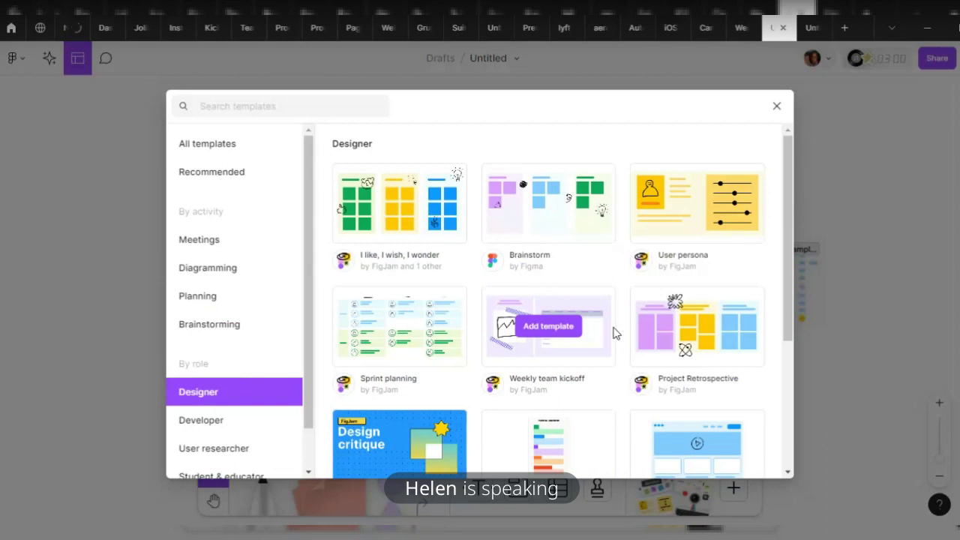
pyautogui.moveTo(405, 315)
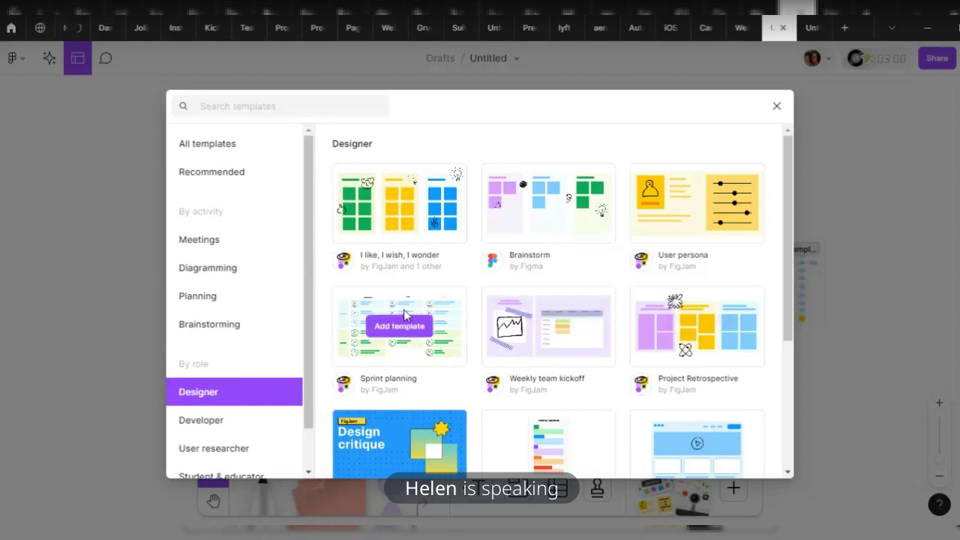
pyautogui.scroll(-2, 555, 391)
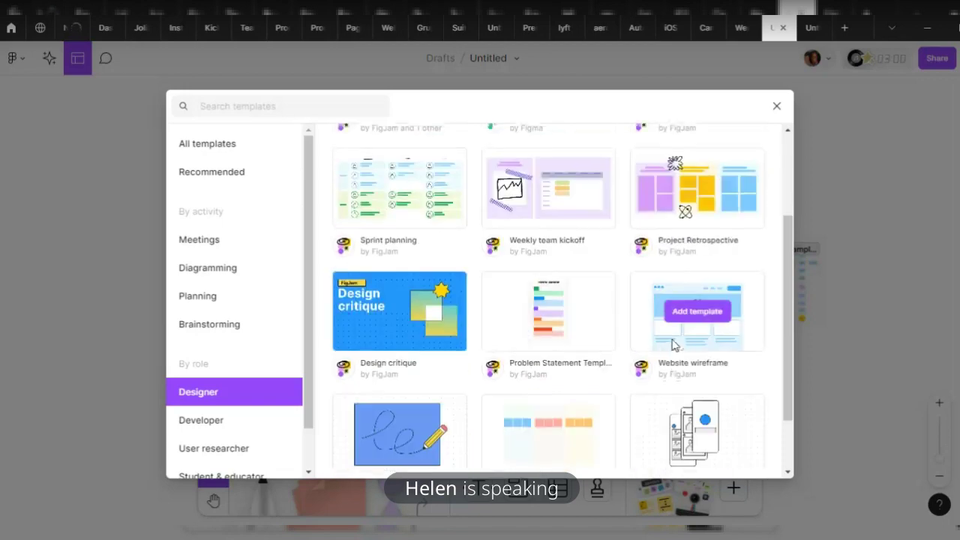
# Look through the Developer and Student & educator templates, then close the library
pyautogui.click(240, 426)
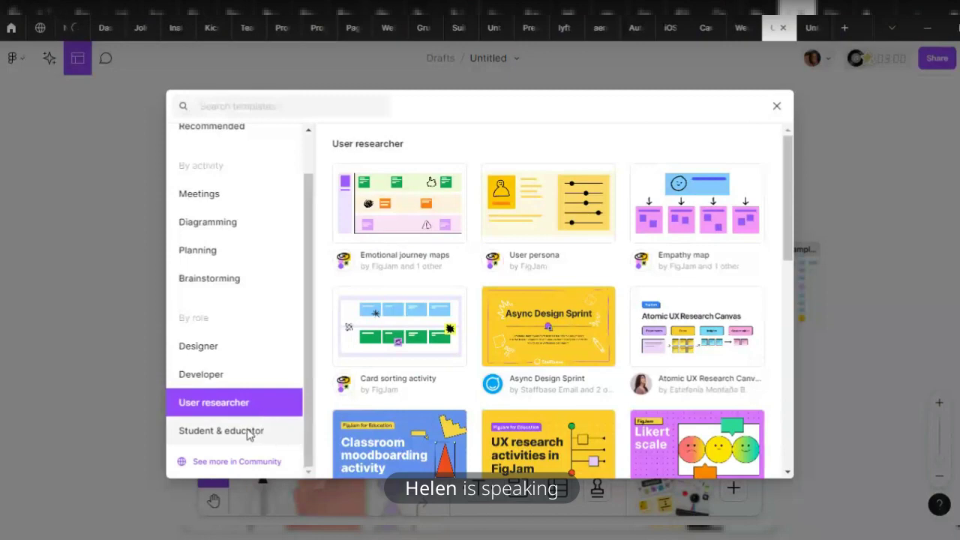
pyautogui.click(240, 436)
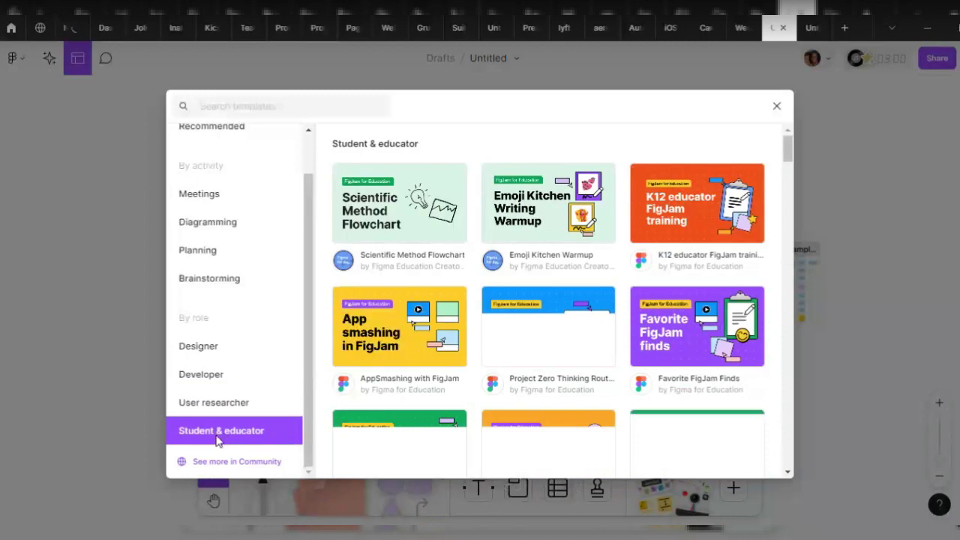
pyautogui.scroll(-5, 518, 330)
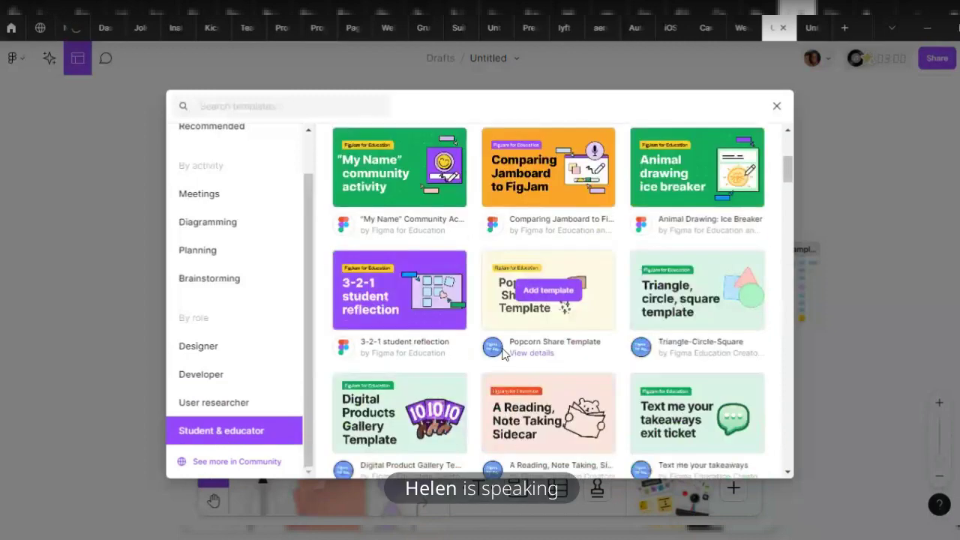
pyautogui.scroll(-4, 529, 398)
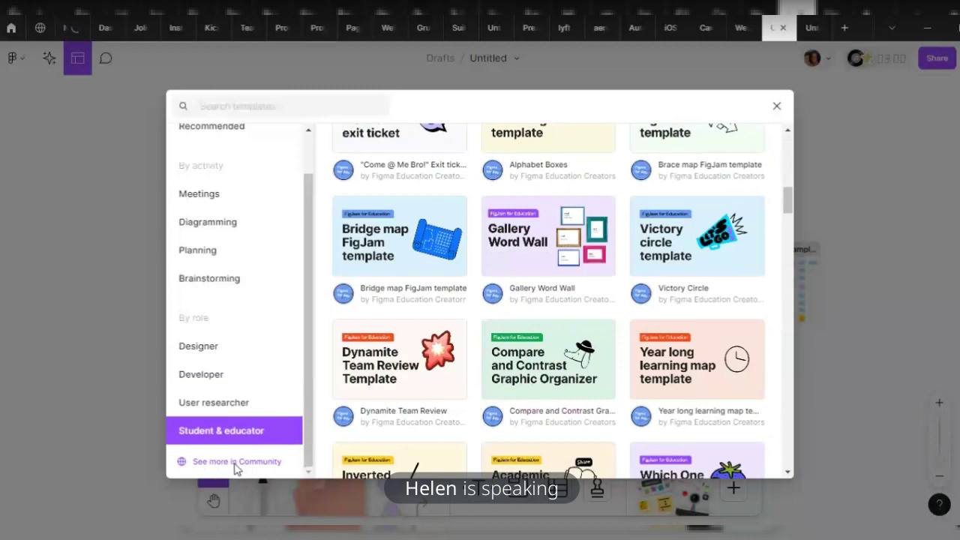
pyautogui.click(30, 281)
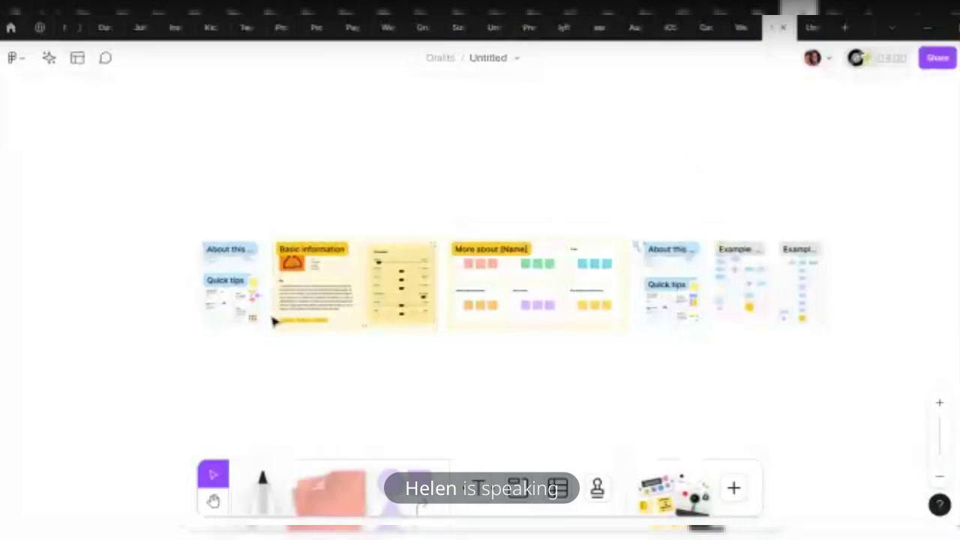
# Open the account's community profile and browse its saved resources
pyautogui.click(11, 28)
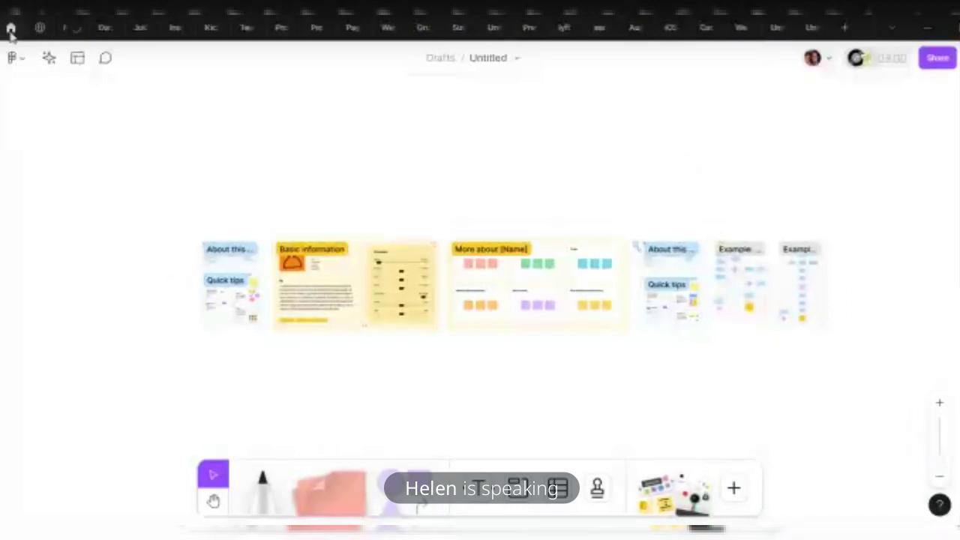
pyautogui.click(89, 57)
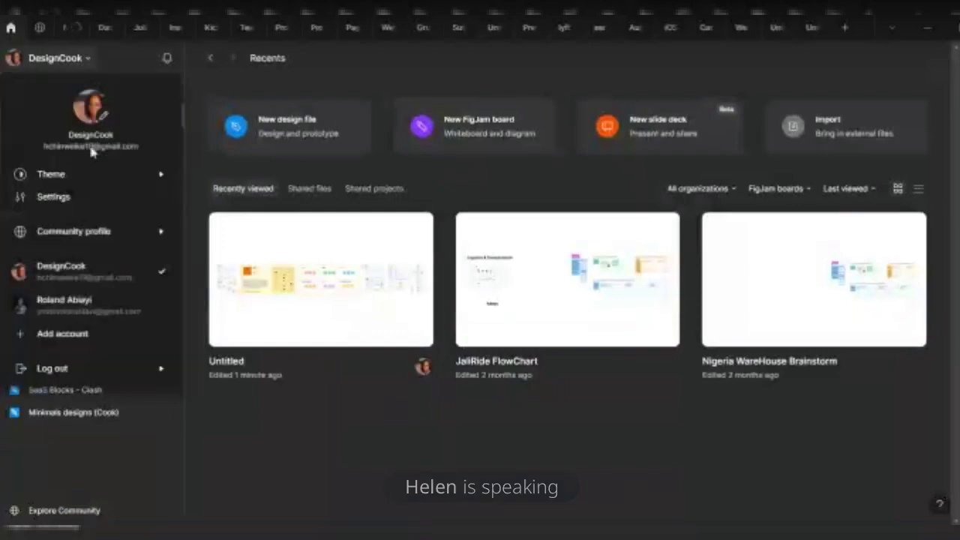
pyautogui.moveTo(96, 243)
pyautogui.click(252, 248)
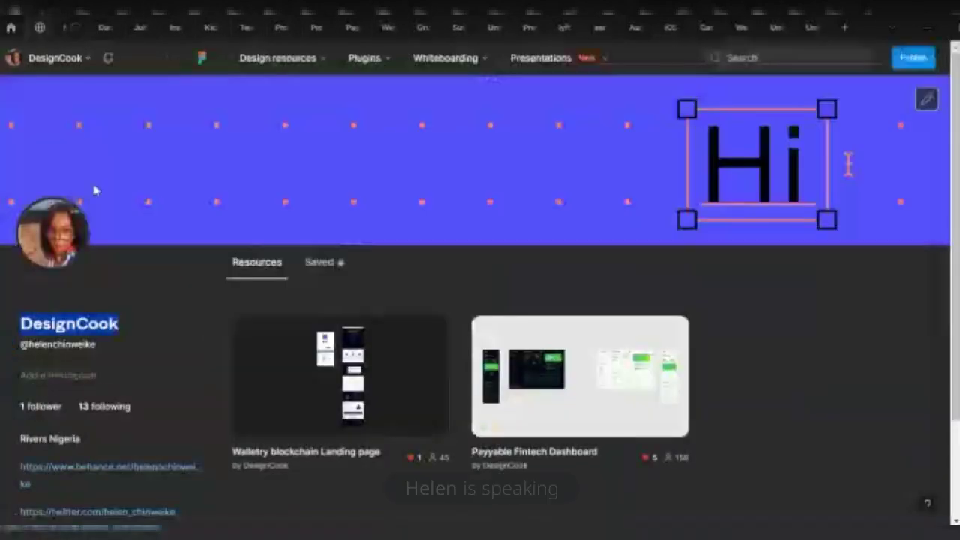
pyautogui.click(321, 263)
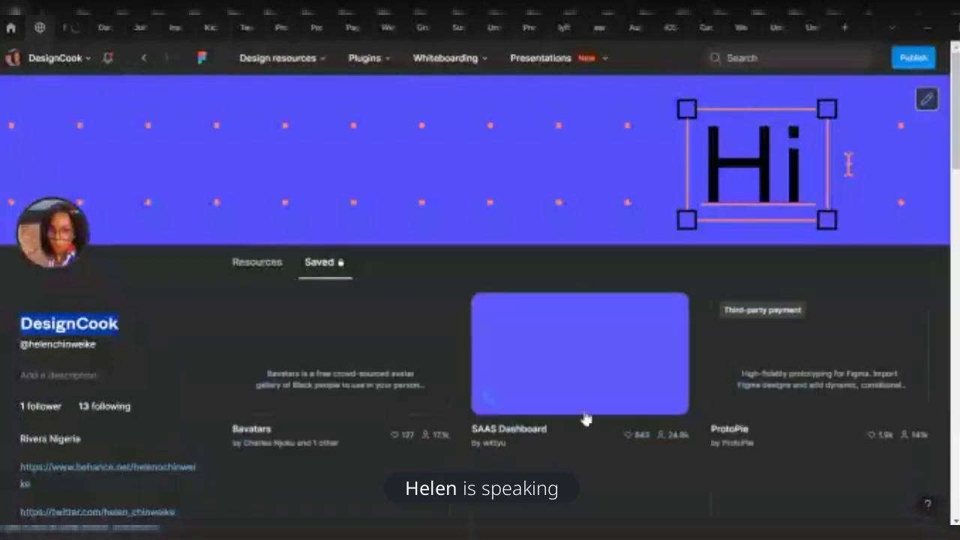
pyautogui.scroll(-1, 556, 426)
pyautogui.scroll(-5, 554, 431)
pyautogui.scroll(4, 463, 421)
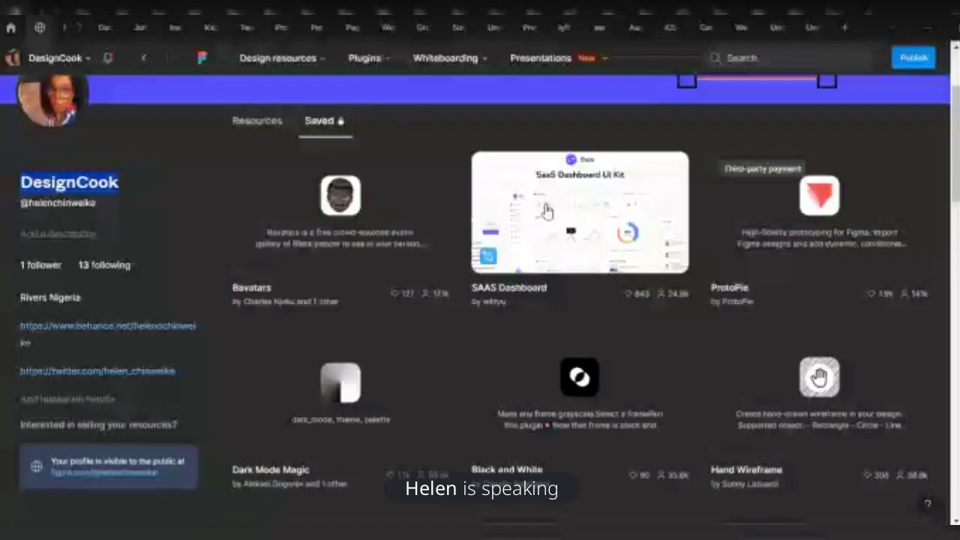
pyautogui.scroll(-2, 429, 337)
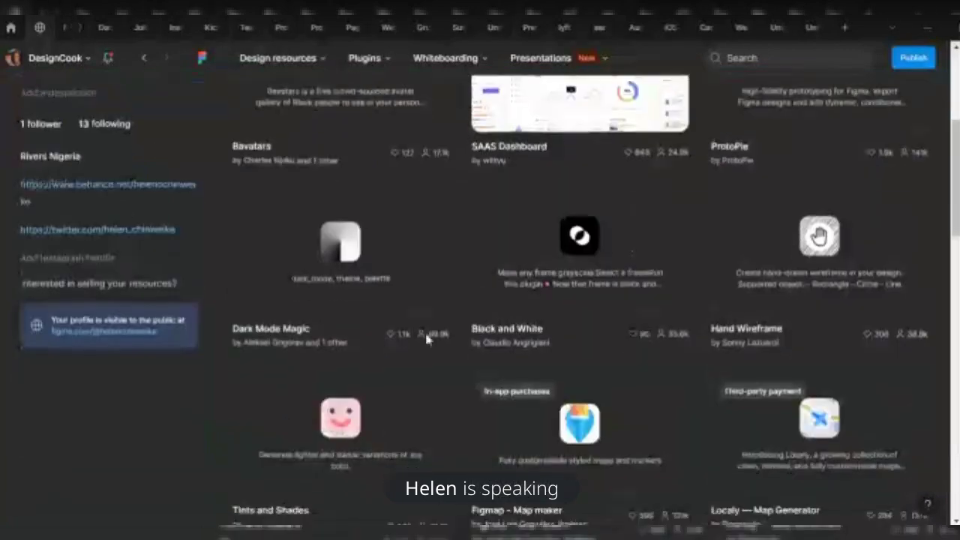
pyautogui.scroll(-3, 439, 351)
pyautogui.scroll(-8, 443, 353)
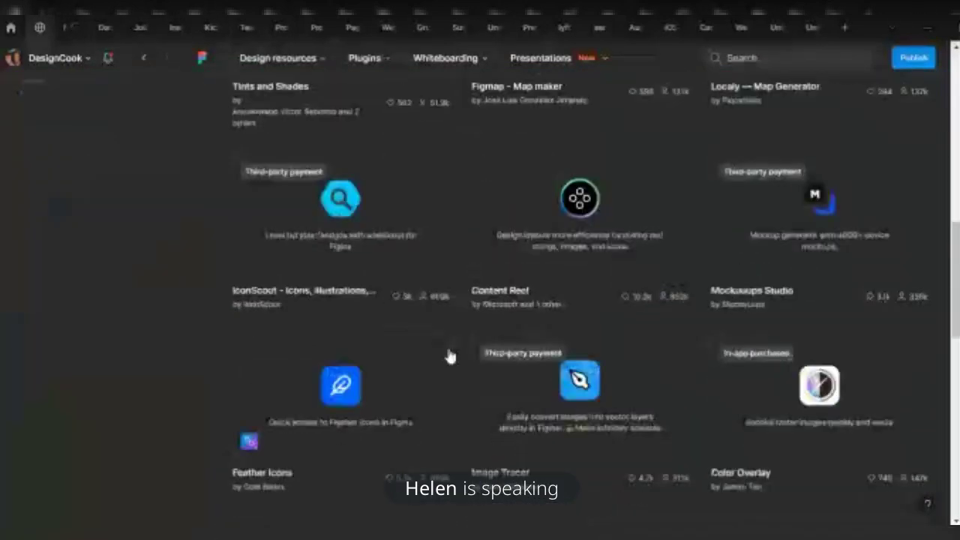
pyautogui.scroll(10, 515, 405)
pyautogui.scroll(5, 522, 395)
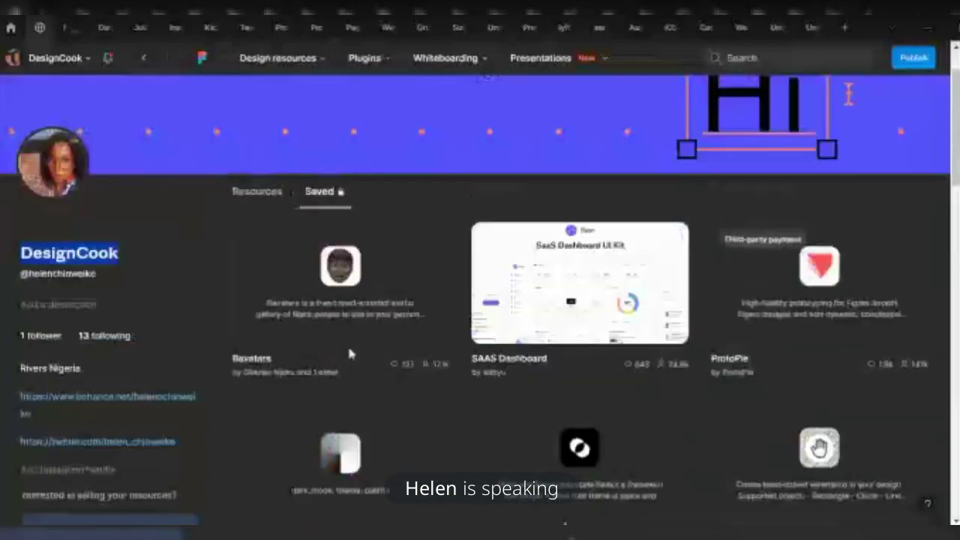
# Compare the profile's published and saved resources, then open the Untitled FigJam board from Recents
pyautogui.click(255, 262)
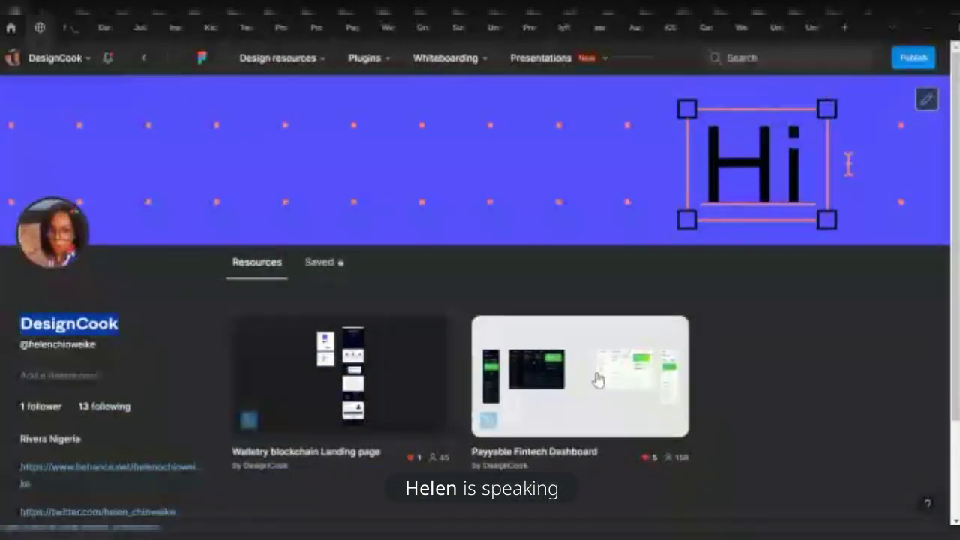
pyautogui.click(333, 262)
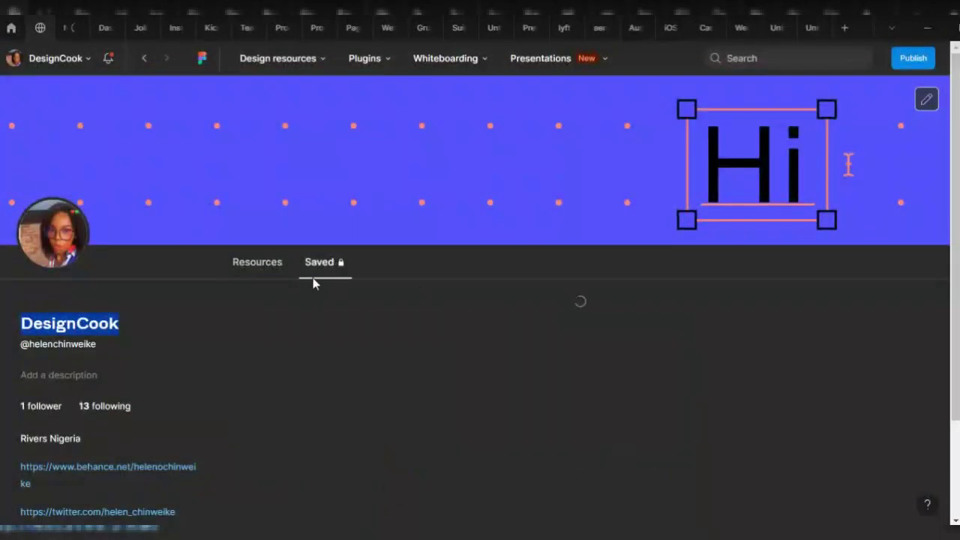
pyautogui.scroll(-1, 441, 398)
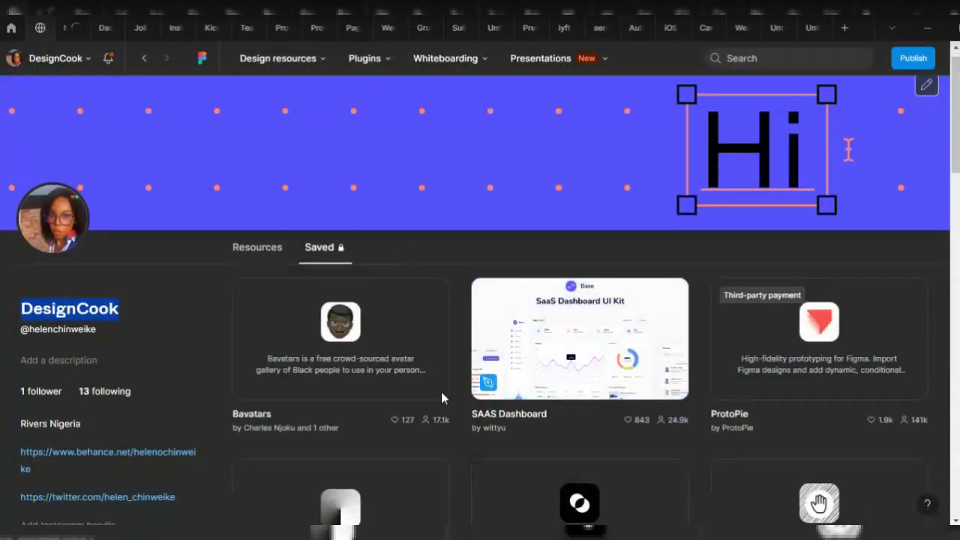
pyautogui.scroll(-3, 442, 399)
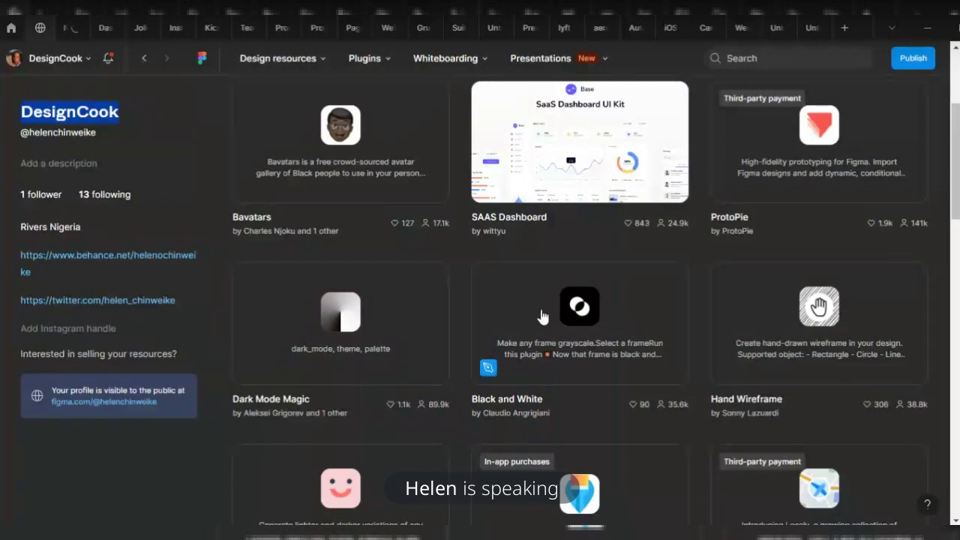
pyautogui.scroll(2, 390, 321)
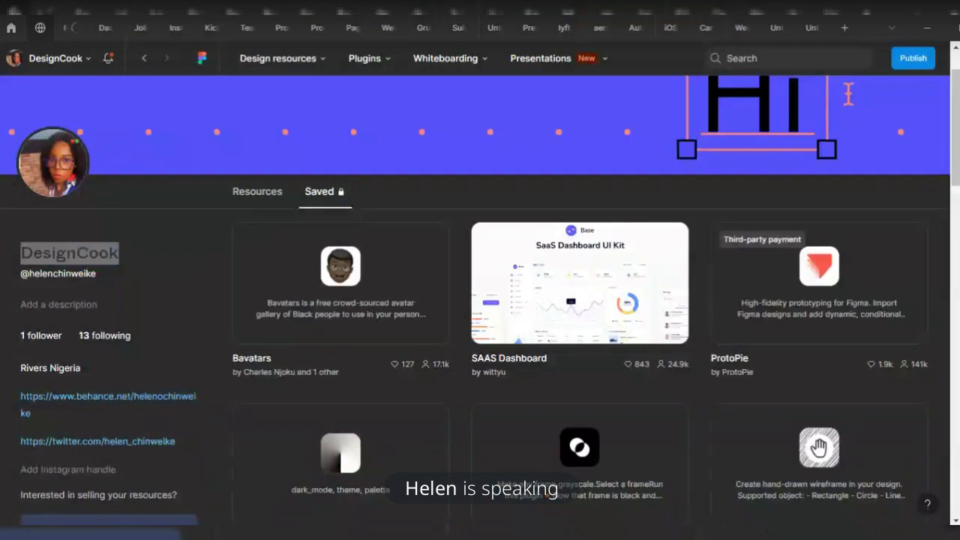
pyautogui.click(187, 250)
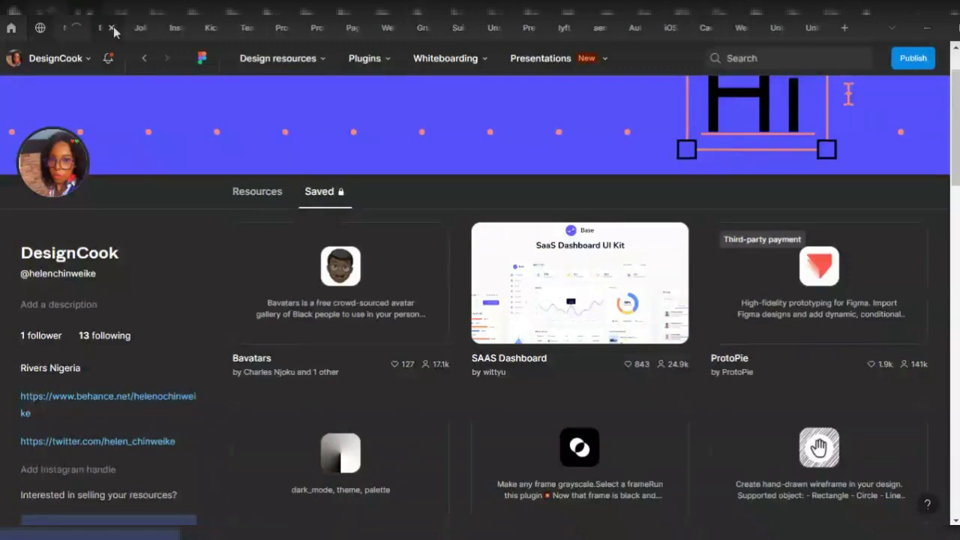
pyautogui.click(11, 28)
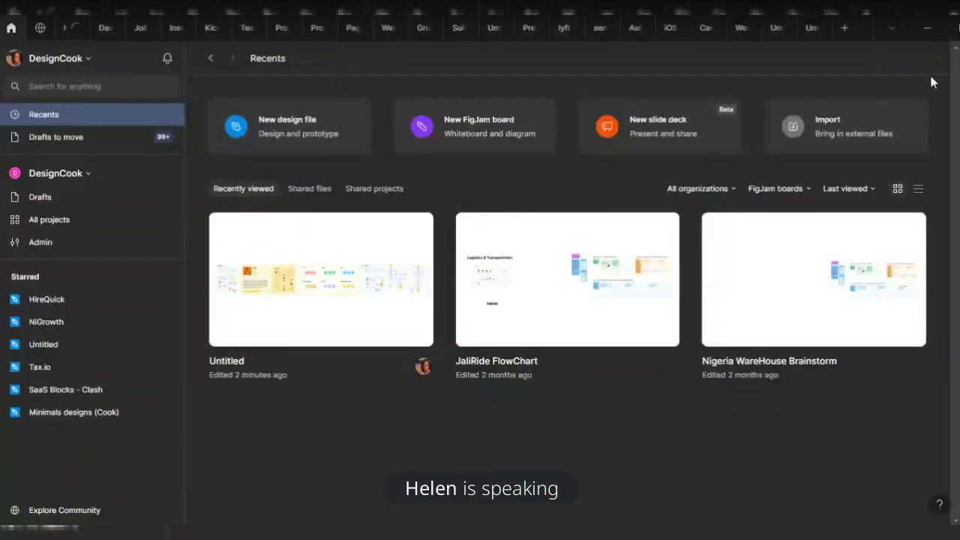
pyautogui.click(770, 28)
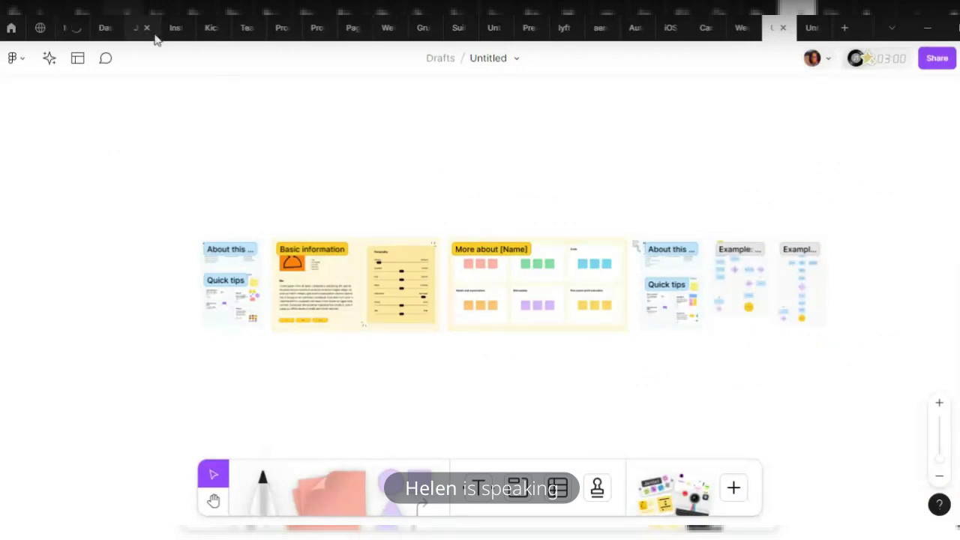
pyautogui.click(106, 59)
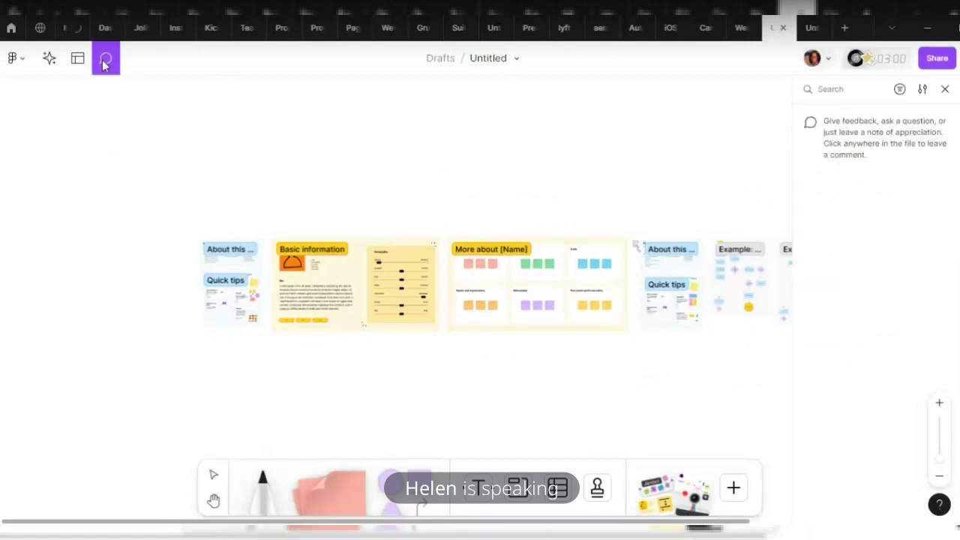
pyautogui.click(587, 204)
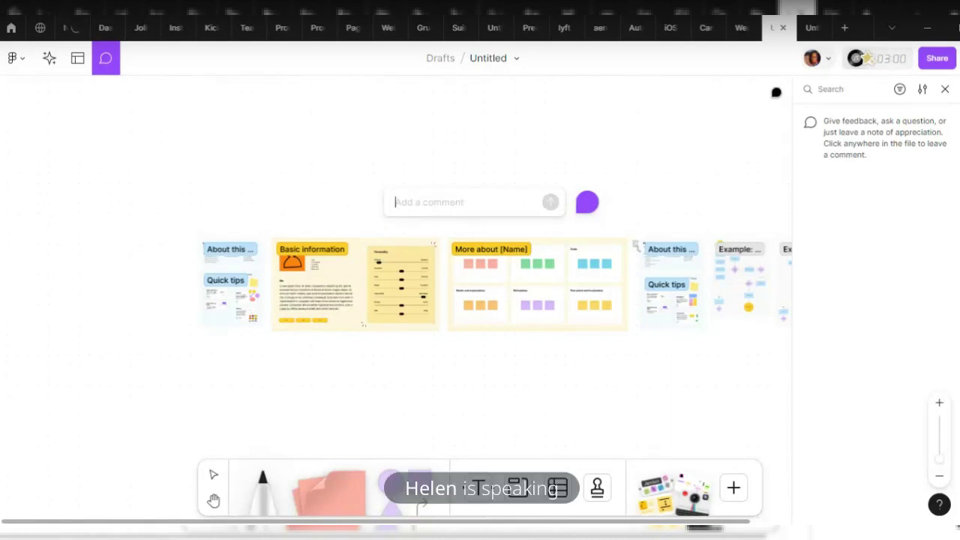
pyautogui.click(398, 213)
pyautogui.write('@')
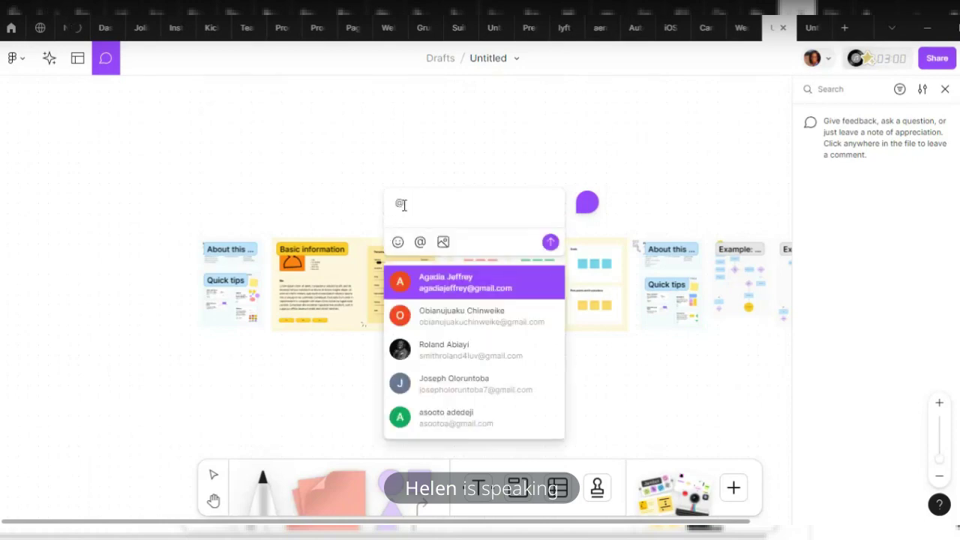
pyautogui.press('Down')
pyautogui.press('Down')
pyautogui.press('Up')
pyautogui.press('Up')
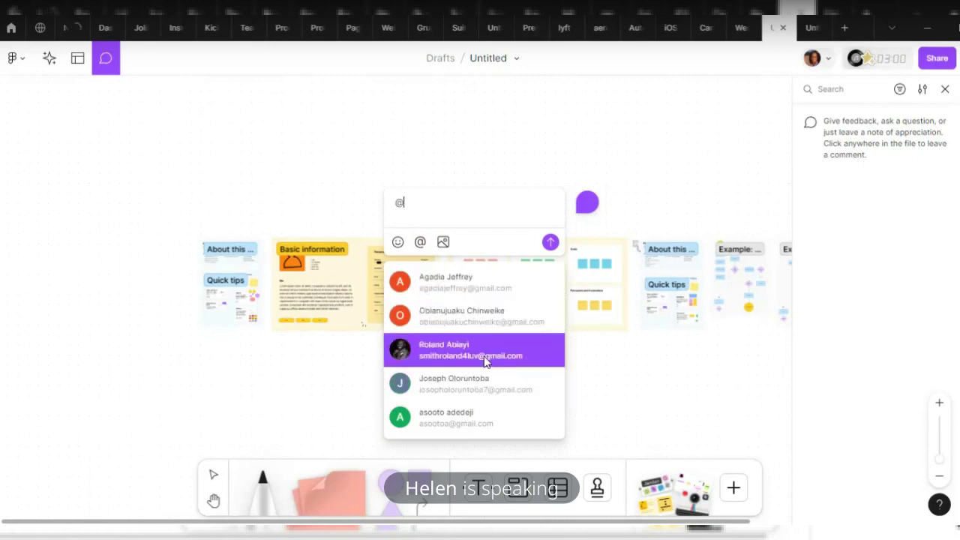
pyautogui.scroll(-2, 491, 375)
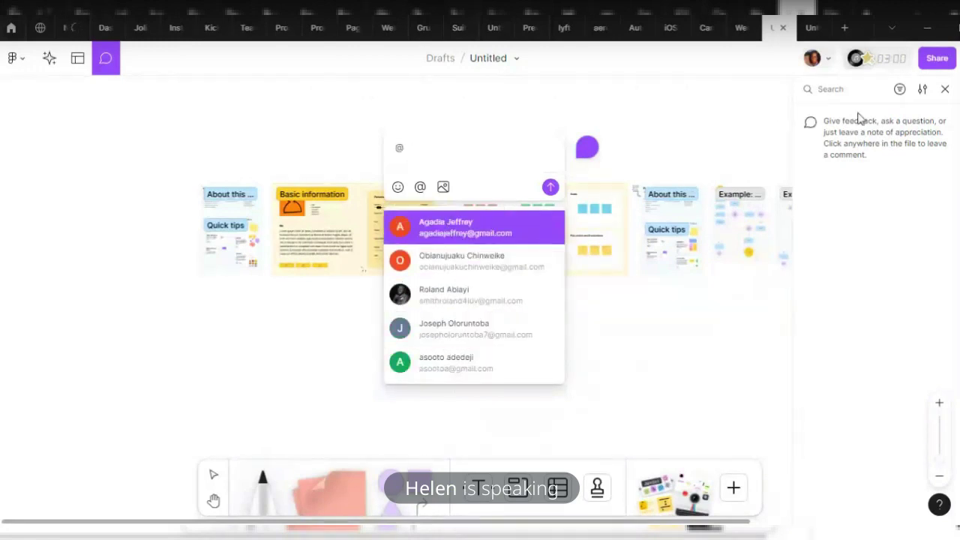
# Remove the @ and discard the empty draft comment
pyautogui.click(945, 89)
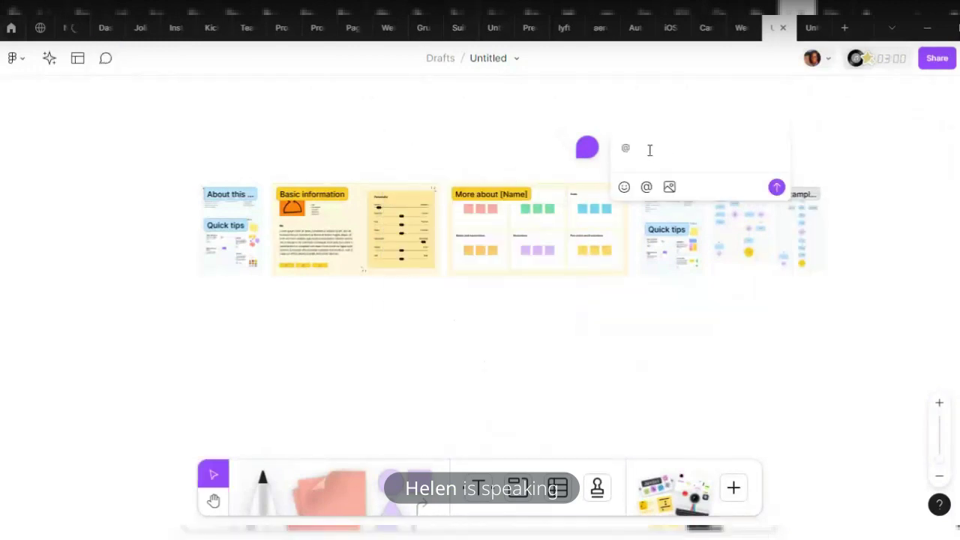
pyautogui.press('BackSpace')
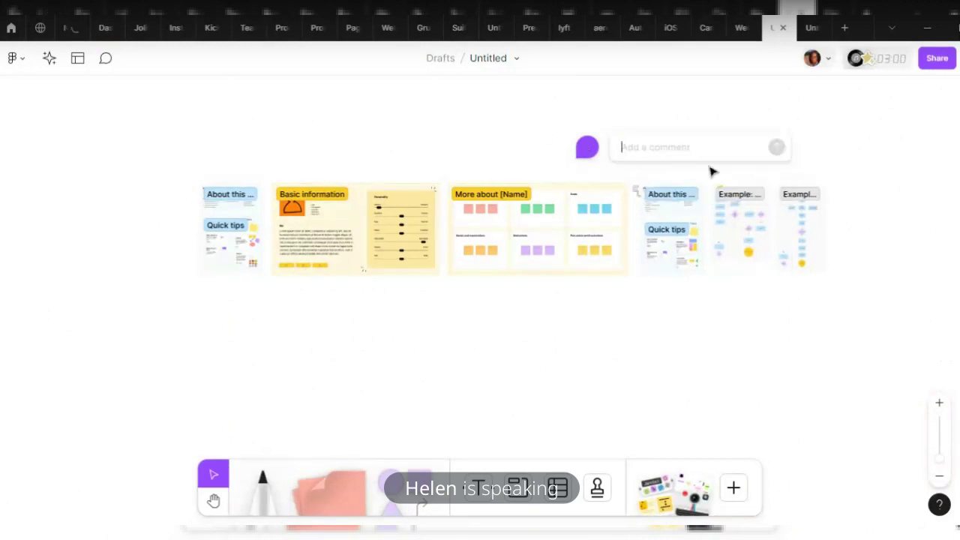
pyautogui.click(516, 132)
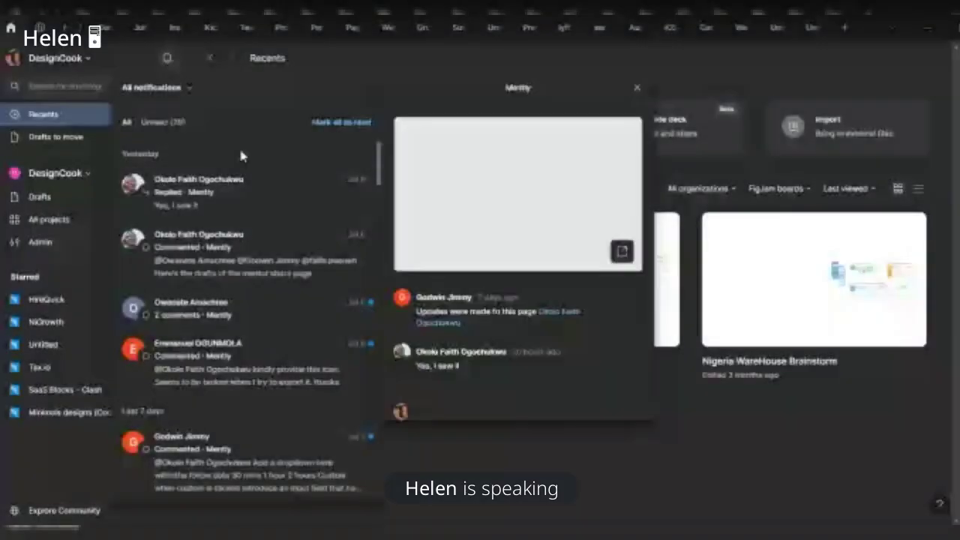
# Return to the Untitled FigJam board from the notifications view
pyautogui.click(777, 27)
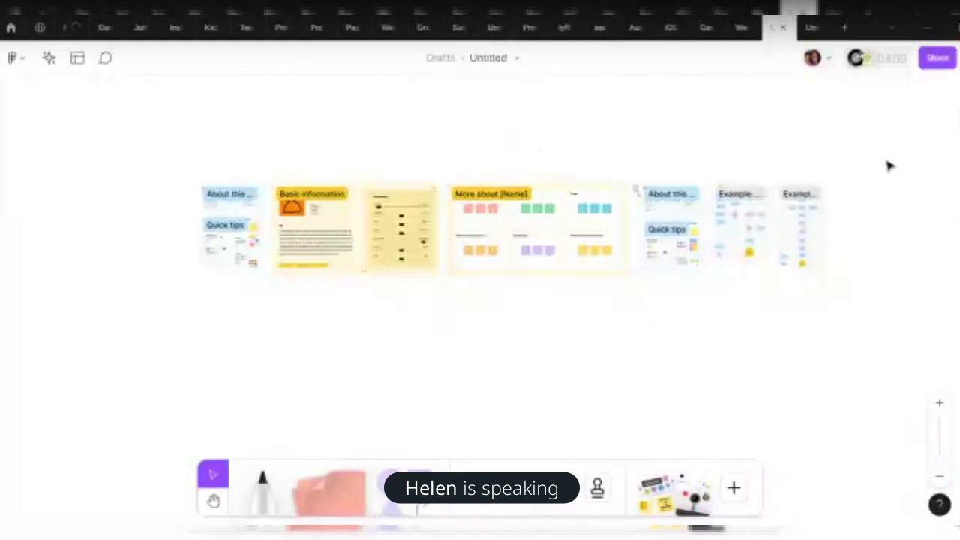
# Post a comment above the Basic information card
pyautogui.click(105, 57)
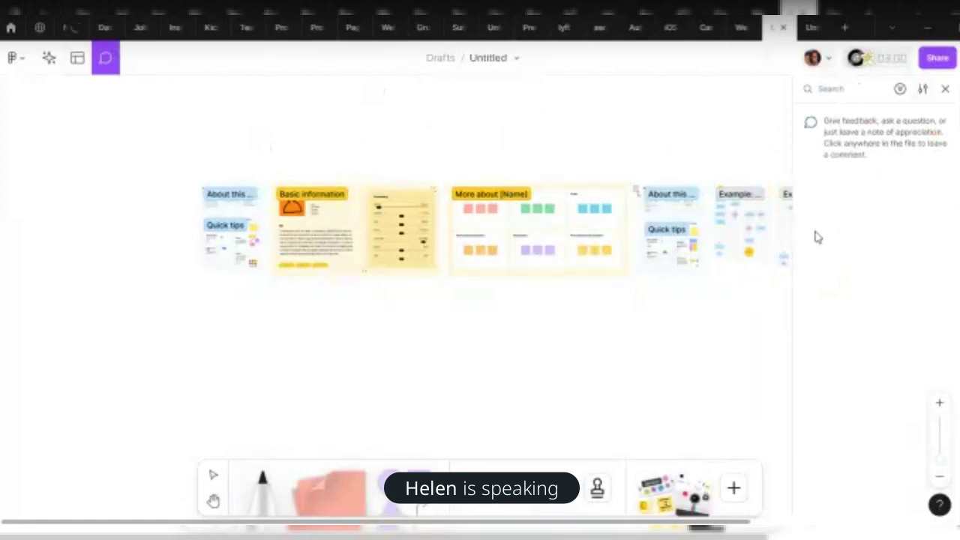
pyautogui.click(277, 118)
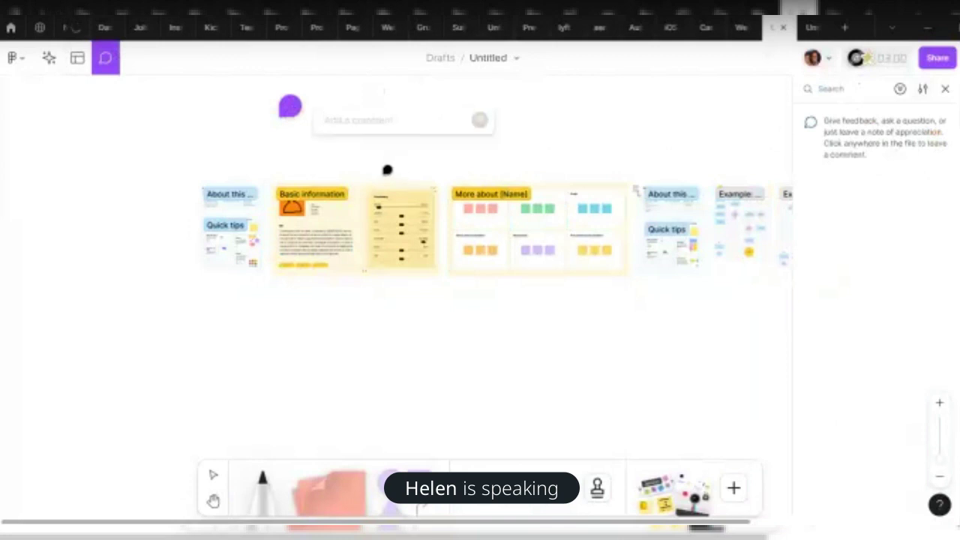
pyautogui.write('RGSRTHDJHFHMJHY')
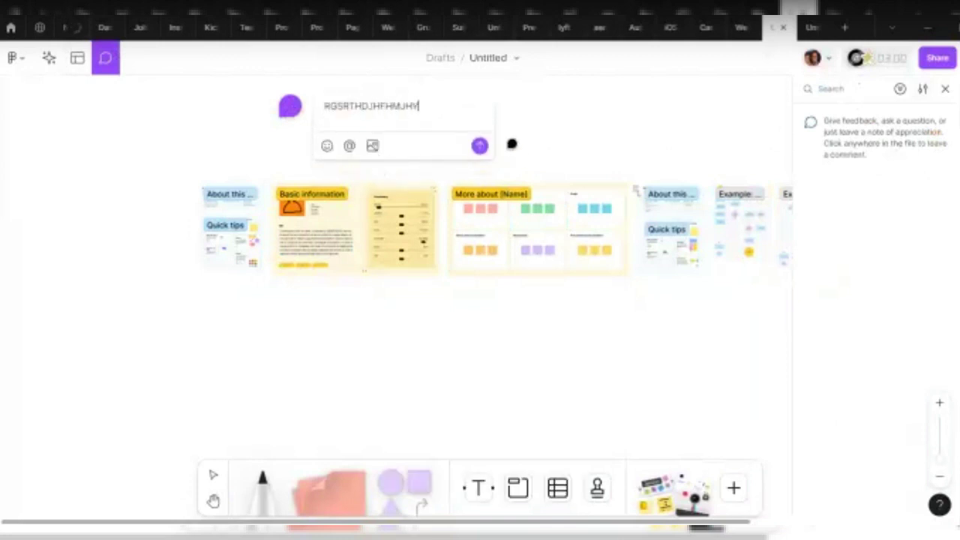
pyautogui.write(',MFNDUJMKFMNHMCDFMNFGNF,MHFNMFK,FVG')
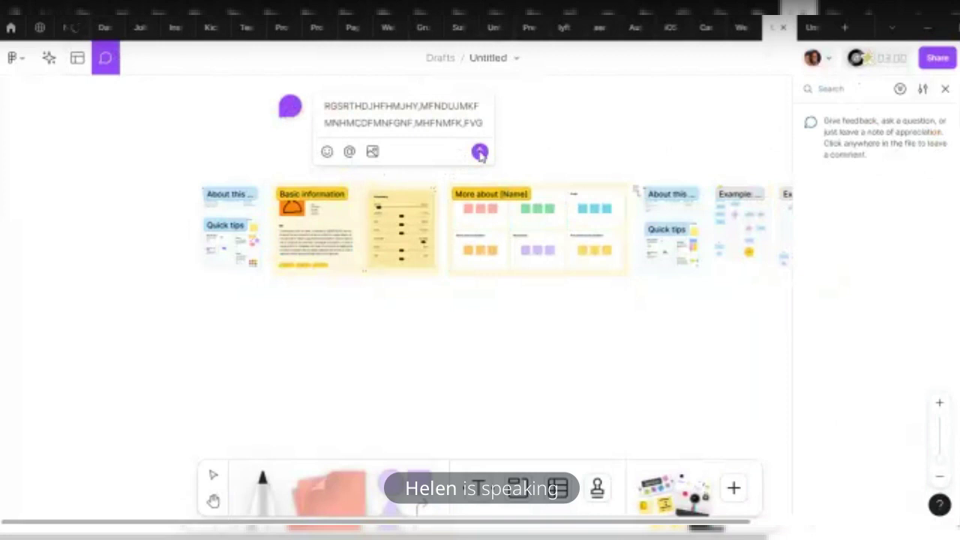
pyautogui.click(480, 153)
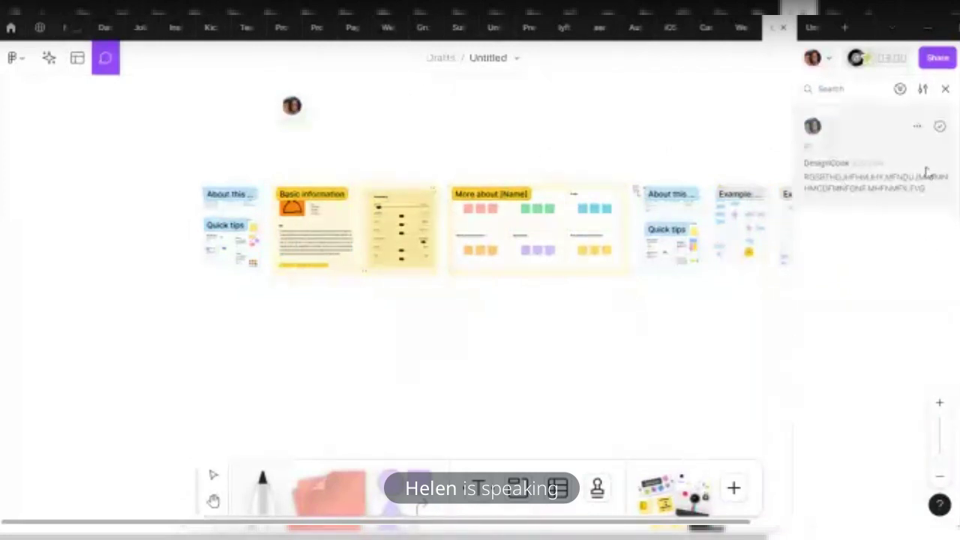
pyautogui.click(659, 259)
pyautogui.write('WEGVXNHXDJMFNHBGHMFCNBFGTJNFH,MTHFNCDFHK,JMNTH')
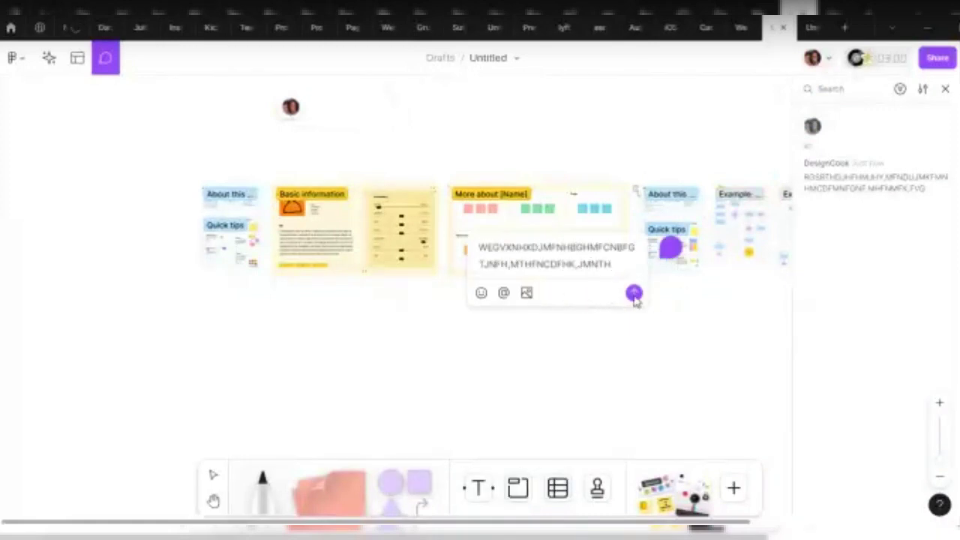
pyautogui.click(634, 293)
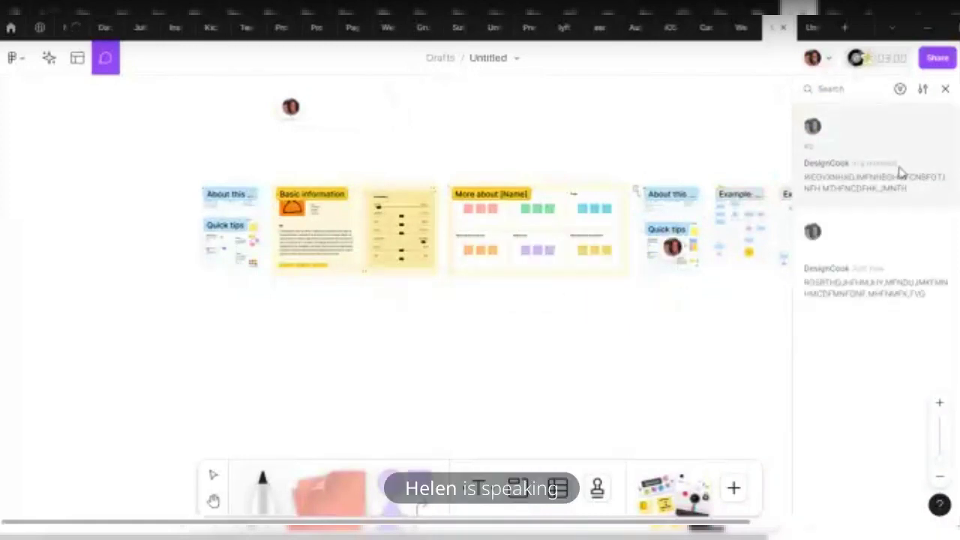
pyautogui.click(471, 164)
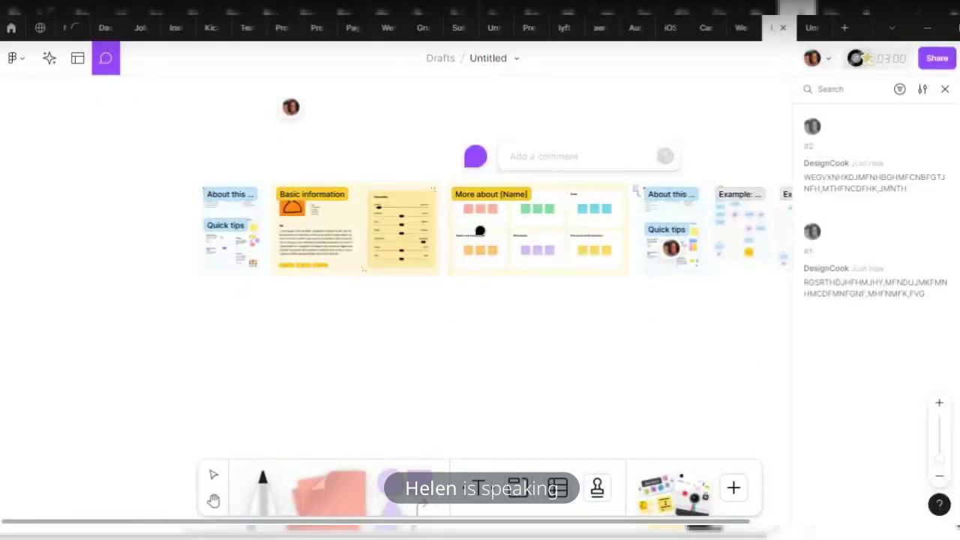
pyautogui.write('@O')
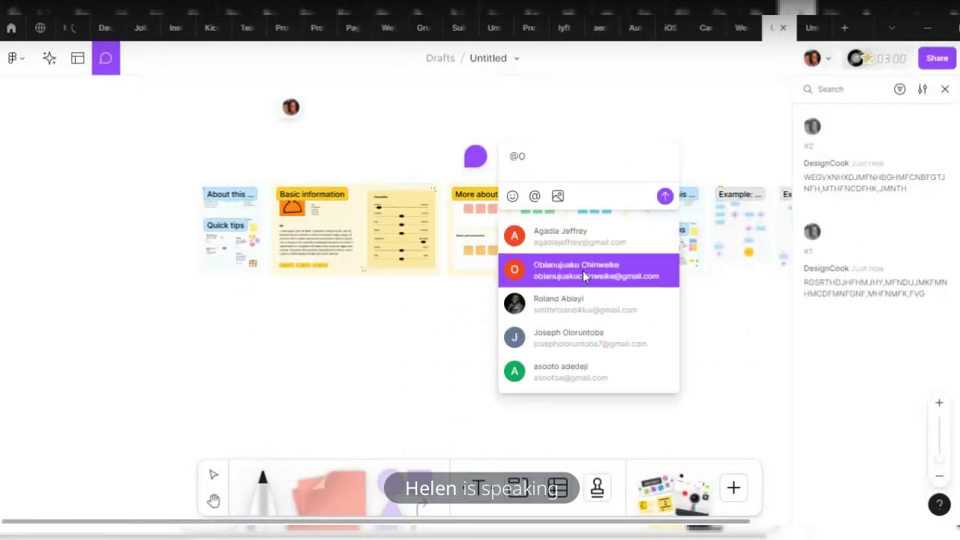
pyautogui.click(571, 338)
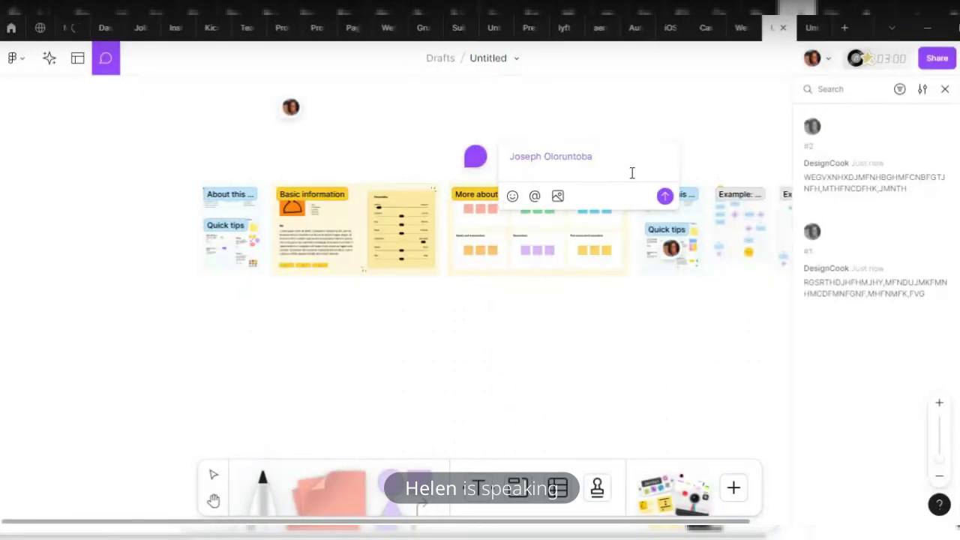
pyautogui.doubleClick(589, 158)
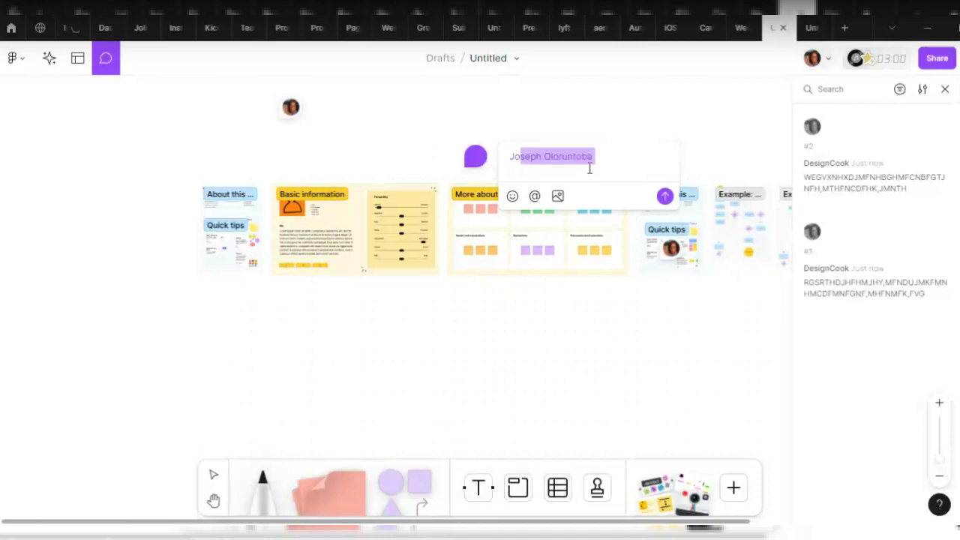
pyautogui.press('BackSpace')
pyautogui.press('BackSpace')
pyautogui.press('BackSpace')
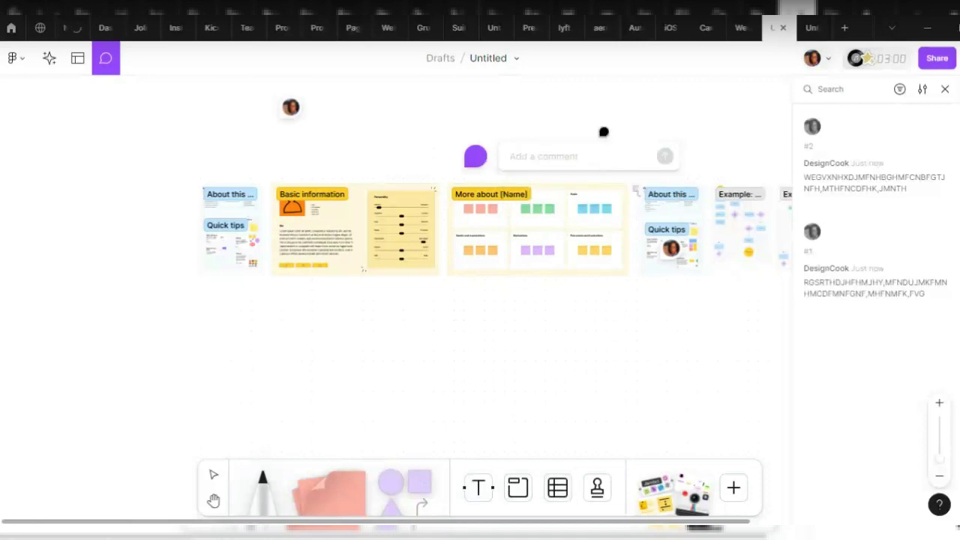
pyautogui.write('@o')
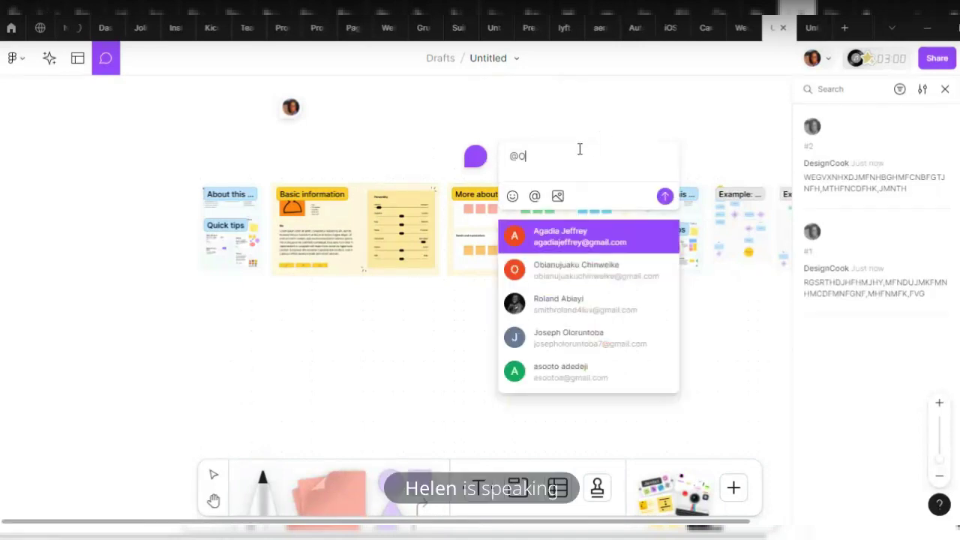
pyautogui.click(553, 273)
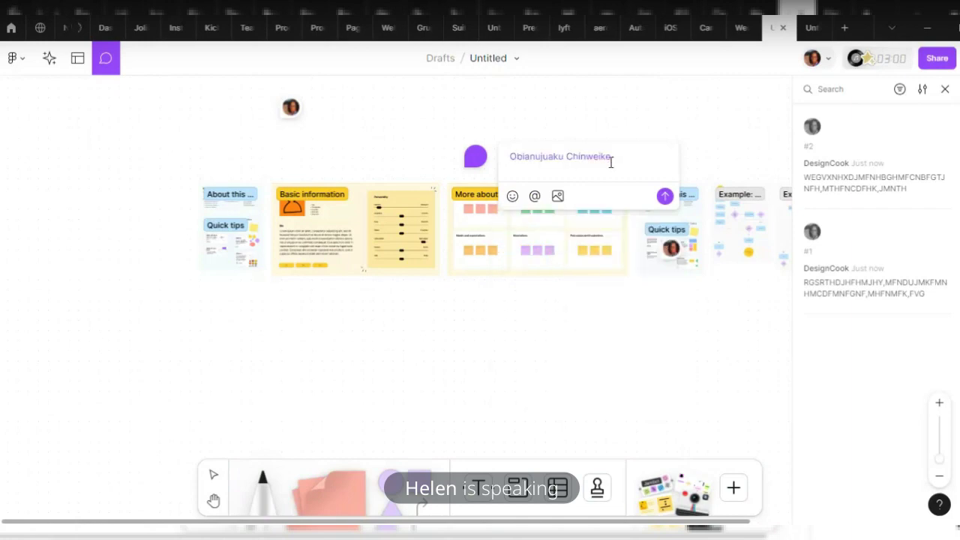
pyautogui.click(664, 196)
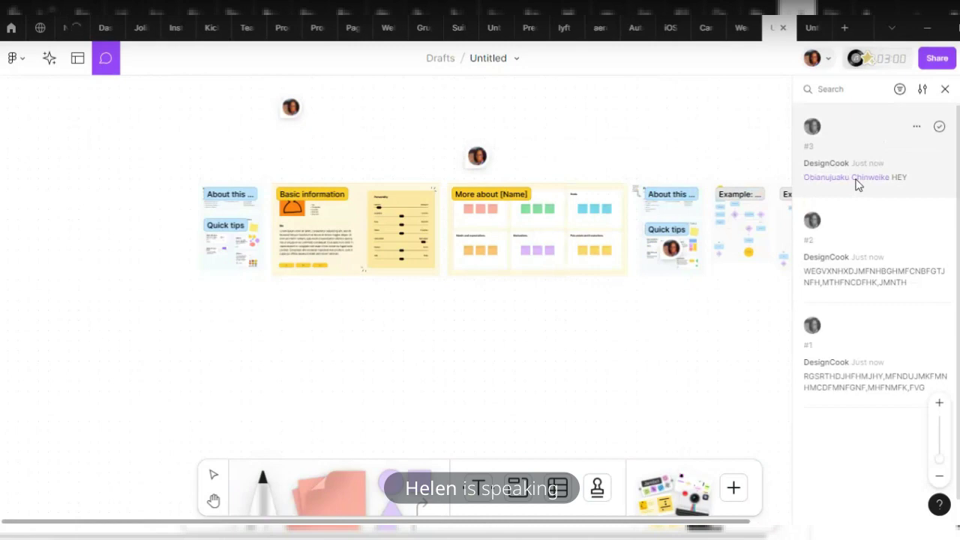
pyautogui.click(11, 30)
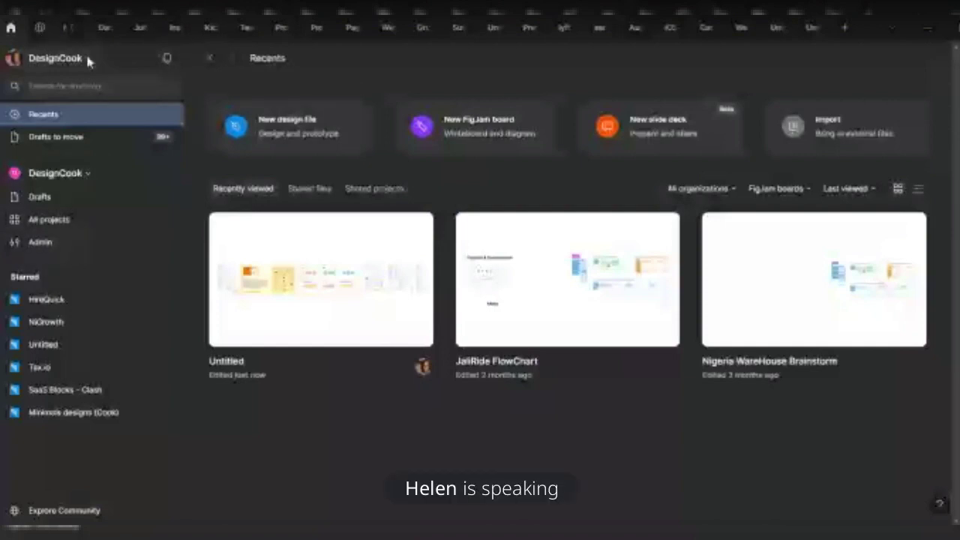
# Reopen the Untitled board and close its comments panel with Escape
pyautogui.click(771, 27)
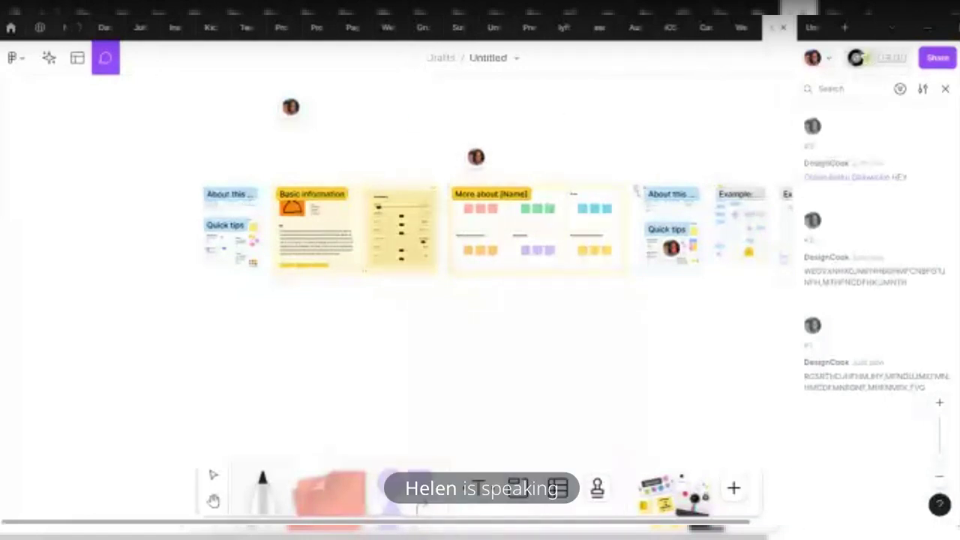
pyautogui.press('Escape')
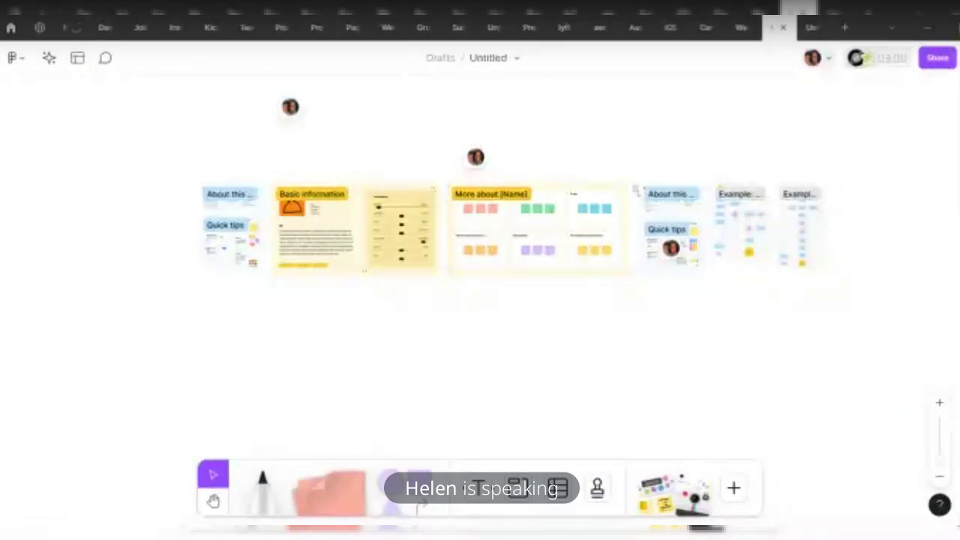
# Rename the board from 'Untitled' to 'CareerEx practical cohort 2'
pyautogui.click(231, 244)
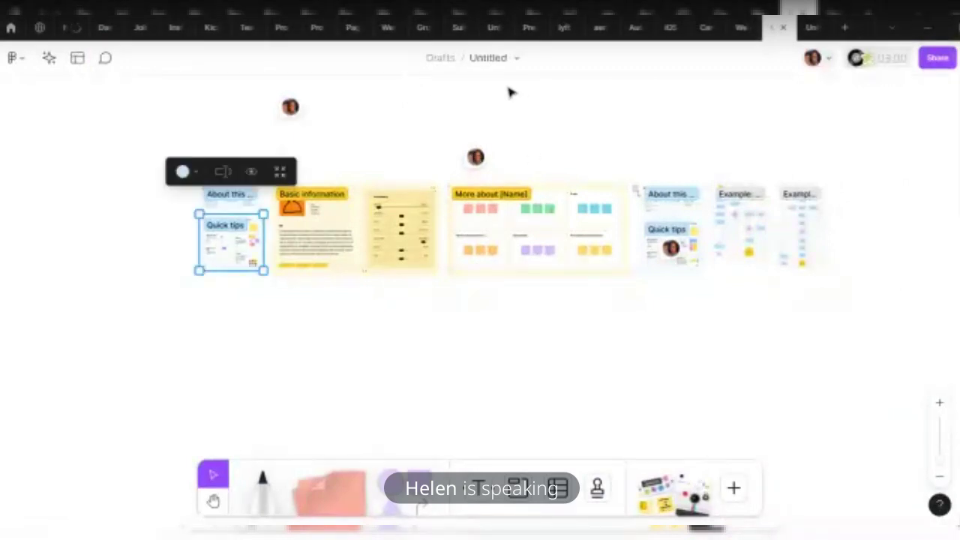
pyautogui.click(470, 58)
pyautogui.write('P')
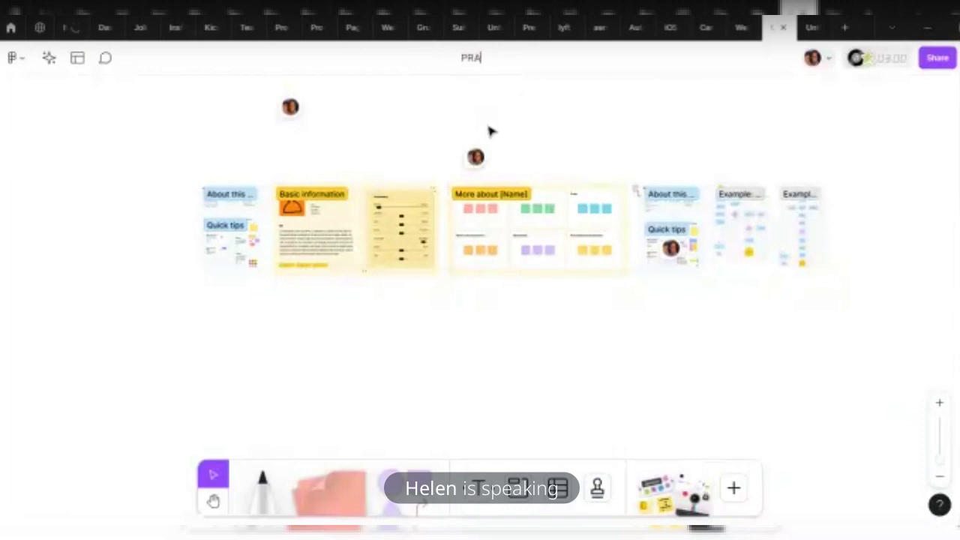
pyautogui.write('RA')
pyautogui.press('BackSpace')
pyautogui.press('BackSpace')
pyautogui.press('BackSpace')
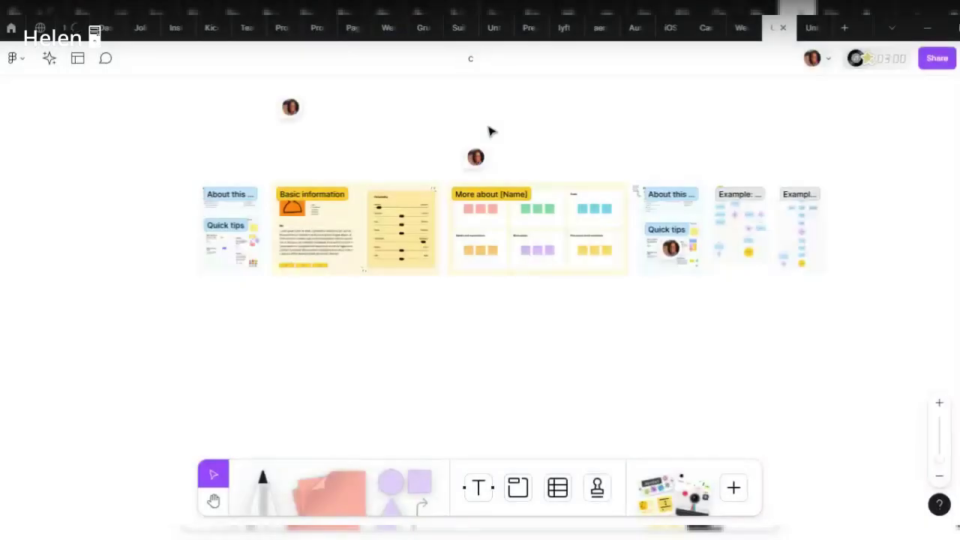
pyautogui.write('ar')
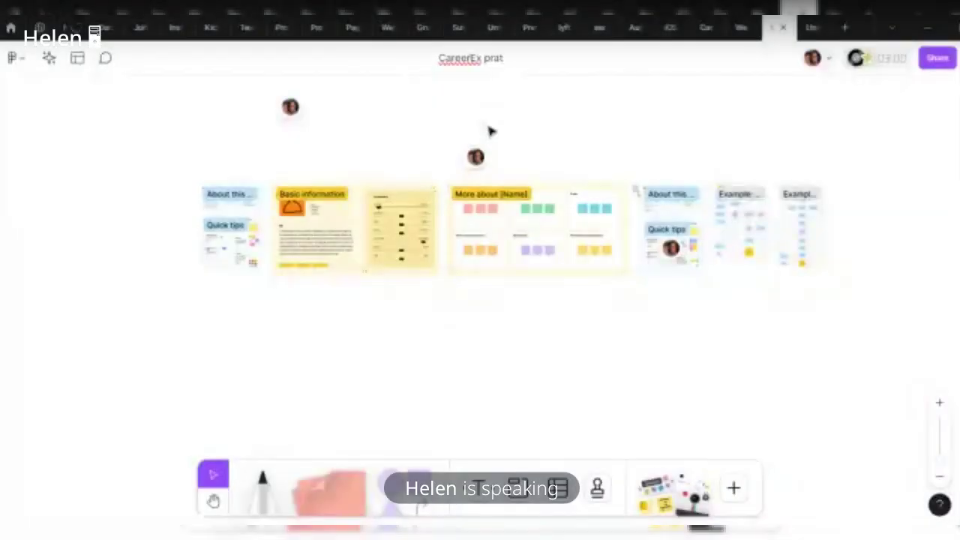
pyautogui.write('ica')
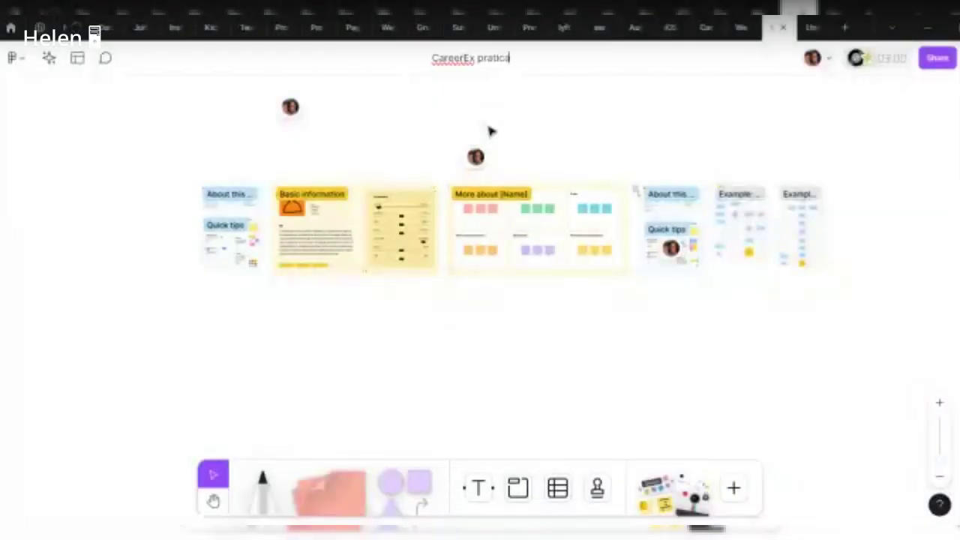
pyautogui.write('l cohort 2')
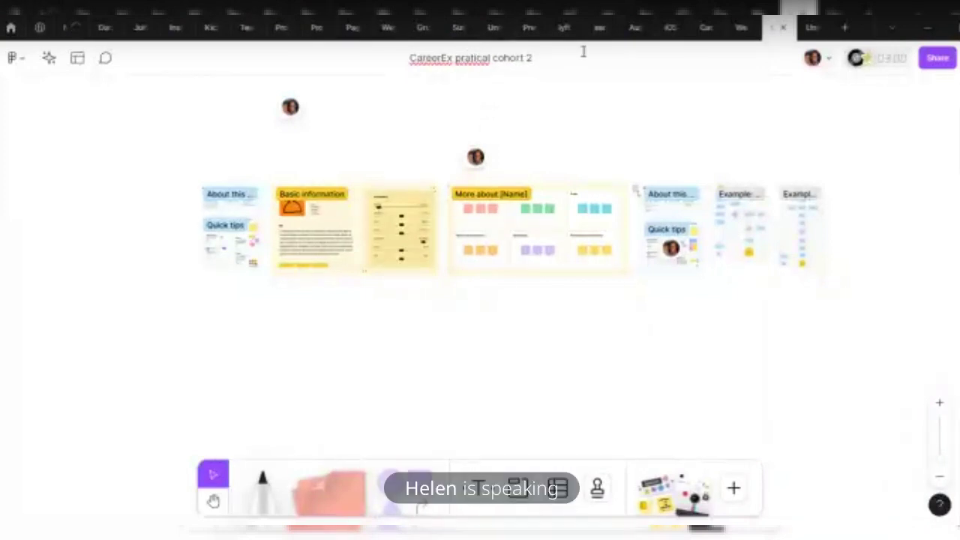
pyautogui.click(427, 94)
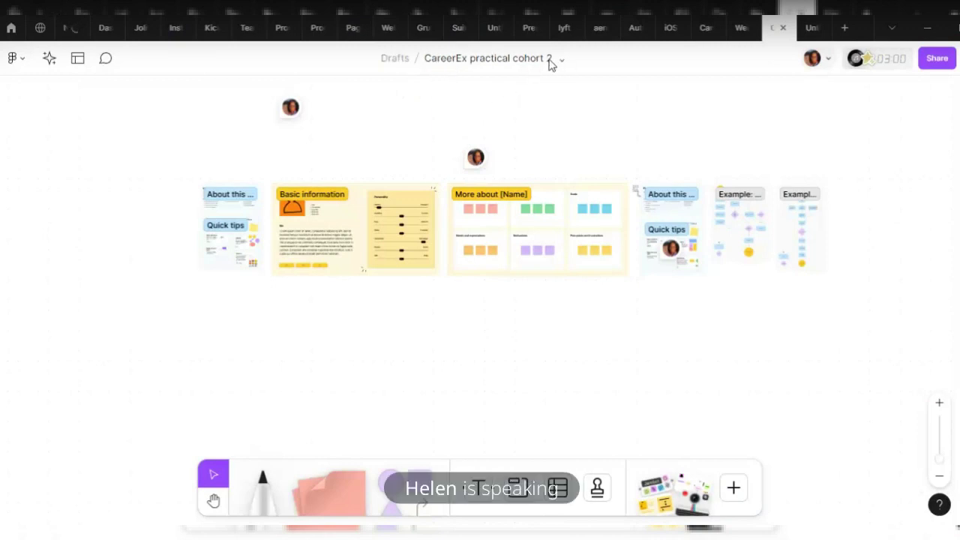
pyautogui.click(828, 63)
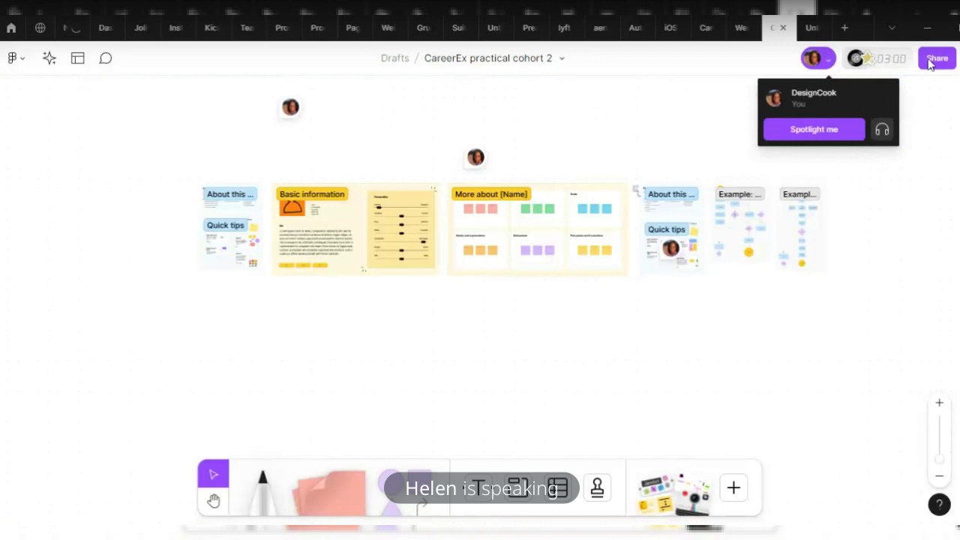
pyautogui.click(620, 136)
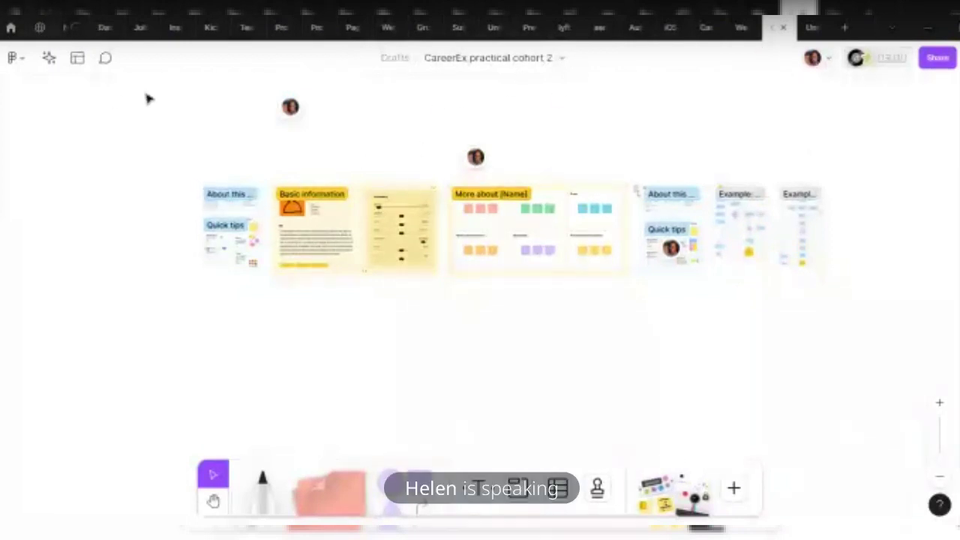
# In the board's share settings, give anyone with the link View access
pyautogui.click(934, 61)
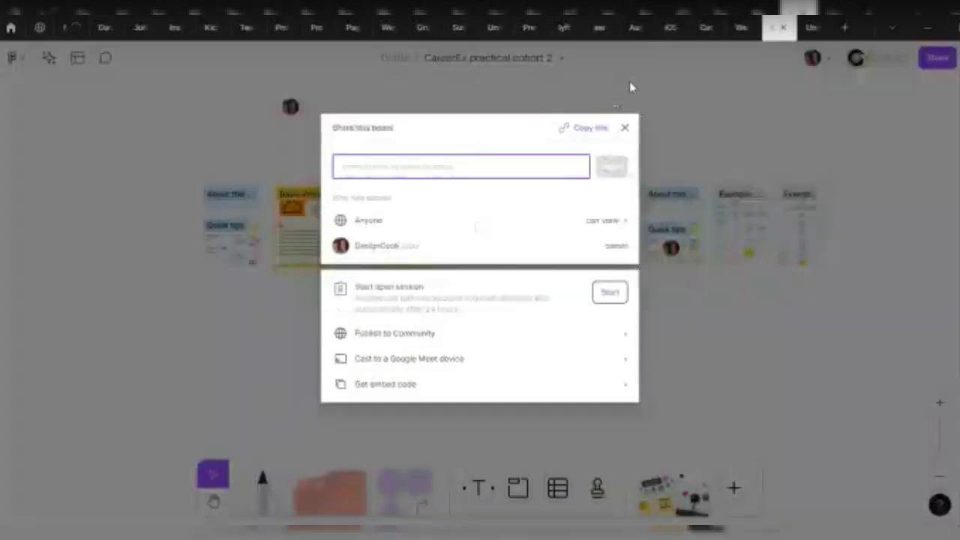
pyautogui.click(658, 113)
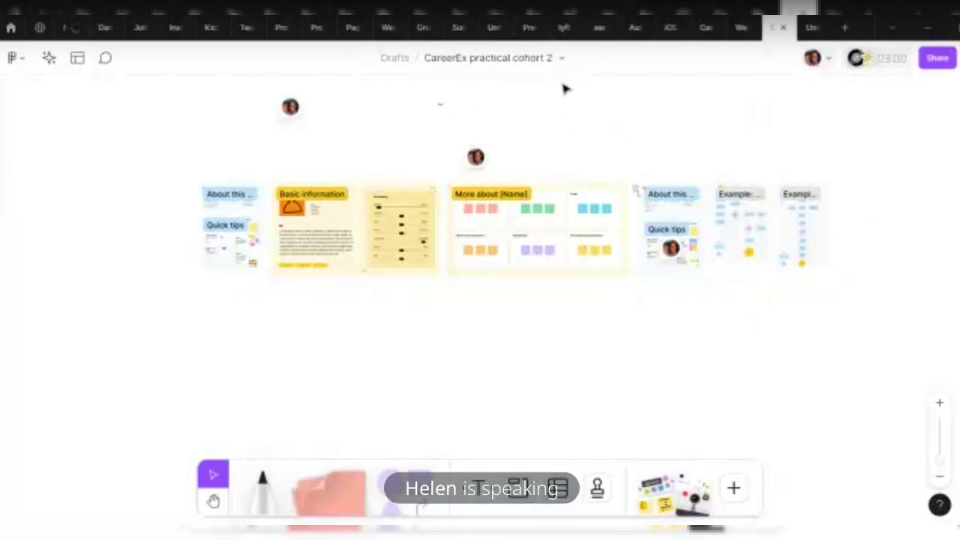
pyautogui.click(937, 60)
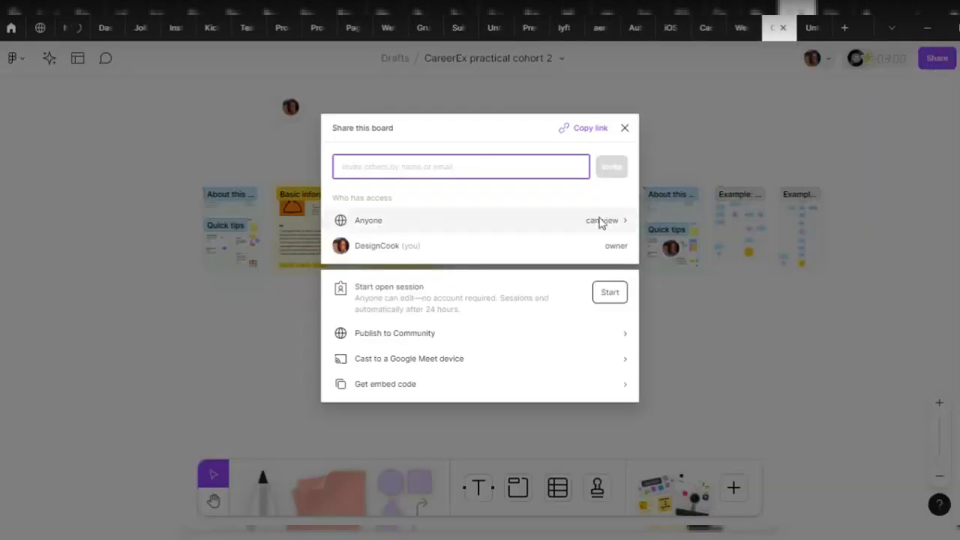
pyautogui.click(393, 223)
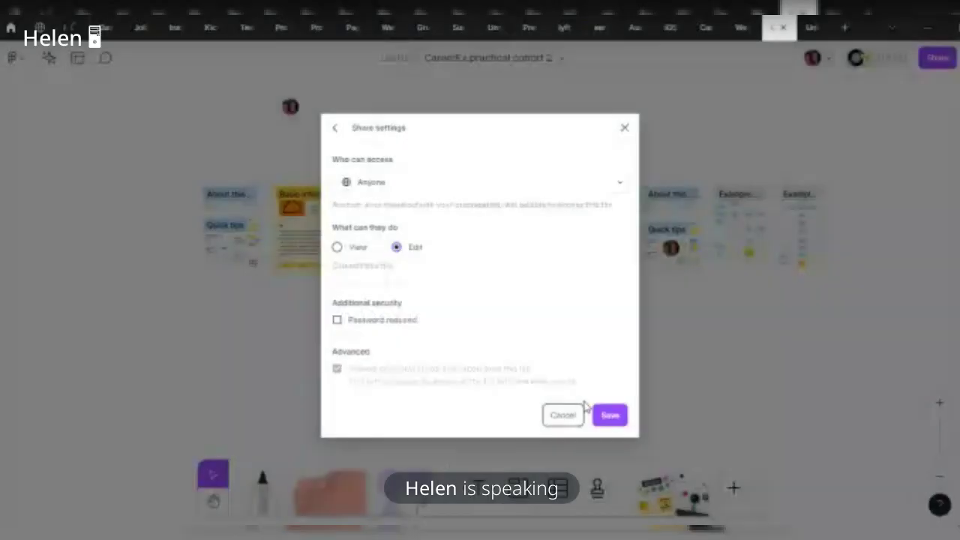
pyautogui.click(337, 247)
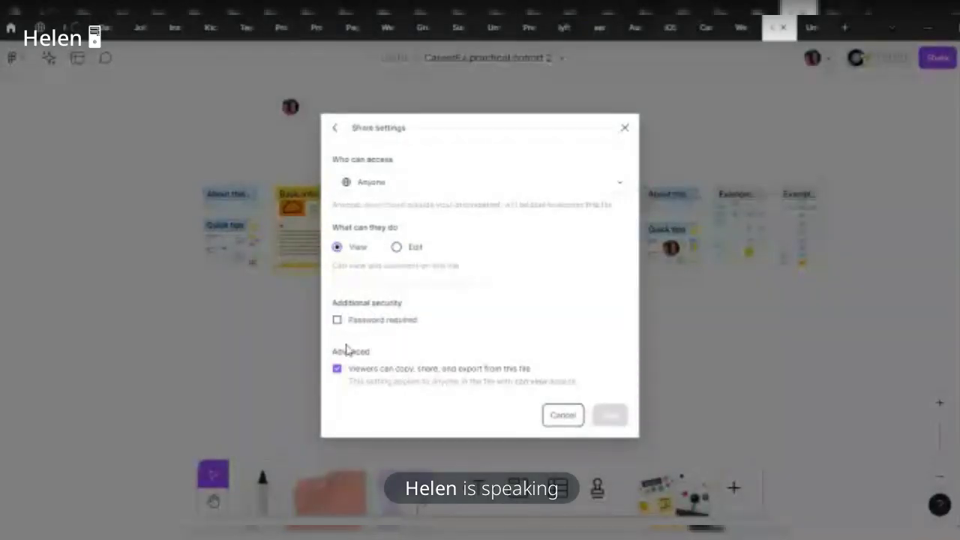
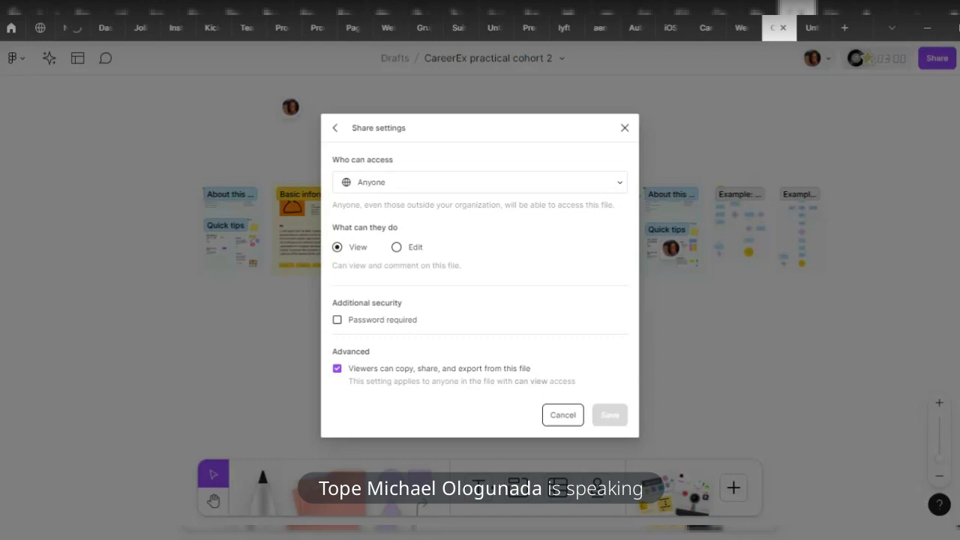
# Review the CareerEx board's link access settings, close Share, and go to the Recents file browser
pyautogui.click(189, 274)
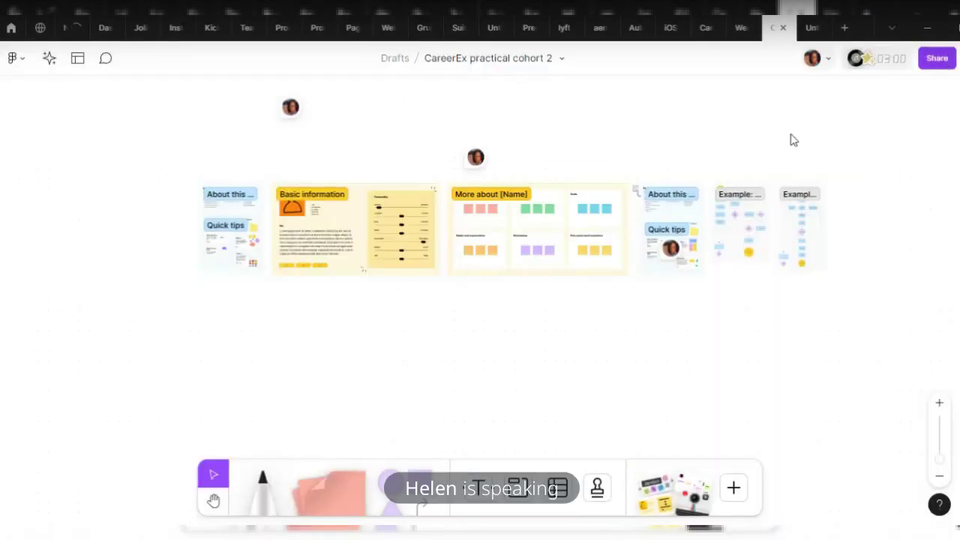
pyautogui.click(937, 58)
pyautogui.click(392, 228)
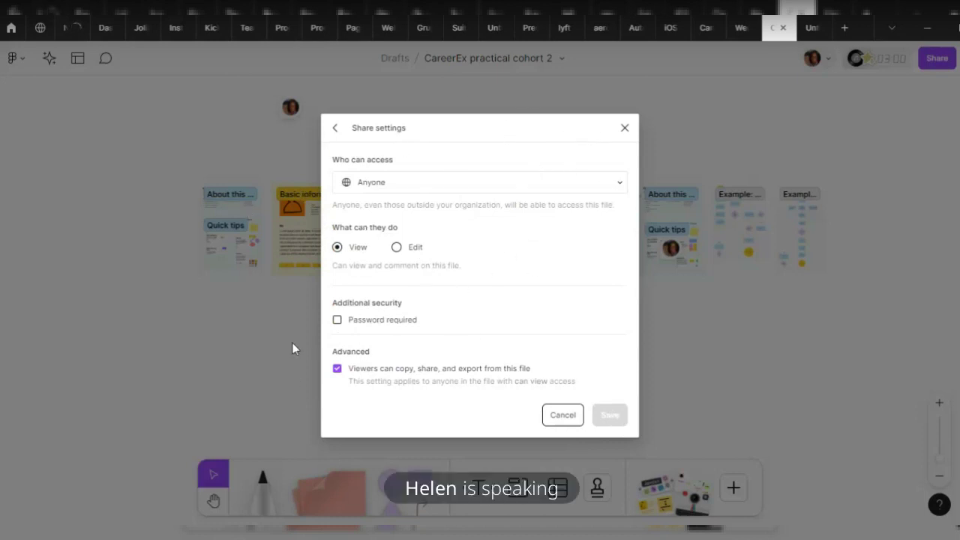
pyautogui.click(396, 85)
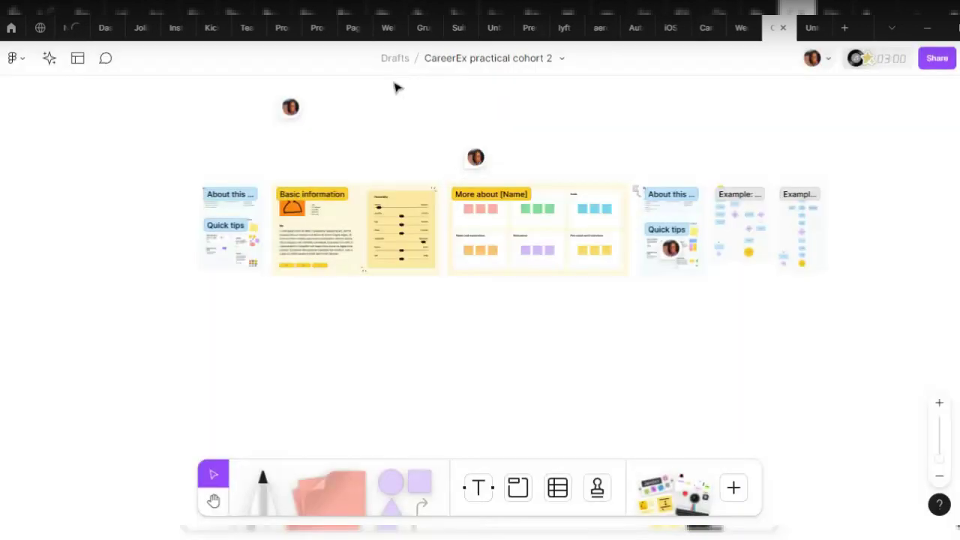
pyautogui.click(10, 28)
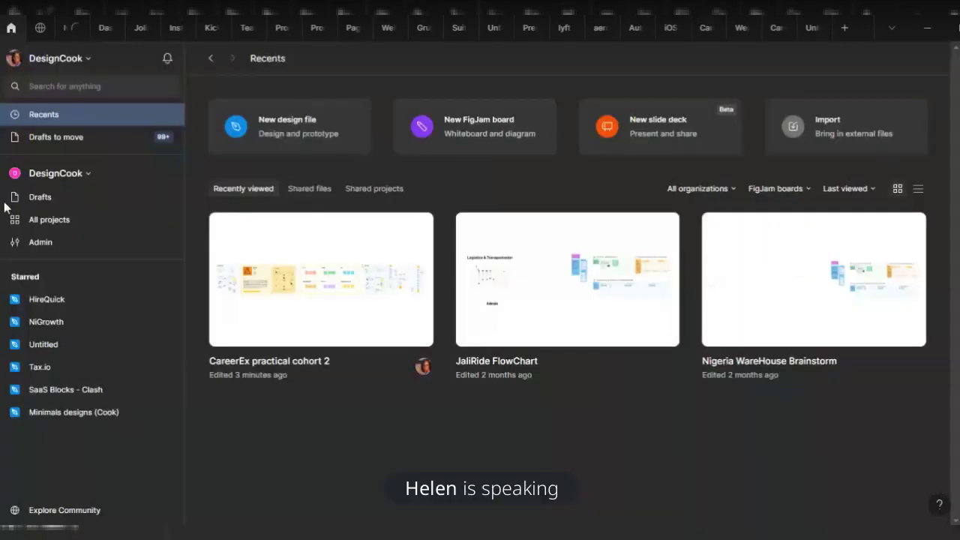
# Switch the workspace to the Collaboration team and create a new FigJam board from Recents
pyautogui.click(77, 173)
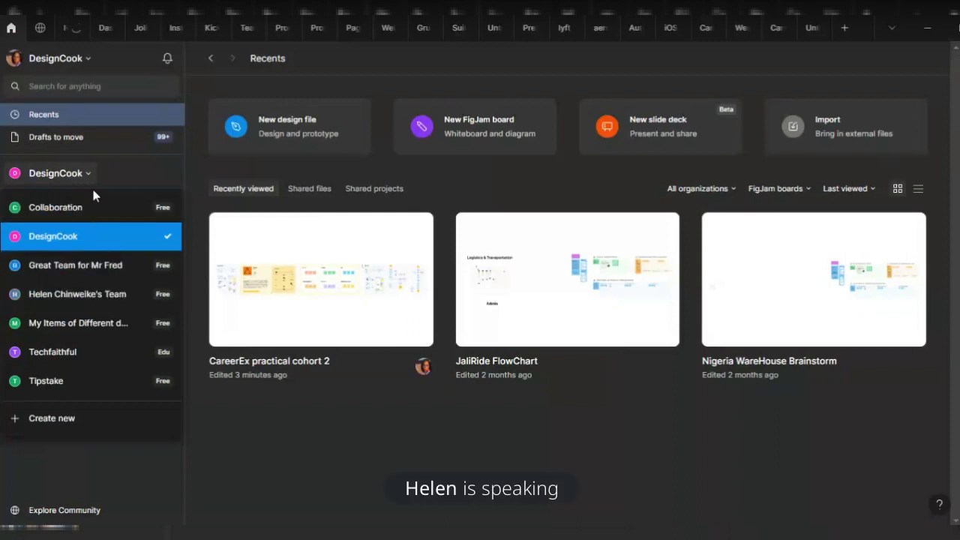
pyautogui.press('Escape')
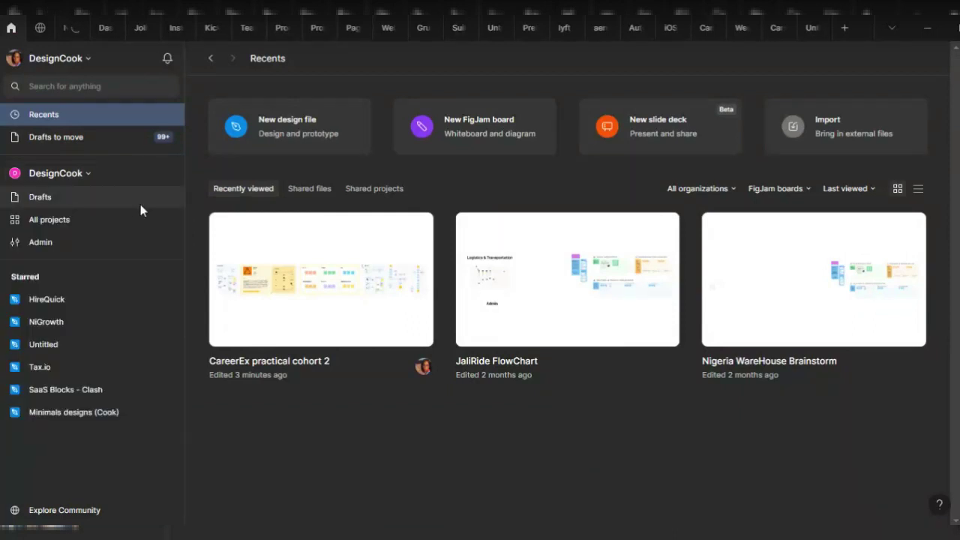
pyautogui.click(140, 204)
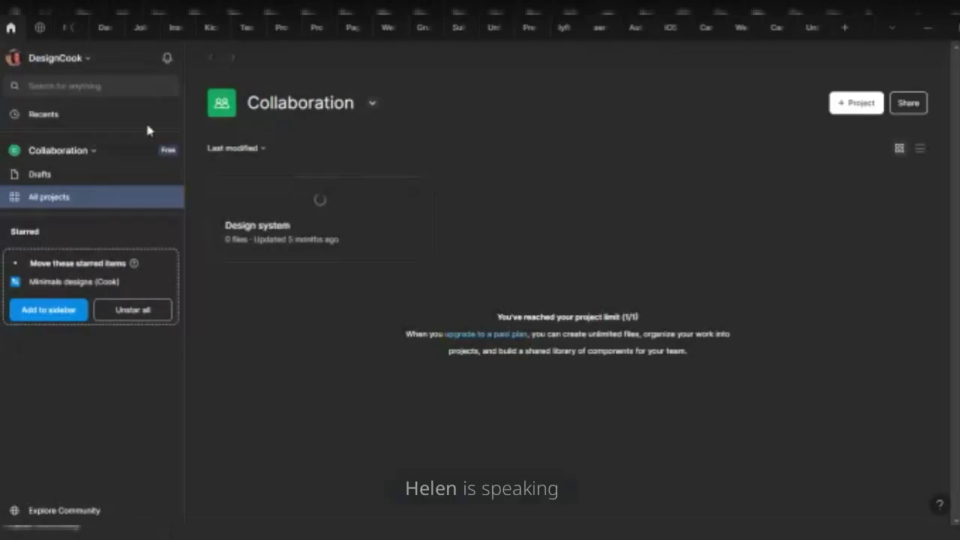
pyautogui.click(41, 114)
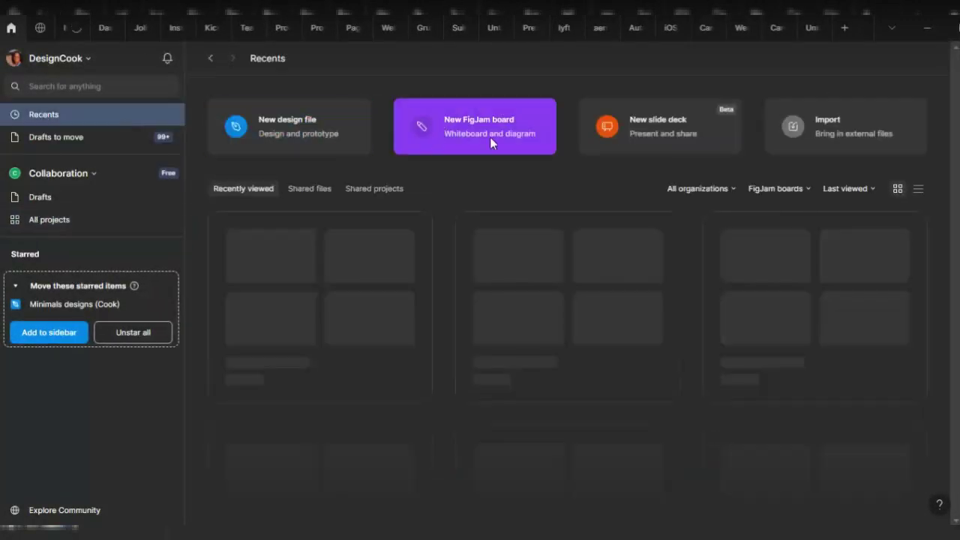
pyautogui.click(499, 139)
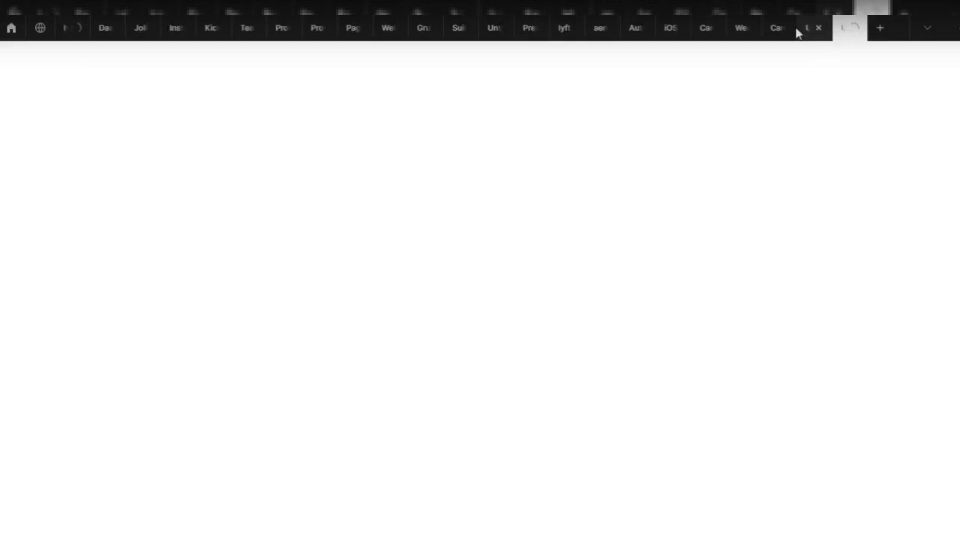
# Move the new board's tab one place left and open its link access settings
pyautogui.moveTo(770, 29)
pyautogui.moveTo(847, 29); pyautogui.dragTo(775, 37)
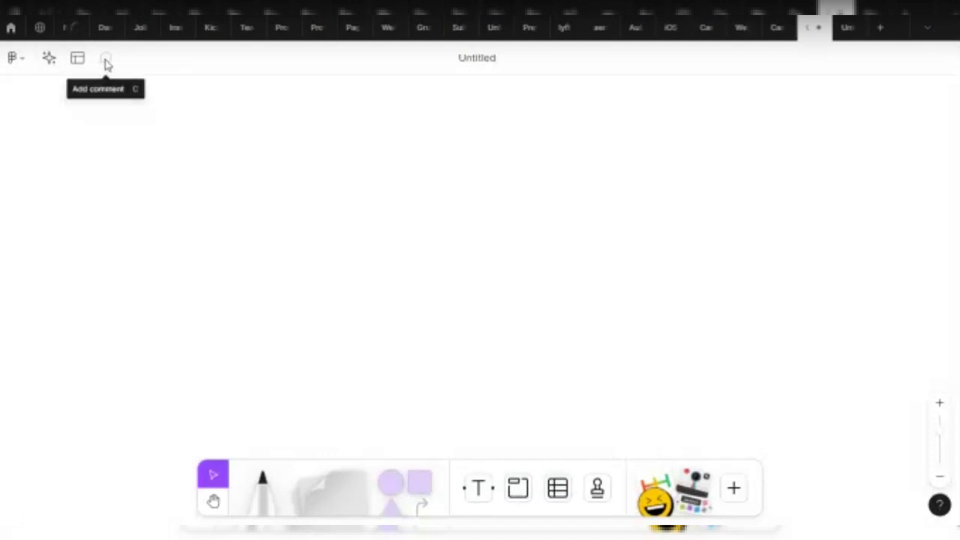
pyautogui.click(938, 59)
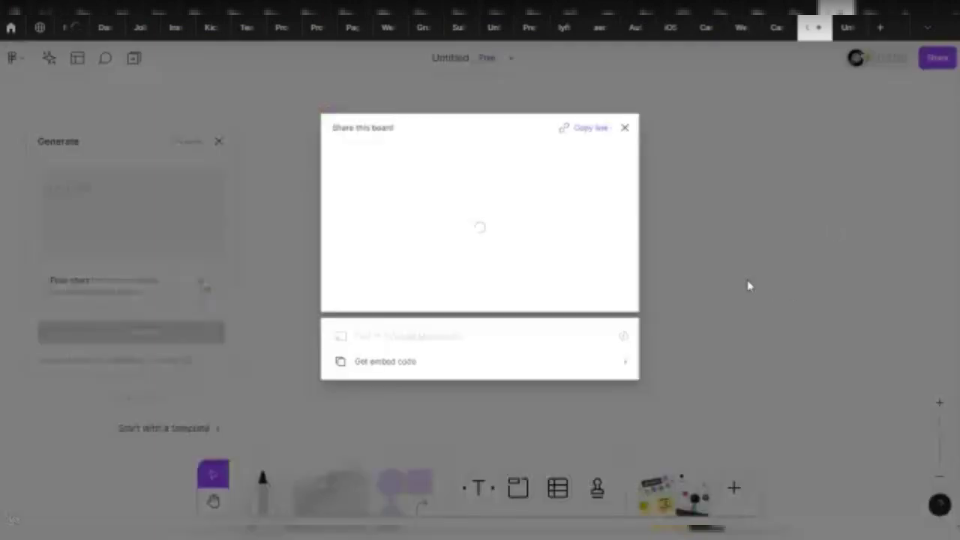
pyautogui.click(145, 253)
pyautogui.click(930, 62)
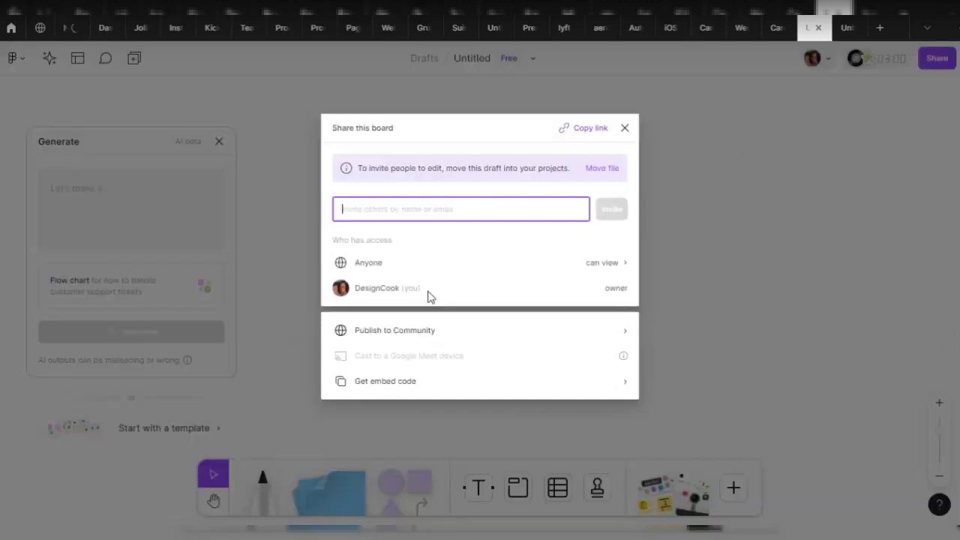
pyautogui.click(388, 265)
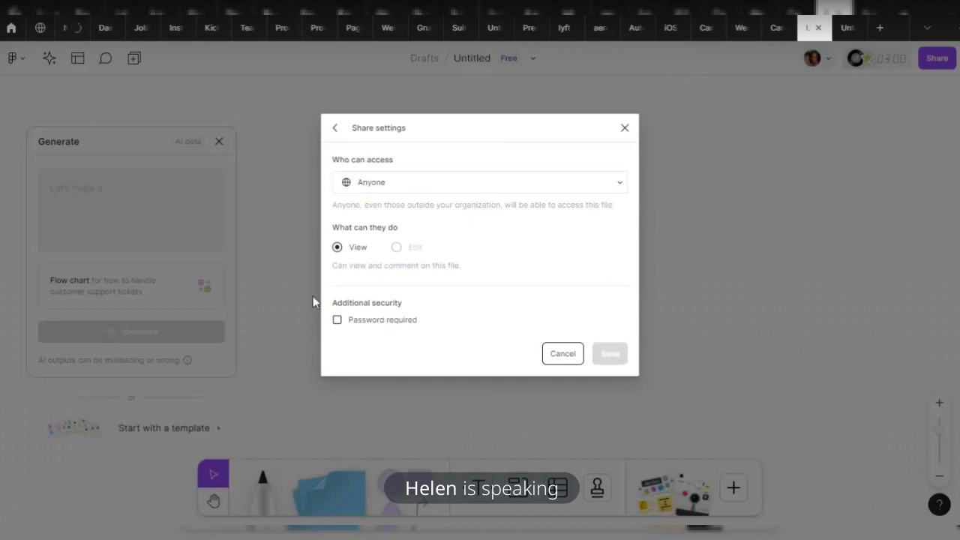
# Tick Password required, dismiss the $5-per-seat Professional upgrade offer, and close Share settings
pyautogui.click(338, 321)
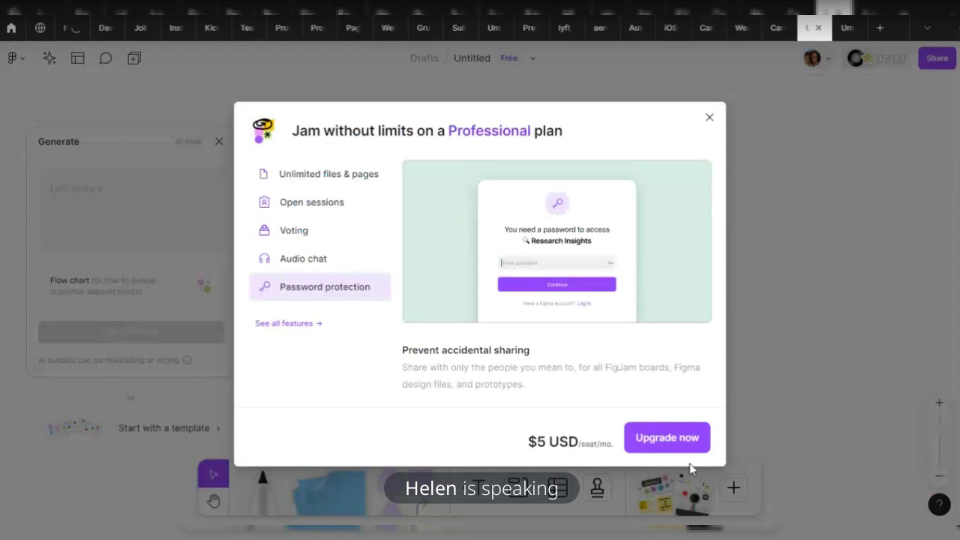
pyautogui.tripleClick(467, 133)
pyautogui.tripleClick(546, 447)
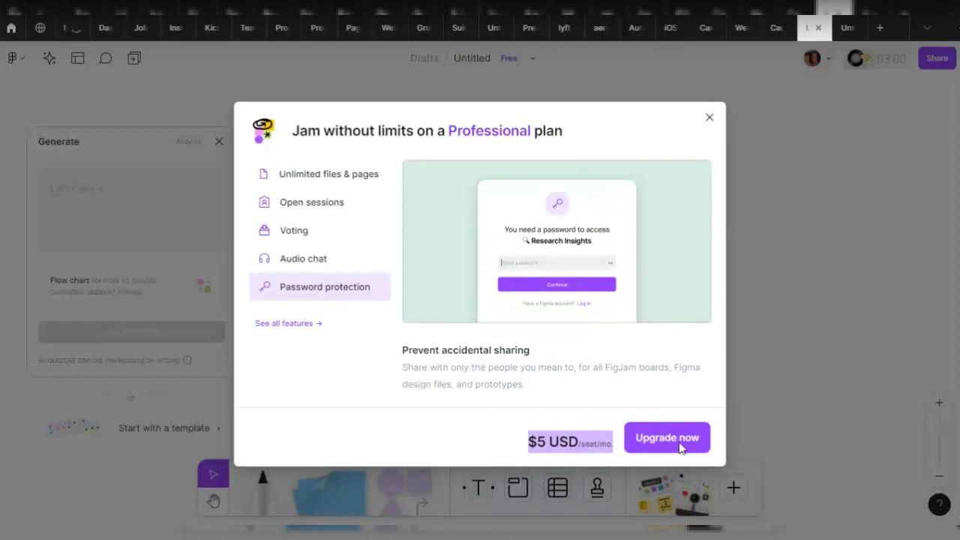
pyautogui.click(710, 117)
pyautogui.click(630, 128)
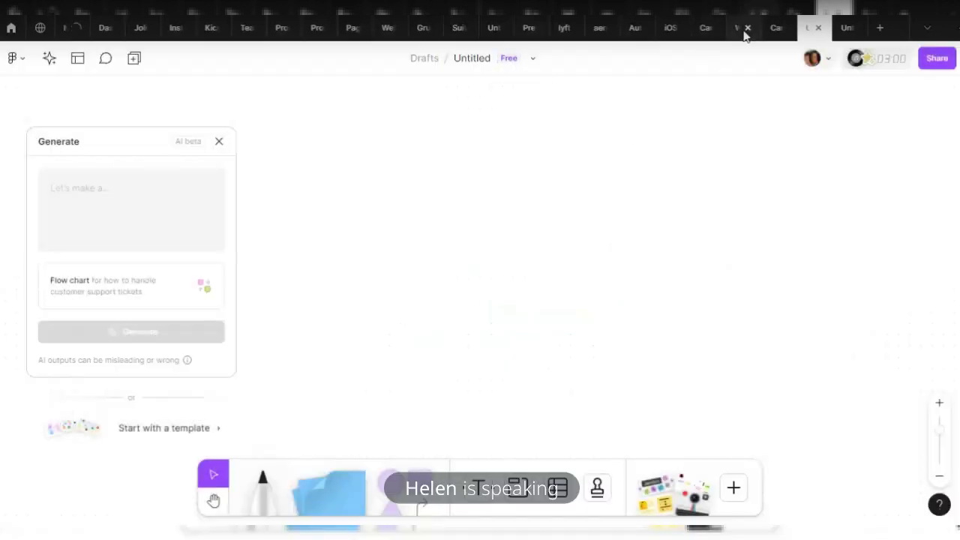
# On the CareerEx board, tick Password required, then clear the password field
pyautogui.click(774, 28)
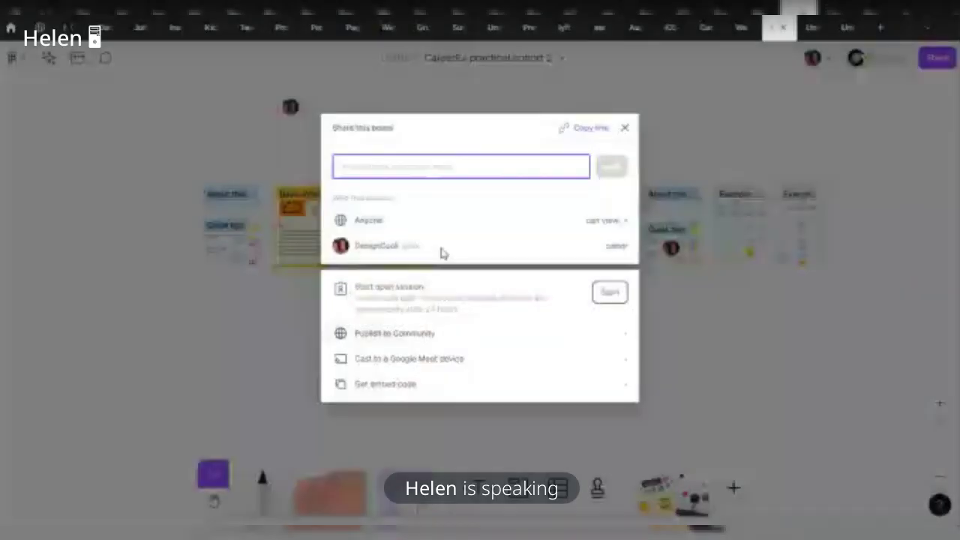
pyautogui.click(443, 225)
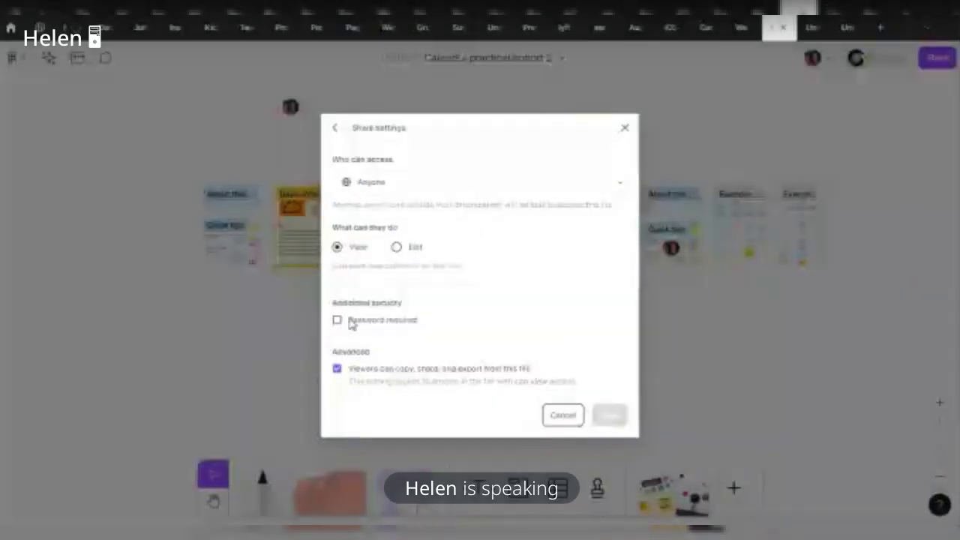
pyautogui.click(348, 322)
pyautogui.click(405, 349)
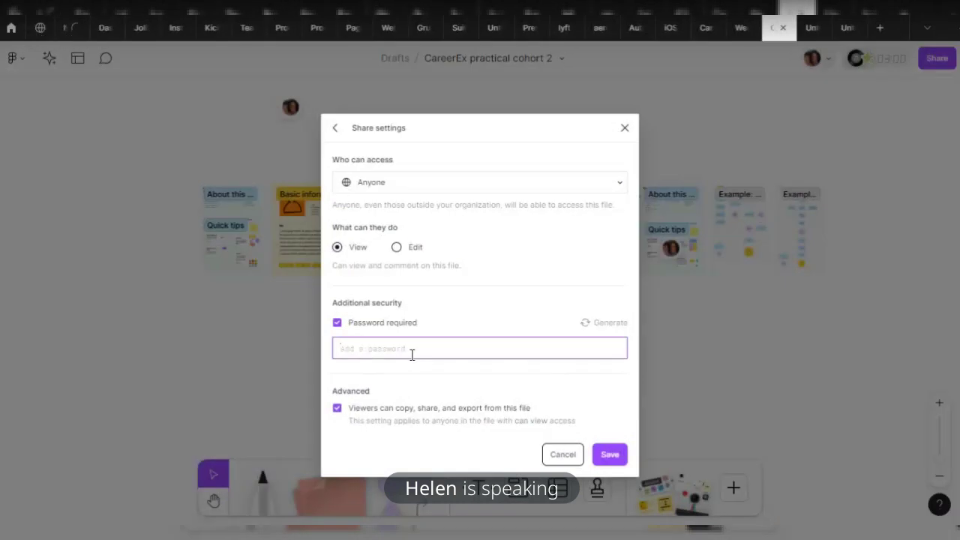
pyautogui.write('f')
pyautogui.press('BackSpace')
# Set the Untitled board's Who can access to Only invited people
pyautogui.click(810, 27)
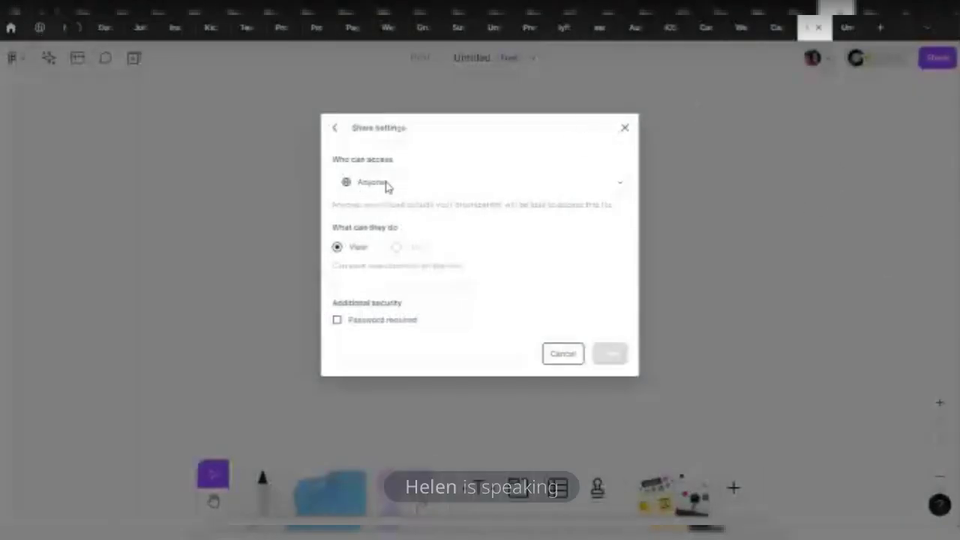
pyautogui.click(381, 185)
pyautogui.click(386, 230)
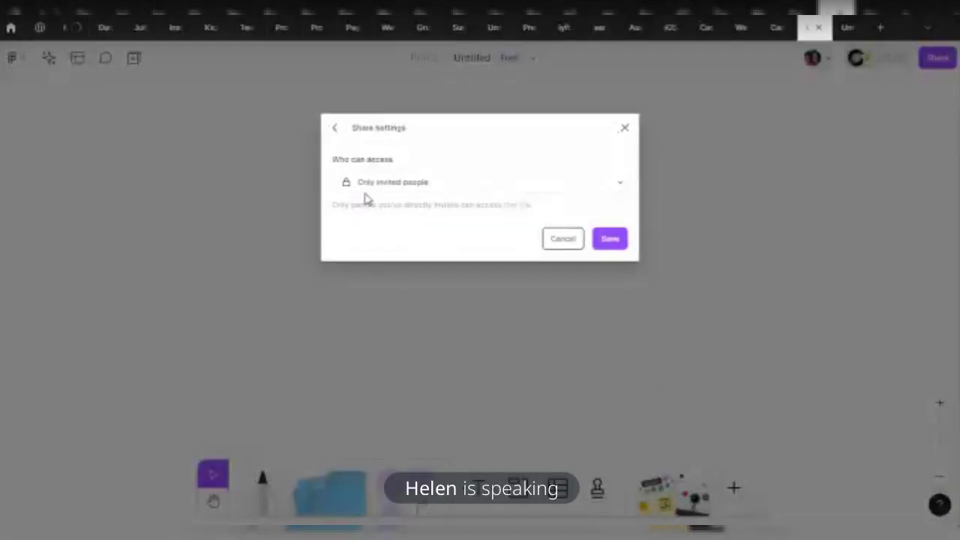
pyautogui.click(381, 185)
pyautogui.click(406, 227)
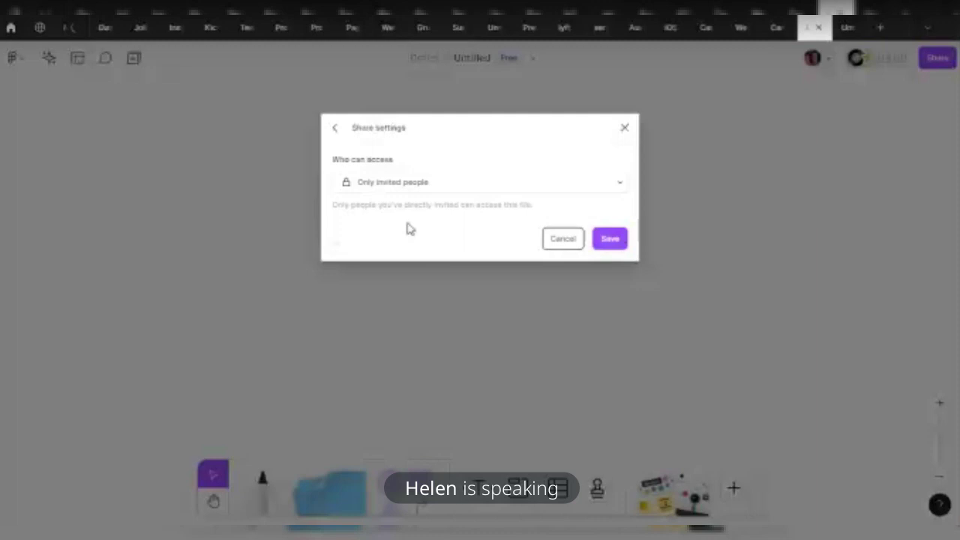
# Set CareerEx access to Only invited people and untick Viewers can copy, share, and export
pyautogui.click(775, 30)
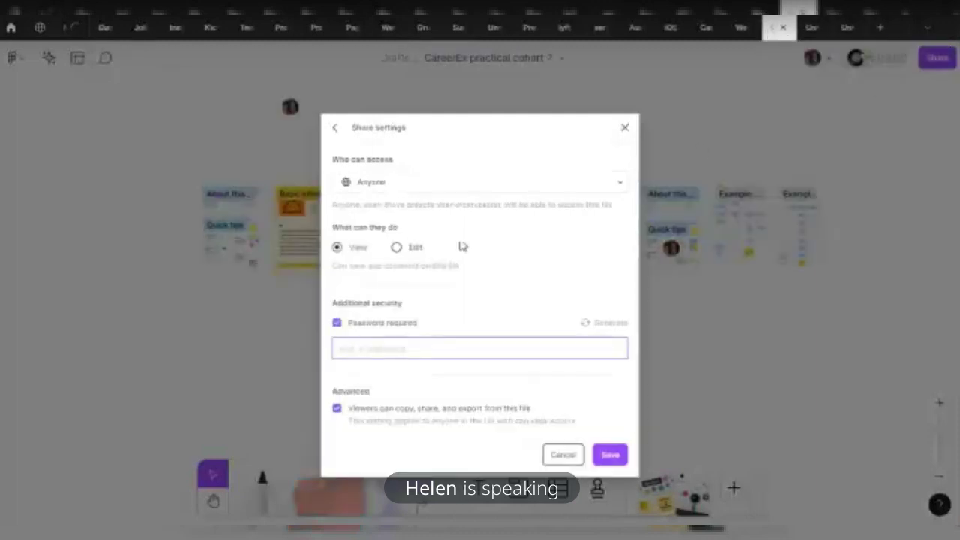
pyautogui.click(380, 193)
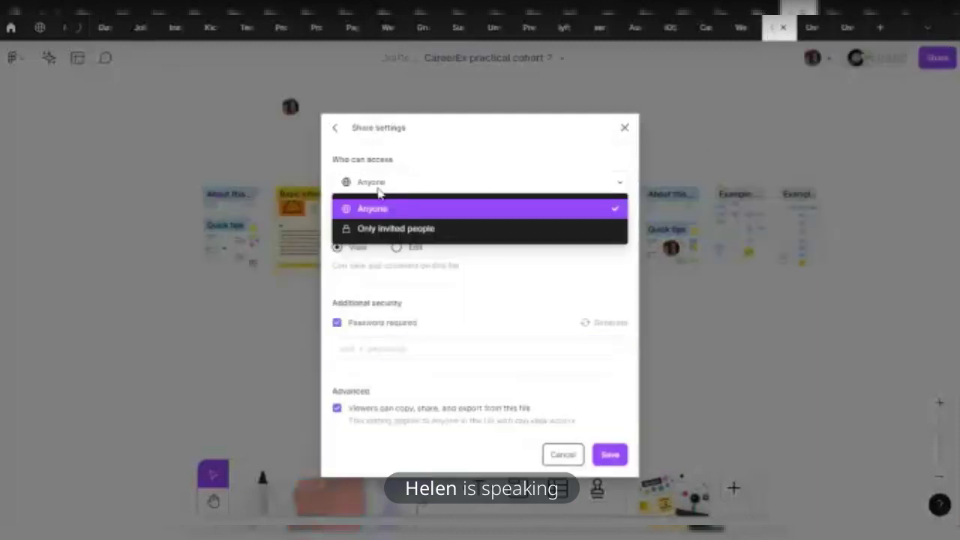
pyautogui.click(381, 238)
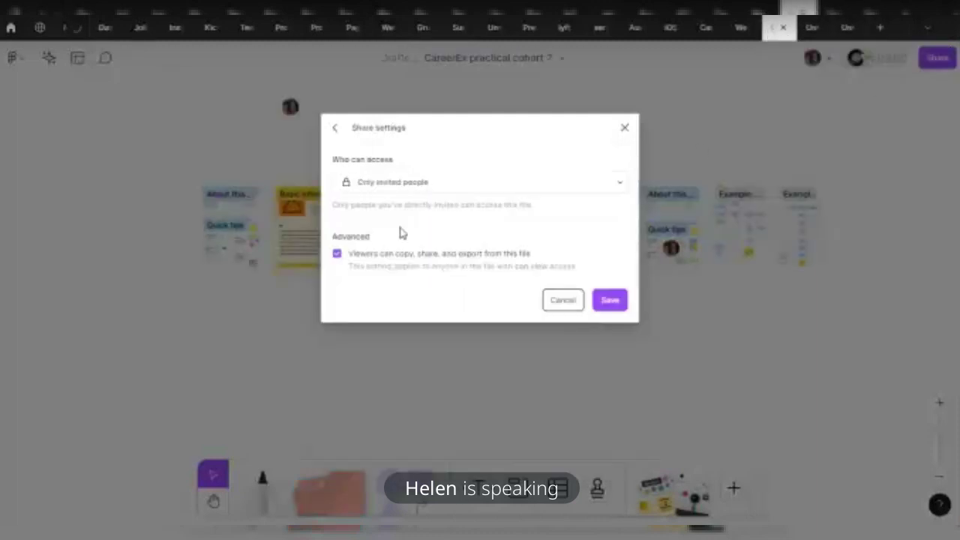
pyautogui.click(337, 254)
pyautogui.moveTo(371, 238); pyautogui.dragTo(323, 241)
pyautogui.click(366, 235)
pyautogui.moveTo(422, 237); pyautogui.dragTo(277, 240)
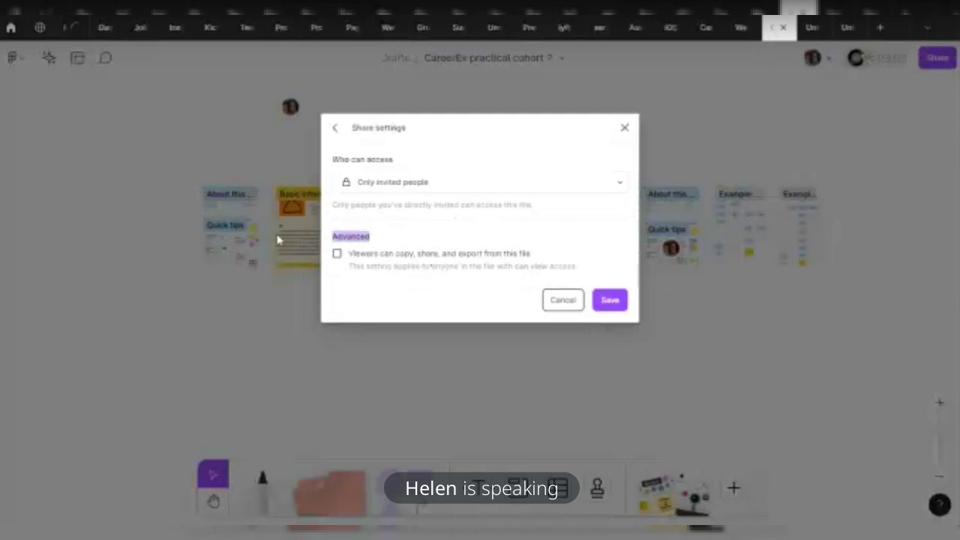
# Give the Untitled board Anyone access with a password, dismiss the upgrade prompt, and close sharing
pyautogui.click(803, 29)
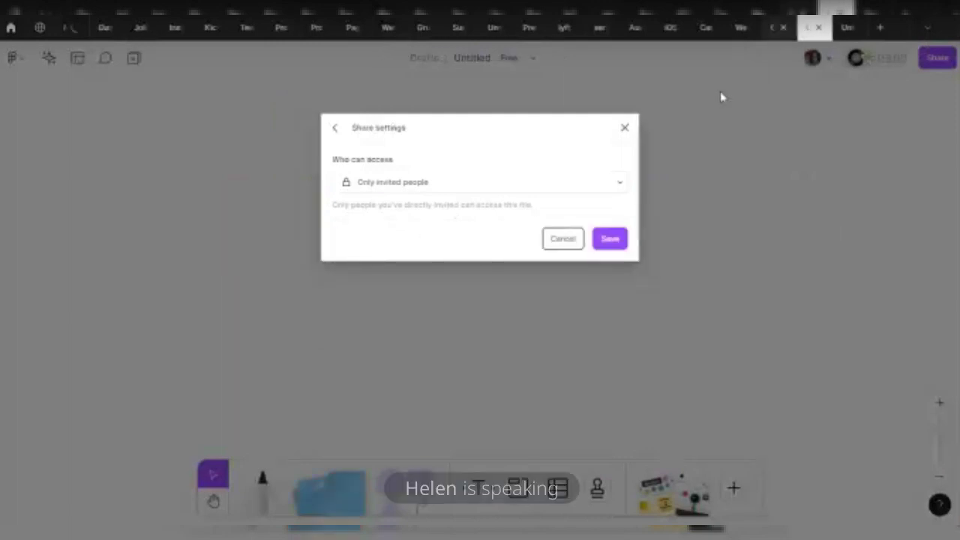
pyautogui.click(397, 185)
pyautogui.click(392, 220)
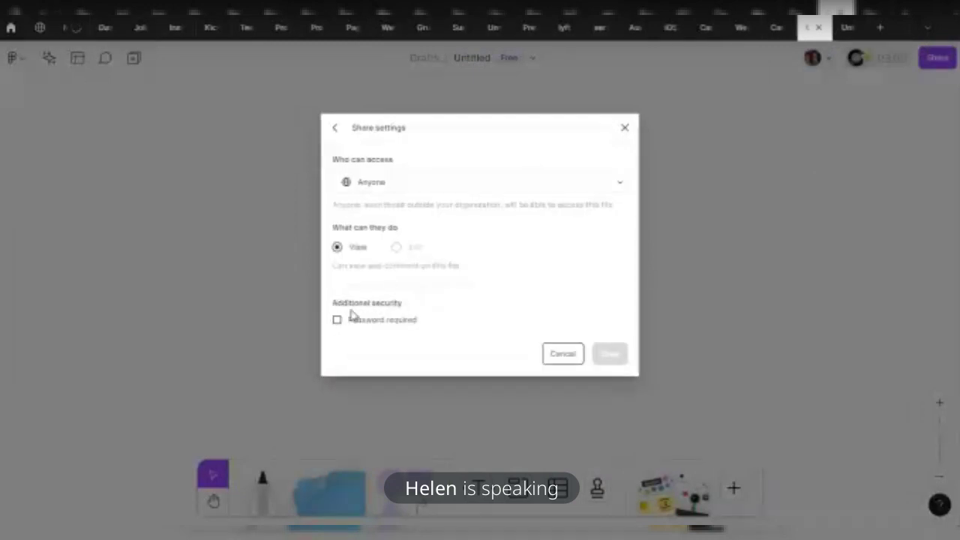
pyautogui.click(338, 320)
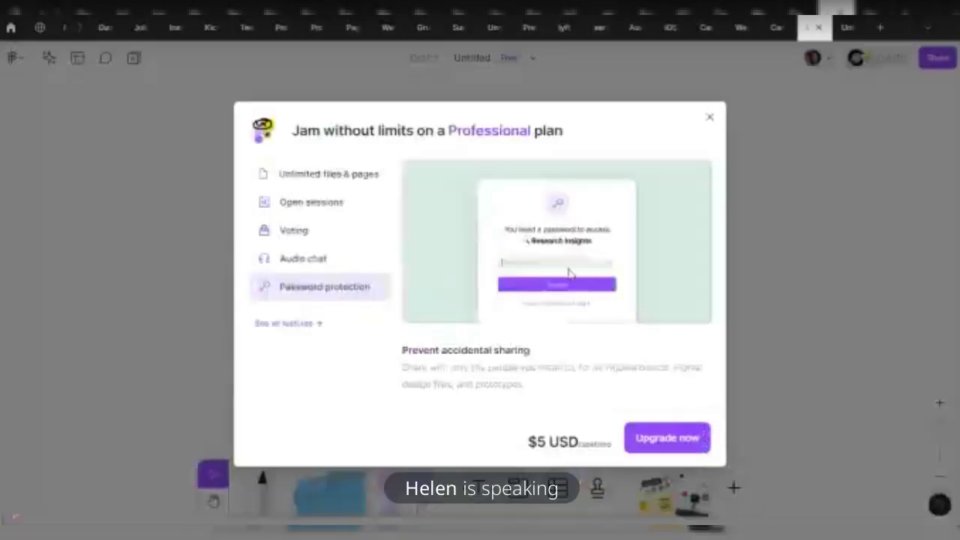
pyautogui.click(711, 120)
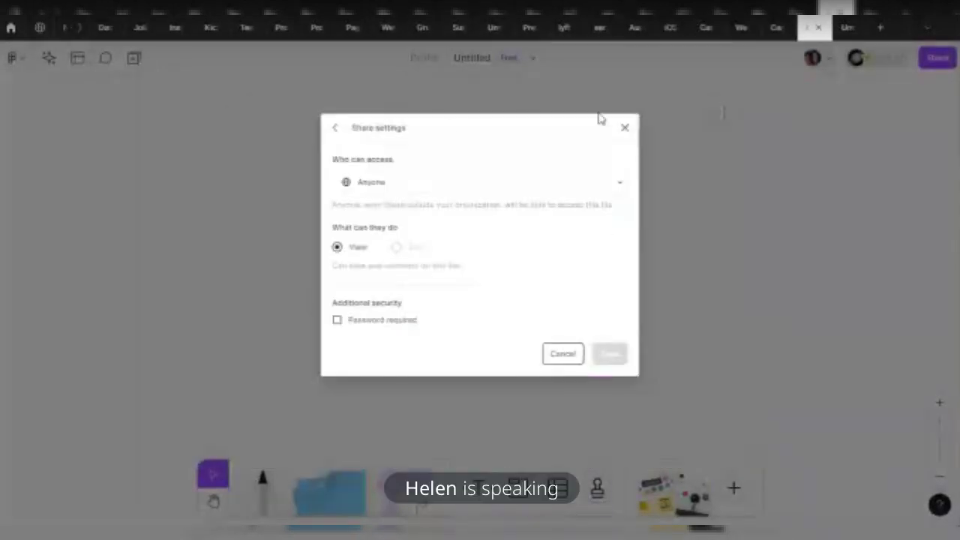
pyautogui.click(623, 126)
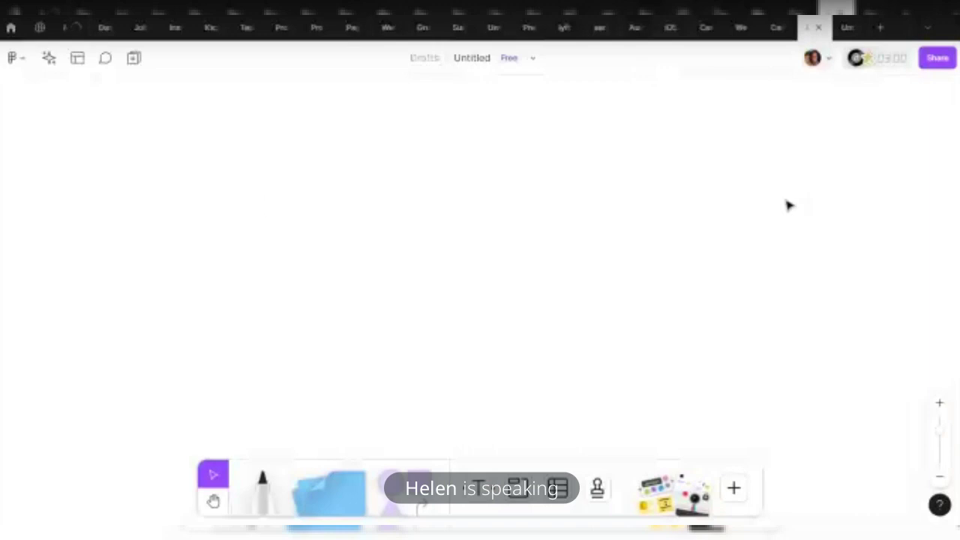
# Set the CareerEx board to Anyone can view, save, copy its link, and close sharing
pyautogui.click(772, 28)
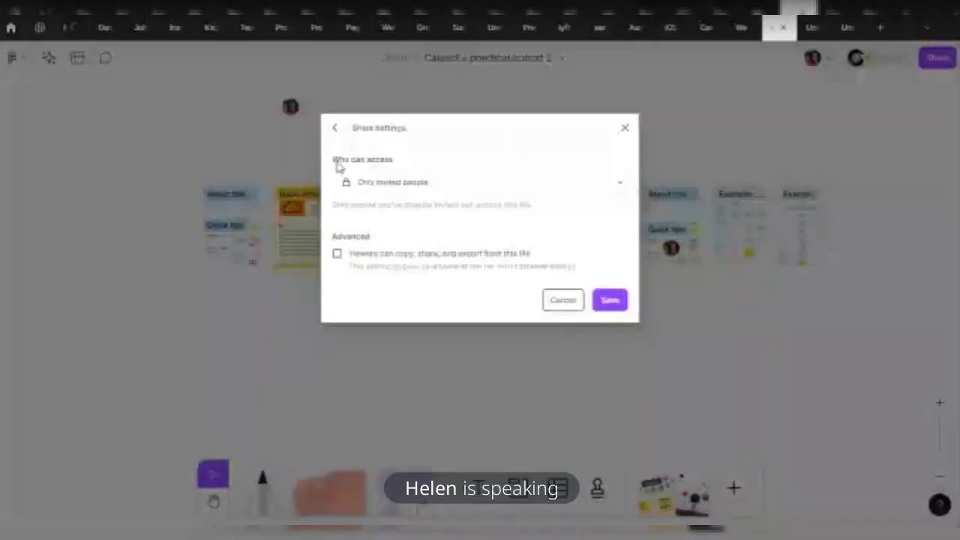
pyautogui.click(505, 180)
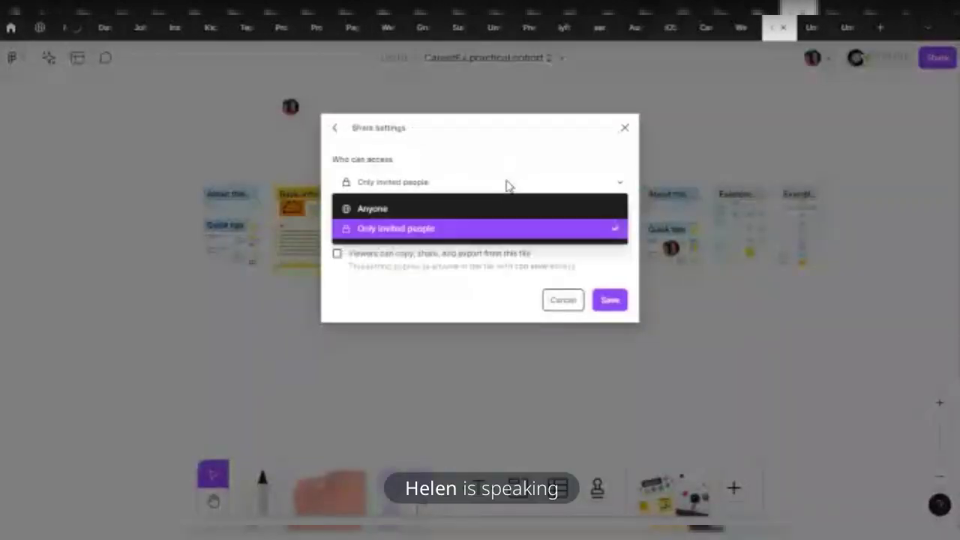
pyautogui.click(426, 207)
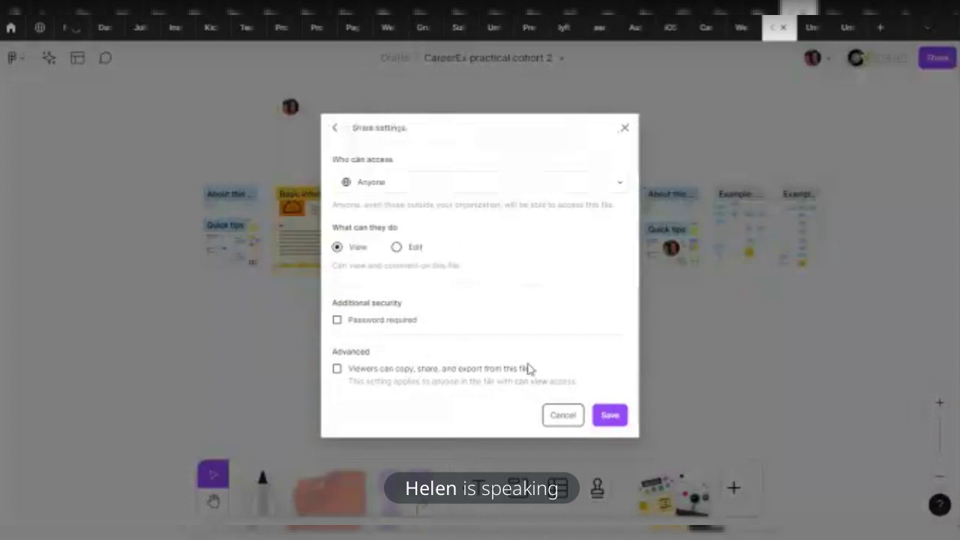
pyautogui.click(610, 417)
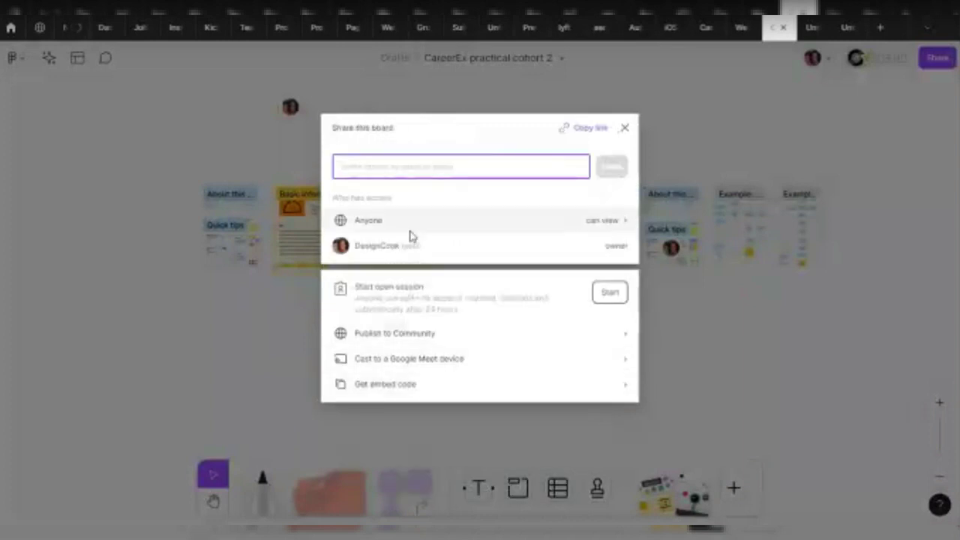
pyautogui.click(590, 129)
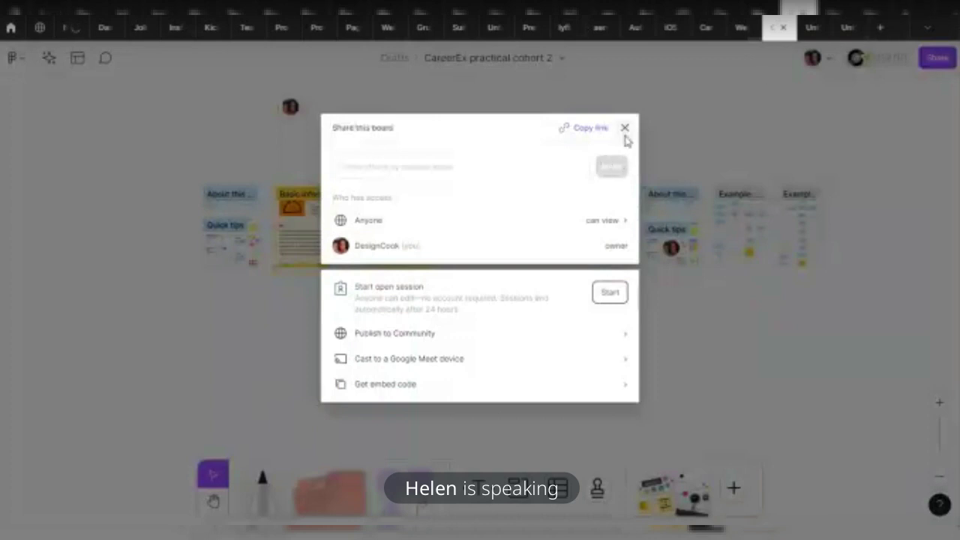
pyautogui.click(663, 109)
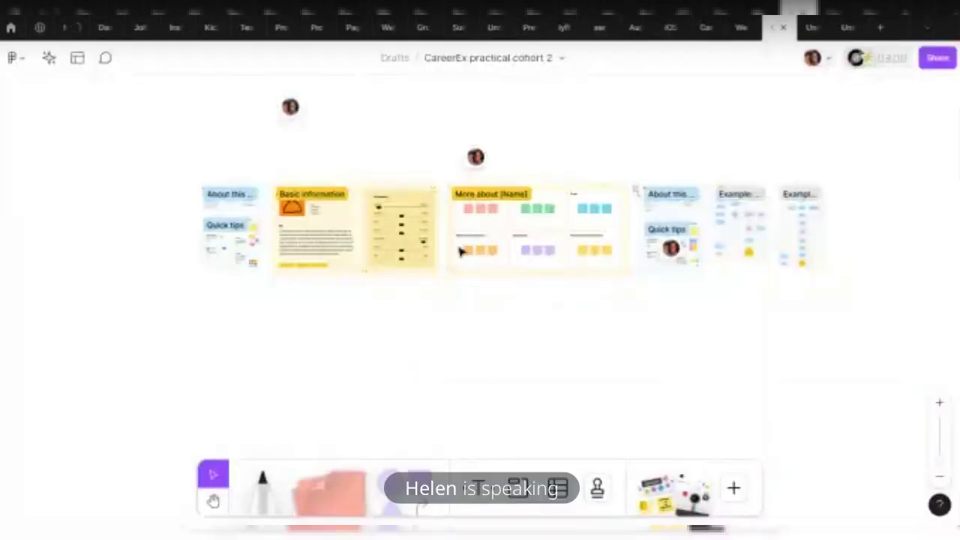
pyautogui.moveTo(633, 164); pyautogui.dragTo(750, 324)
pyautogui.moveTo(878, 255); pyautogui.dragTo(450, 180)
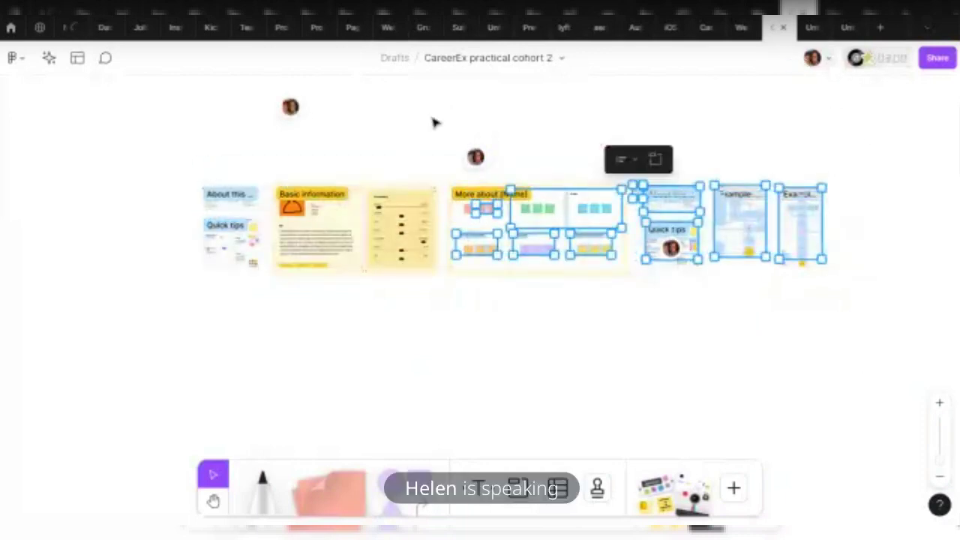
pyautogui.click(794, 336)
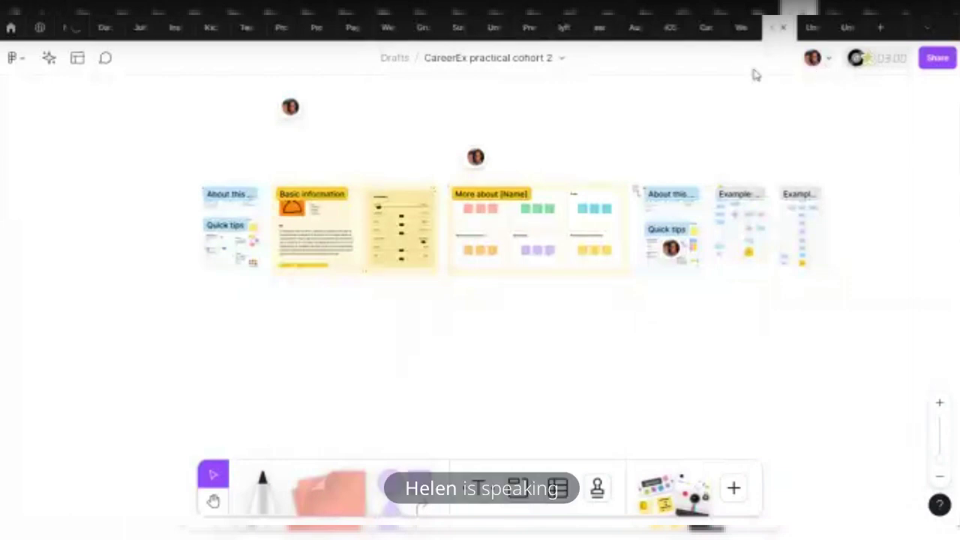
# Max the music volume, start the three-minute timer, and play Acoustic ambient music
pyautogui.click(857, 60)
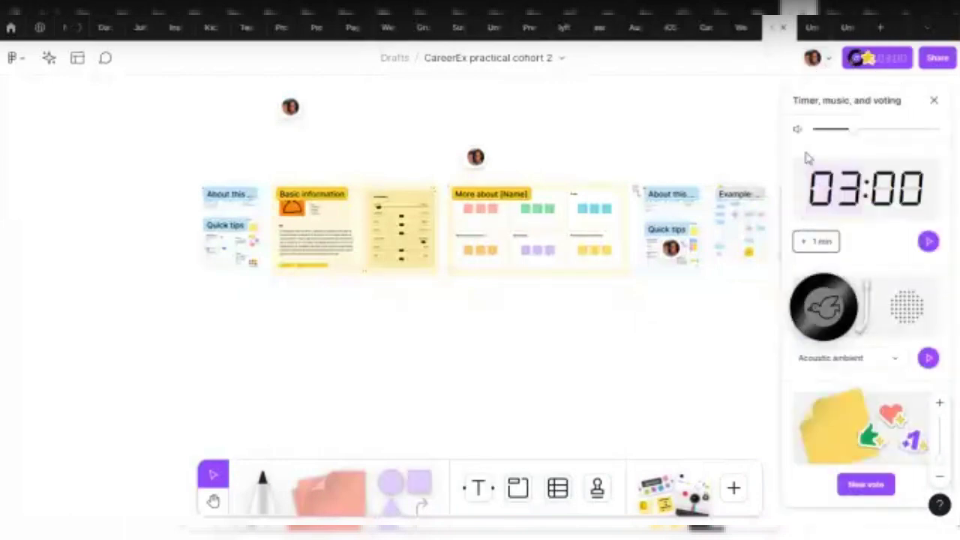
pyautogui.moveTo(831, 136); pyautogui.dragTo(936, 133)
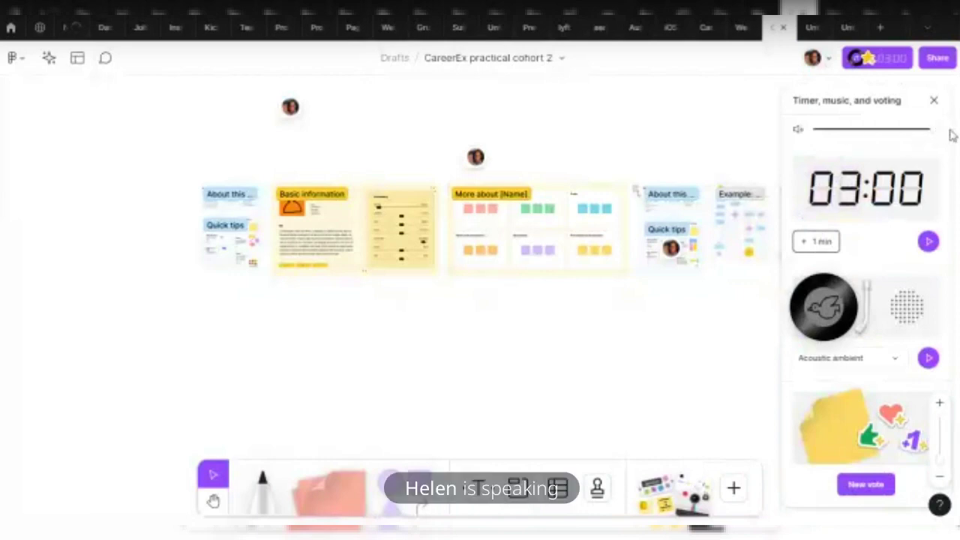
pyautogui.click(929, 242)
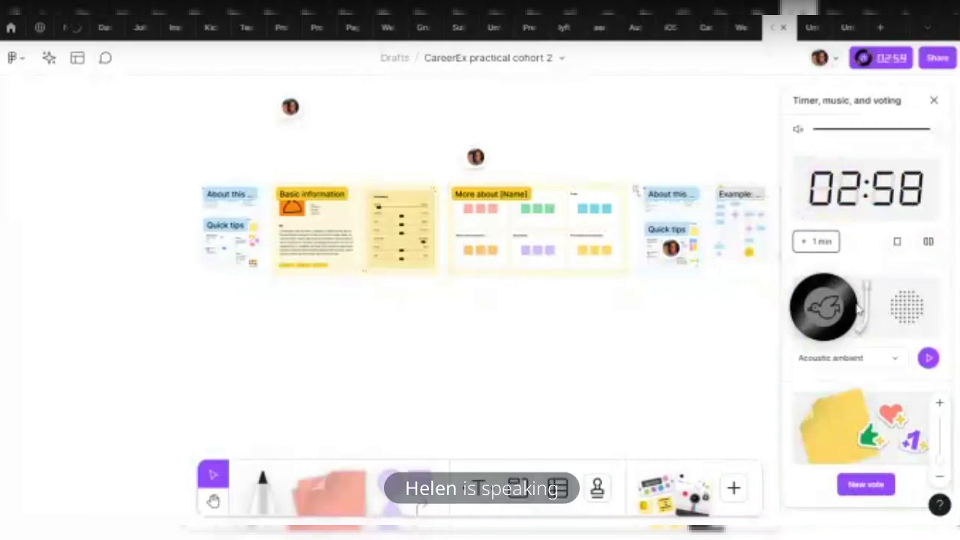
pyautogui.click(929, 358)
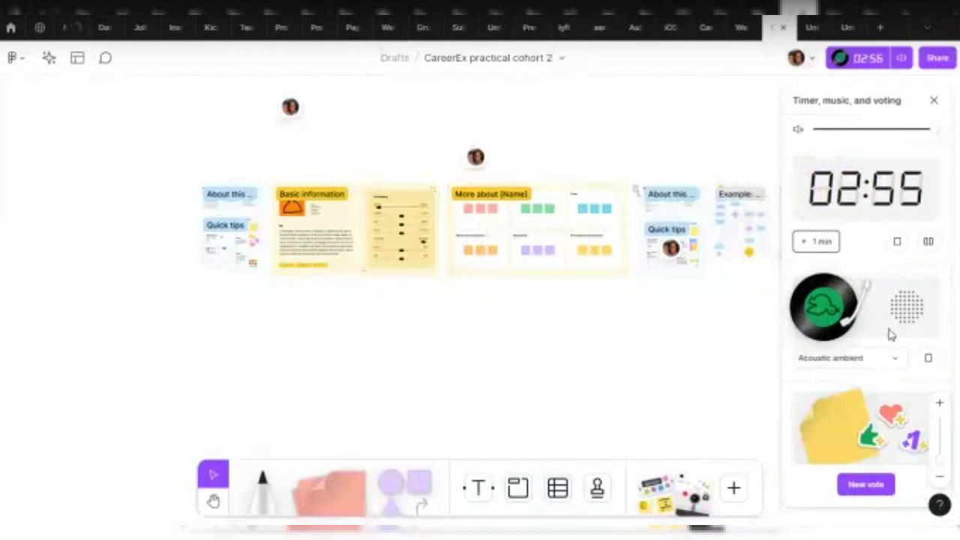
pyautogui.click(895, 360)
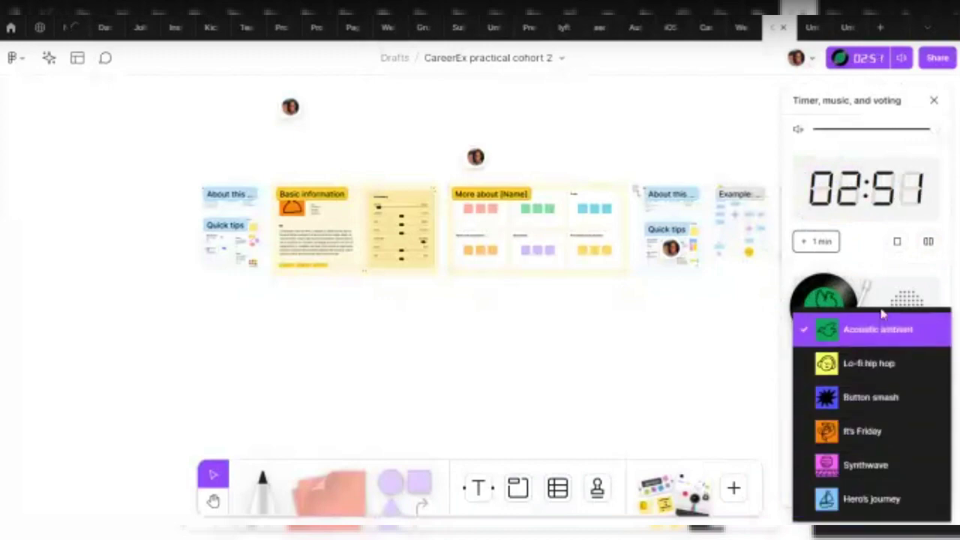
pyautogui.click(713, 325)
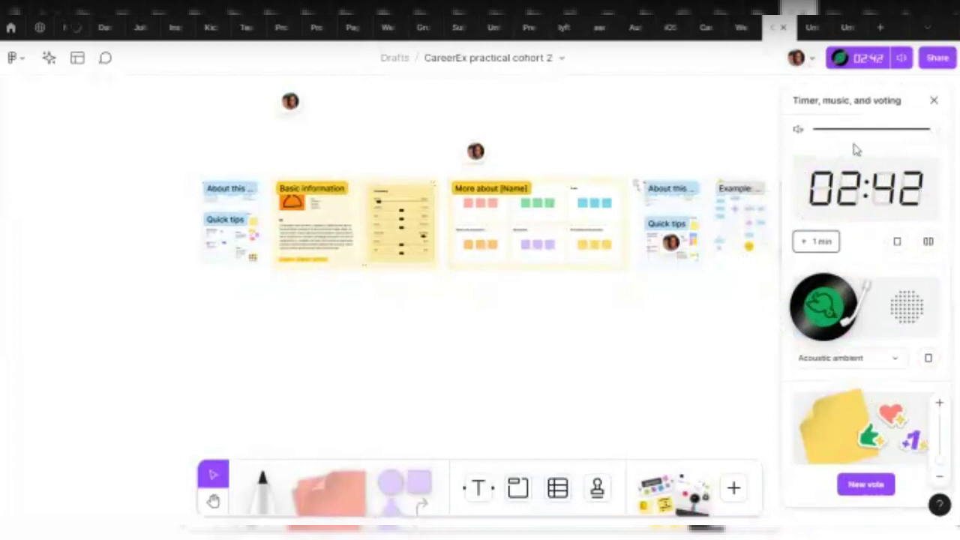
# Stop the timer and the music for everyone
pyautogui.click(899, 244)
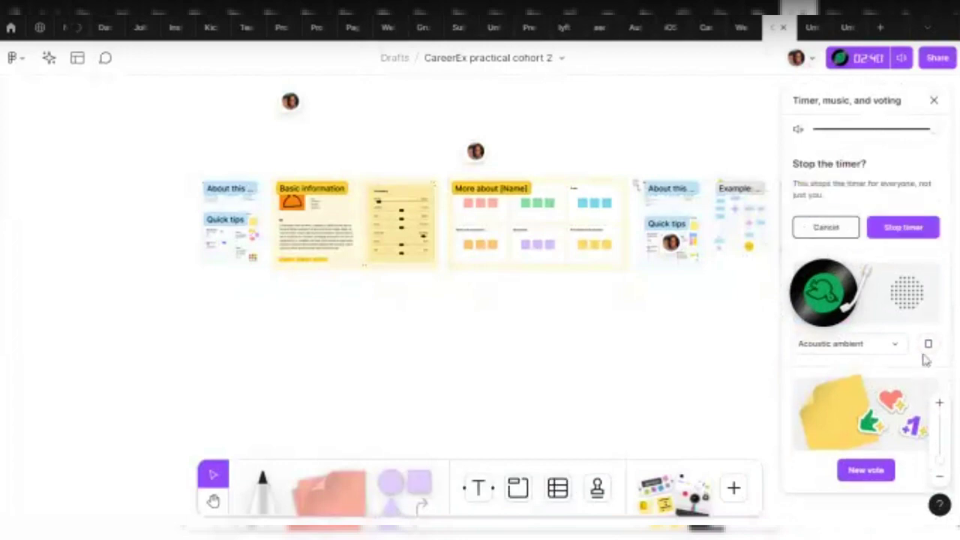
pyautogui.click(904, 226)
pyautogui.click(928, 360)
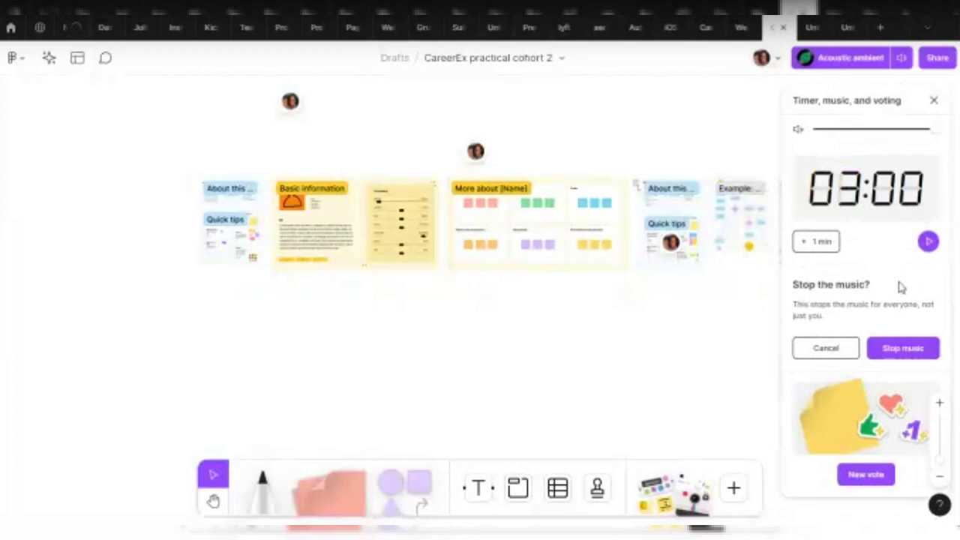
pyautogui.click(896, 349)
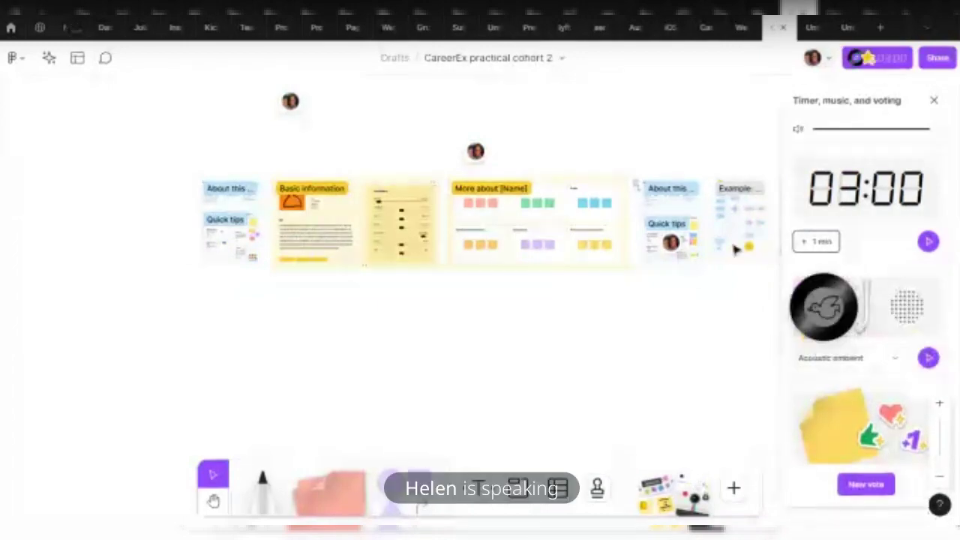
# Close and reopen the timer panel, then follow a collaborator's view
pyautogui.click(934, 101)
pyautogui.click(890, 60)
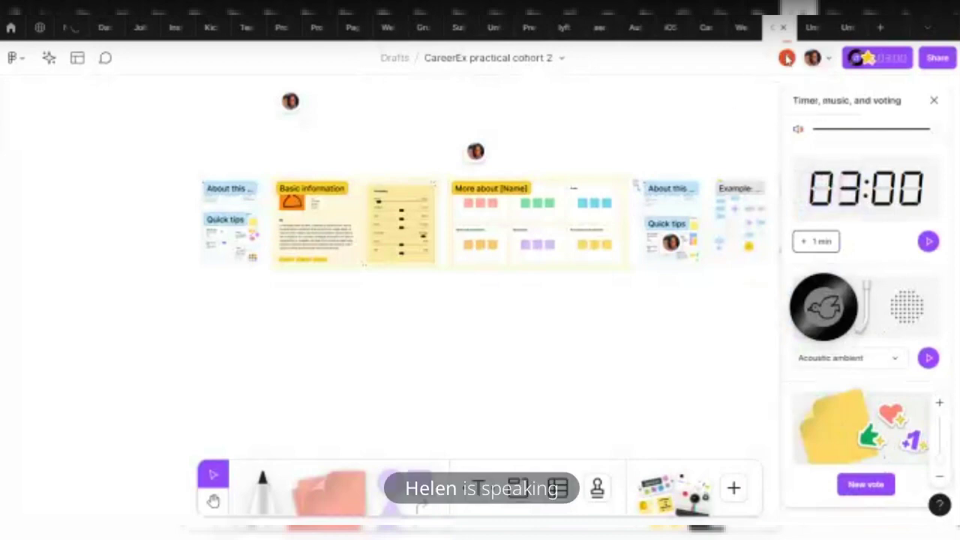
pyautogui.click(787, 59)
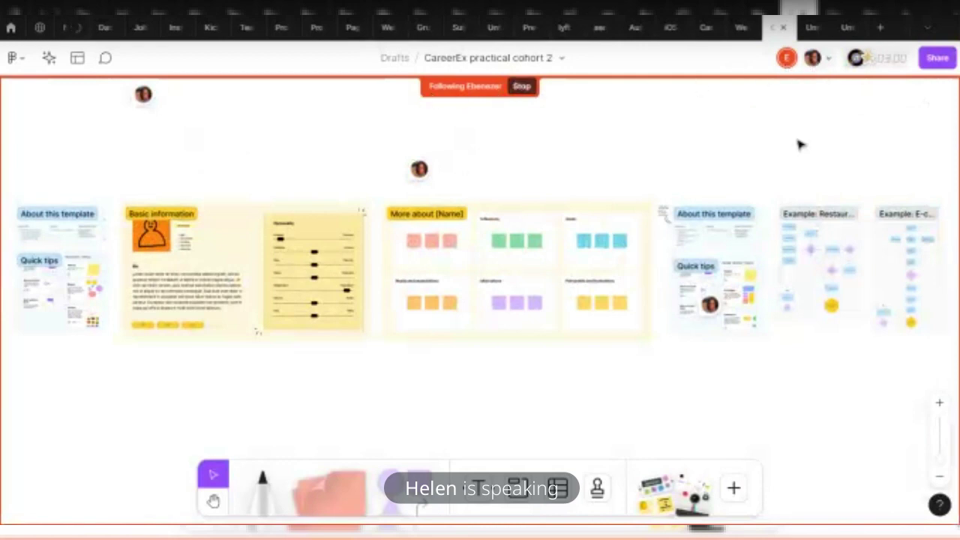
# Stop following, then follow one collaborator, switch to another, and return to the first
pyautogui.click(522, 86)
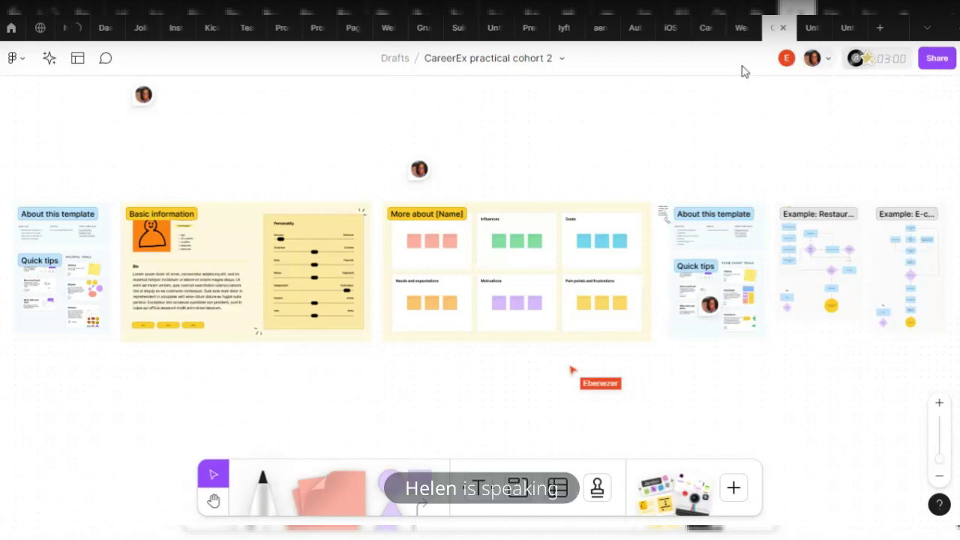
pyautogui.click(786, 58)
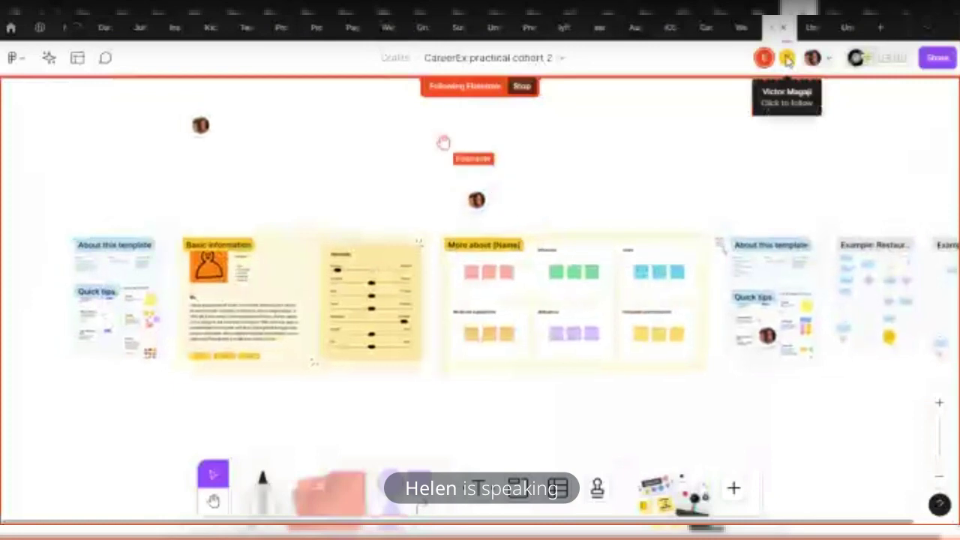
pyautogui.click(787, 58)
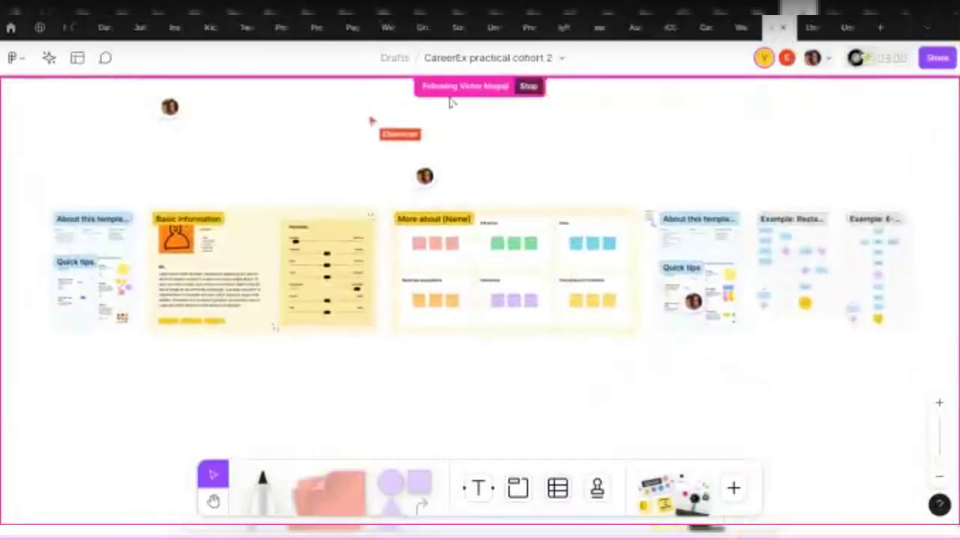
pyautogui.click(787, 58)
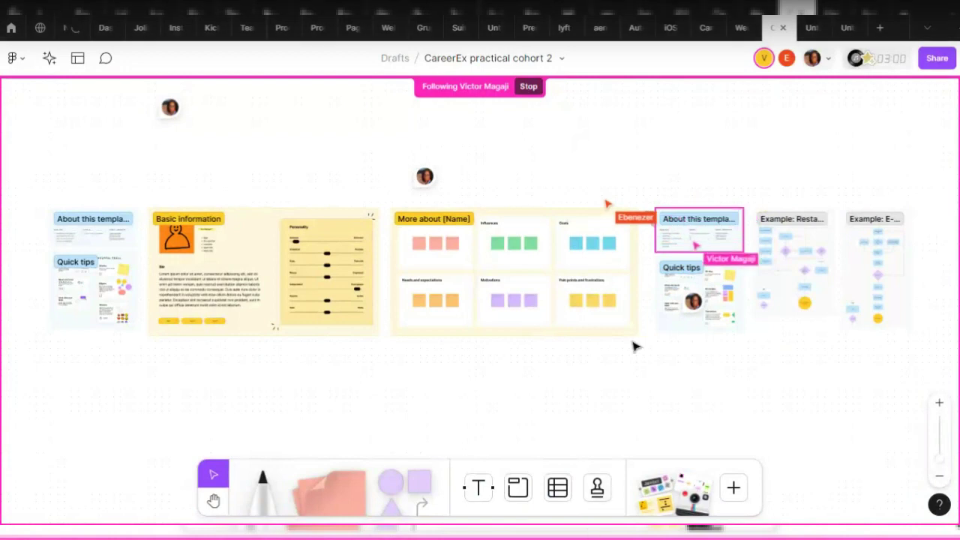
pyautogui.click(786, 60)
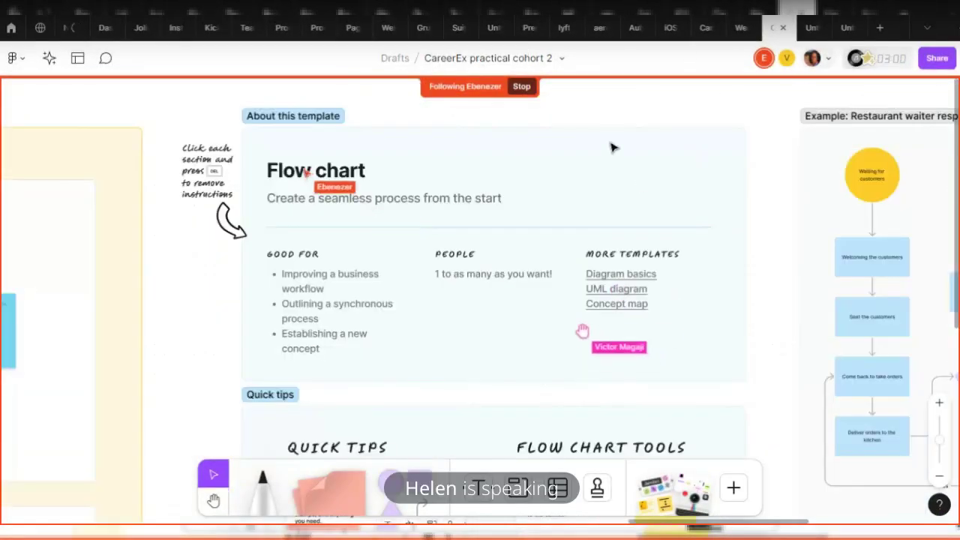
# View a collaborator's profile from the people list, then return to the CareerEx board tab
pyautogui.click(831, 64)
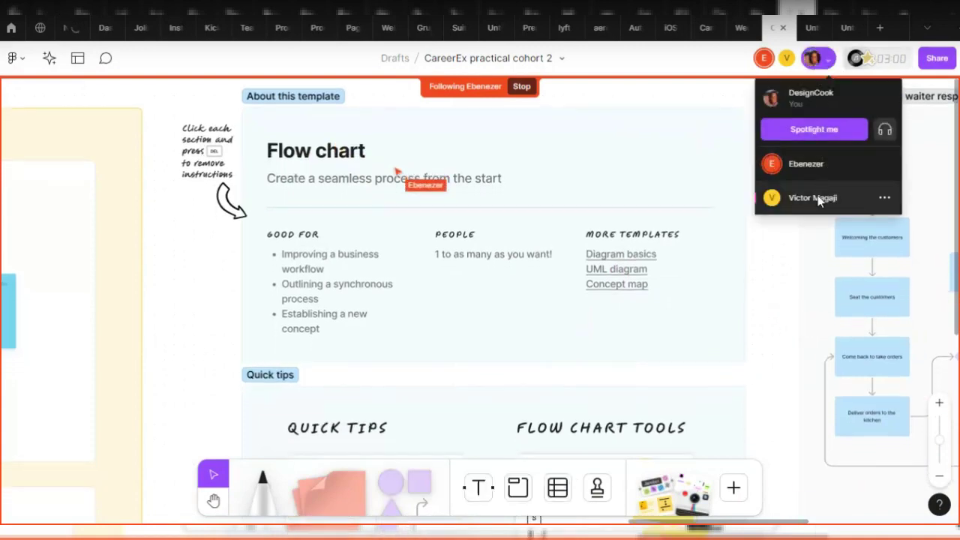
pyautogui.click(884, 164)
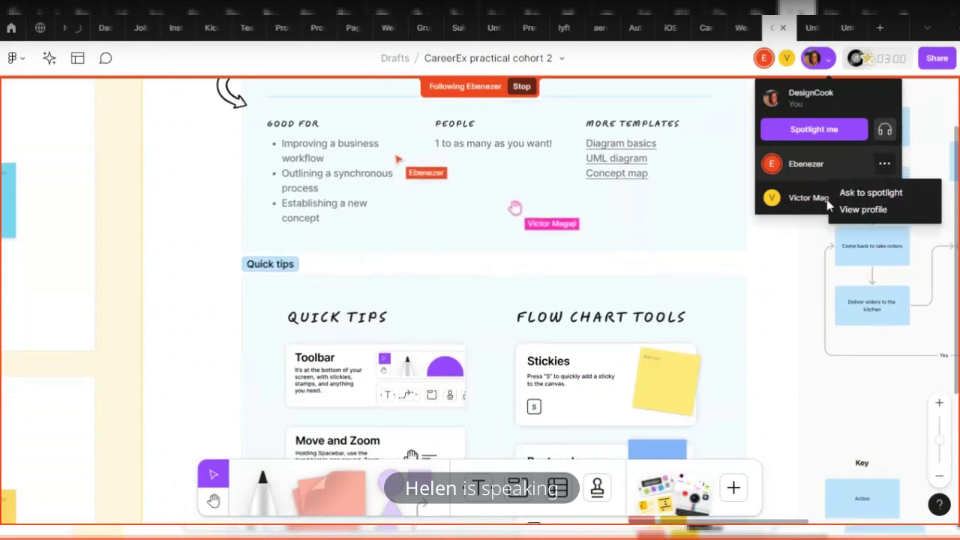
pyautogui.click(870, 212)
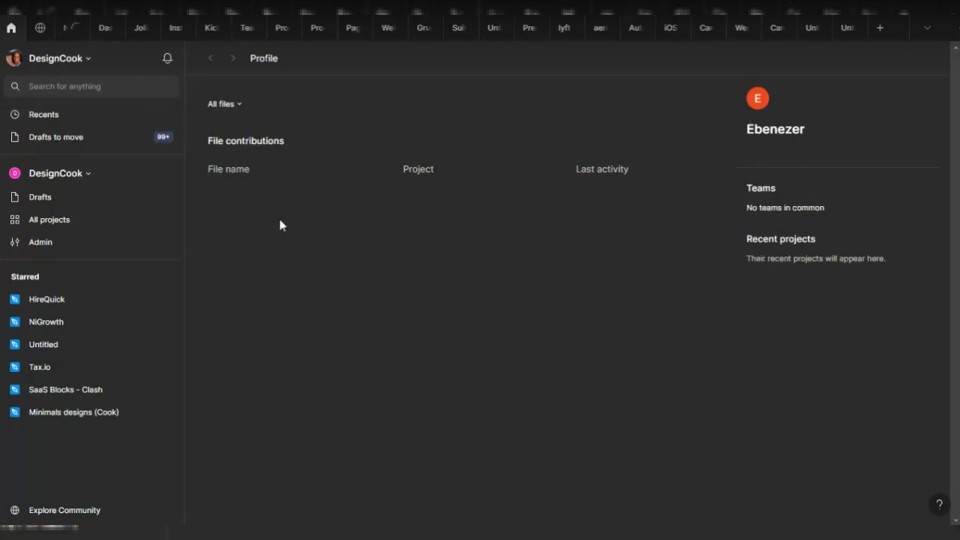
pyautogui.click(778, 29)
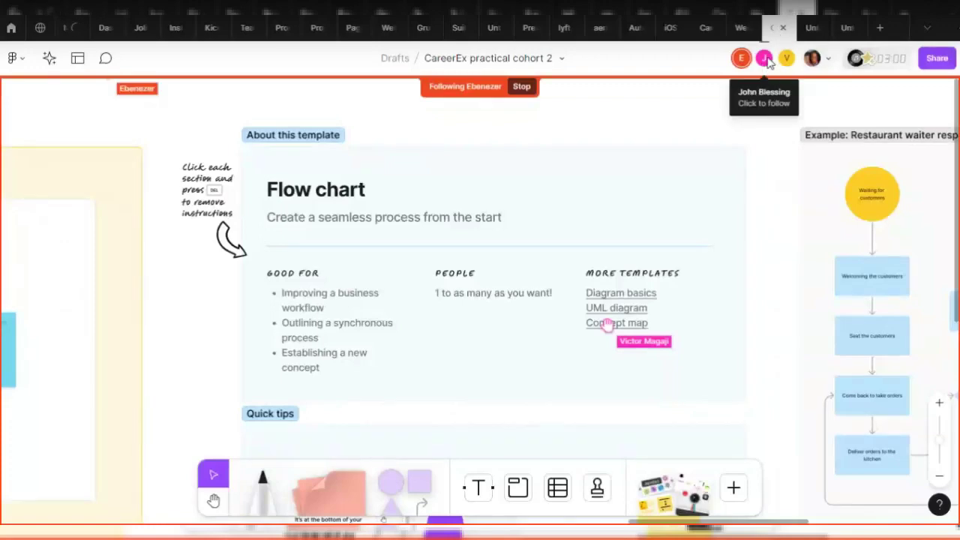
# Follow a collaborator, then pan away to stop following and show the template frames
pyautogui.click(765, 58)
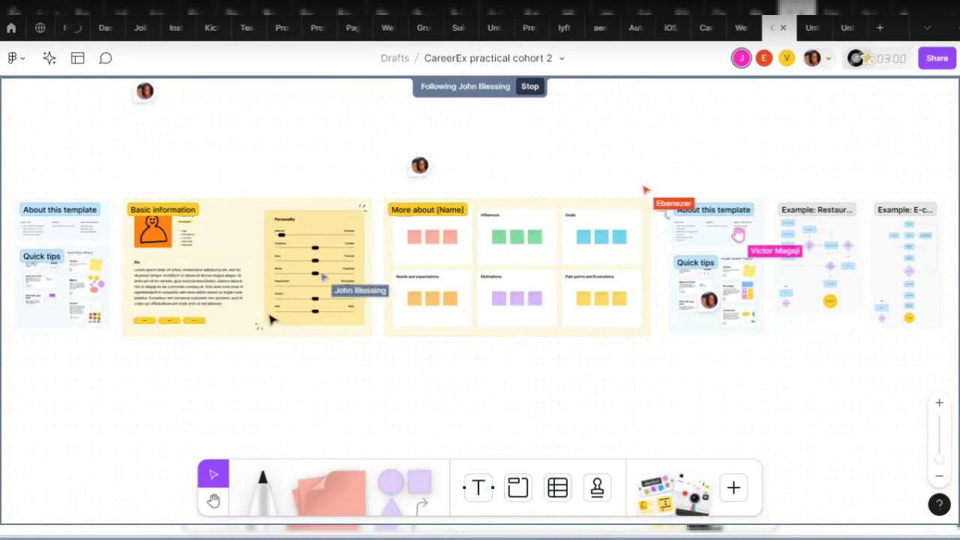
pyautogui.scroll(-2, 270, 321)
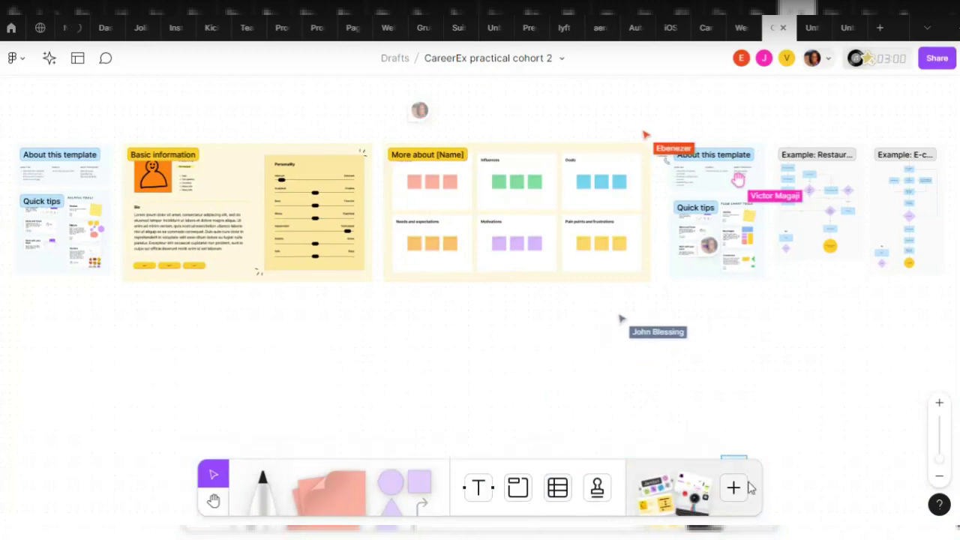
pyautogui.moveTo(767, 512); pyautogui.dragTo(168, 454)
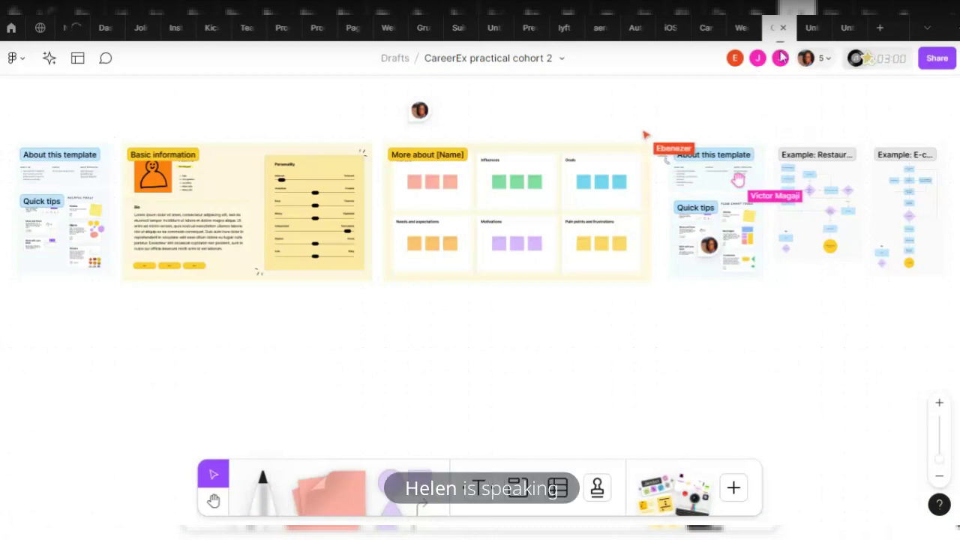
# View another collaborator's profile, then return to the CareerEx board via the browser tabs
pyautogui.click(824, 60)
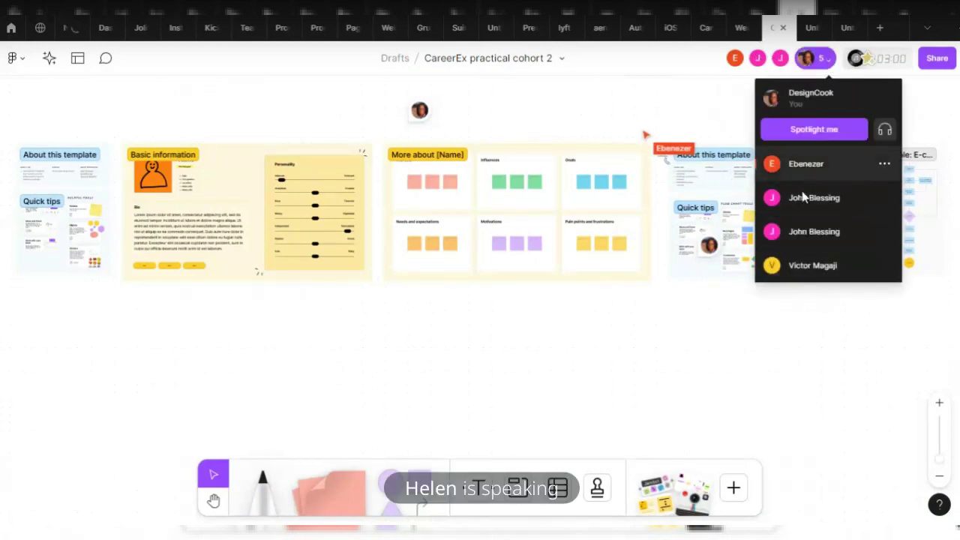
pyautogui.click(885, 198)
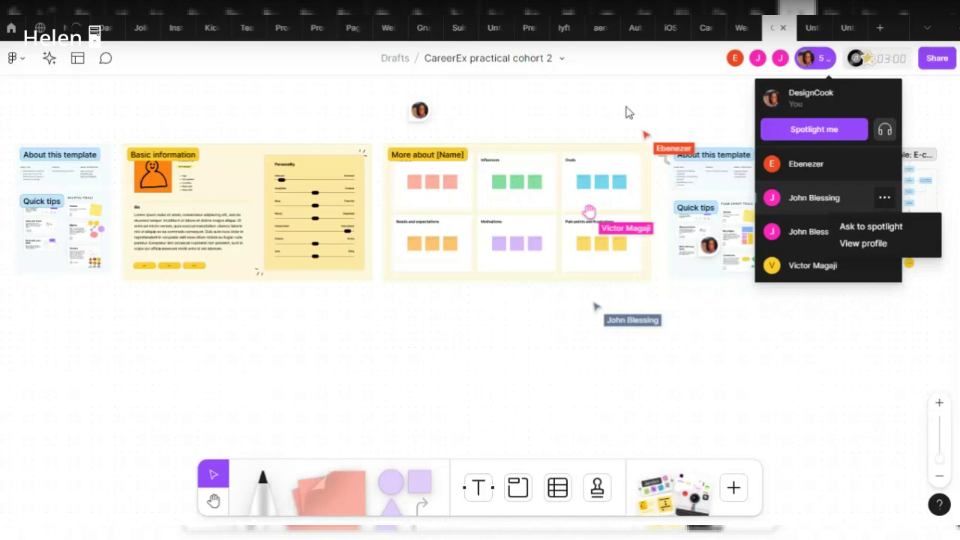
pyautogui.click(887, 243)
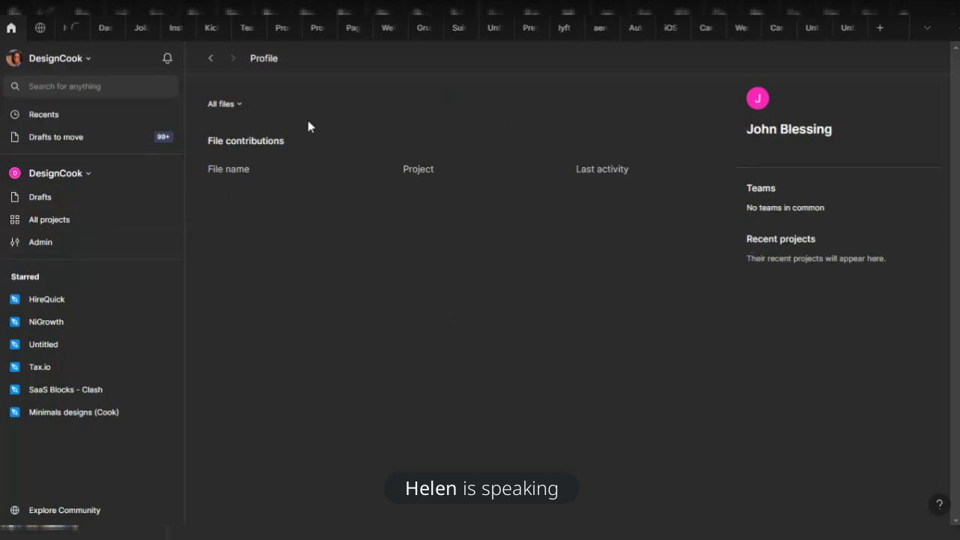
pyautogui.click(807, 33)
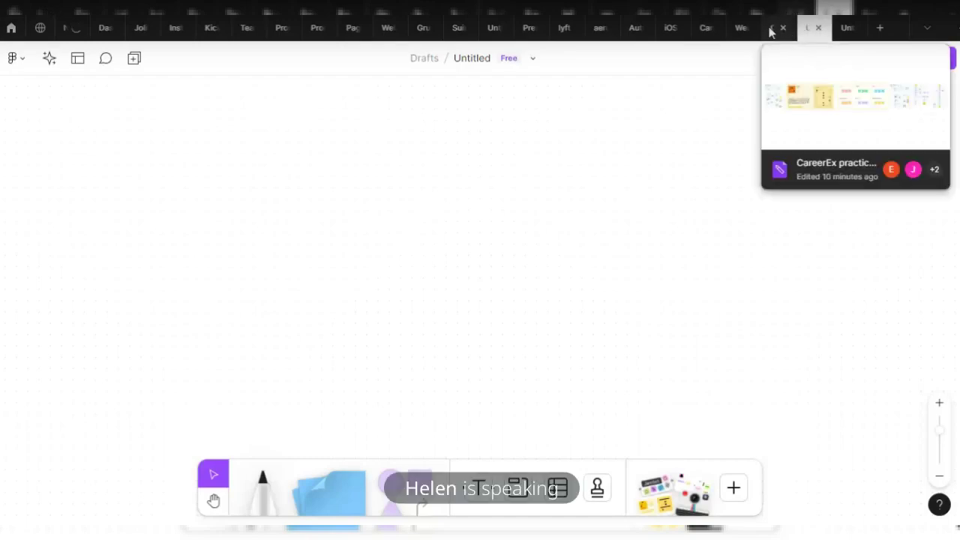
pyautogui.click(772, 30)
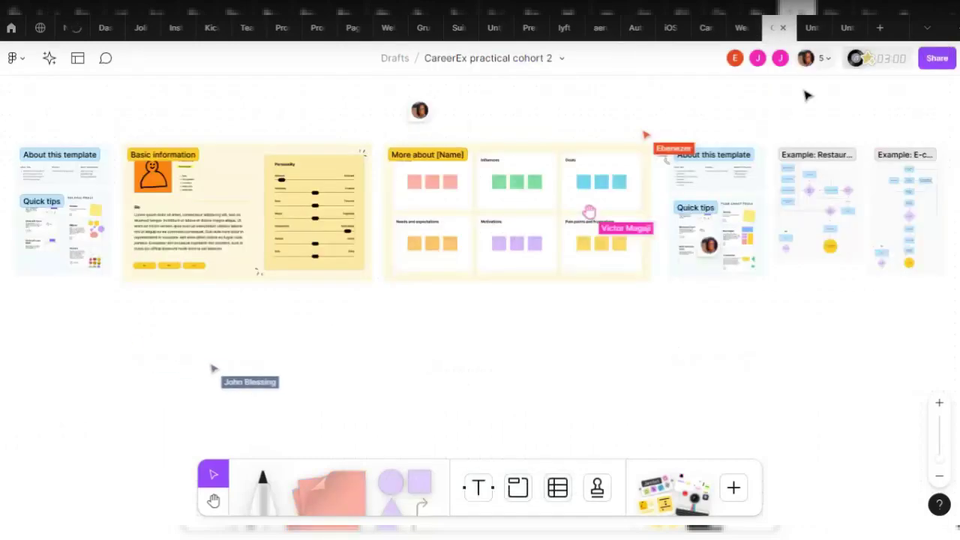
# Zoom and pan to the User persona template's About card and Influences and Goals row
pyautogui.click(827, 60)
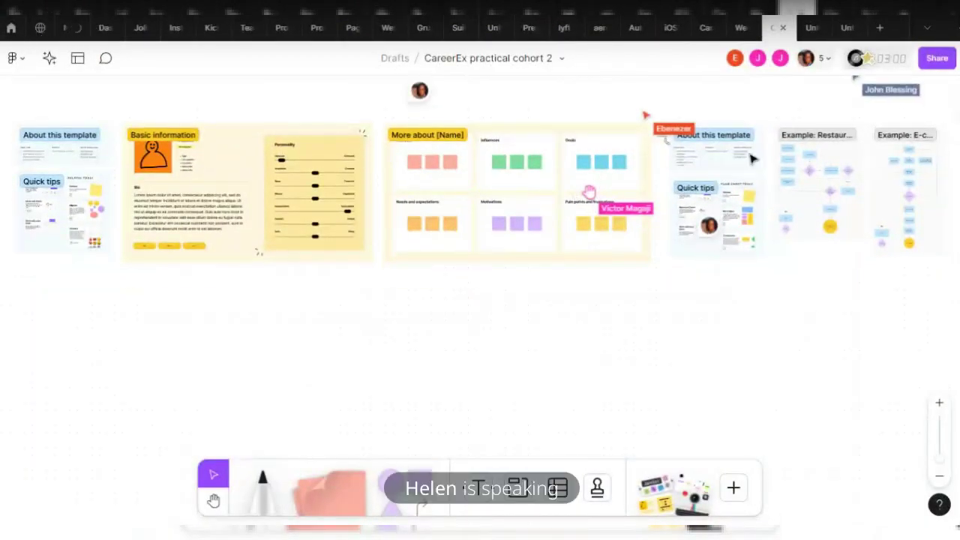
pyautogui.scroll(2, 250, 193)
pyautogui.scroll(-1, 753, 264)
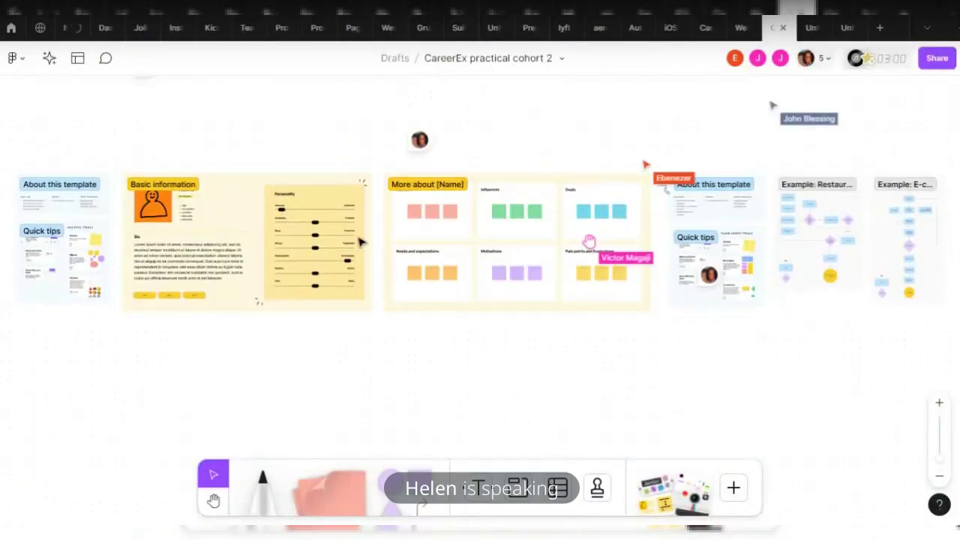
pyautogui.moveTo(180, 397); pyautogui.dragTo(566, 360)
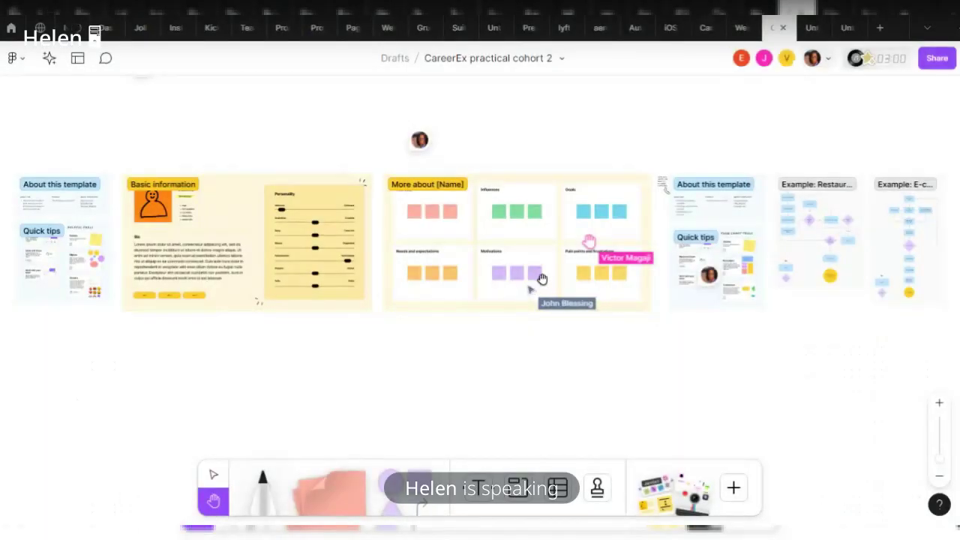
pyautogui.scroll(5, 537, 282)
pyautogui.moveTo(487, 256); pyautogui.dragTo(703, 475)
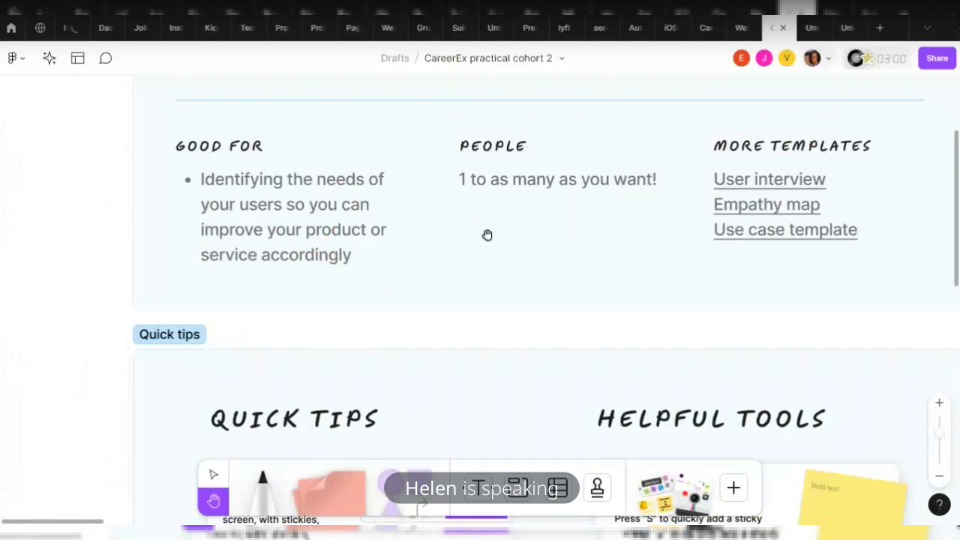
# Change the About card's PEOPLE heading to read PEOPLE'S
pyautogui.click(213, 473)
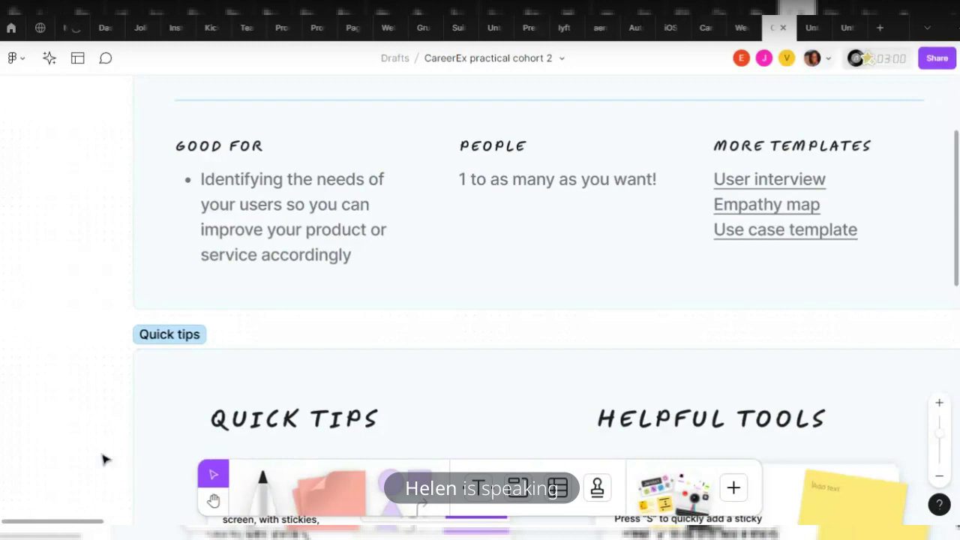
pyautogui.doubleClick(524, 148)
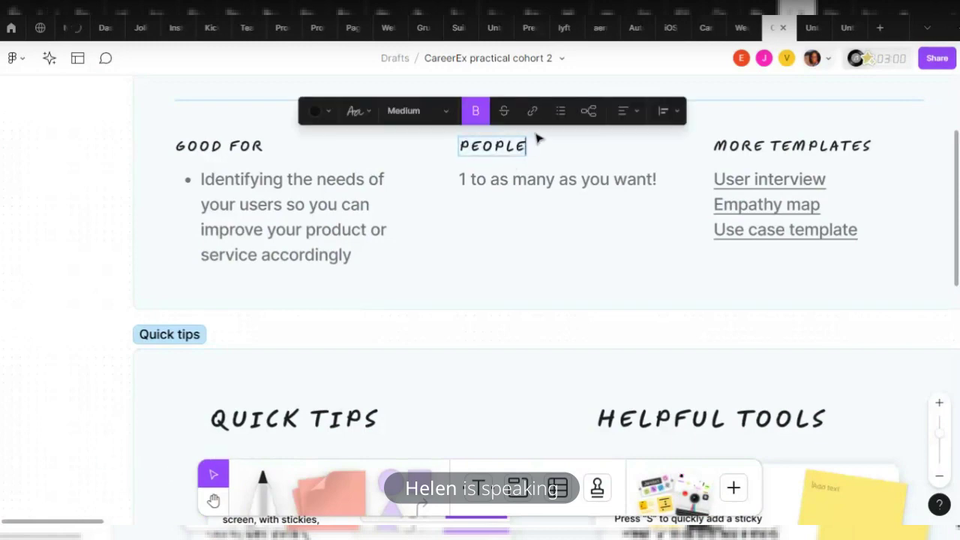
pyautogui.write("'s")
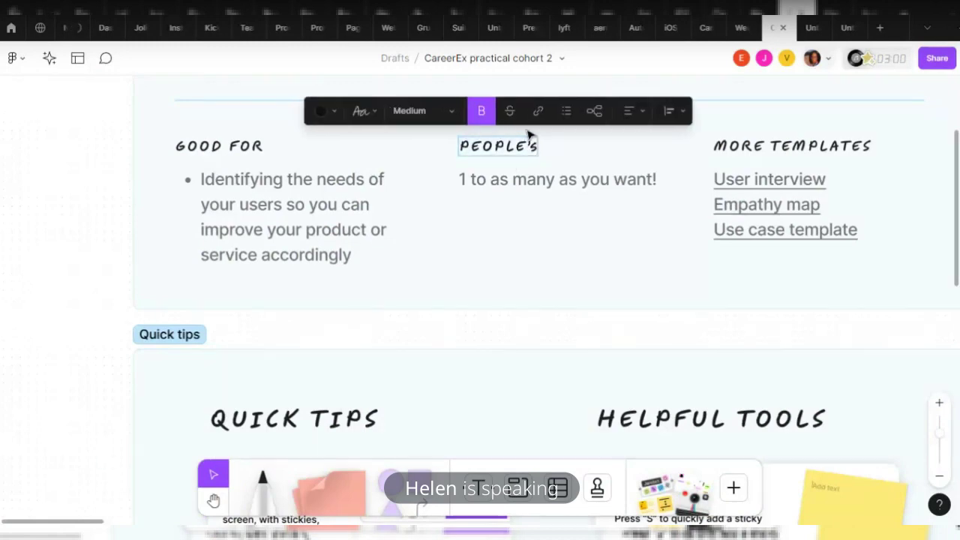
pyautogui.press('Escape')
# Pan the canvas to bring more of the Quick tips section into view
pyautogui.click(214, 501)
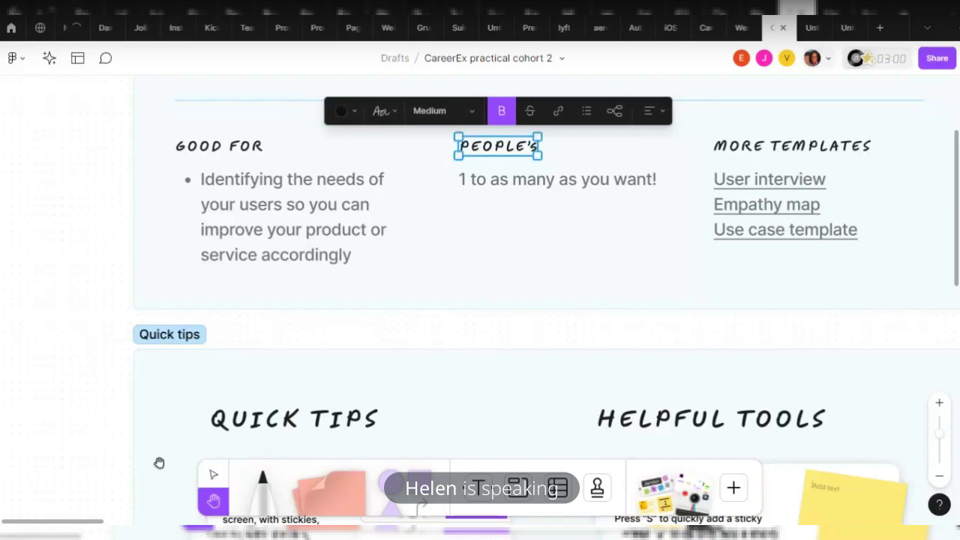
pyautogui.moveTo(582, 216); pyautogui.dragTo(511, 178)
pyautogui.hscroll(1, 511, 178)
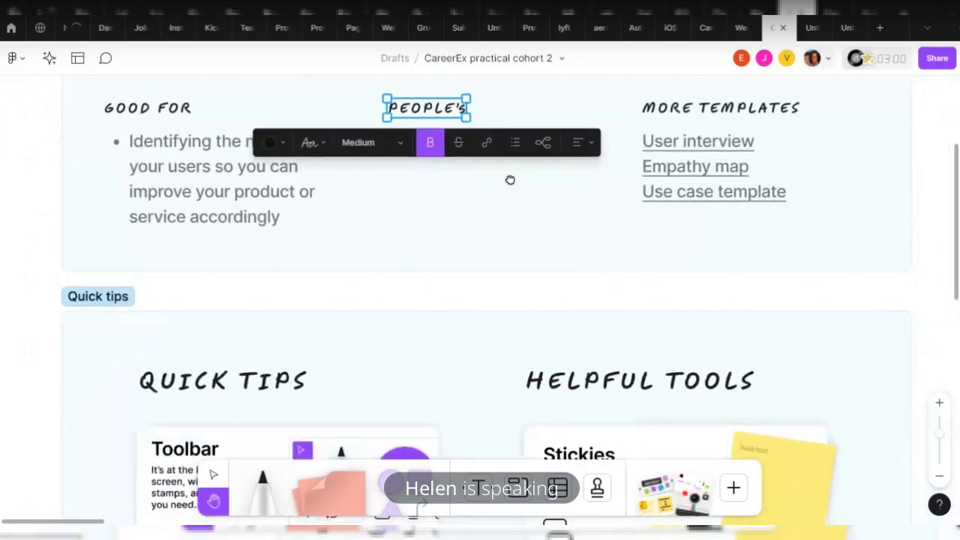
pyautogui.moveTo(657, 248); pyautogui.dragTo(742, 206)
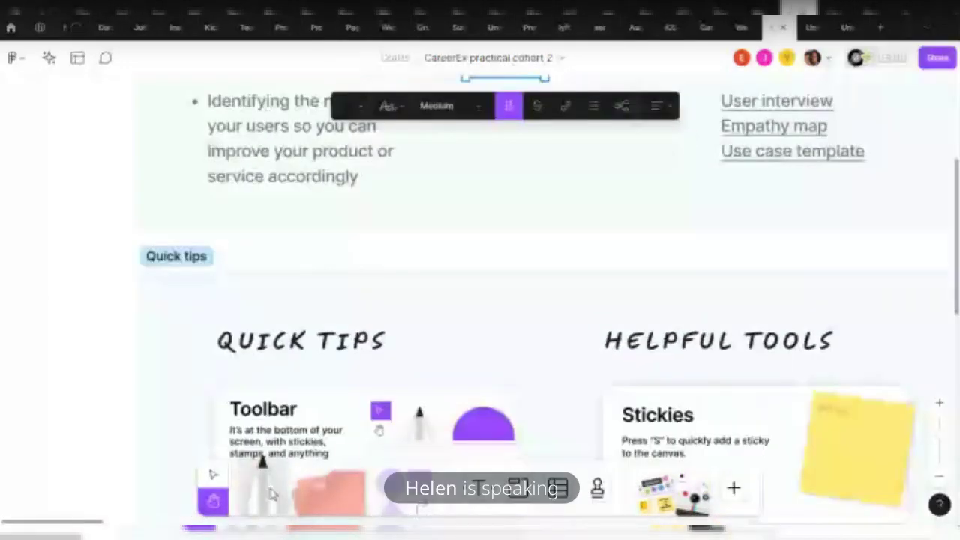
pyautogui.click(263, 484)
pyautogui.scroll(-2, 400, 375)
pyautogui.scroll(-5, 359, 384)
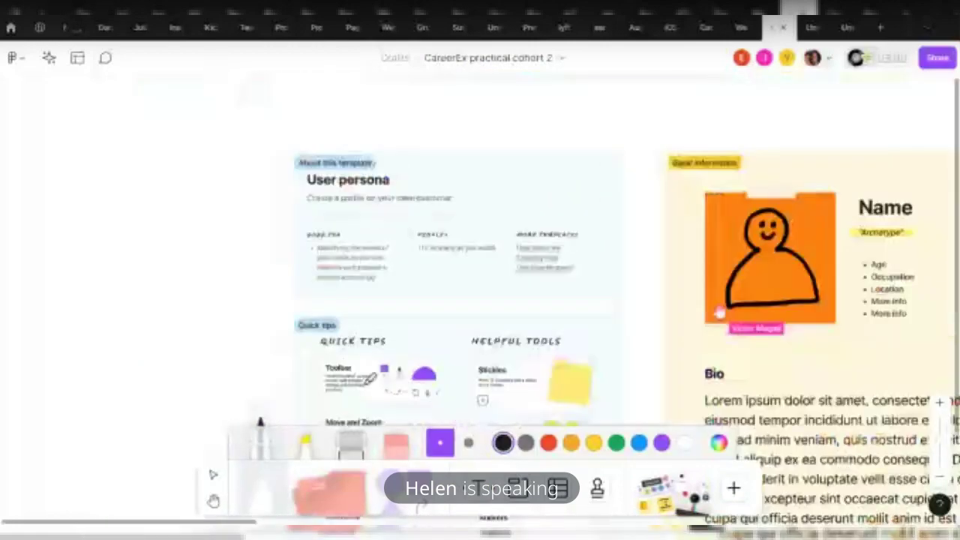
pyautogui.hscroll(-5, 363, 328)
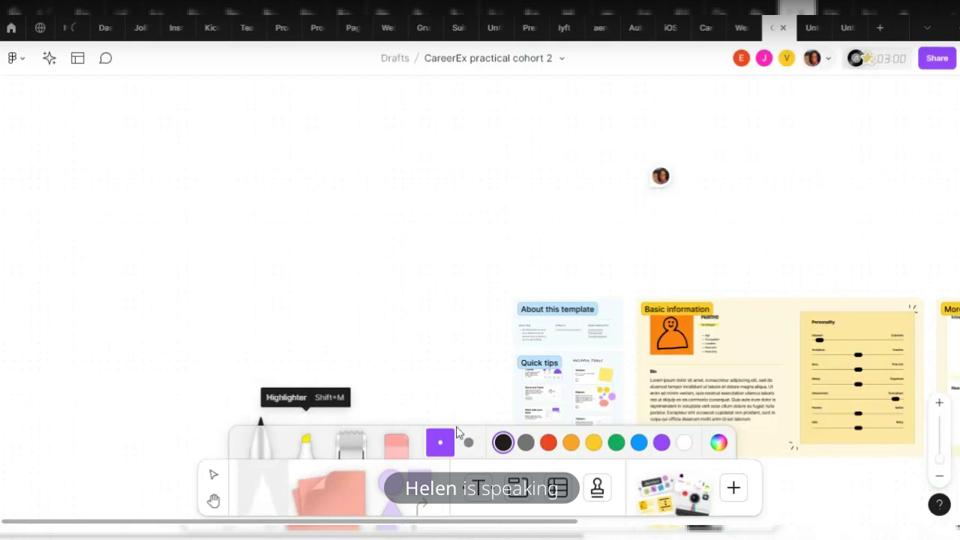
pyautogui.click(469, 443)
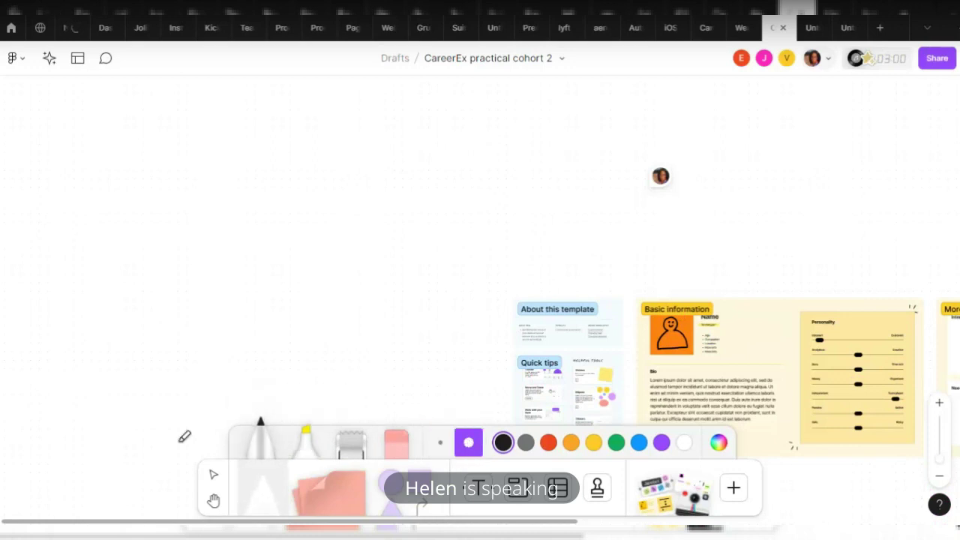
pyautogui.click(435, 444)
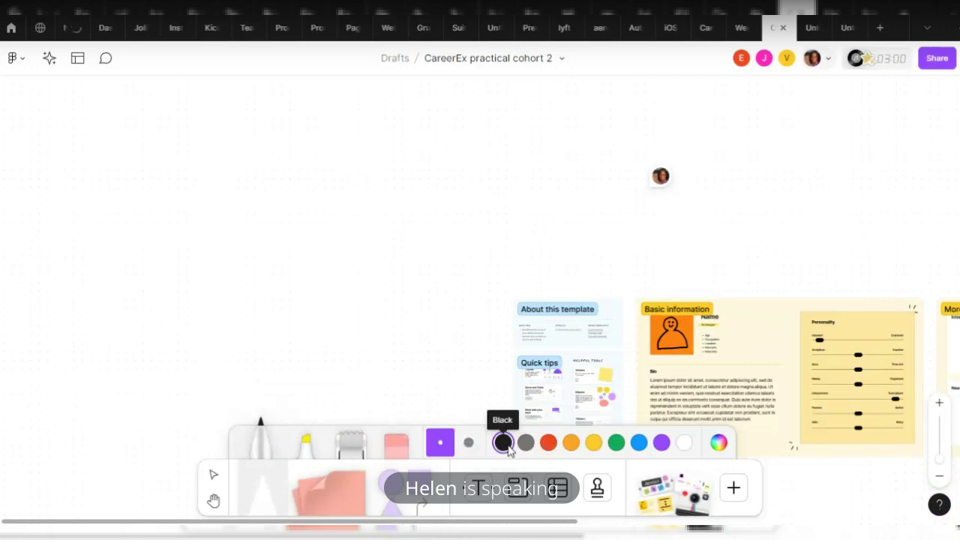
pyautogui.click(719, 443)
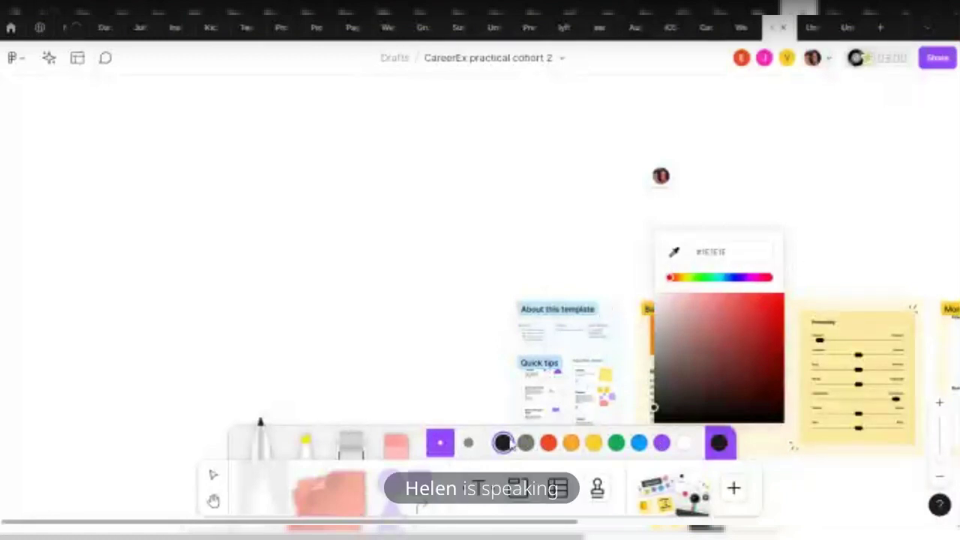
pyautogui.click(662, 444)
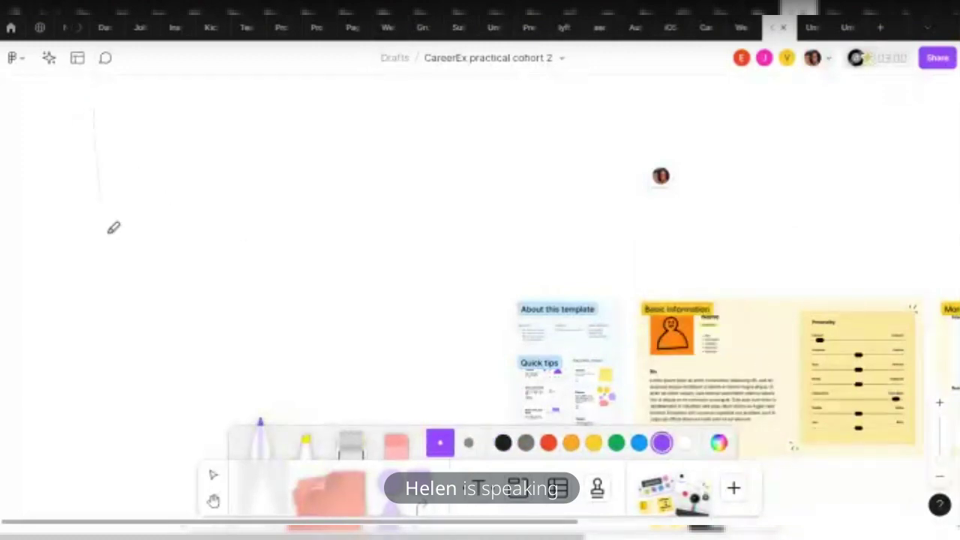
pyautogui.moveTo(108, 233); pyautogui.dragTo(128, 367)
pyautogui.moveTo(148, 134); pyautogui.dragTo(177, 346)
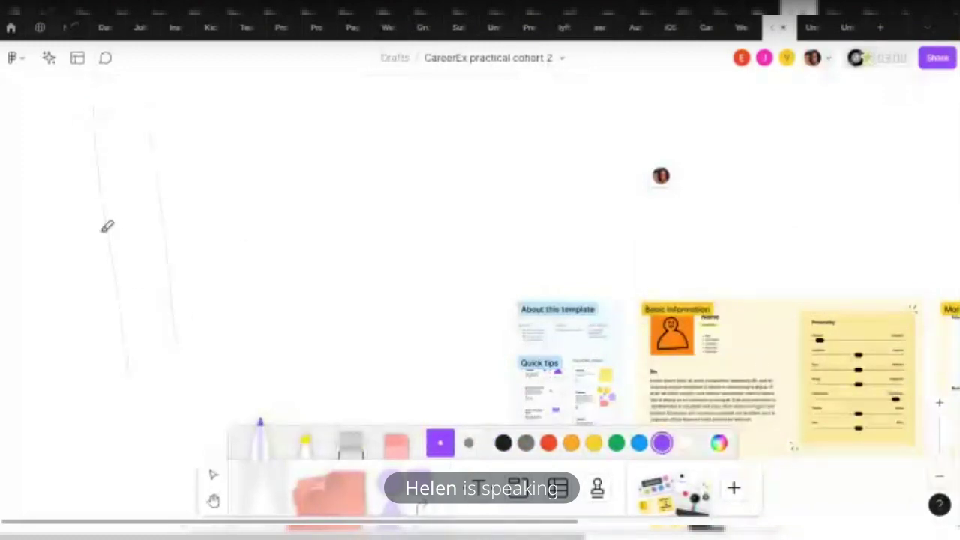
pyautogui.moveTo(102, 229)
pyautogui.mouseDown()
pyautogui.moveTo(170, 221)
pyautogui.moveTo(169, 238)
pyautogui.moveTo(234, 194)
pyautogui.moveTo(184, 220)
pyautogui.moveTo(270, 253)
pyautogui.mouseUp()
pyautogui.moveTo(249, 120)
pyautogui.mouseDown()
pyautogui.moveTo(278, 258)
pyautogui.moveTo(373, 229)
pyautogui.moveTo(326, 230)
pyautogui.moveTo(414, 257)
pyautogui.mouseUp()
pyautogui.moveTo(402, 187)
pyautogui.mouseDown()
pyautogui.moveTo(418, 256)
pyautogui.moveTo(478, 266)
pyautogui.moveTo(473, 274)
pyautogui.moveTo(266, 258)
pyautogui.moveTo(113, 208)
pyautogui.moveTo(161, 124)
pyautogui.moveTo(148, 229)
pyautogui.moveTo(105, 223)
pyautogui.mouseUp()
pyautogui.click(396, 444)
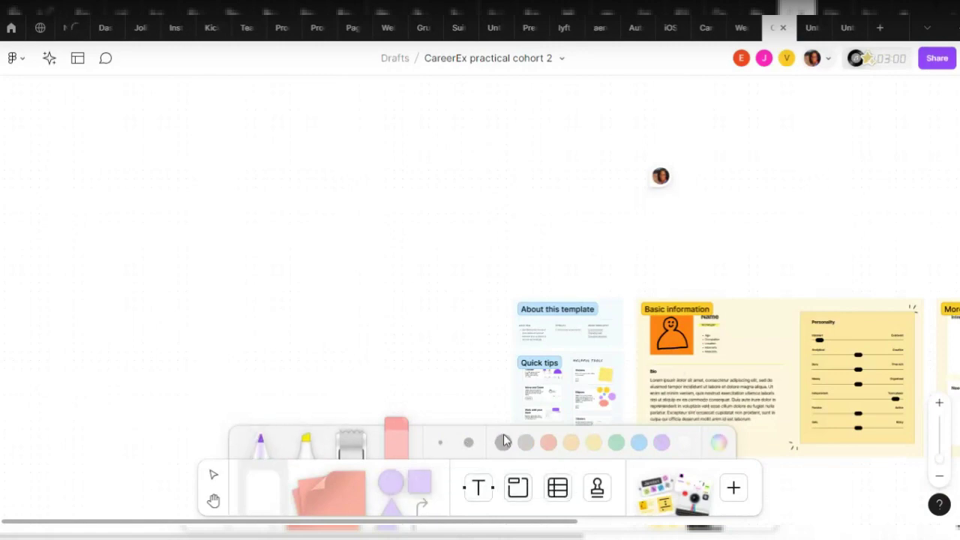
pyautogui.click(260, 449)
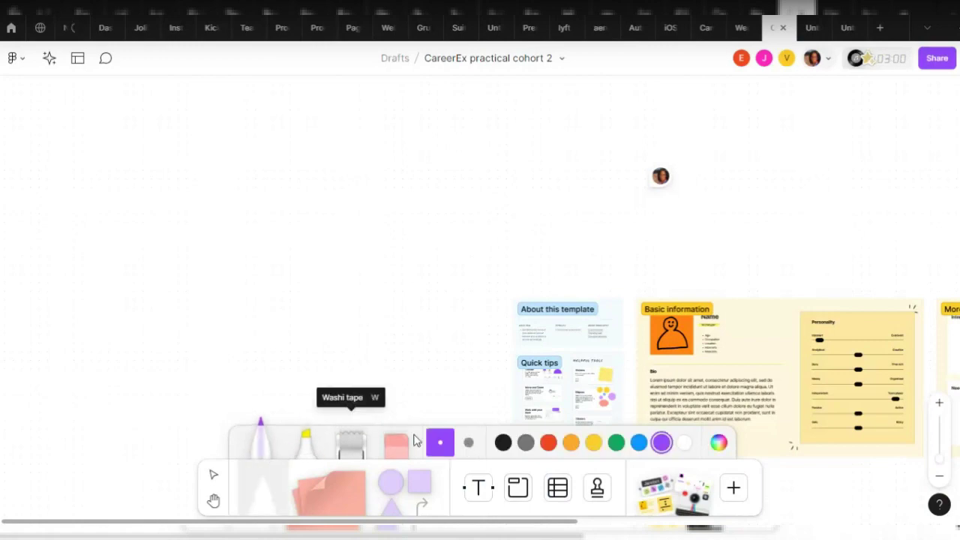
pyautogui.click(470, 444)
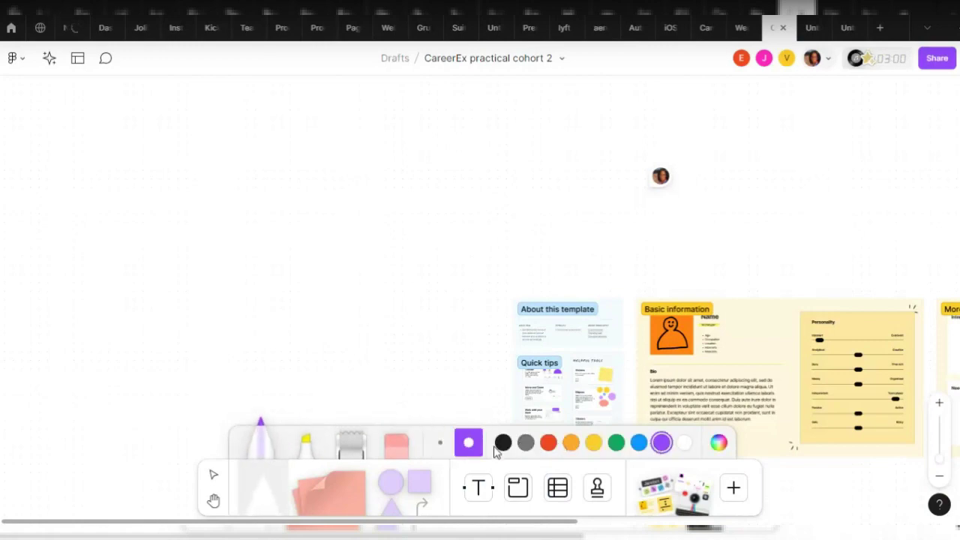
pyautogui.click(507, 446)
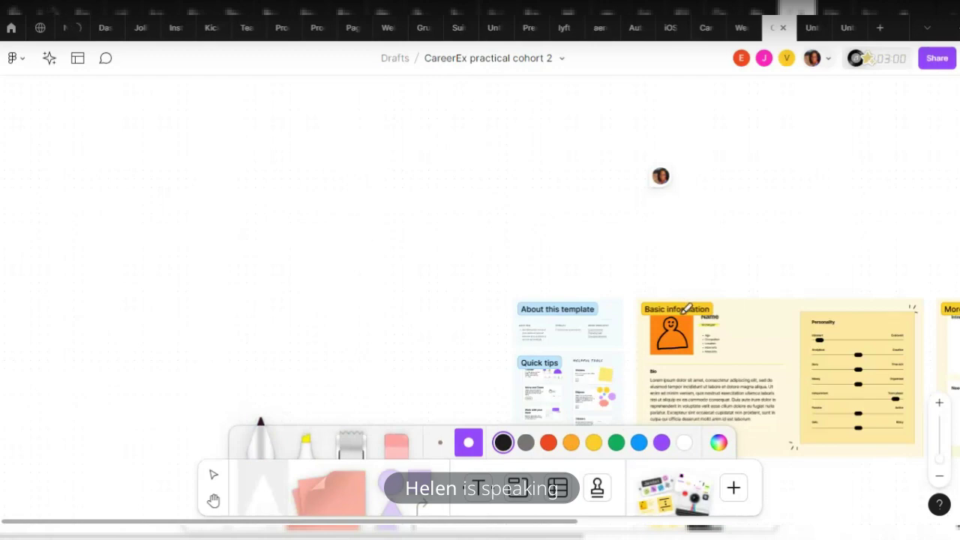
pyautogui.moveTo(96, 116)
pyautogui.mouseDown()
pyautogui.moveTo(107, 273)
pyautogui.moveTo(168, 332)
pyautogui.moveTo(323, 338)
pyautogui.mouseUp()
pyautogui.moveTo(97, 117)
pyautogui.mouseDown()
pyautogui.moveTo(325, 293)
pyautogui.moveTo(324, 342)
pyautogui.mouseUp()
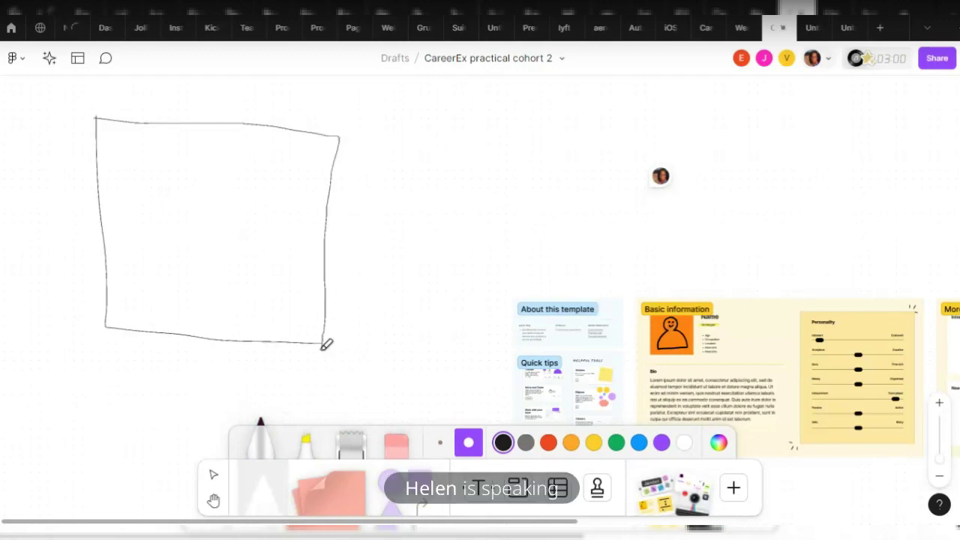
pyautogui.moveTo(186, 153)
pyautogui.mouseDown()
pyautogui.moveTo(252, 223)
pyautogui.moveTo(159, 144)
pyautogui.mouseUp()
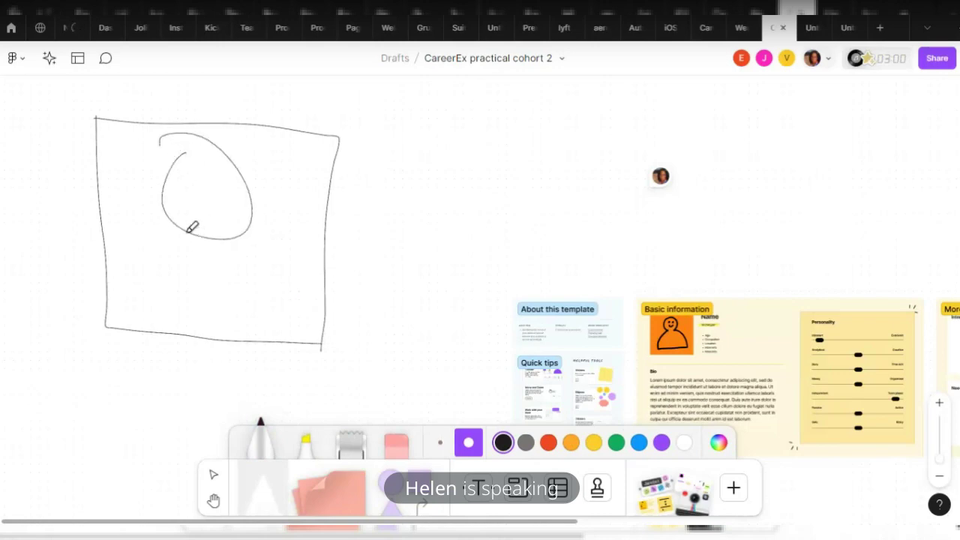
pyautogui.moveTo(188, 230)
pyautogui.mouseDown()
pyautogui.moveTo(114, 290)
pyautogui.moveTo(203, 322)
pyautogui.moveTo(279, 326)
pyautogui.moveTo(281, 284)
pyautogui.moveTo(223, 263)
pyautogui.moveTo(212, 234)
pyautogui.mouseUp()
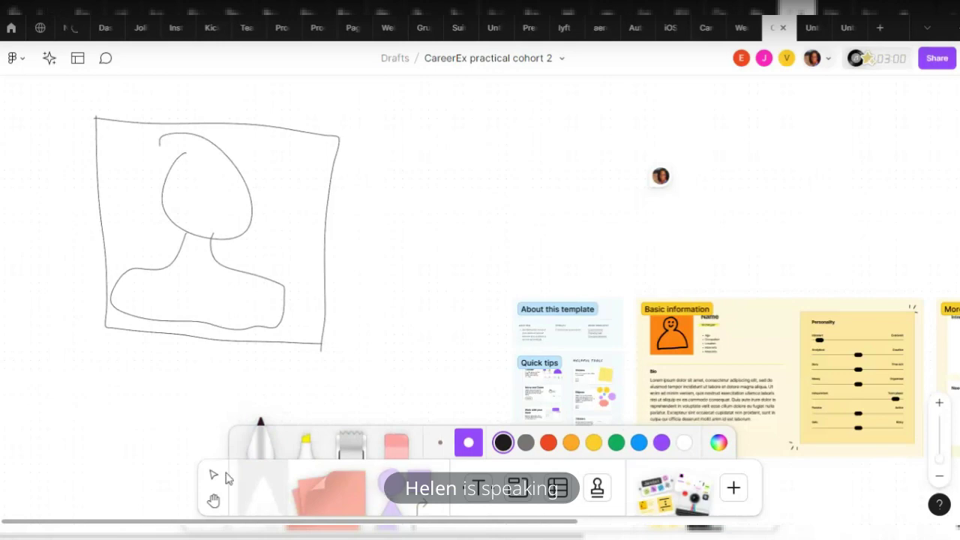
pyautogui.click(397, 441)
pyautogui.moveTo(217, 203)
pyautogui.mouseDown()
pyautogui.moveTo(200, 249)
pyautogui.moveTo(112, 187)
pyautogui.mouseUp()
pyautogui.moveTo(199, 255)
pyautogui.mouseDown()
pyautogui.moveTo(307, 300)
pyautogui.moveTo(302, 251)
pyautogui.mouseUp()
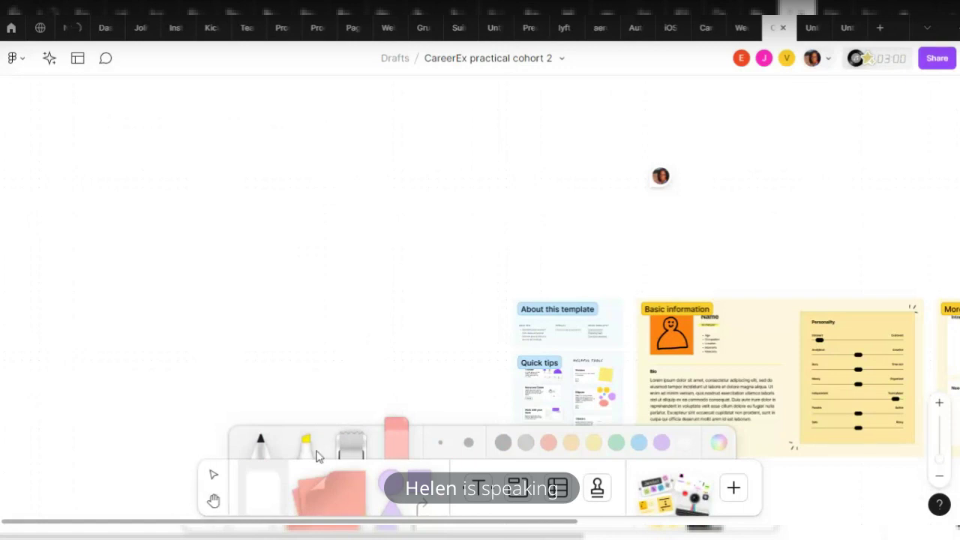
pyautogui.click(260, 444)
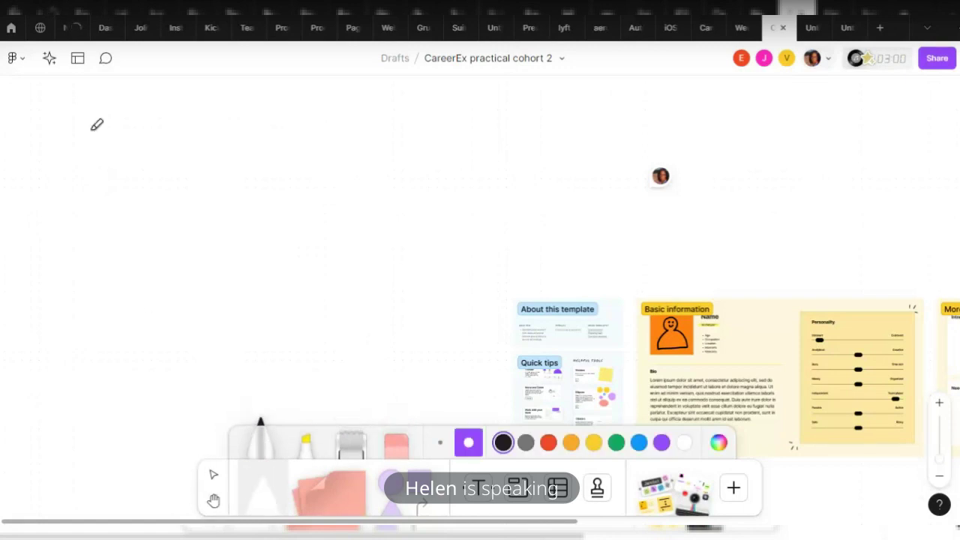
# Draw a square box with the black marker, redrawing its bottom edge, and sketch a figure inside
pyautogui.moveTo(81, 83)
pyautogui.mouseDown()
pyautogui.moveTo(69, 307)
pyautogui.moveTo(81, 322)
pyautogui.moveTo(339, 322)
pyautogui.mouseUp()
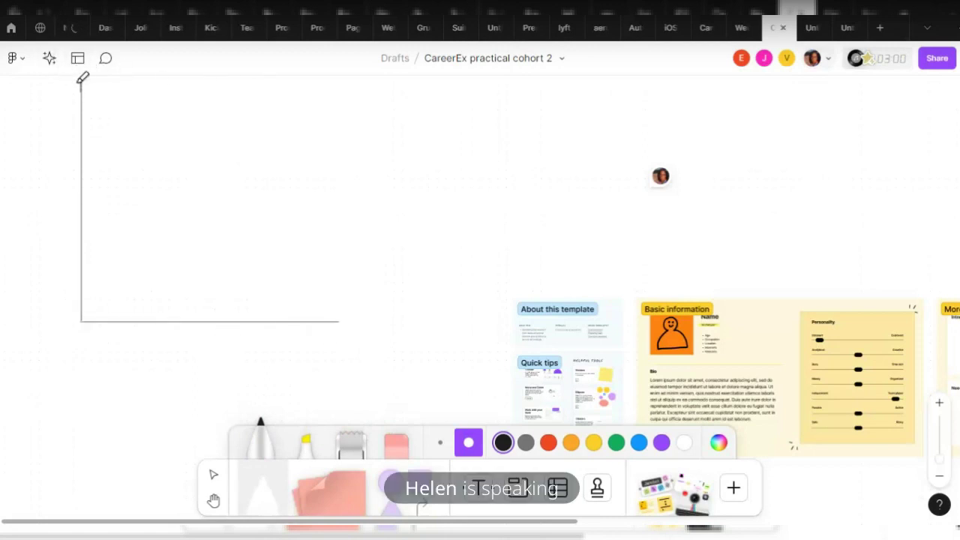
pyautogui.moveTo(82, 82); pyautogui.dragTo(363, 123)
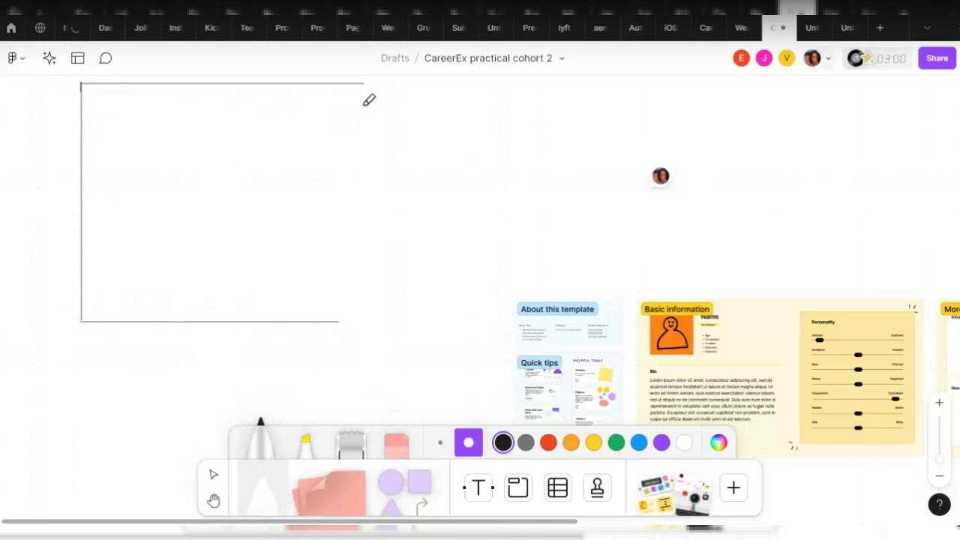
pyautogui.moveTo(362, 83); pyautogui.dragTo(360, 321)
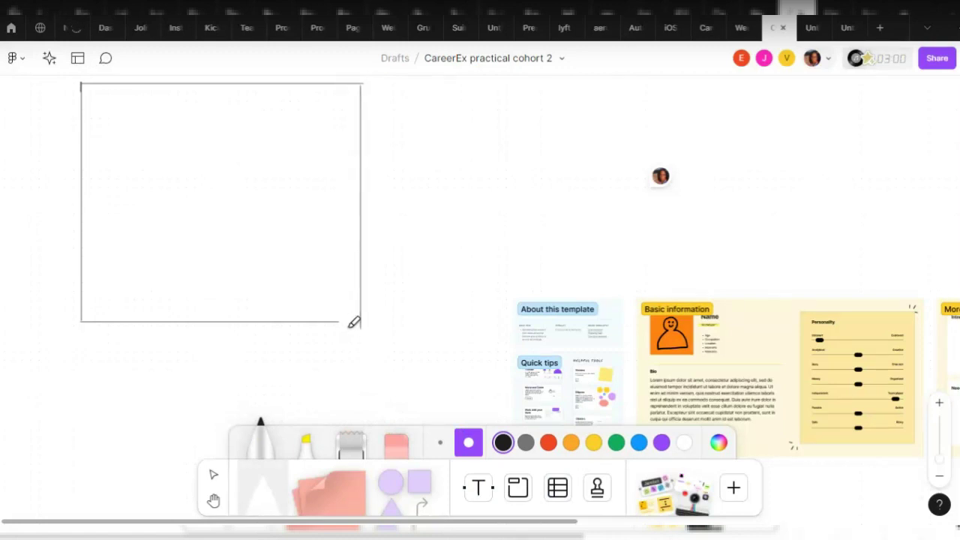
pyautogui.click(396, 445)
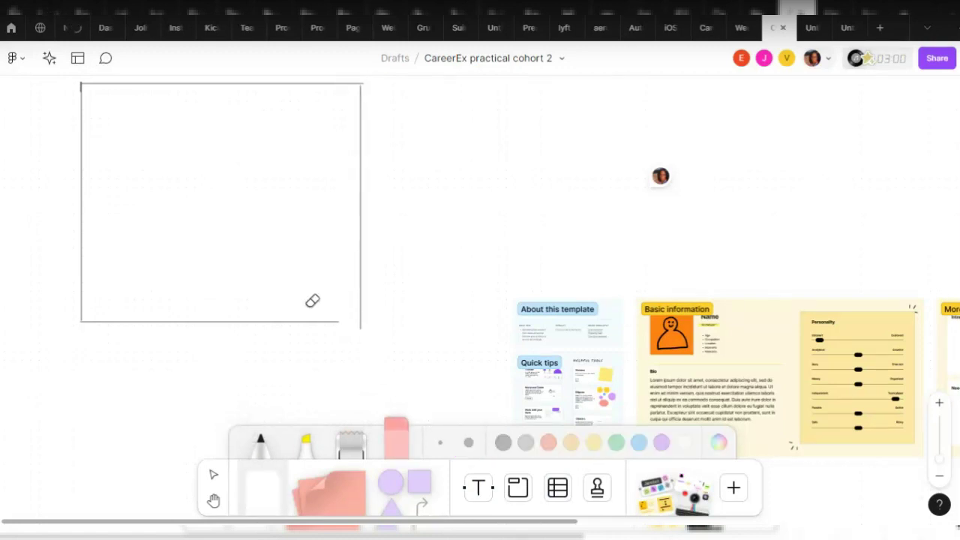
pyautogui.click(342, 322)
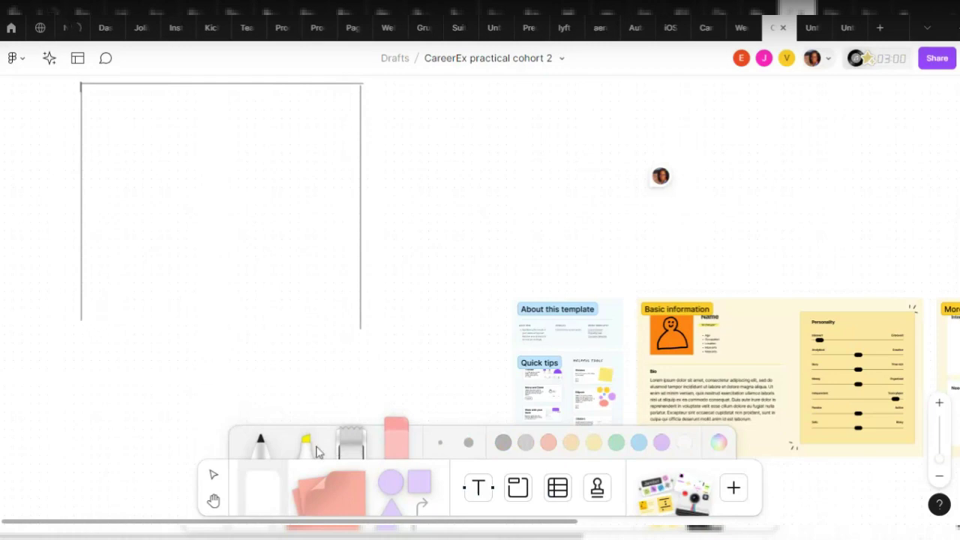
pyautogui.click(261, 443)
pyautogui.moveTo(81, 319); pyautogui.dragTo(363, 321)
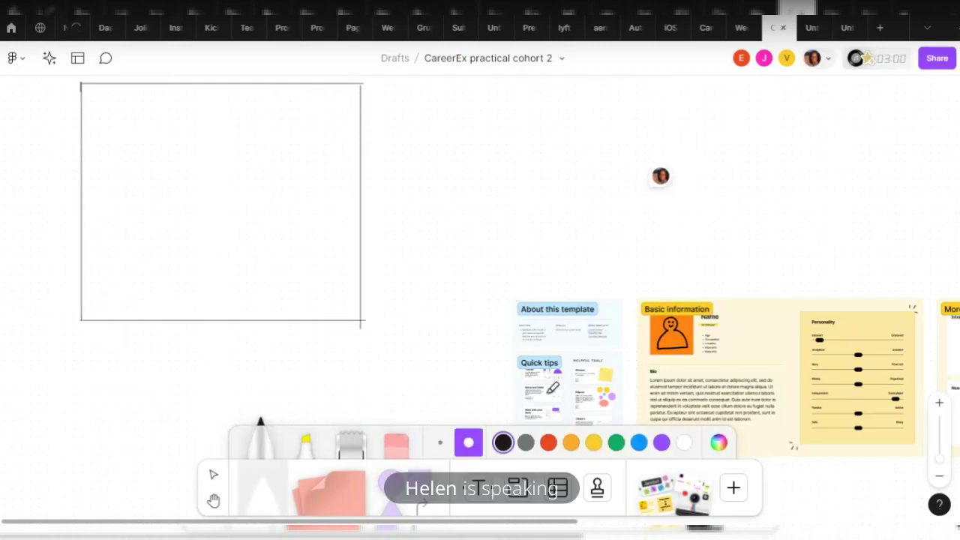
pyautogui.moveTo(229, 113)
pyautogui.mouseDown()
pyautogui.moveTo(174, 157)
pyautogui.moveTo(263, 154)
pyautogui.moveTo(198, 120)
pyautogui.moveTo(229, 123)
pyautogui.moveTo(193, 185)
pyautogui.moveTo(195, 145)
pyautogui.moveTo(210, 155)
pyautogui.moveTo(183, 141)
pyautogui.moveTo(224, 147)
pyautogui.moveTo(227, 163)
pyautogui.moveTo(222, 144)
pyautogui.moveTo(193, 154)
pyautogui.moveTo(235, 162)
pyautogui.moveTo(194, 167)
pyautogui.moveTo(210, 182)
pyautogui.moveTo(236, 167)
pyautogui.moveTo(213, 171)
pyautogui.moveTo(151, 214)
pyautogui.moveTo(129, 261)
pyautogui.moveTo(262, 280)
pyautogui.moveTo(321, 255)
pyautogui.moveTo(314, 223)
pyautogui.moveTo(239, 218)
pyautogui.moveTo(224, 185)
pyautogui.mouseUp()
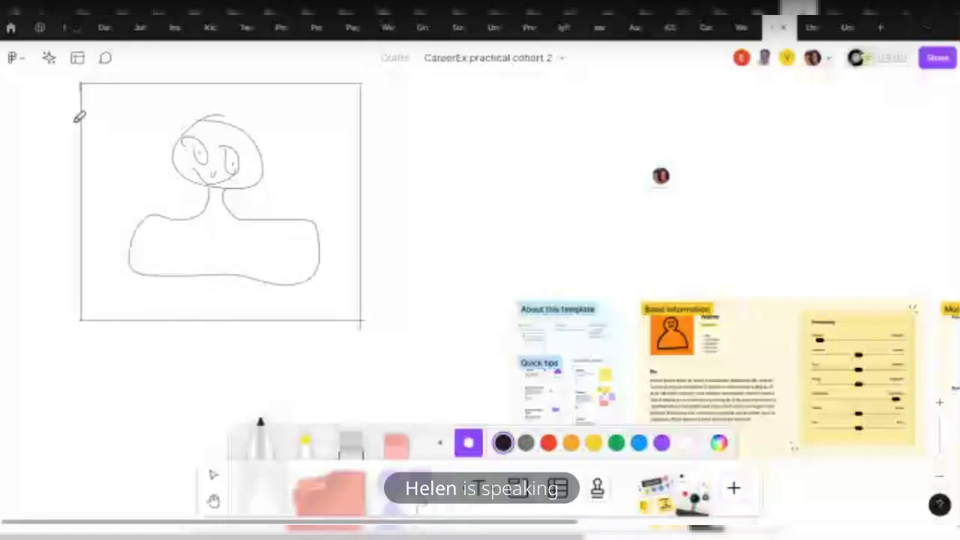
pyautogui.click(105, 58)
pyautogui.click(664, 143)
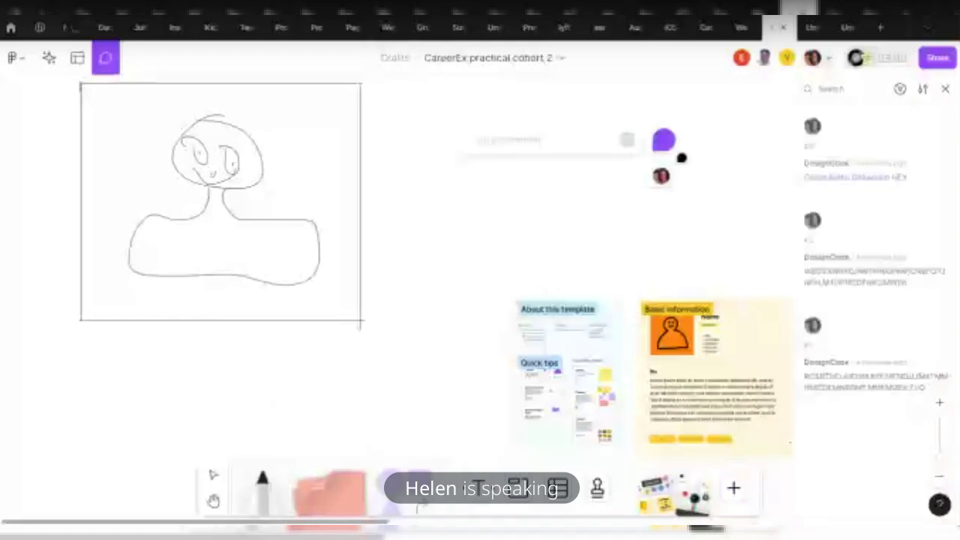
pyautogui.write('ggg')
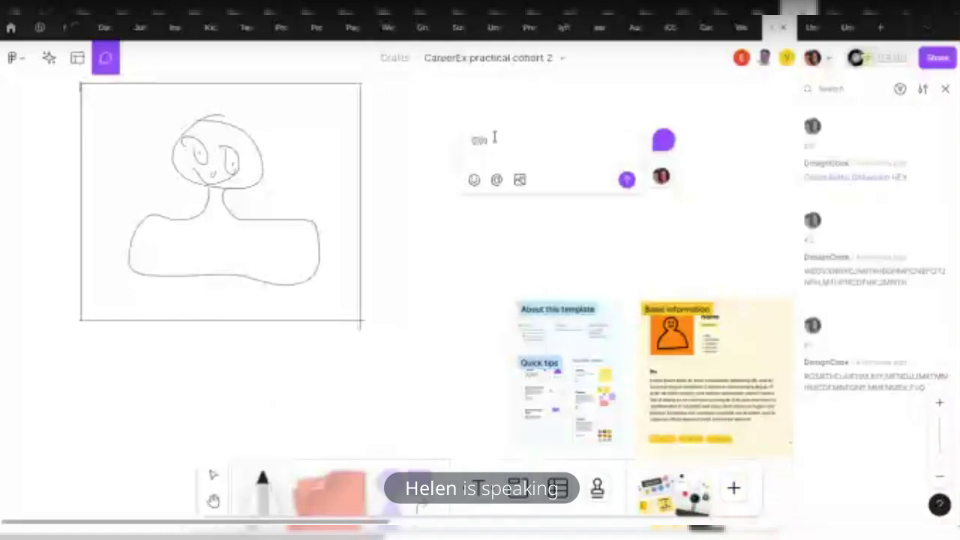
pyautogui.write('hn')
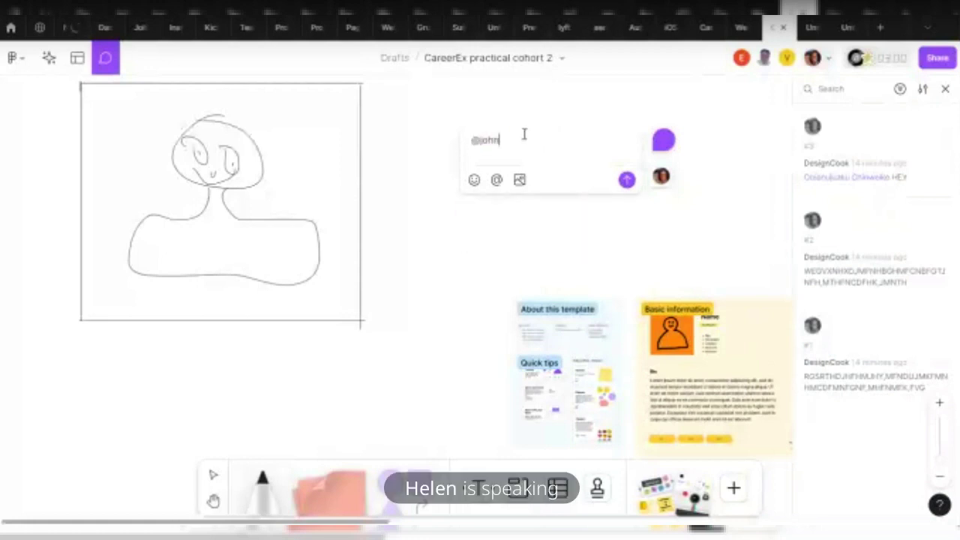
pyautogui.write(' b')
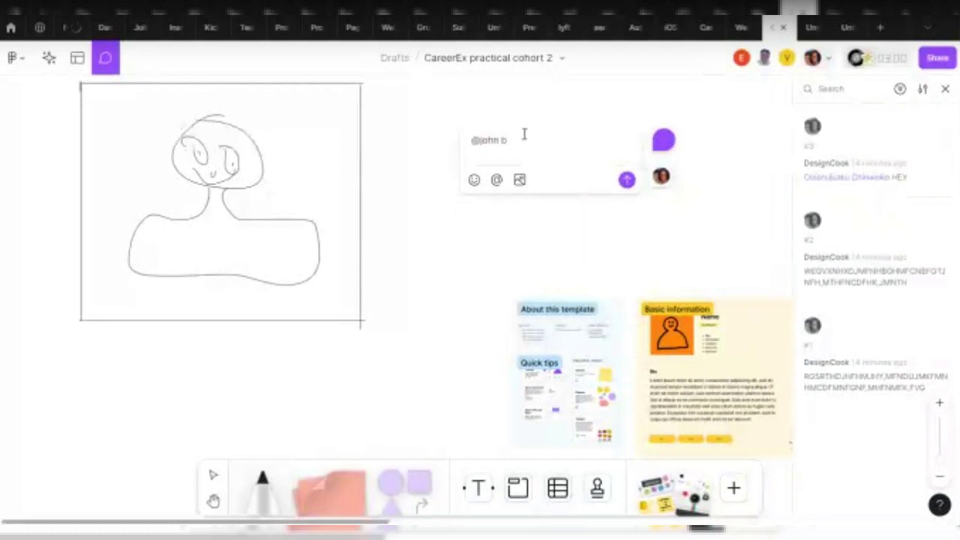
pyautogui.press('BackSpace')
pyautogui.press('BackSpace')
pyautogui.write('chin')
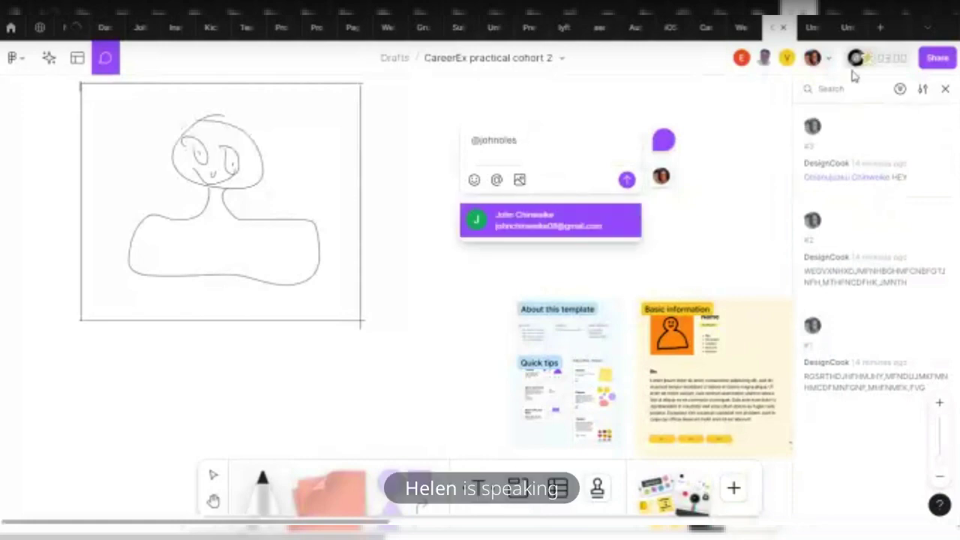
pyautogui.click(938, 58)
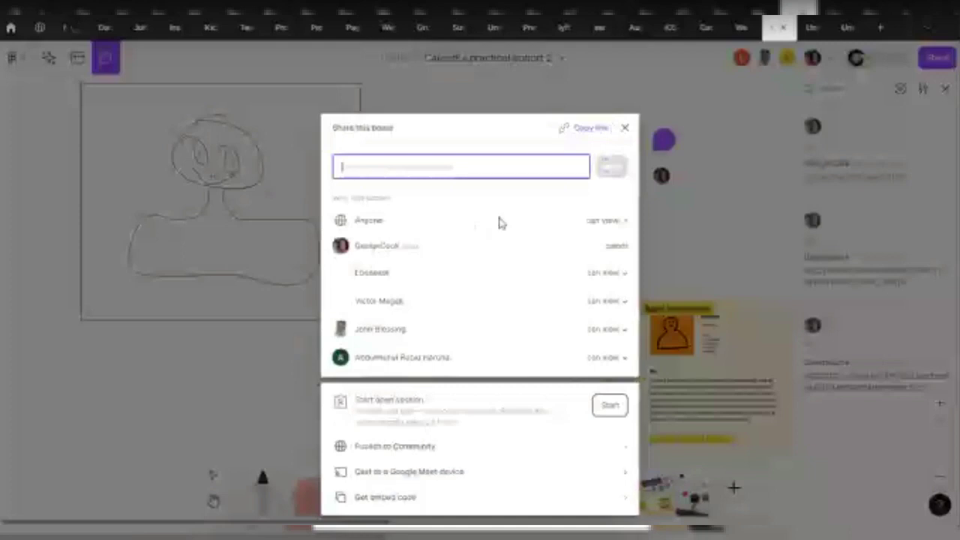
# Check a member's permission options in Share this board, then close the sharing dialog
pyautogui.click(614, 330)
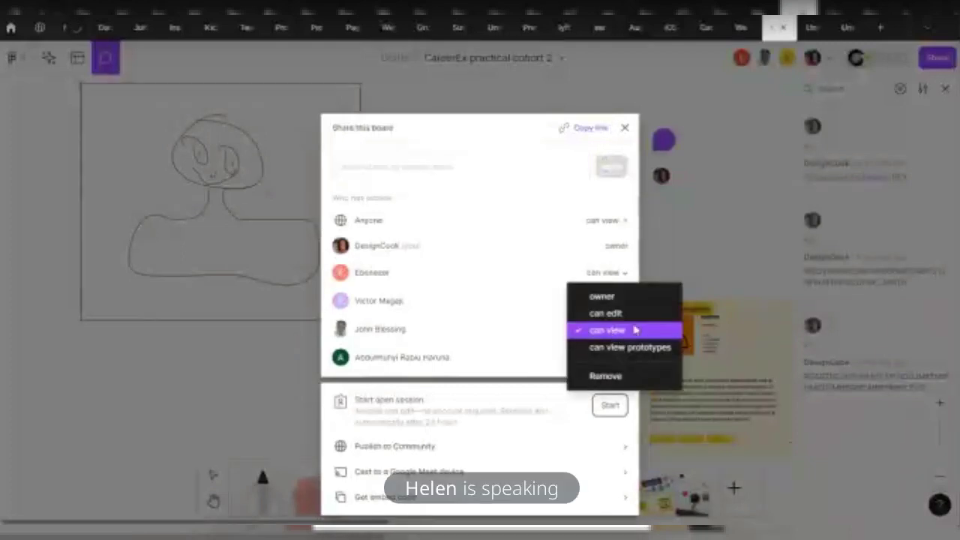
pyautogui.click(643, 187)
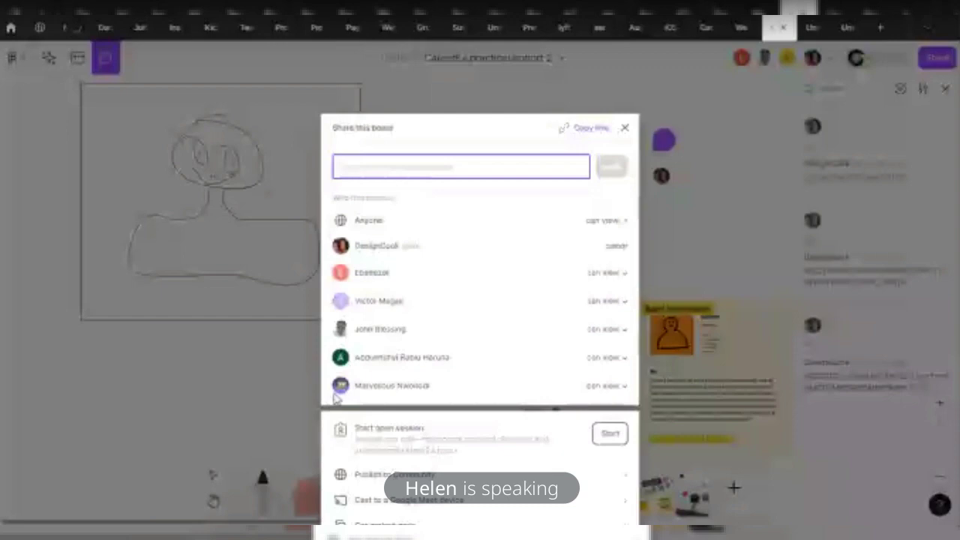
pyautogui.click(727, 173)
pyautogui.click(460, 135)
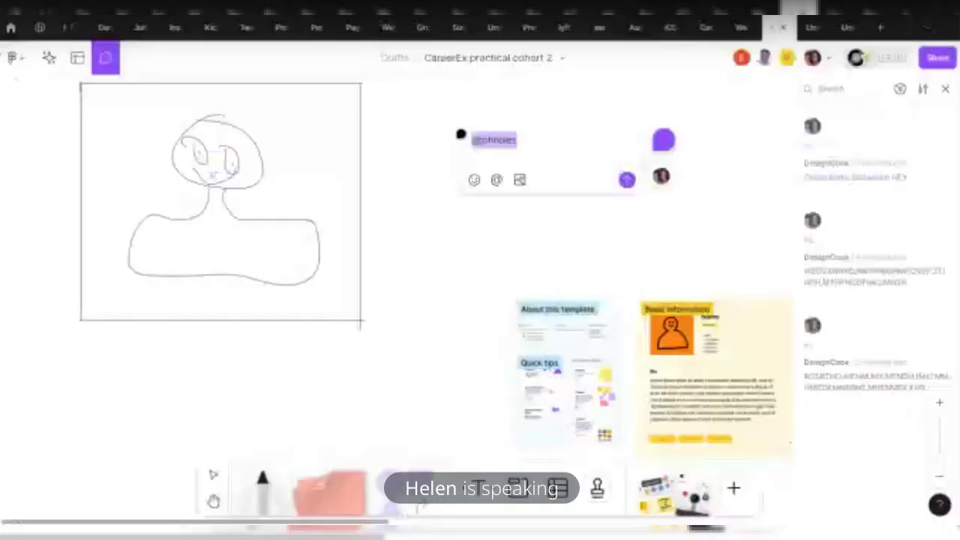
pyautogui.press('BackSpace')
pyautogui.write('m')
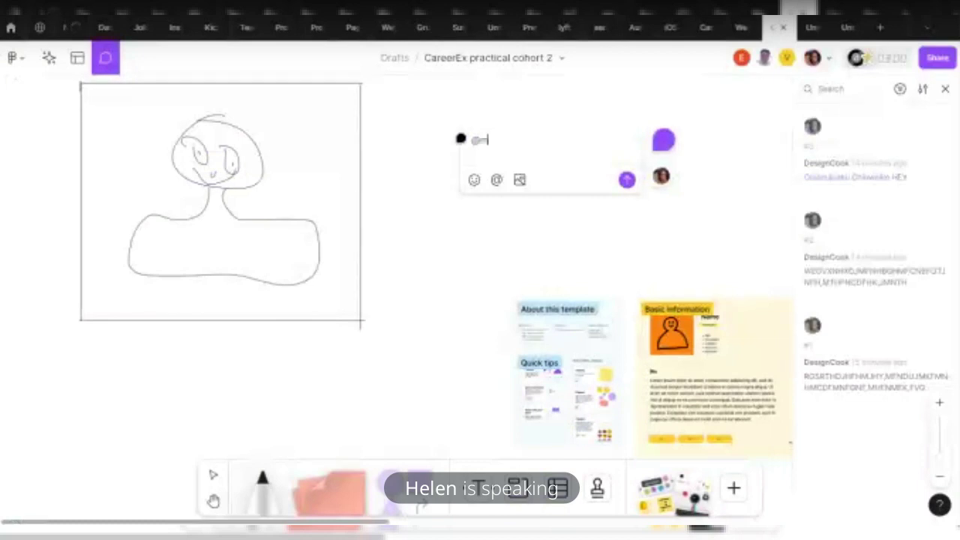
pyautogui.write('arve')
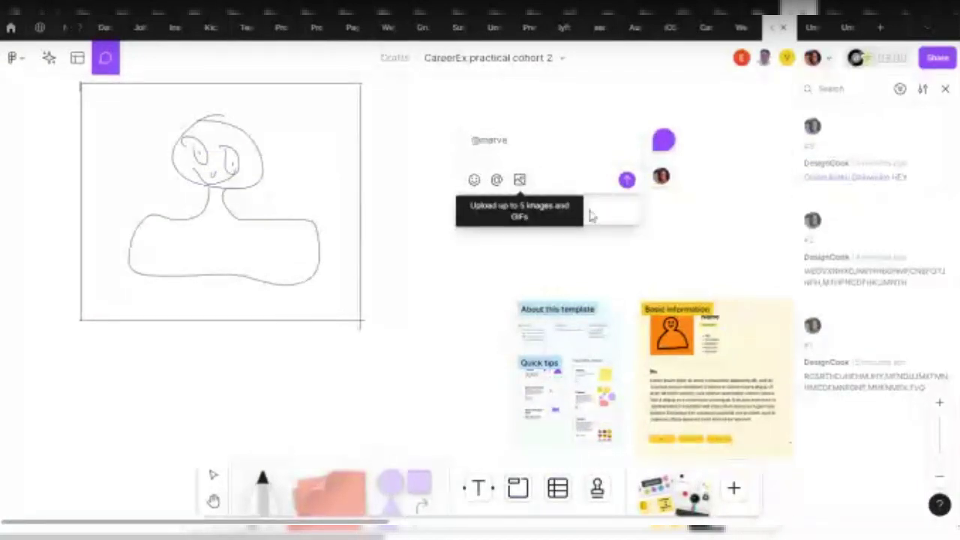
pyautogui.moveTo(532, 145); pyautogui.dragTo(414, 142)
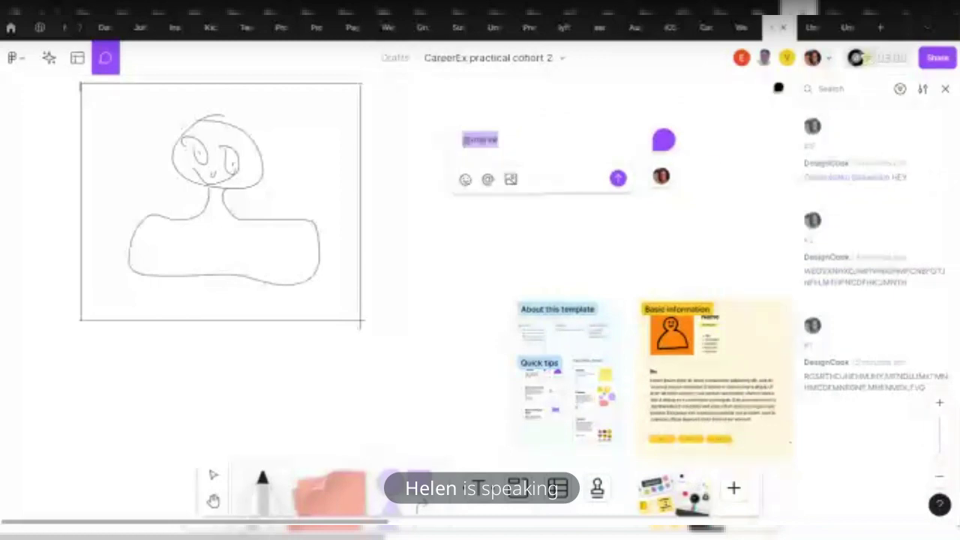
# View an existing comment thread, then briefly check the templates browser
pyautogui.click(660, 179)
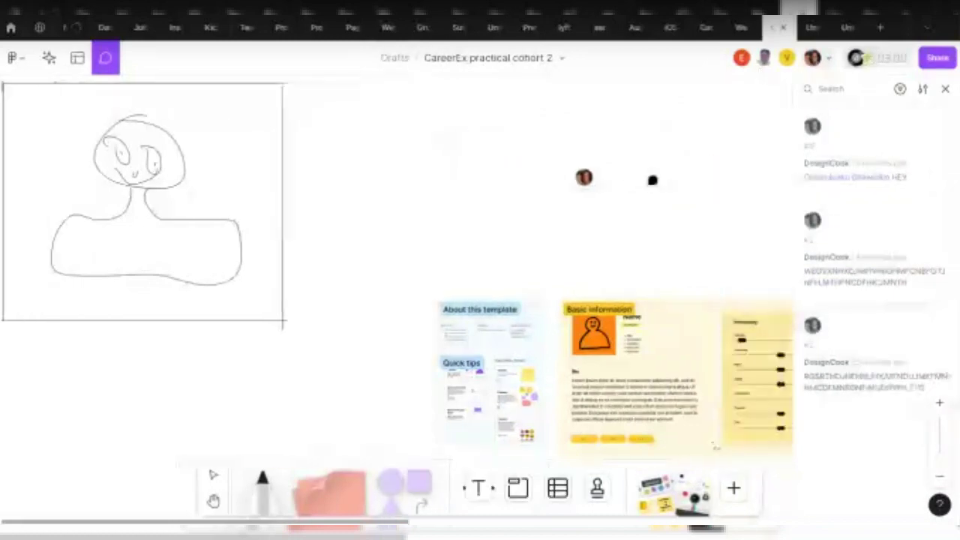
pyautogui.click(77, 58)
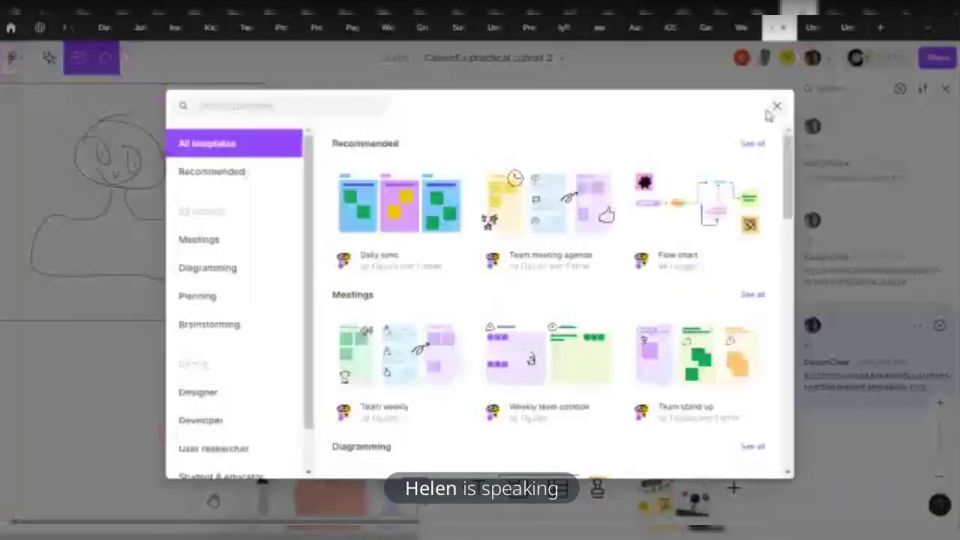
pyautogui.click(776, 107)
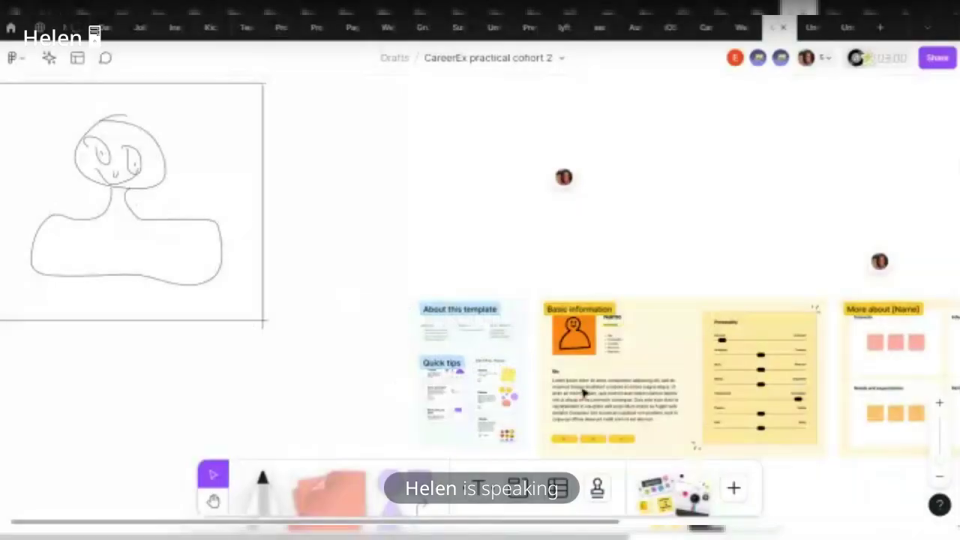
# Lay a washi tape strip across the board
pyautogui.click(262, 482)
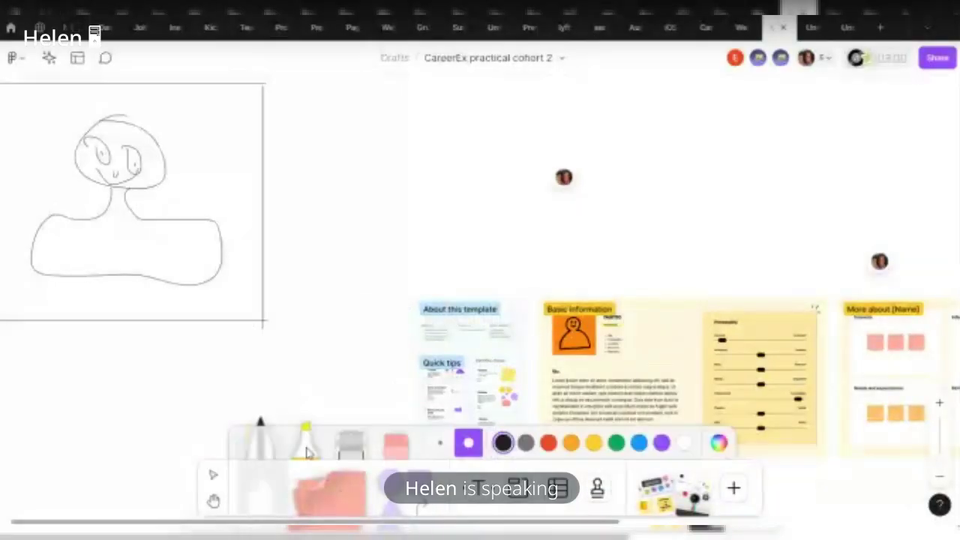
pyautogui.click(350, 442)
pyautogui.moveTo(315, 138)
pyautogui.mouseDown()
pyautogui.moveTo(547, 134)
pyautogui.moveTo(583, 168)
pyautogui.moveTo(647, 129)
pyautogui.mouseUp()
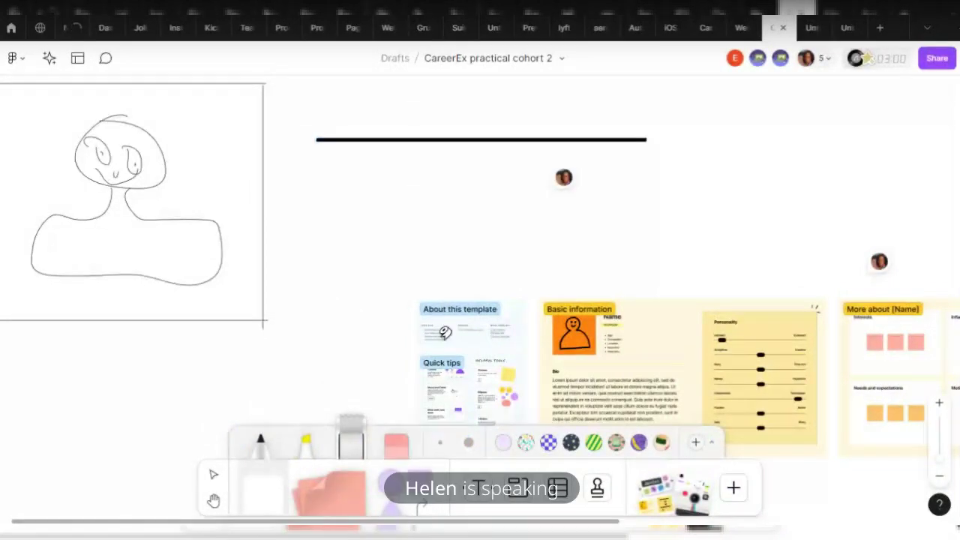
# Highlight the sketch's right eye yellow, then its left eye and body purple
pyautogui.click(396, 444)
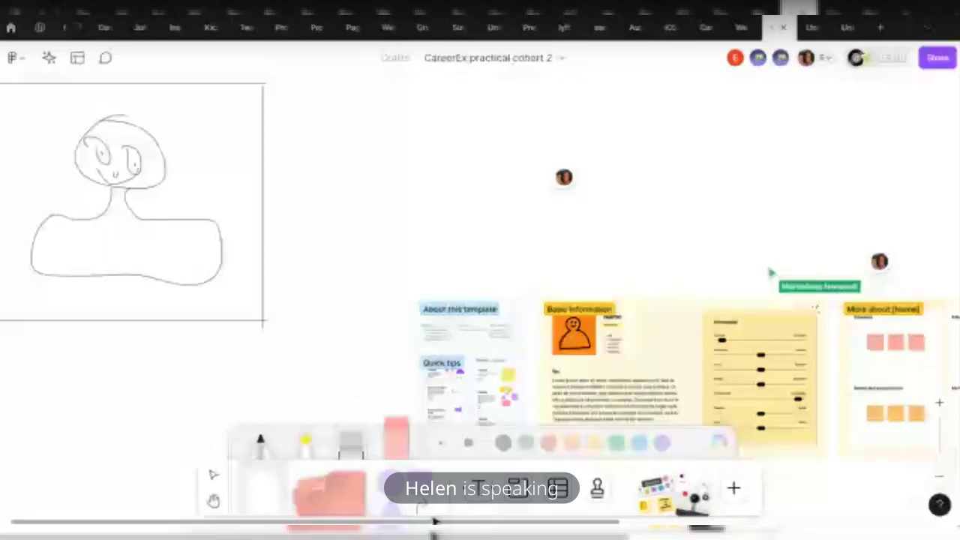
pyautogui.click(306, 441)
pyautogui.hscroll(-3, 480, 225)
pyautogui.moveTo(272, 144); pyautogui.dragTo(275, 171)
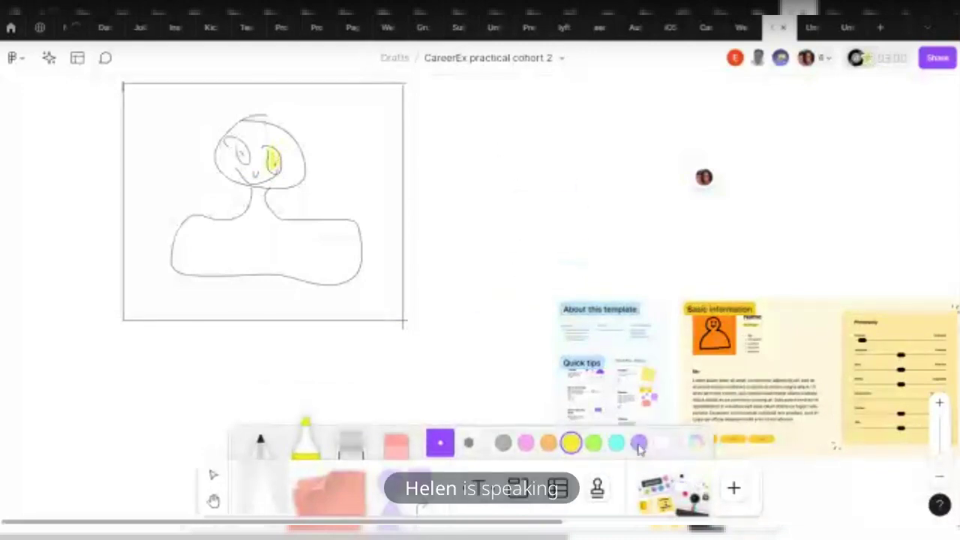
pyautogui.click(639, 444)
pyautogui.moveTo(239, 139)
pyautogui.mouseDown()
pyautogui.moveTo(251, 159)
pyautogui.moveTo(230, 131)
pyautogui.moveTo(240, 157)
pyautogui.moveTo(252, 157)
pyautogui.moveTo(244, 150)
pyautogui.moveTo(255, 161)
pyautogui.moveTo(248, 144)
pyautogui.moveTo(239, 150)
pyautogui.mouseUp()
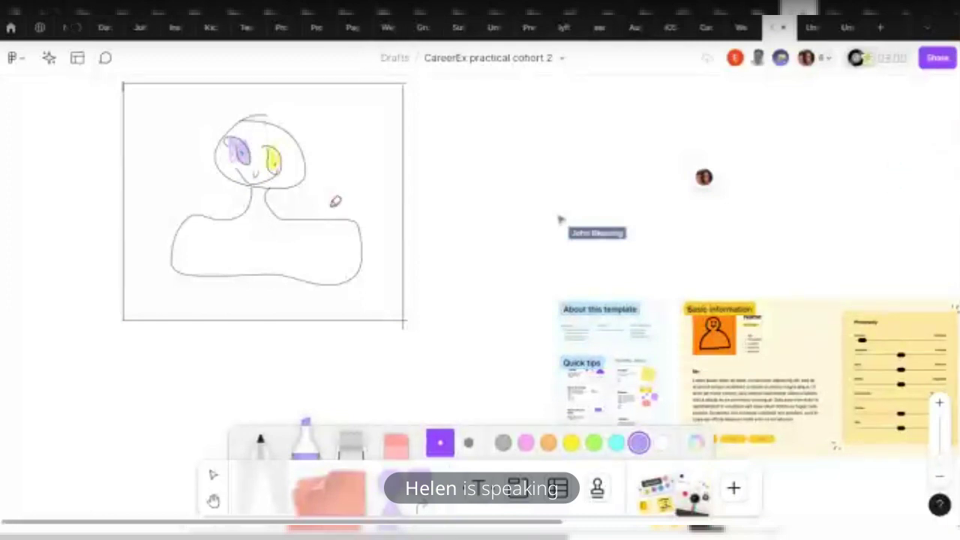
pyautogui.moveTo(271, 225)
pyautogui.mouseDown()
pyautogui.moveTo(240, 259)
pyautogui.moveTo(278, 245)
pyautogui.moveTo(294, 261)
pyautogui.moveTo(166, 224)
pyautogui.moveTo(291, 220)
pyautogui.moveTo(317, 230)
pyautogui.mouseUp()
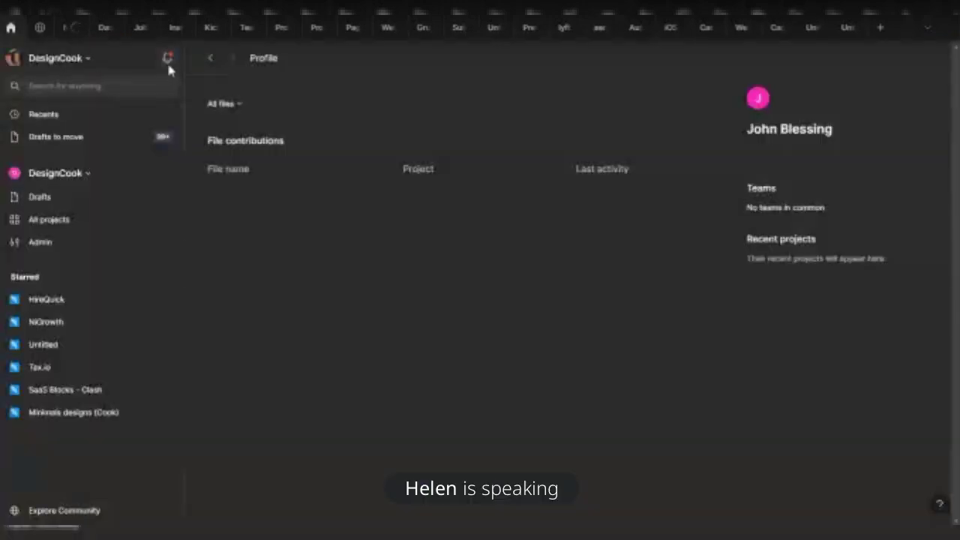
# Reply 'Yes sir!' to the CareerEx mention from the notifications list
pyautogui.click(166, 59)
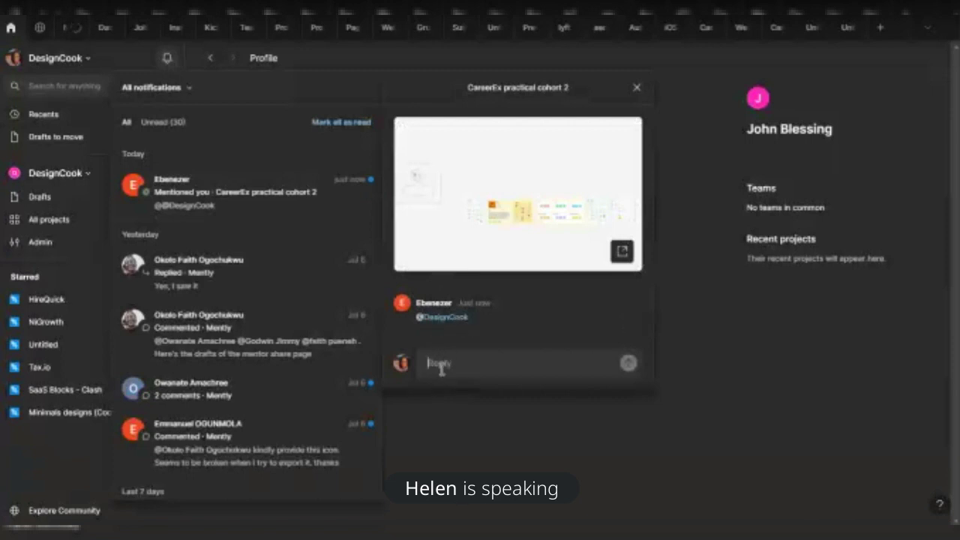
pyautogui.write('Yes sir')
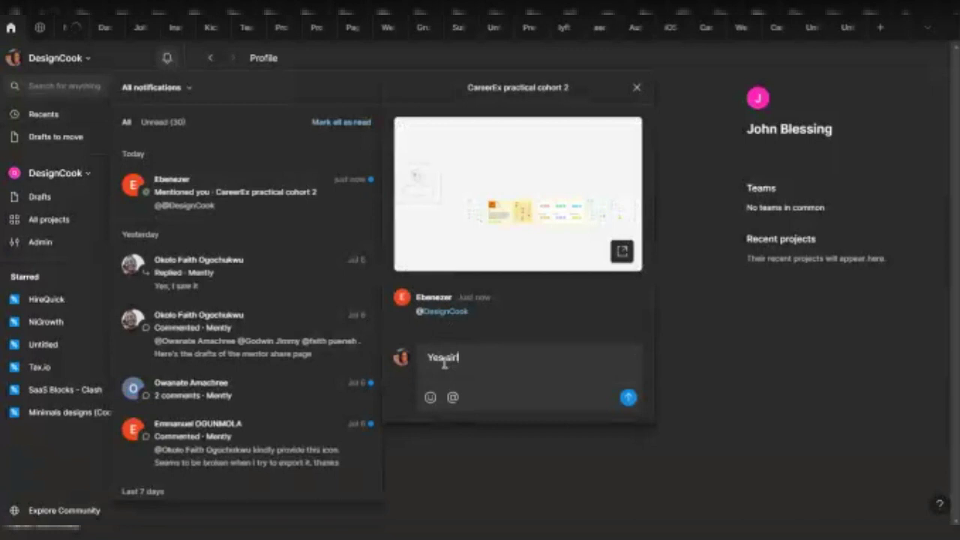
pyautogui.click(628, 397)
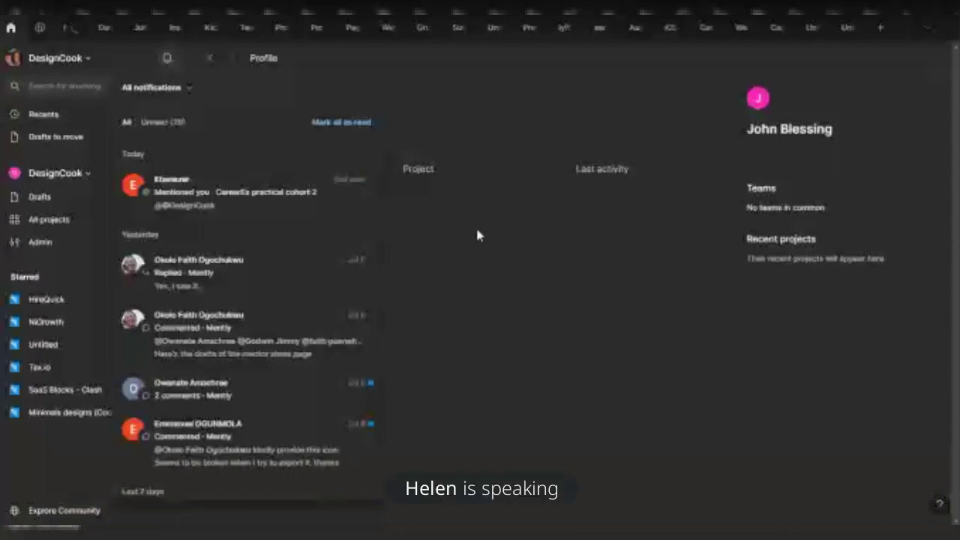
# Recheck the CareerEx mention thread, dismiss notifications, and go to the blank Untitled board
pyautogui.click(242, 193)
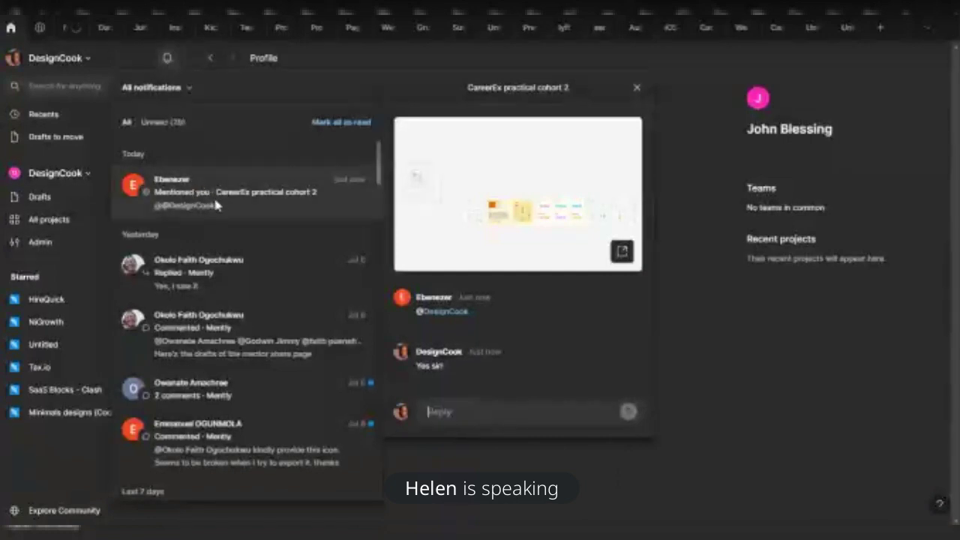
pyautogui.click(784, 384)
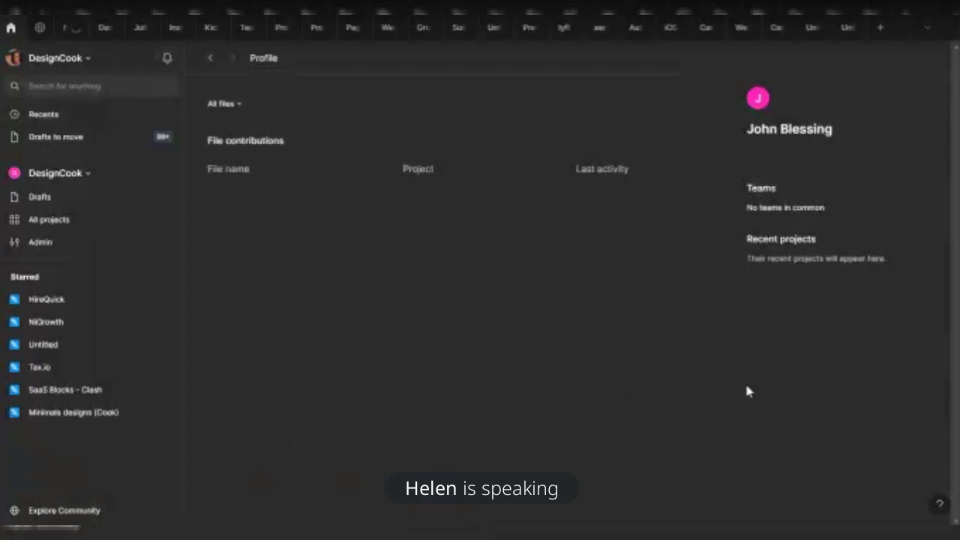
pyautogui.click(806, 34)
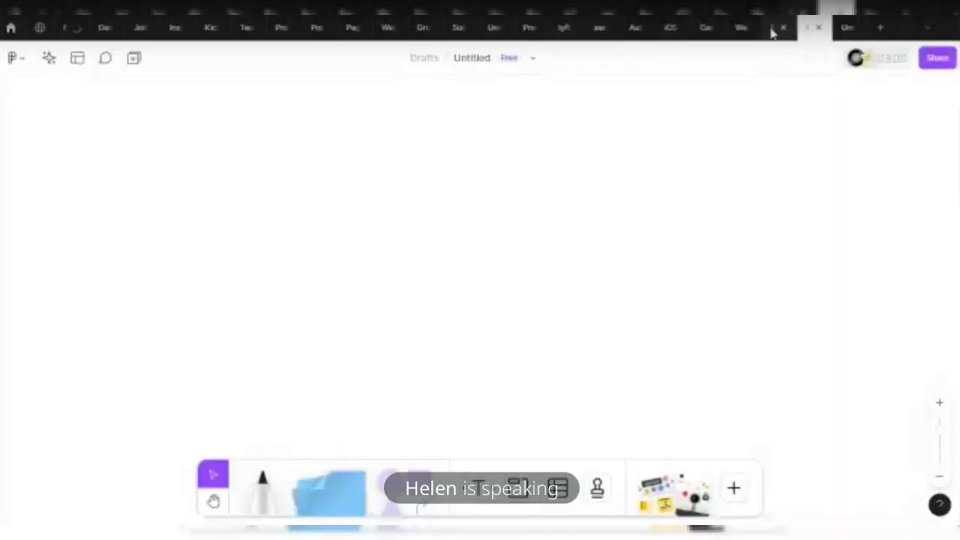
# Back on the CareerEx board, add a small pink sticky note right of the flowcharts
pyautogui.click(773, 30)
pyautogui.click(390, 487)
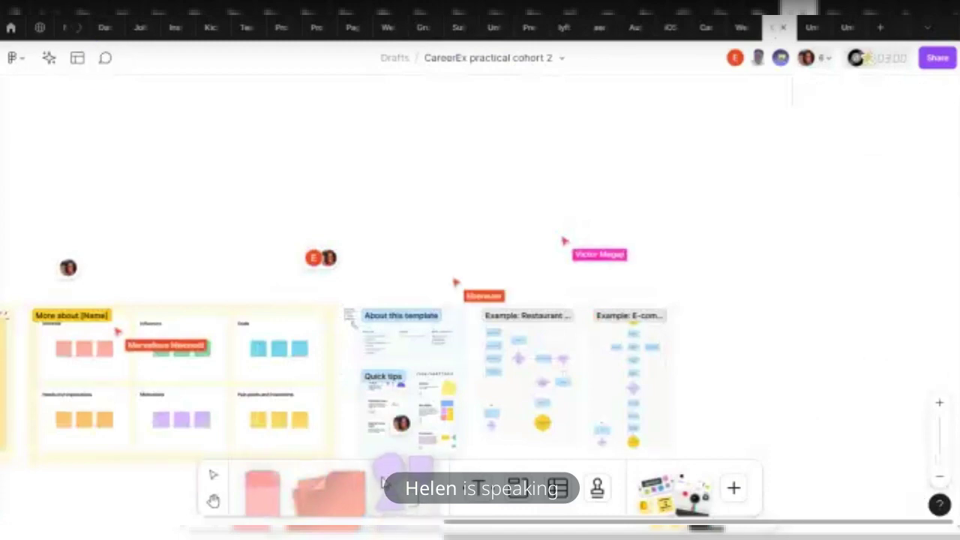
pyautogui.click(328, 488)
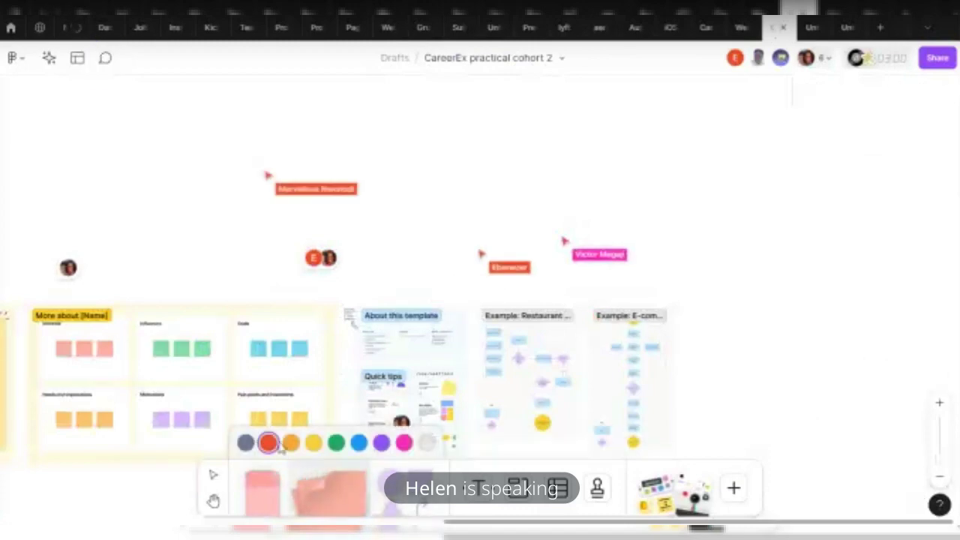
pyautogui.click(404, 443)
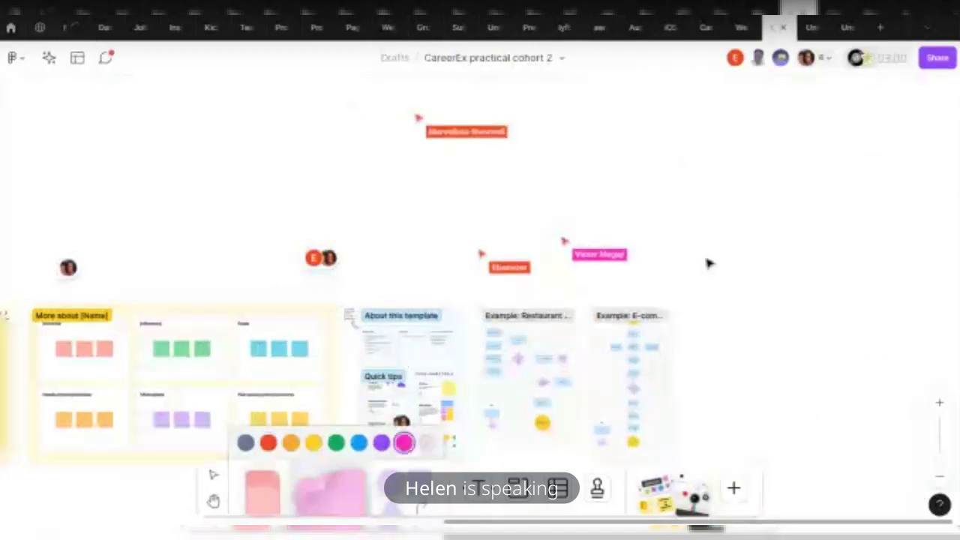
pyautogui.press('Escape')
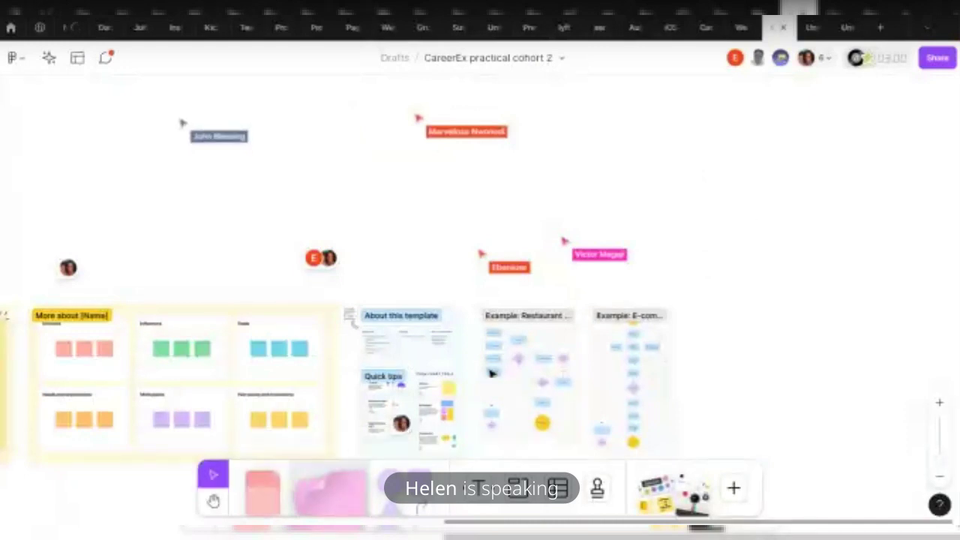
pyautogui.click(334, 490)
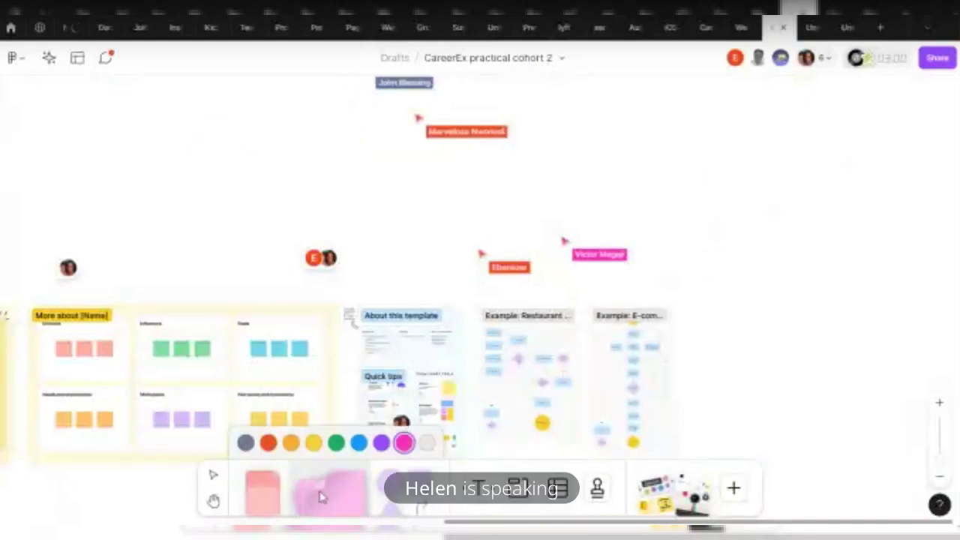
pyautogui.click(724, 281)
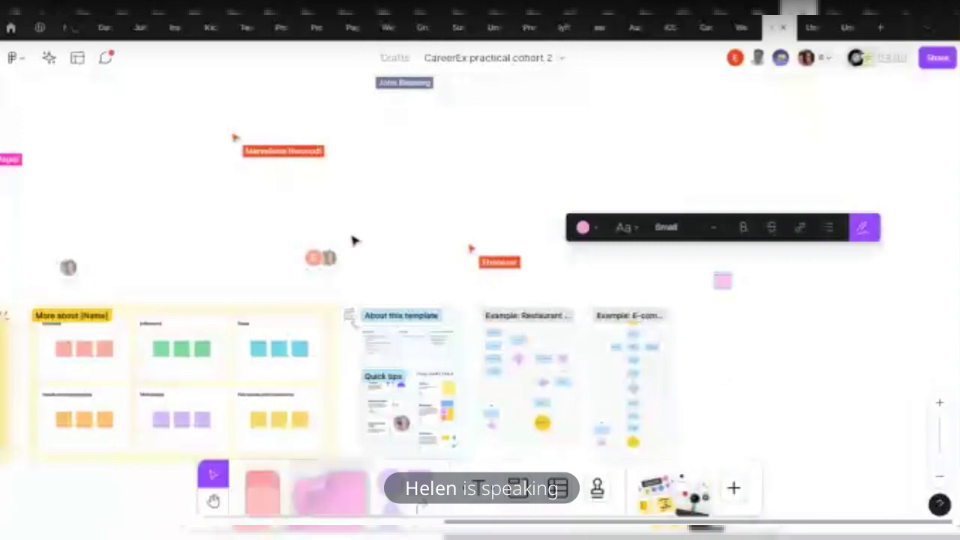
# Jump to the newest comment from the comments list, close its thread, and exit comment mode
pyautogui.click(105, 58)
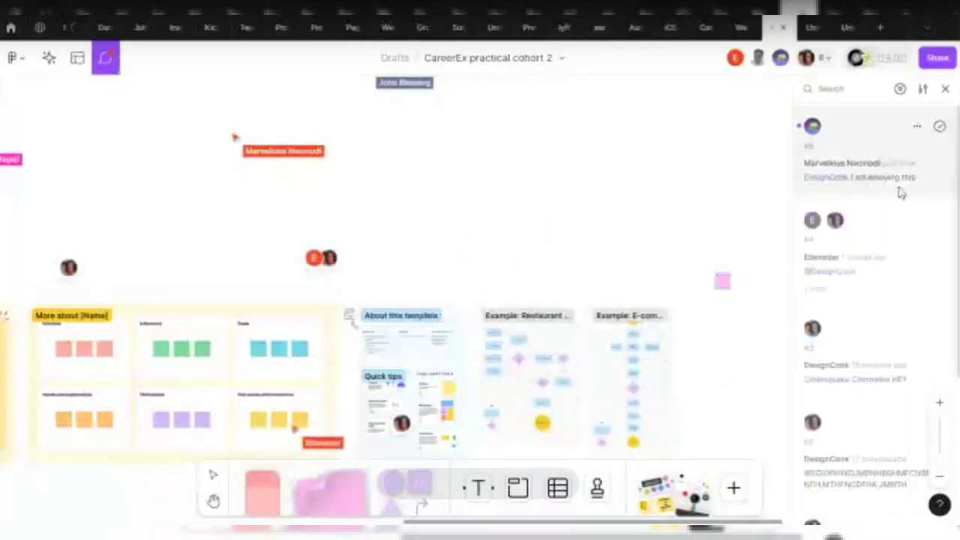
pyautogui.click(888, 178)
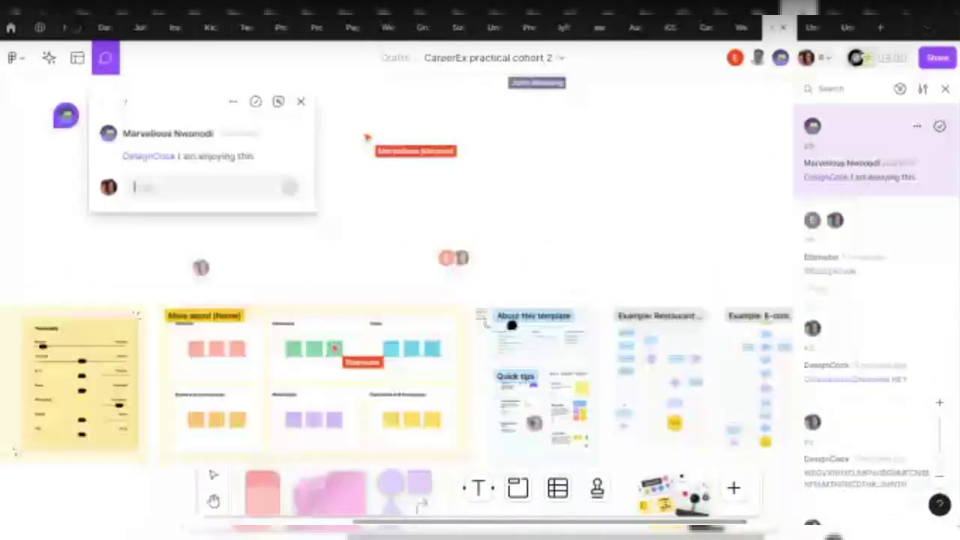
pyautogui.click(336, 126)
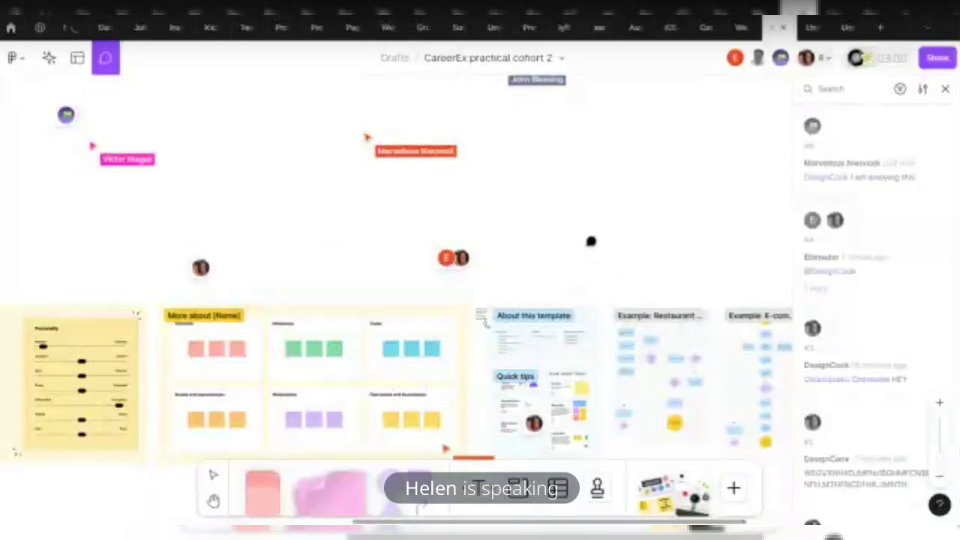
pyautogui.press('Escape')
pyautogui.click(533, 321)
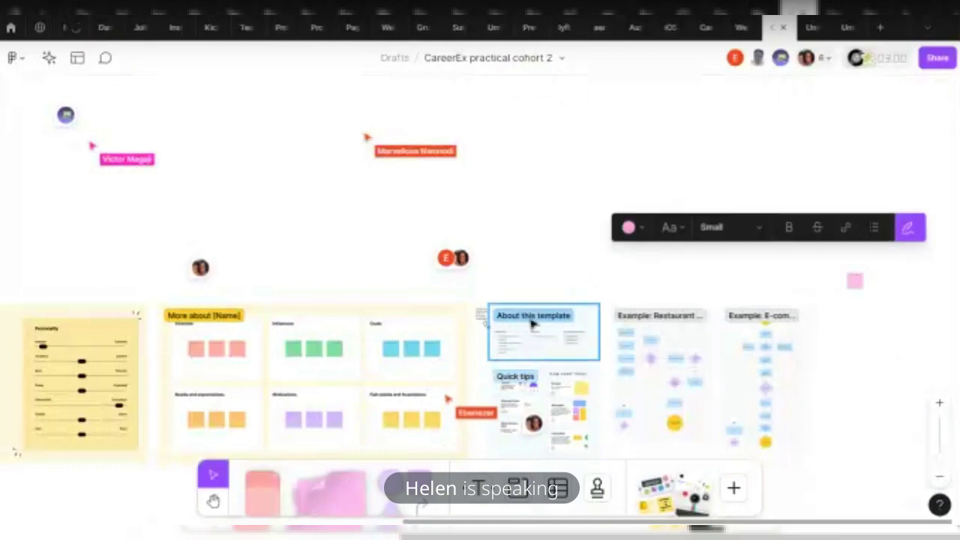
pyautogui.press('Escape')
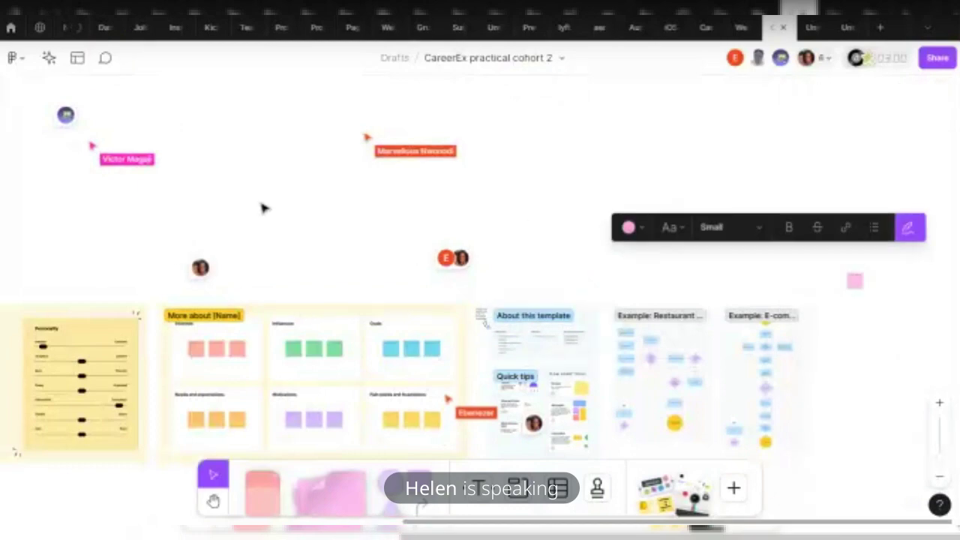
# Add a second pink sticky note beside the first, aligning their tops
pyautogui.scroll(-1, 388, 458)
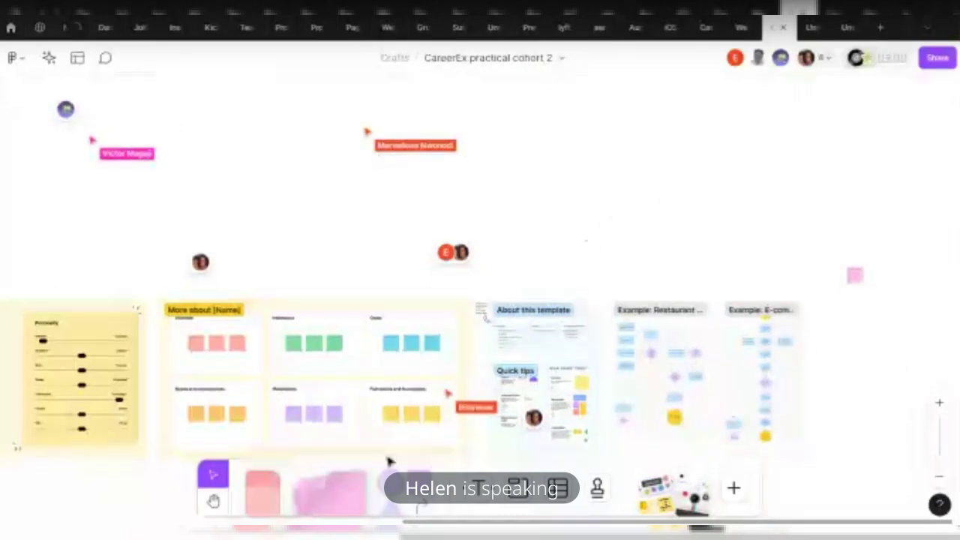
pyautogui.click(260, 499)
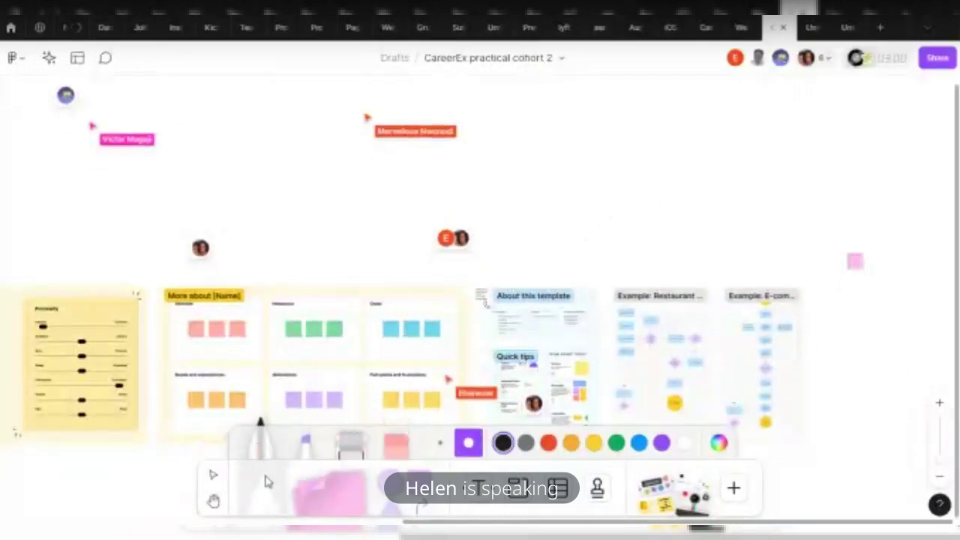
pyautogui.click(330, 498)
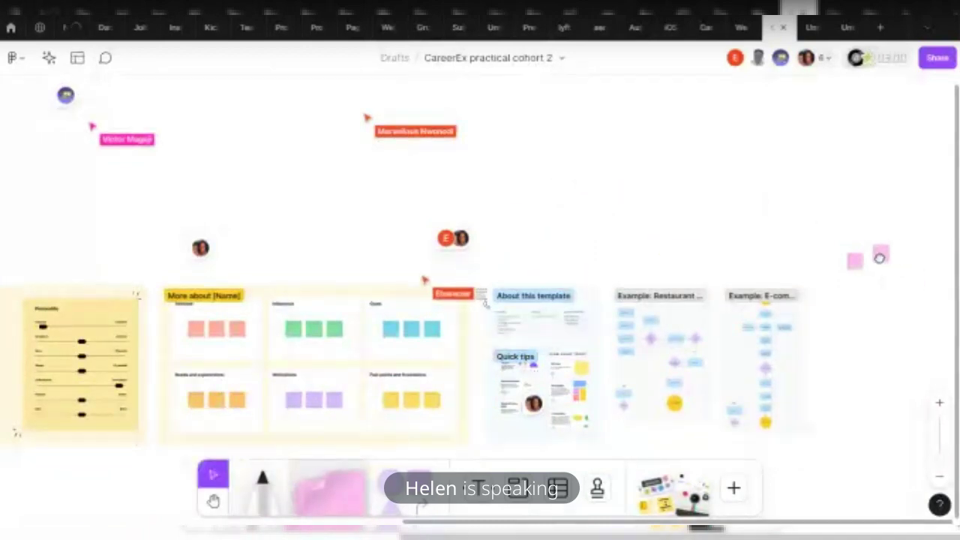
pyautogui.click(879, 260)
pyautogui.scroll(2, 904, 272)
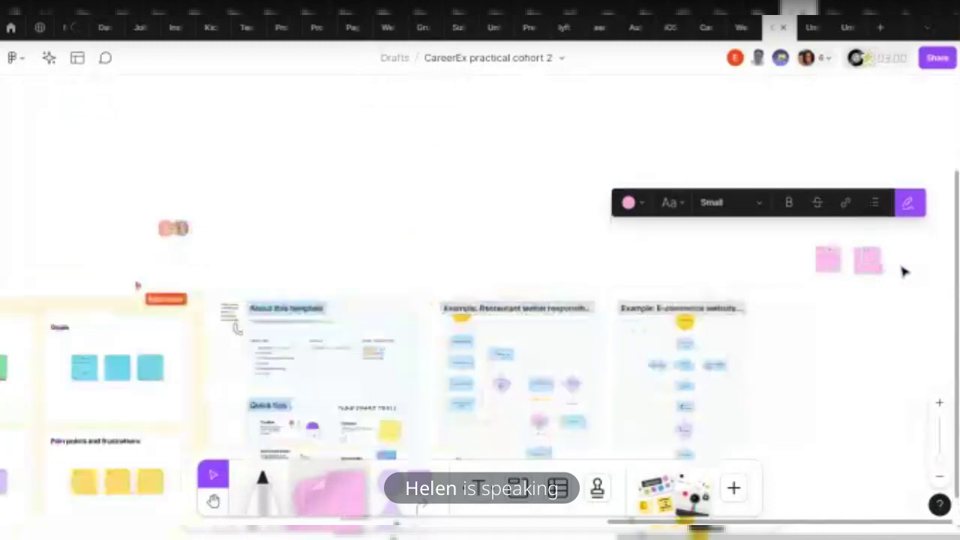
pyautogui.scroll(5, 904, 269)
pyautogui.scroll(2, 661, 330)
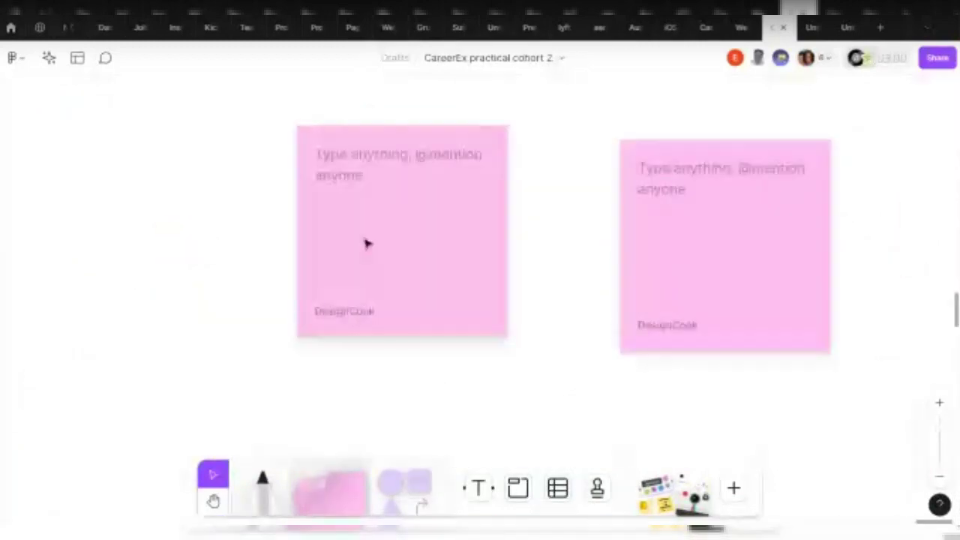
pyautogui.moveTo(697, 216); pyautogui.dragTo(707, 246)
pyautogui.click(905, 361)
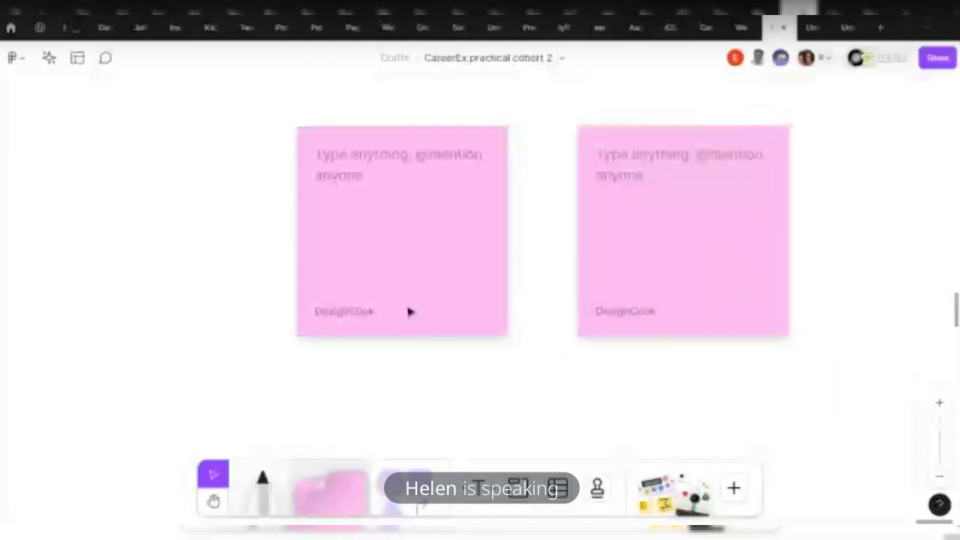
pyautogui.click(409, 311)
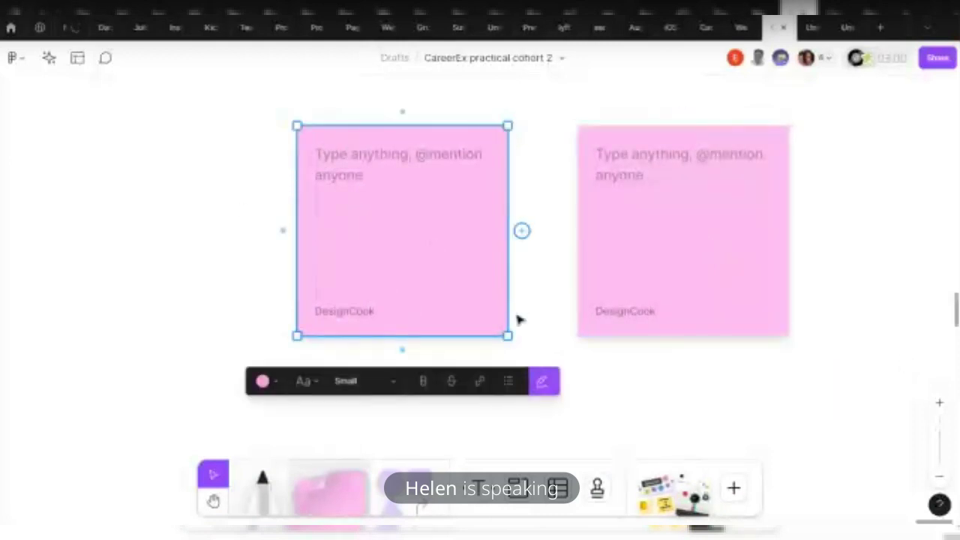
# Type 'I don't know where to buy my ticket online' into the left pink sticky note
pyautogui.click(344, 154)
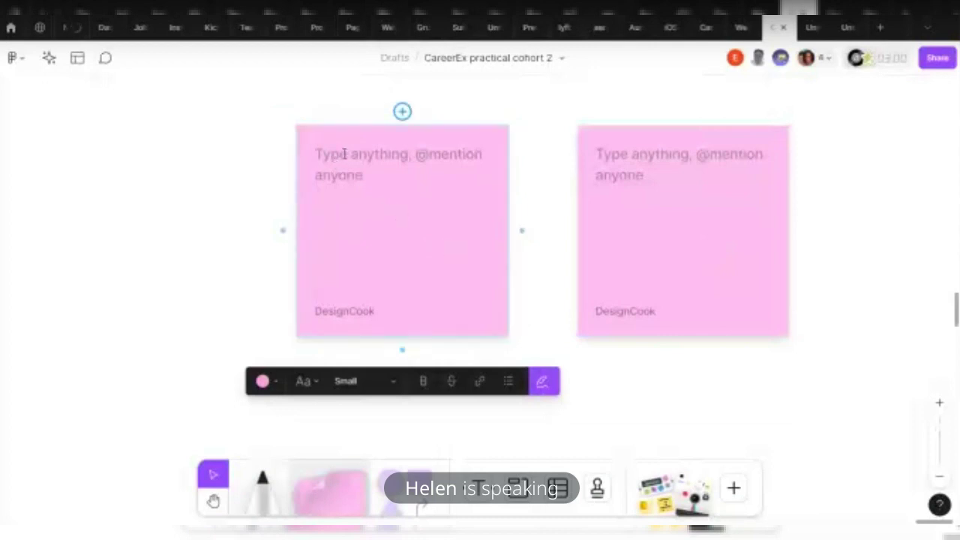
pyautogui.write('I don')
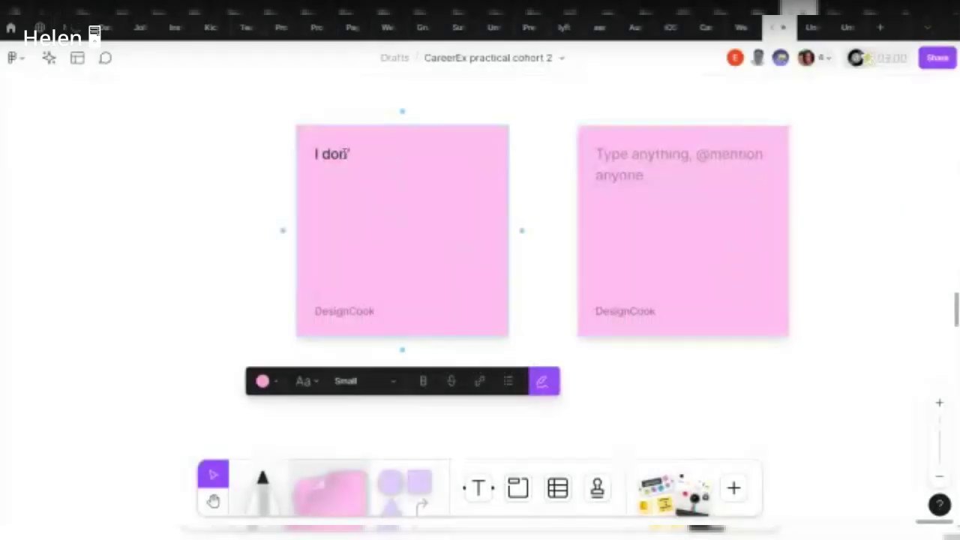
pyautogui.write('no')
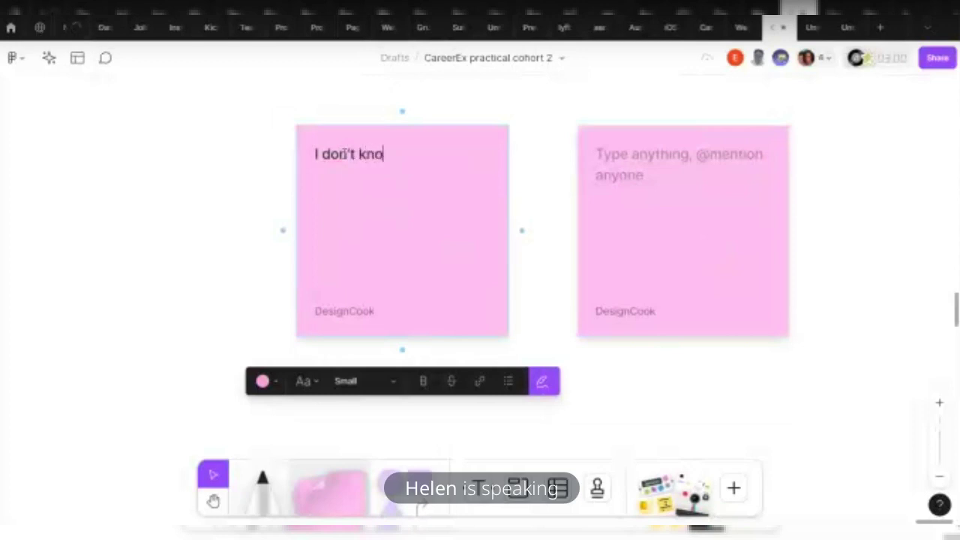
pyautogui.write('w where to buy my ticket online')
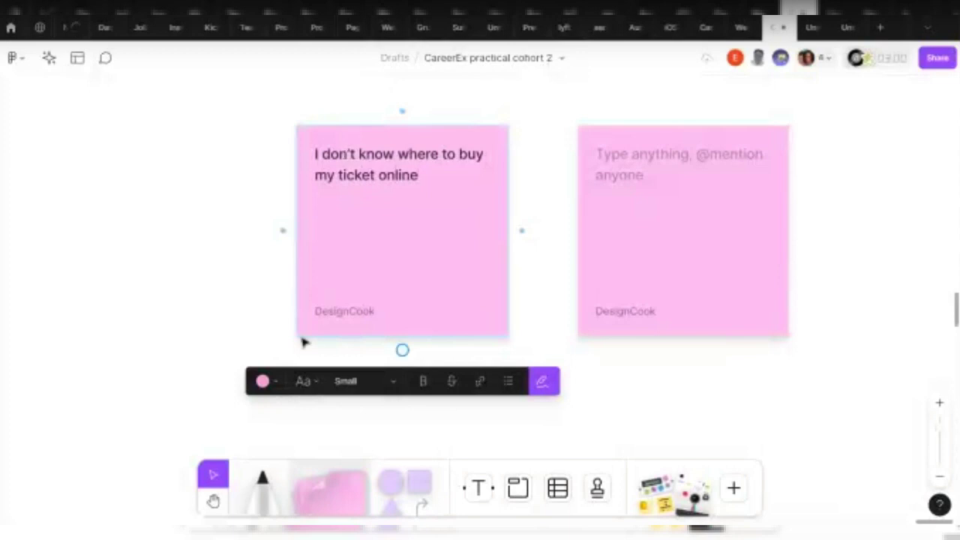
pyautogui.press('Escape')
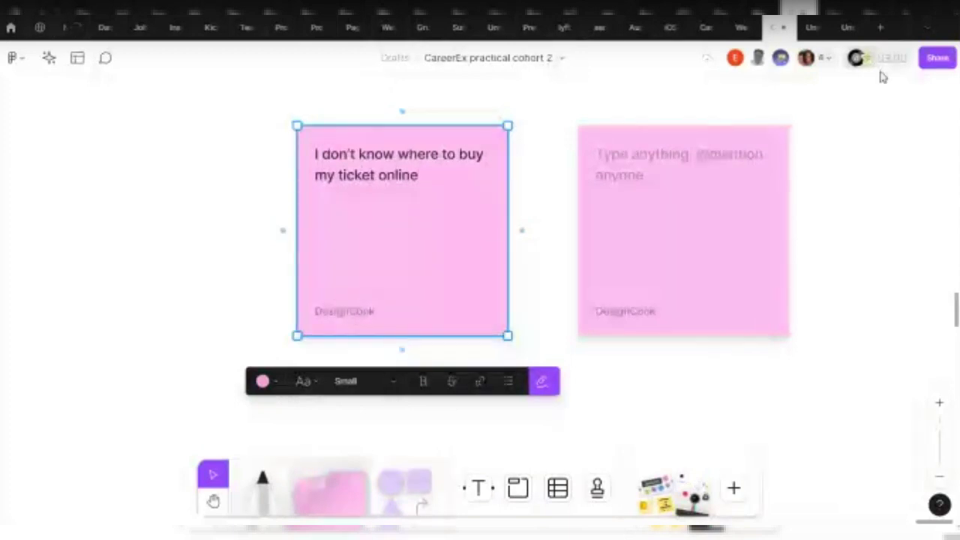
# In the Share settings, switch each collaborator's permission from 'can view' to 'can edit'
pyautogui.click(939, 60)
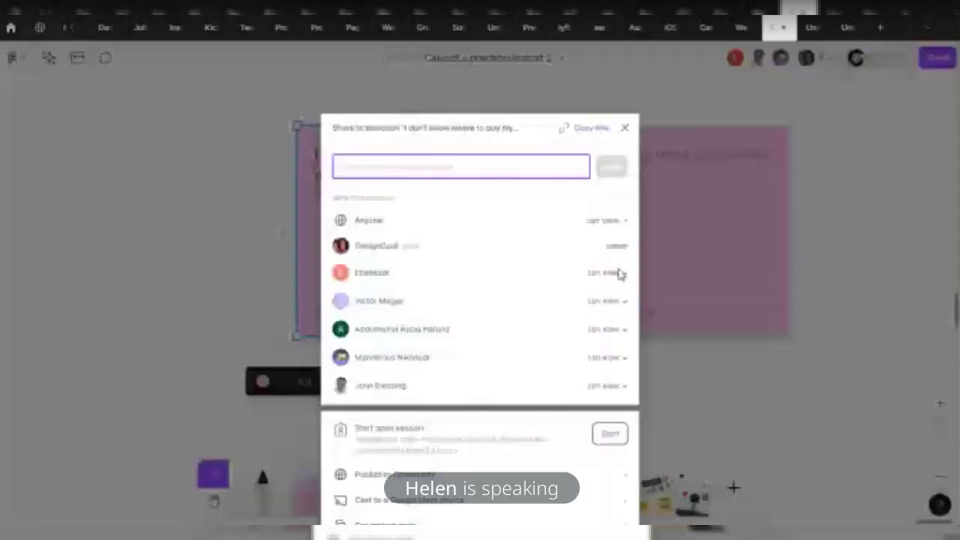
pyautogui.click(619, 272)
pyautogui.click(622, 256)
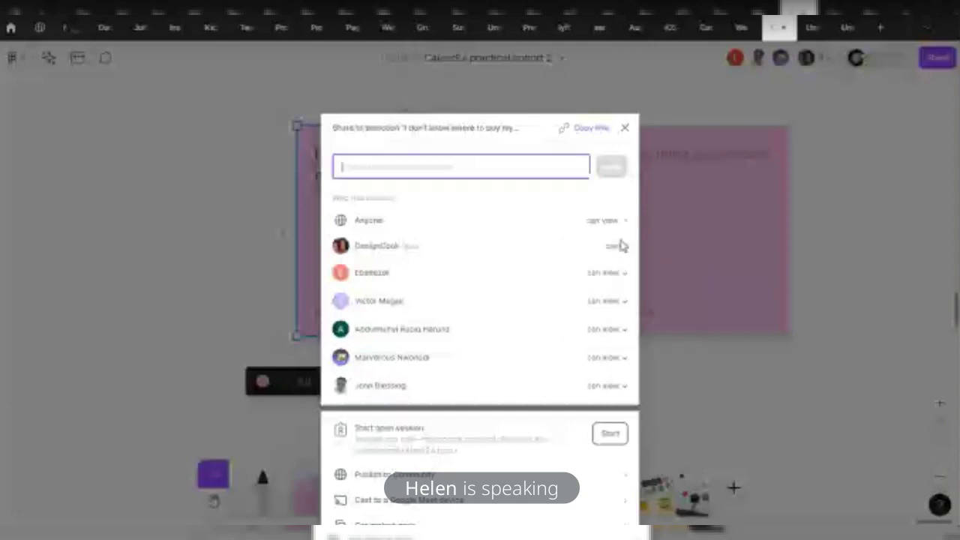
pyautogui.click(621, 303)
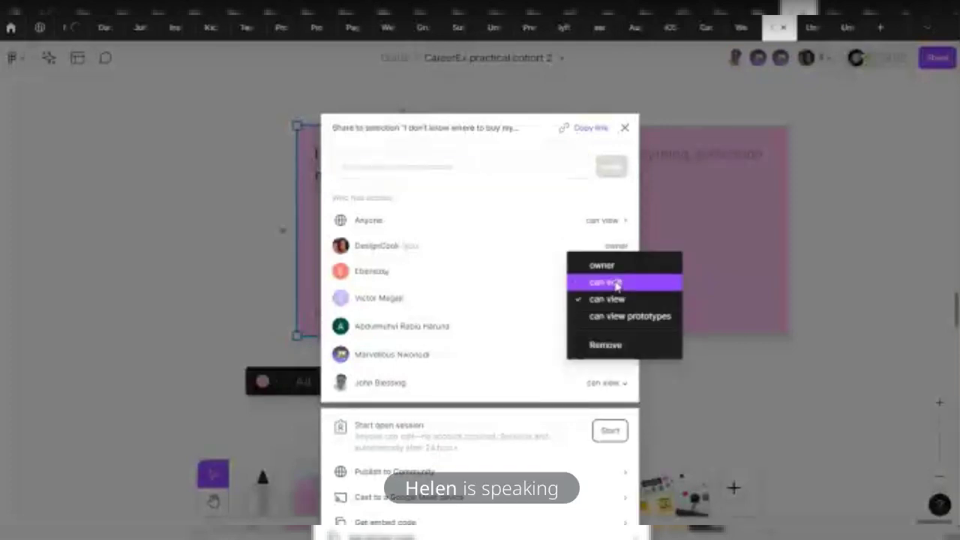
pyautogui.click(638, 295)
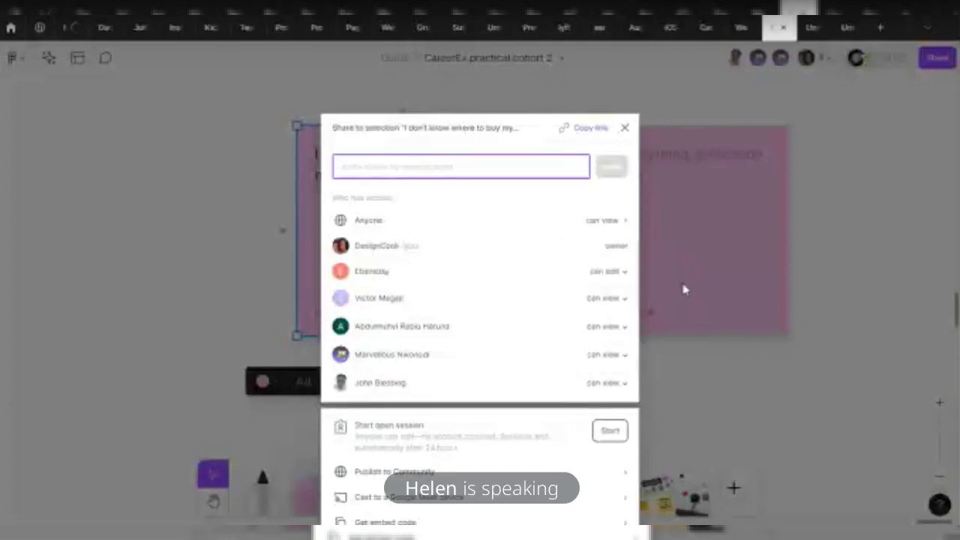
pyautogui.click(622, 327)
pyautogui.click(622, 308)
pyautogui.click(606, 273)
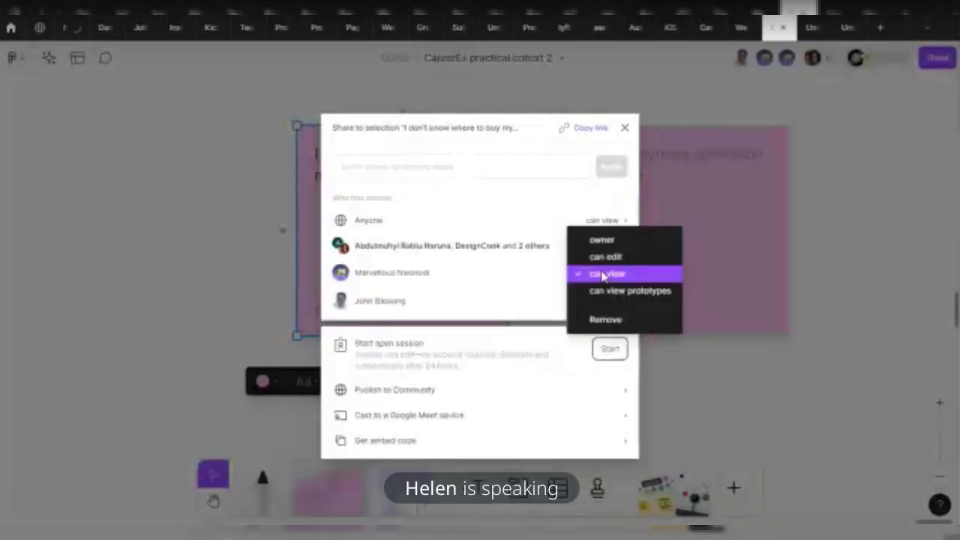
pyautogui.click(622, 258)
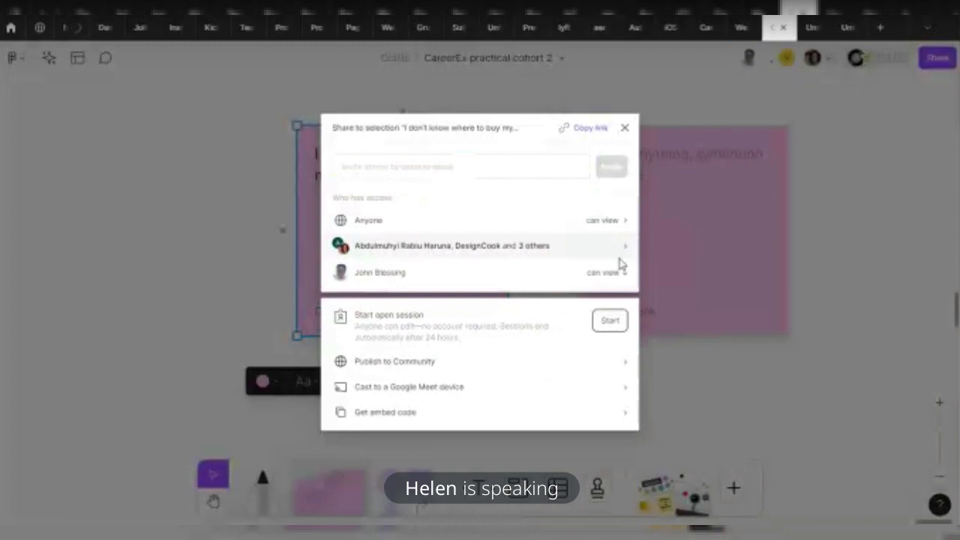
pyautogui.click(612, 273)
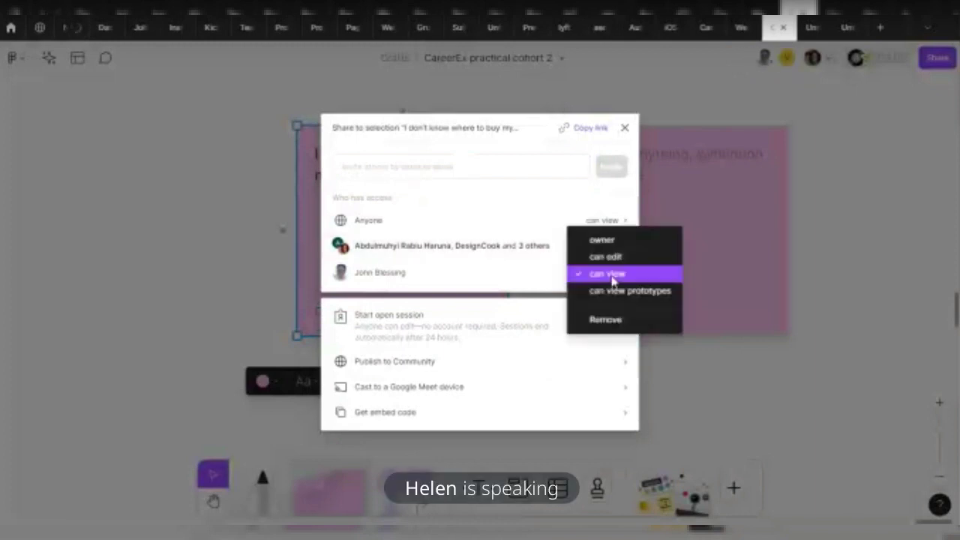
pyautogui.click(615, 259)
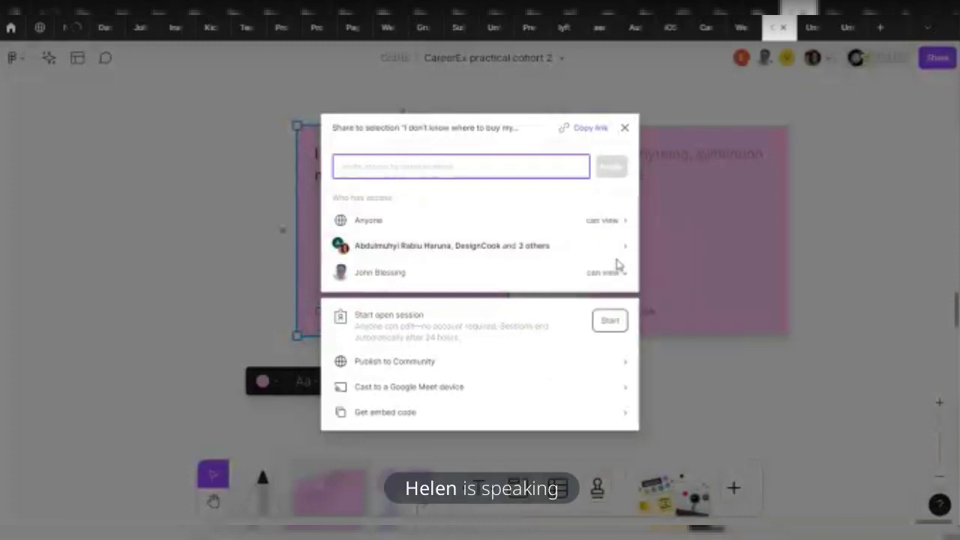
# Review the full collaborators list, close it, and select the empty right sticky note
pyautogui.click(520, 249)
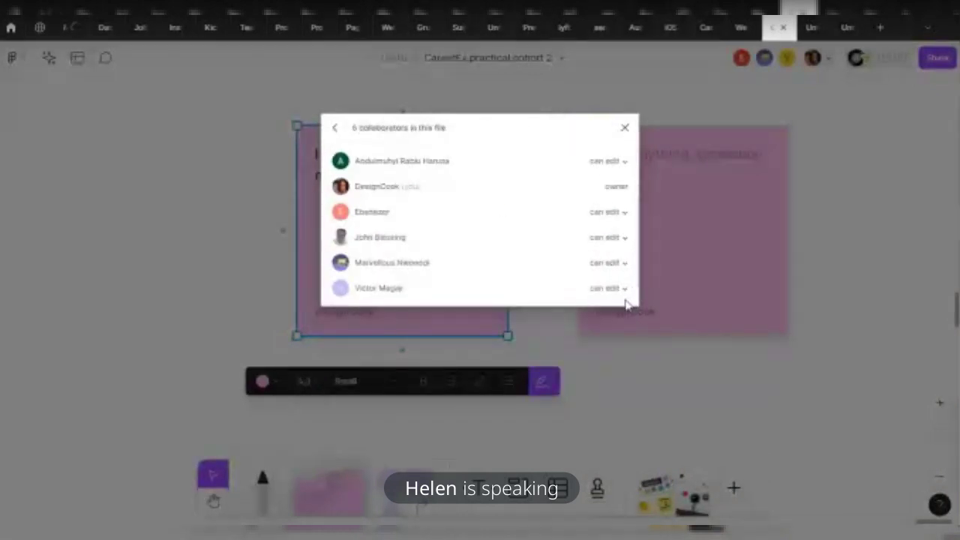
pyautogui.click(769, 352)
pyautogui.click(611, 199)
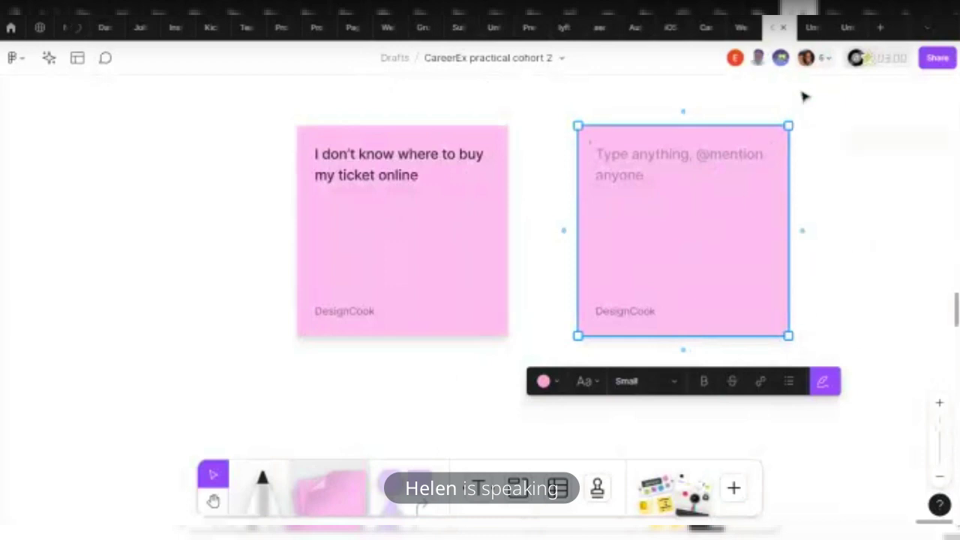
# Reopen Share and confirm all seven collaborators, including the newcomer, show 'can edit'
pyautogui.click(938, 58)
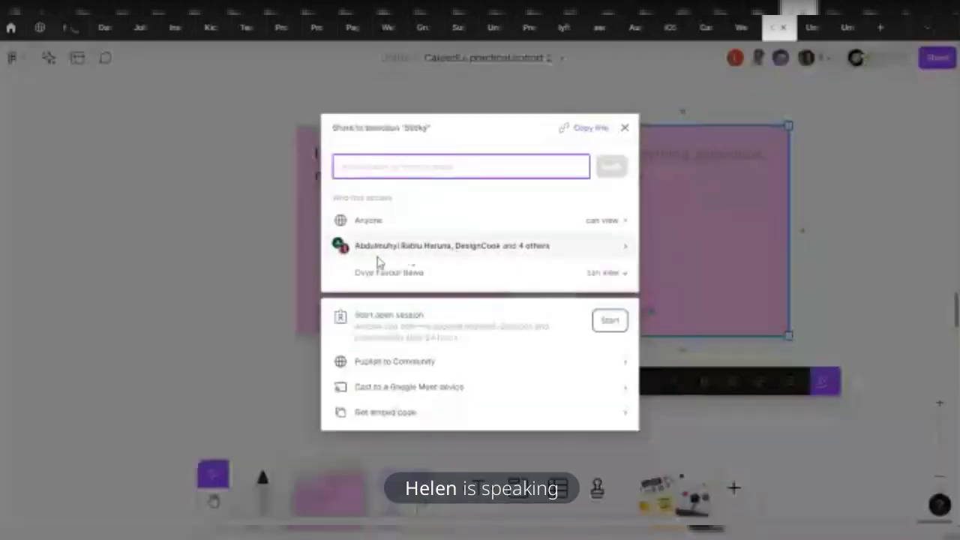
pyautogui.click(569, 274)
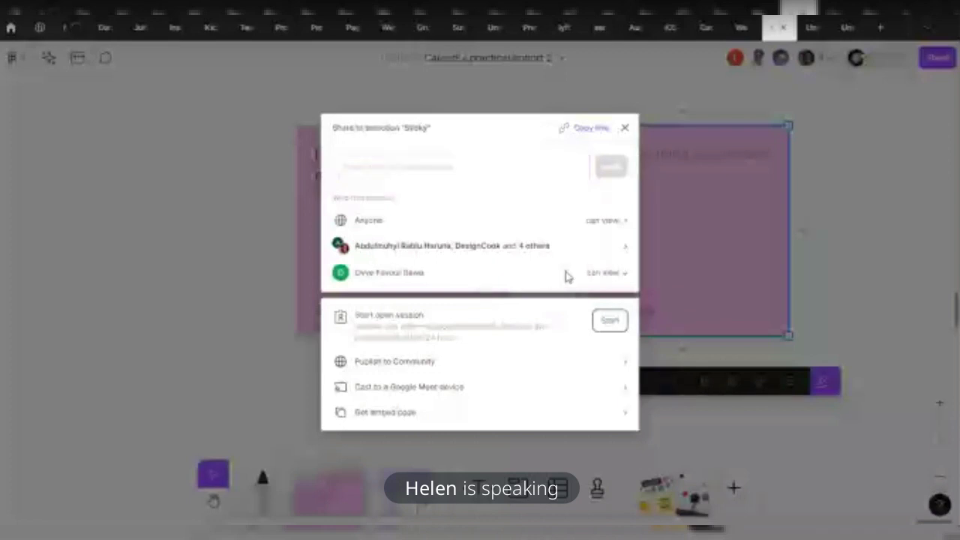
pyautogui.press('Escape')
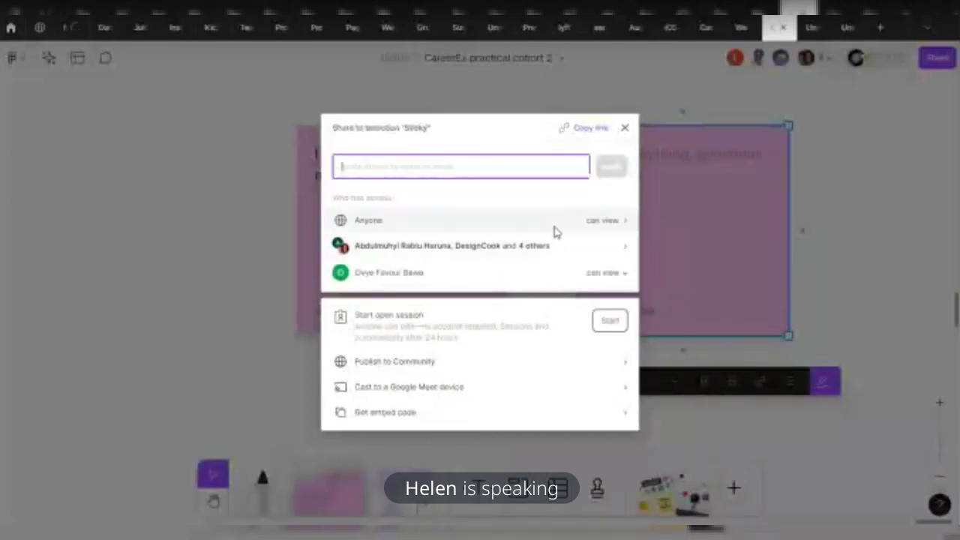
pyautogui.click(592, 252)
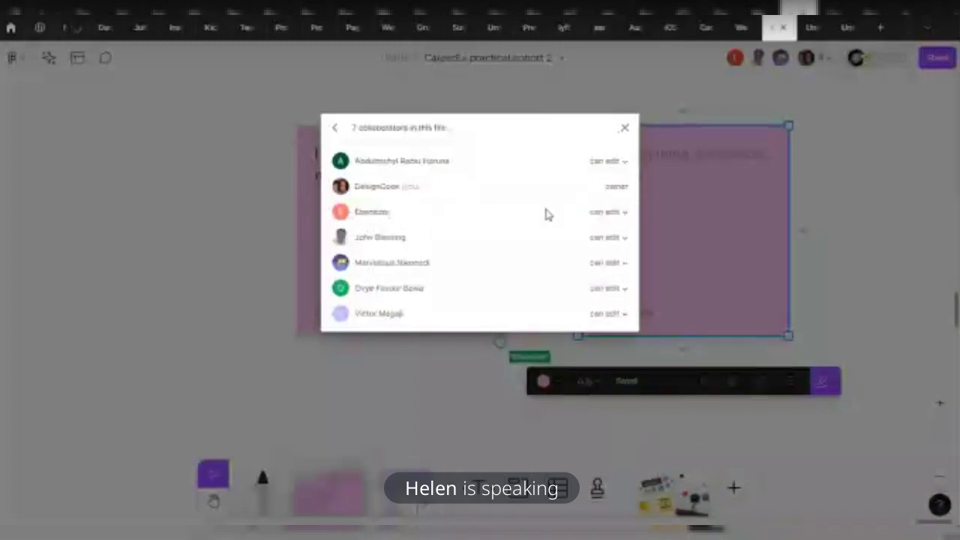
pyautogui.click(612, 264)
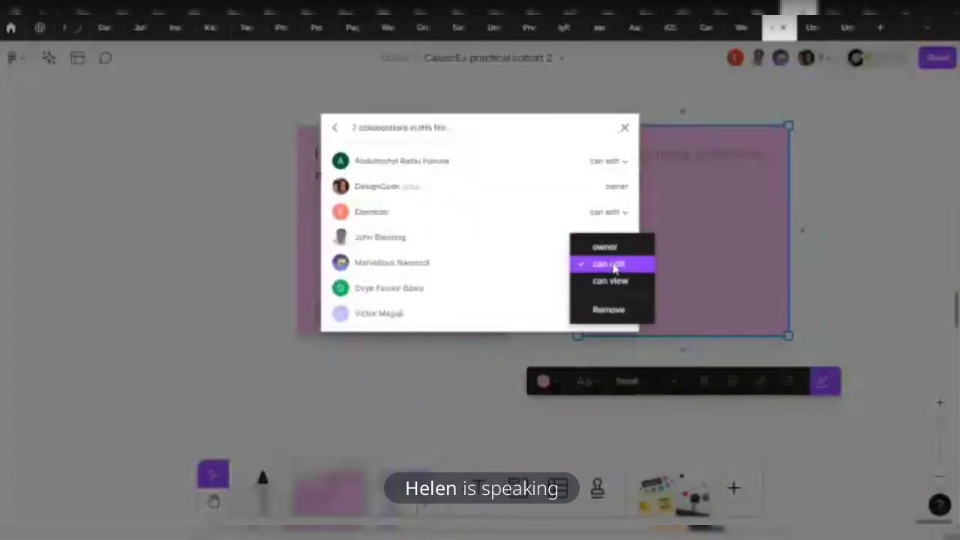
pyautogui.click(236, 255)
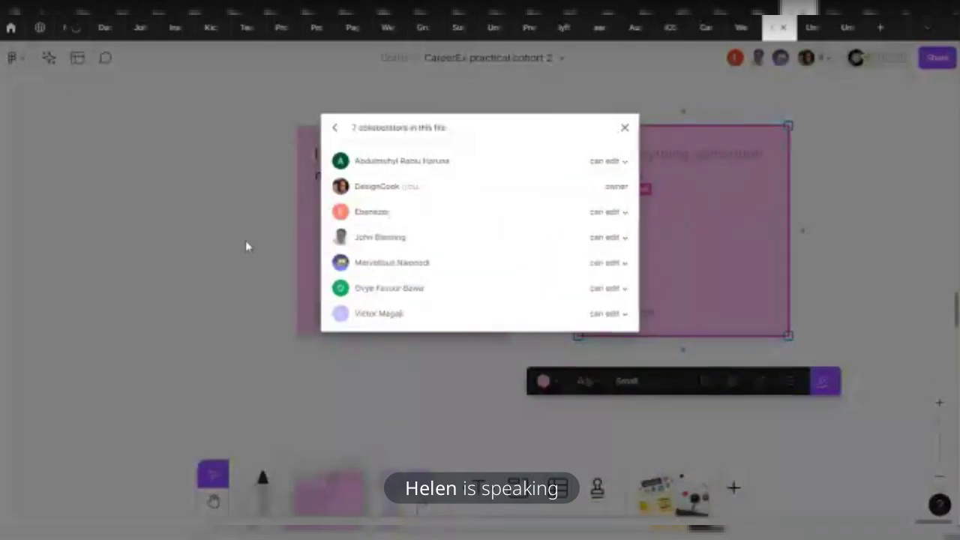
pyautogui.click(856, 252)
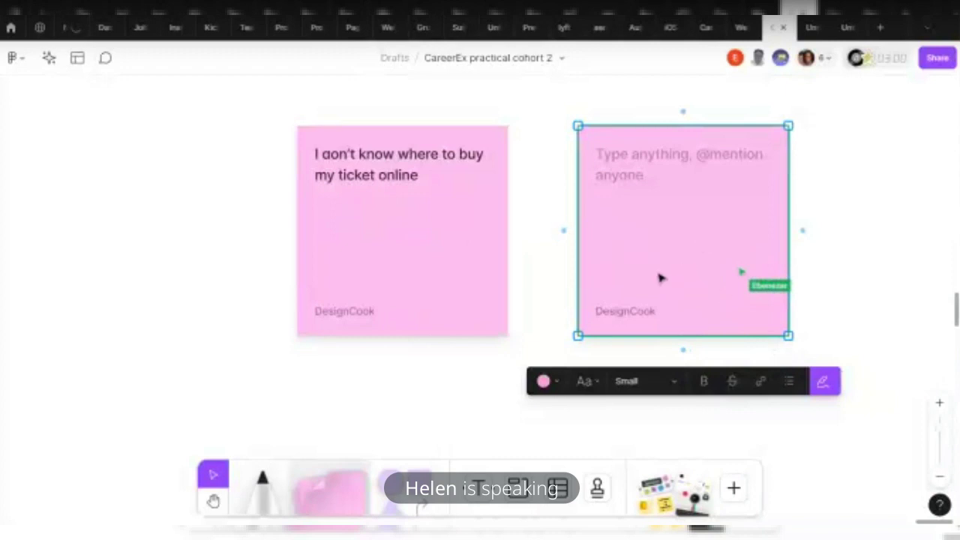
# Duplicate the empty pink sticky with Ctrl+D to extend the row, then select the lavender note
pyautogui.hotkey('ctrl', 'd')
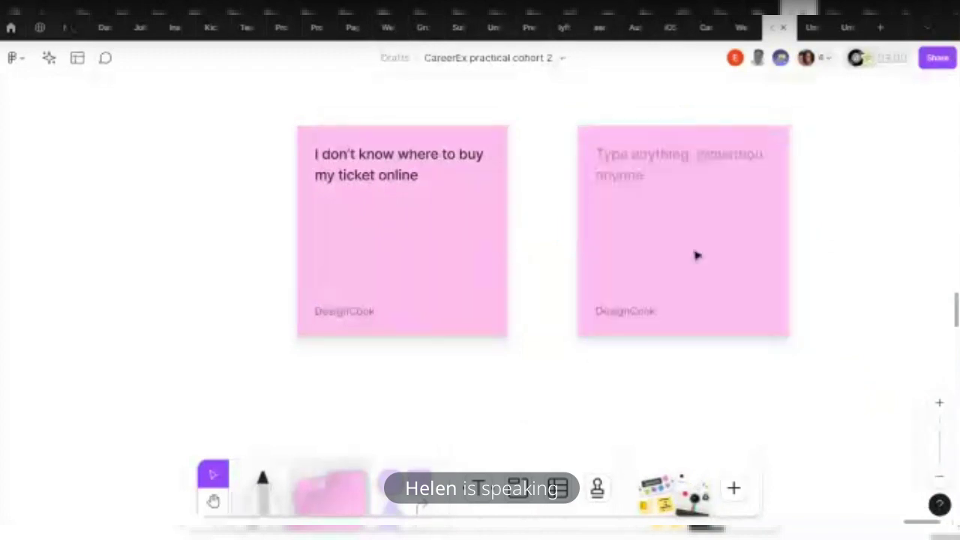
pyautogui.scroll(-3, 667, 274)
pyautogui.scroll(1, 793, 281)
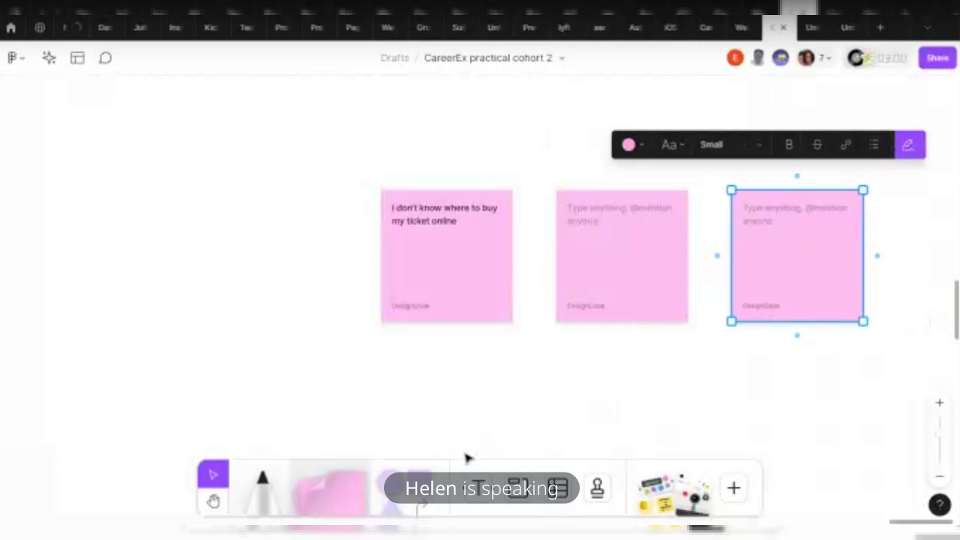
pyautogui.hscroll(1, 495, 450)
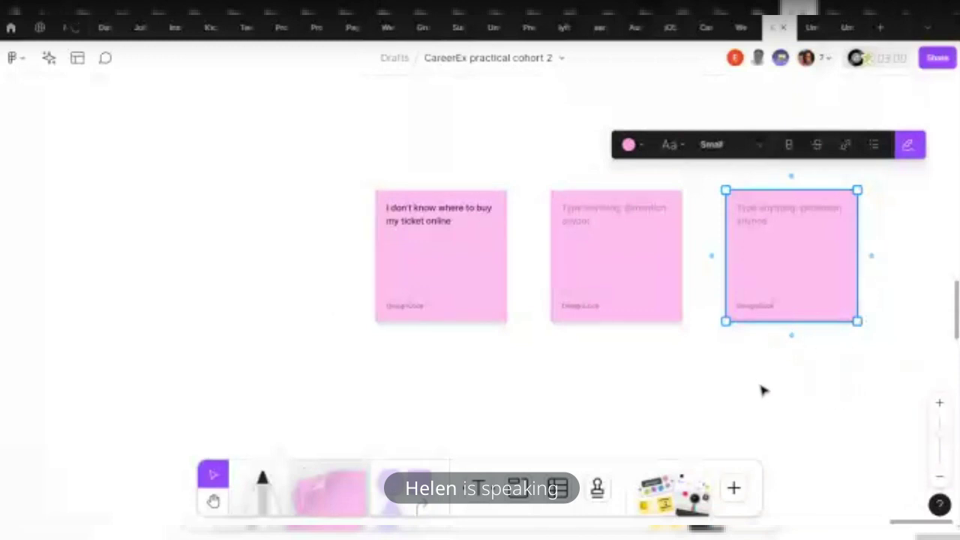
pyautogui.click(764, 375)
pyautogui.click(757, 310)
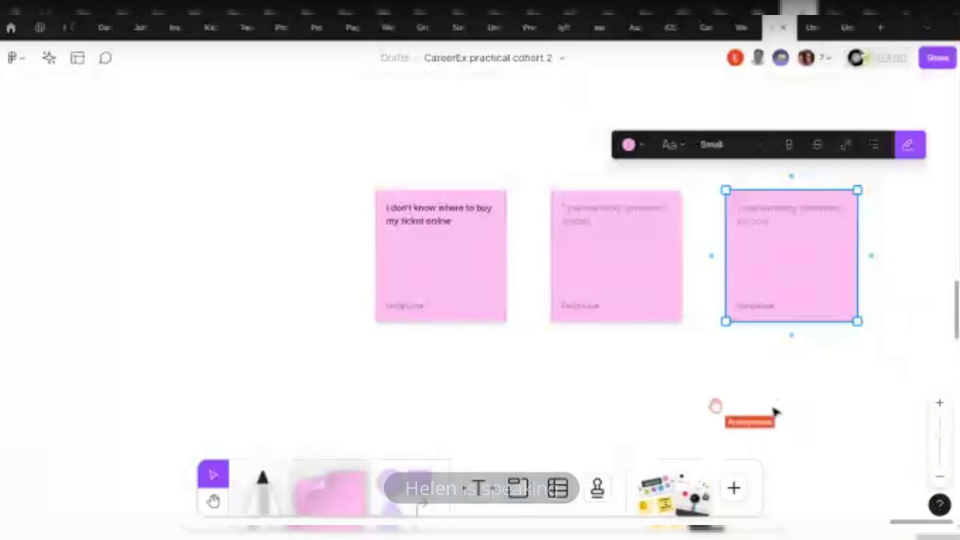
pyautogui.hscroll(2, 600, 341)
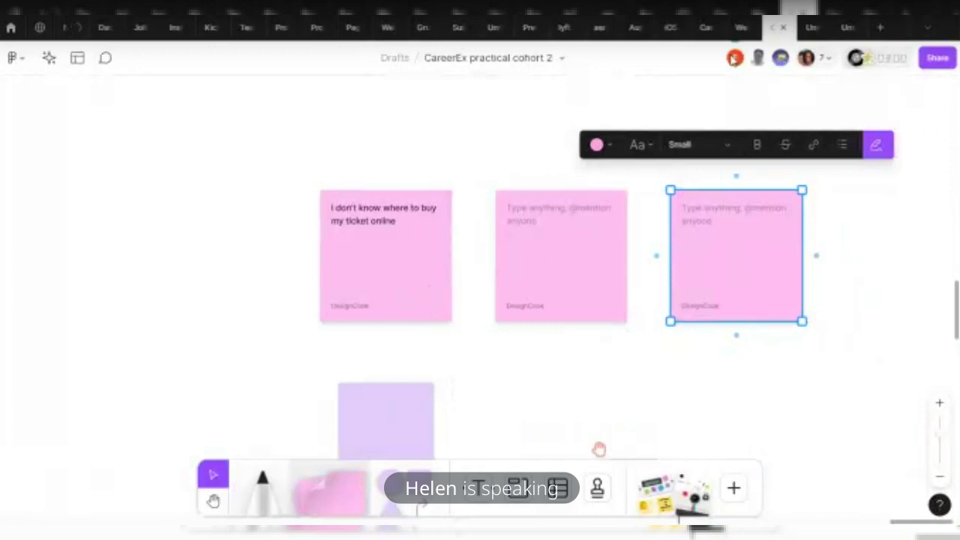
pyautogui.scroll(-3, 480, 397)
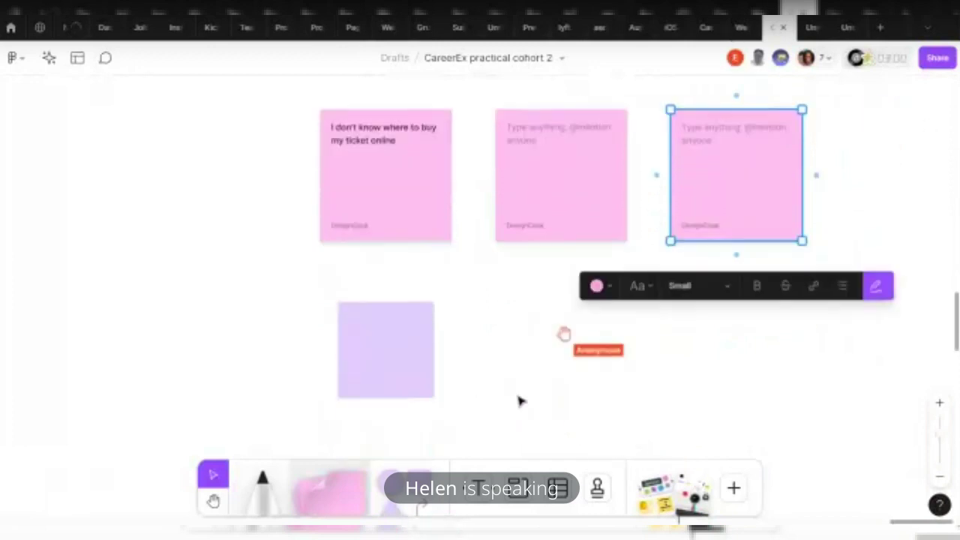
pyautogui.click(384, 367)
pyautogui.click(469, 413)
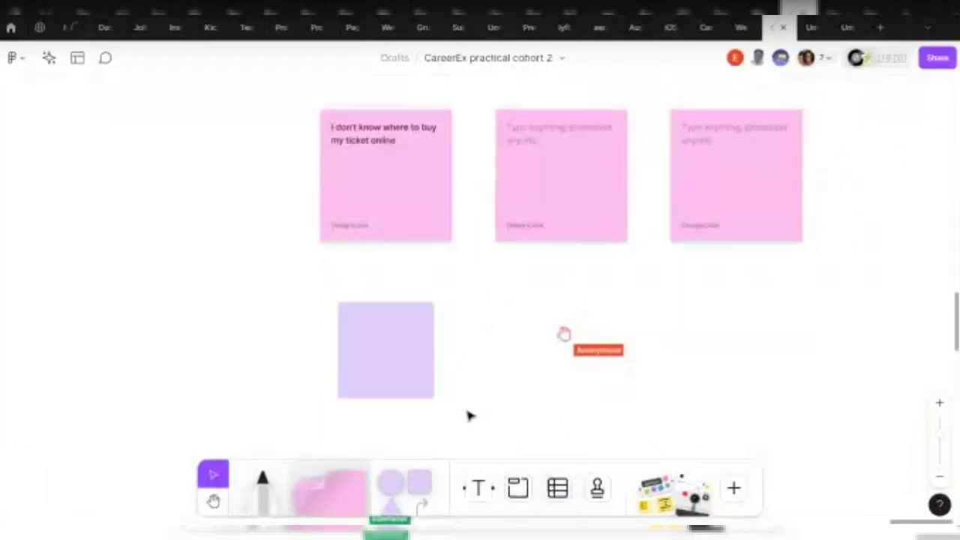
pyautogui.click(414, 333)
# Nudge the empty lavender sticky under the first pink note, then delete it
pyautogui.moveTo(414, 333); pyautogui.dragTo(394, 321)
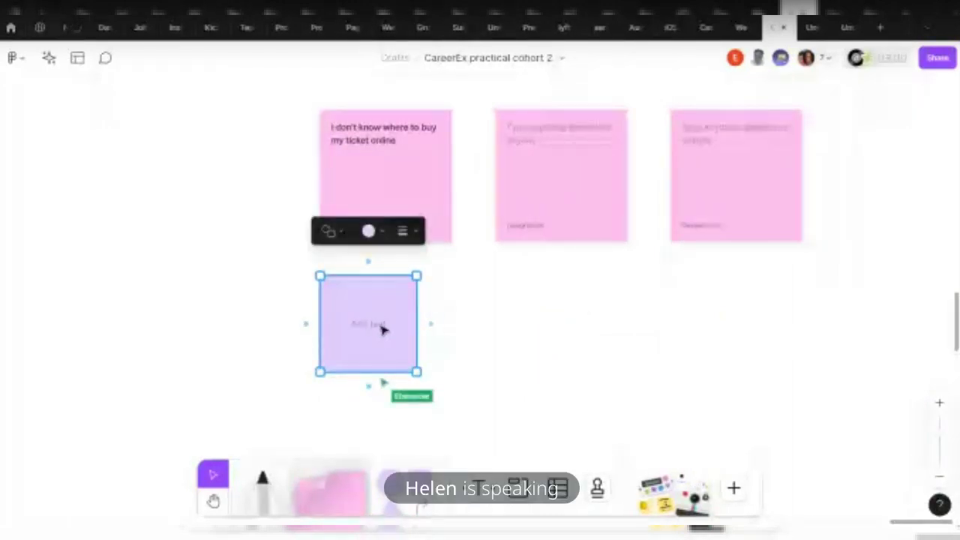
pyautogui.press('Delete')
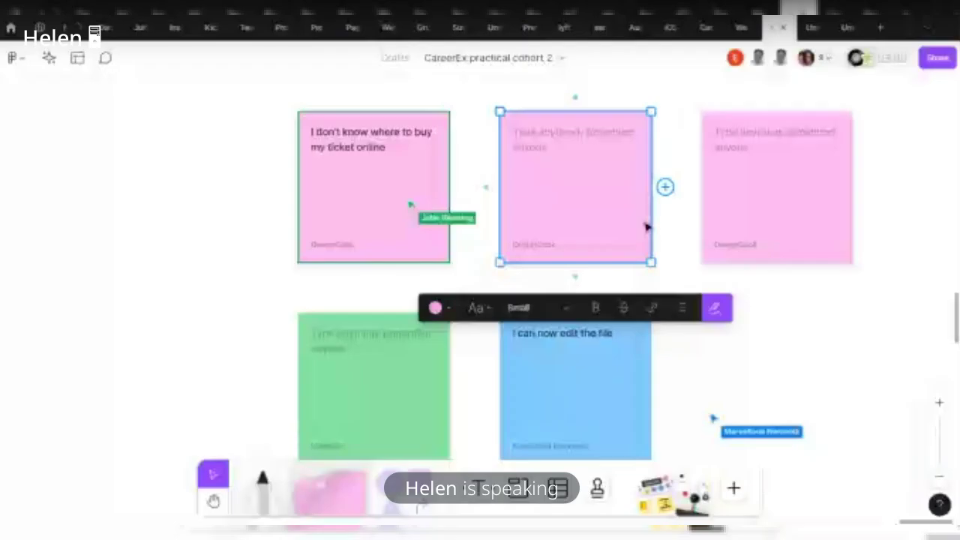
# Turn the middle top-row sticky note yellow
pyautogui.scroll(1, 647, 227)
pyautogui.doubleClick(572, 270)
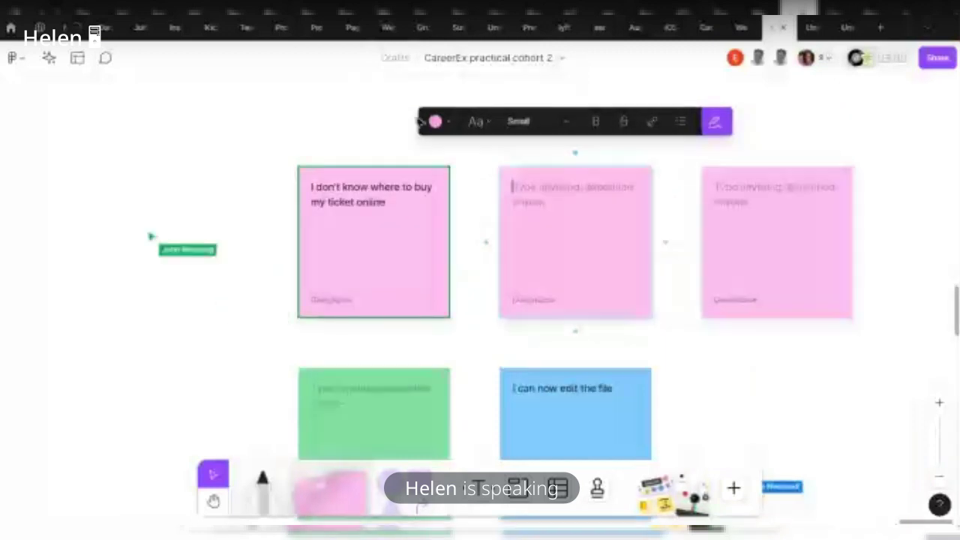
pyautogui.click(435, 122)
pyautogui.click(401, 89)
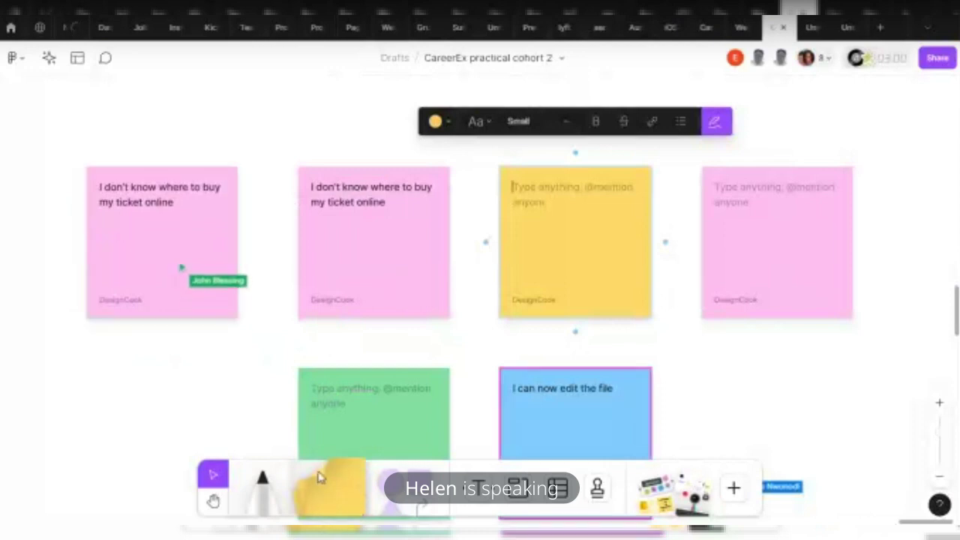
# Delete the duplicated pink sticky note on the left
pyautogui.click(190, 252)
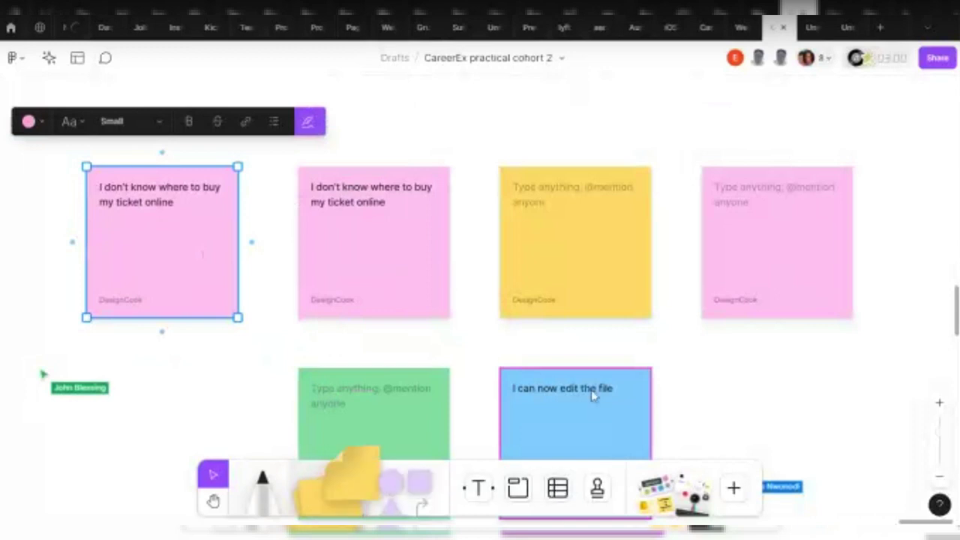
pyautogui.moveTo(330, 489); pyautogui.dragTo(346, 484)
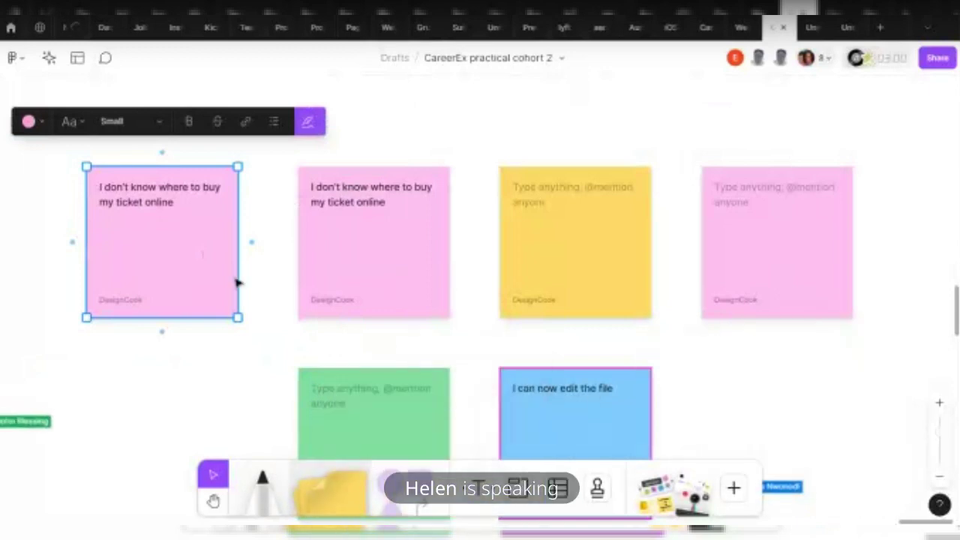
pyautogui.press('Delete')
pyautogui.scroll(-1, 420, 273)
pyautogui.scroll(-3, 420, 272)
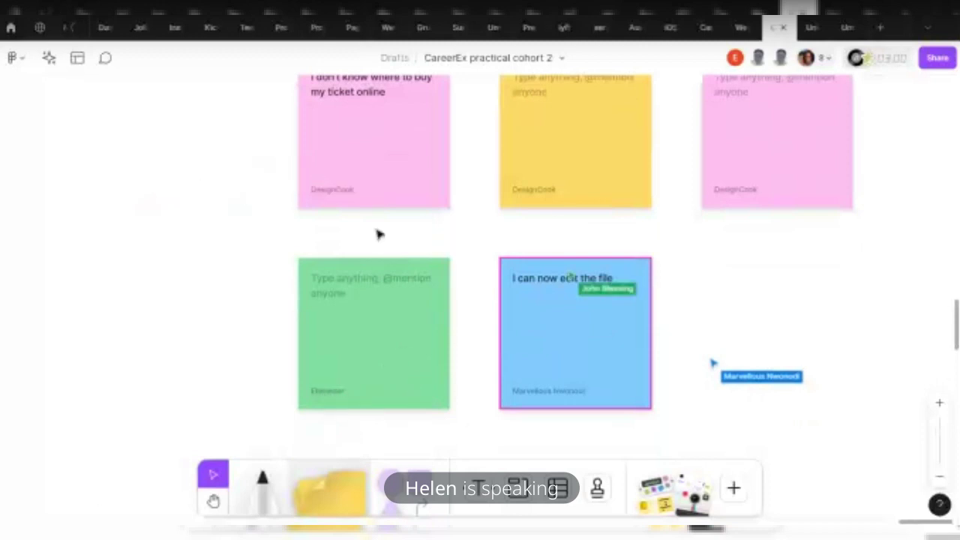
pyautogui.scroll(1, 675, 357)
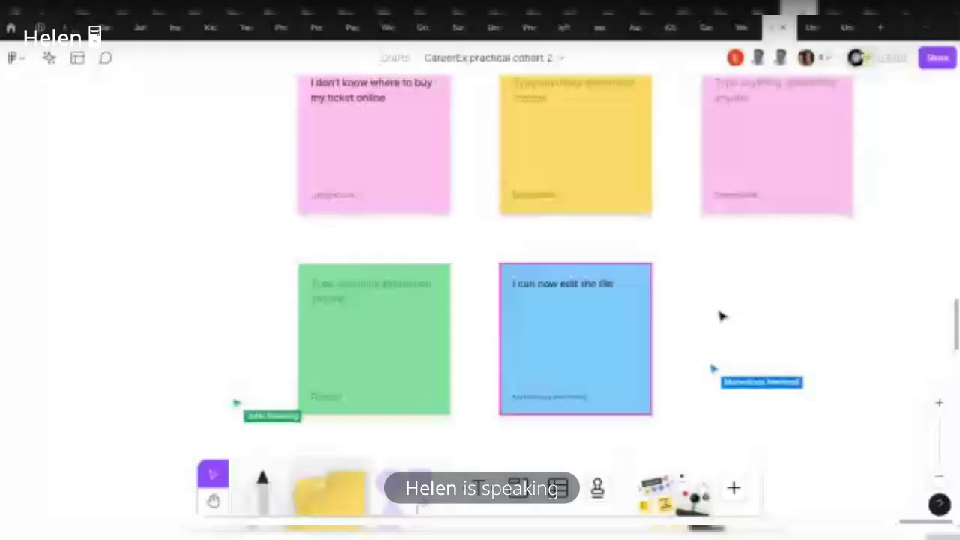
# Turn the top-right pink sticky note yellow
pyautogui.click(529, 289)
pyautogui.click(368, 359)
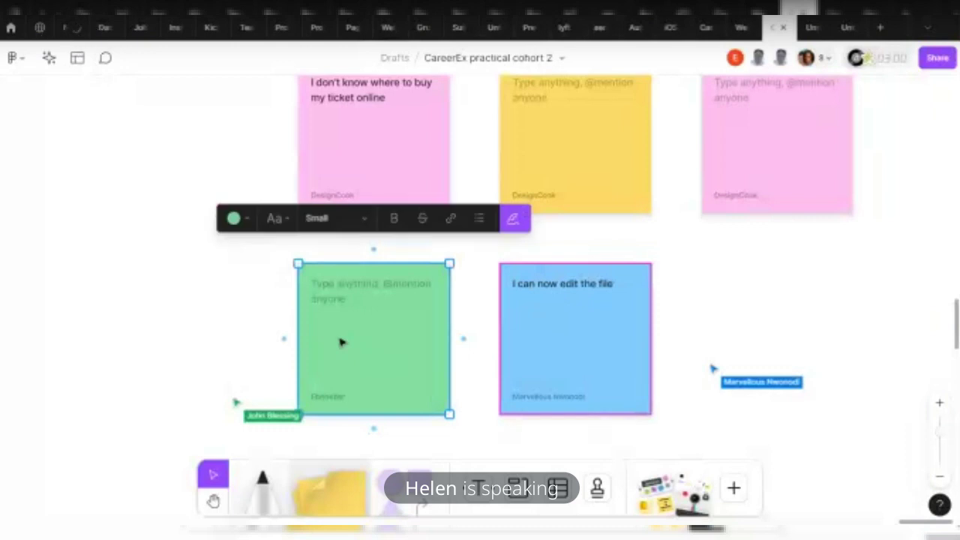
pyautogui.scroll(3, 439, 397)
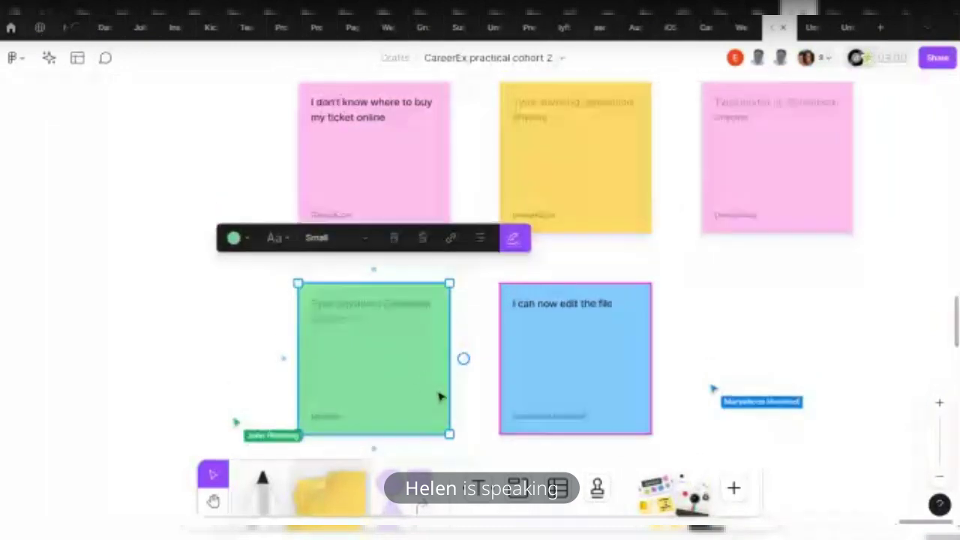
pyautogui.click(582, 187)
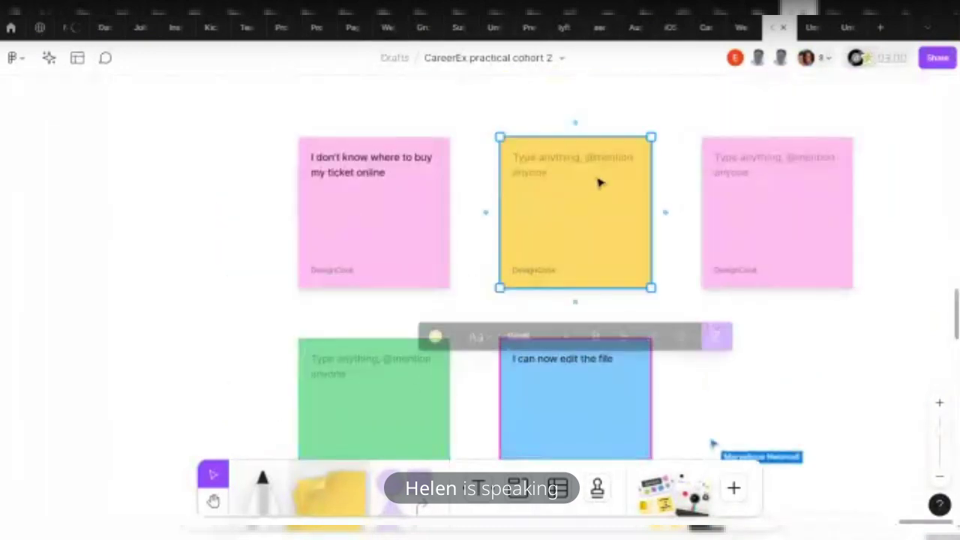
pyautogui.click(784, 196)
pyautogui.click(628, 334)
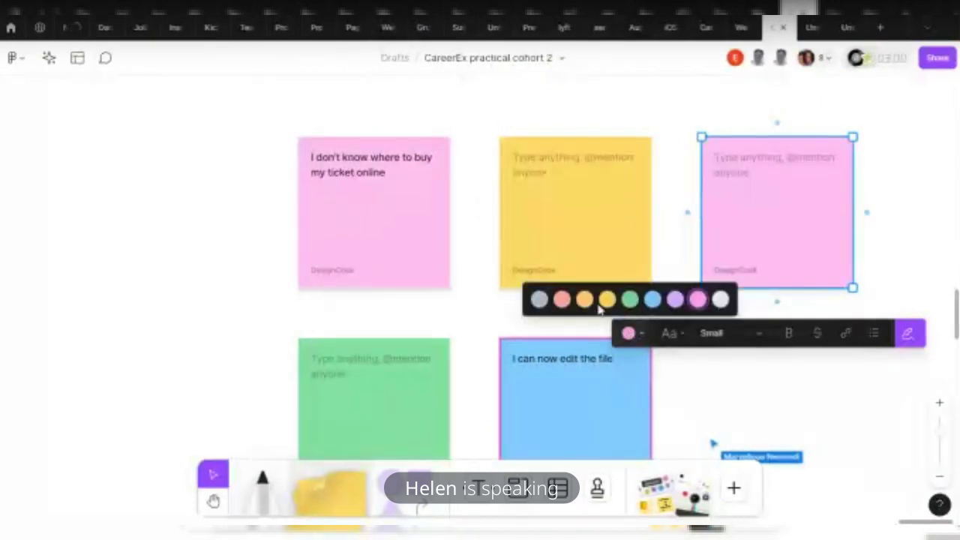
pyautogui.click(606, 298)
# Type the participant's full name into the top-right yellow sticky, keeping text size Small
pyautogui.doubleClick(737, 262)
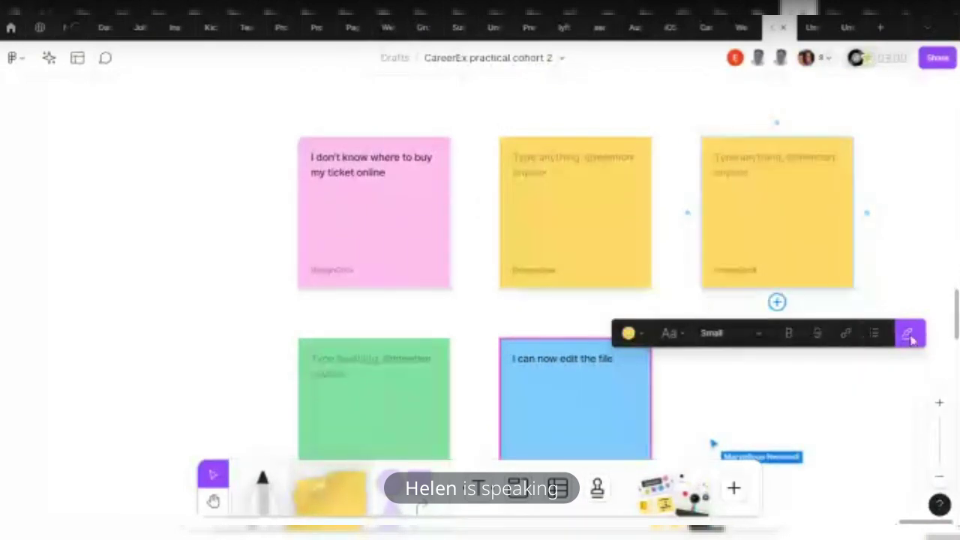
pyautogui.click(754, 340)
pyautogui.click(403, 176)
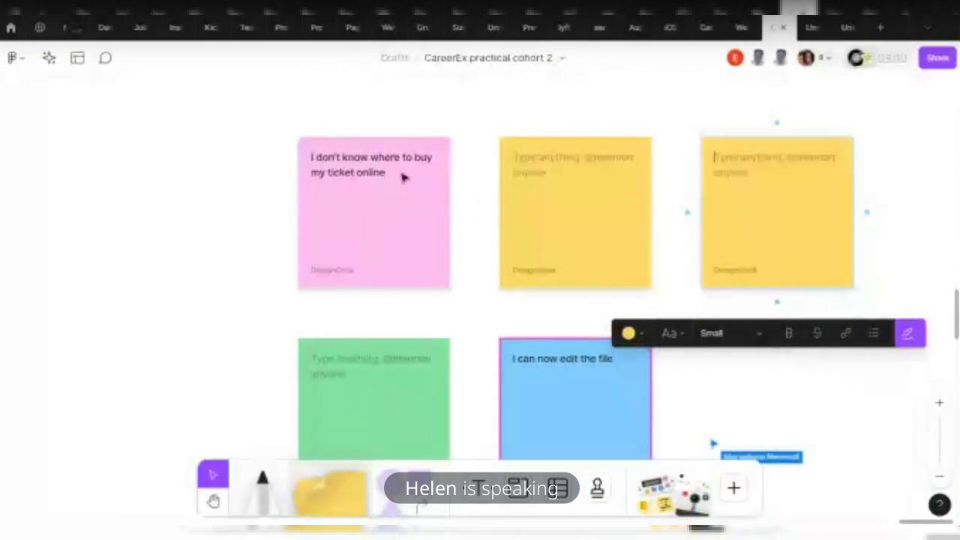
pyautogui.click(366, 174)
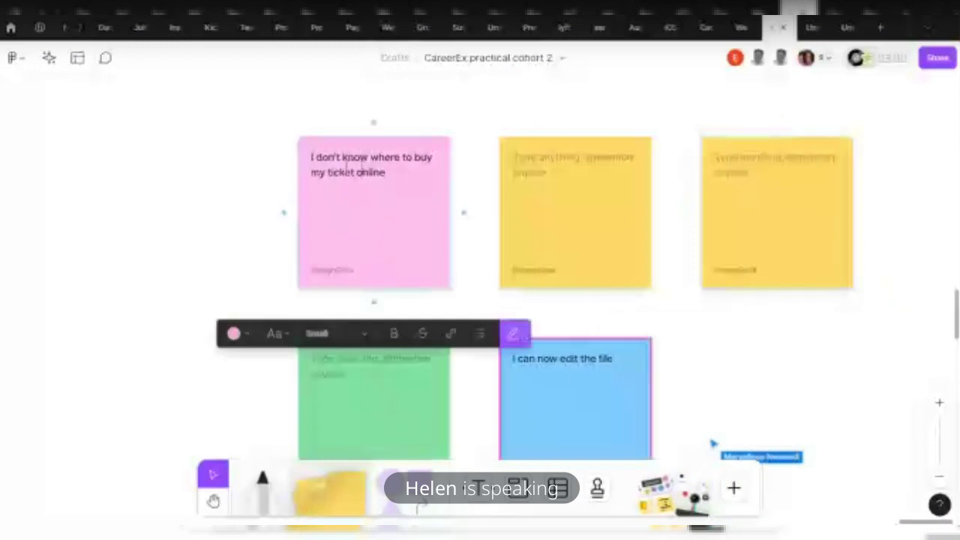
pyautogui.click(754, 156)
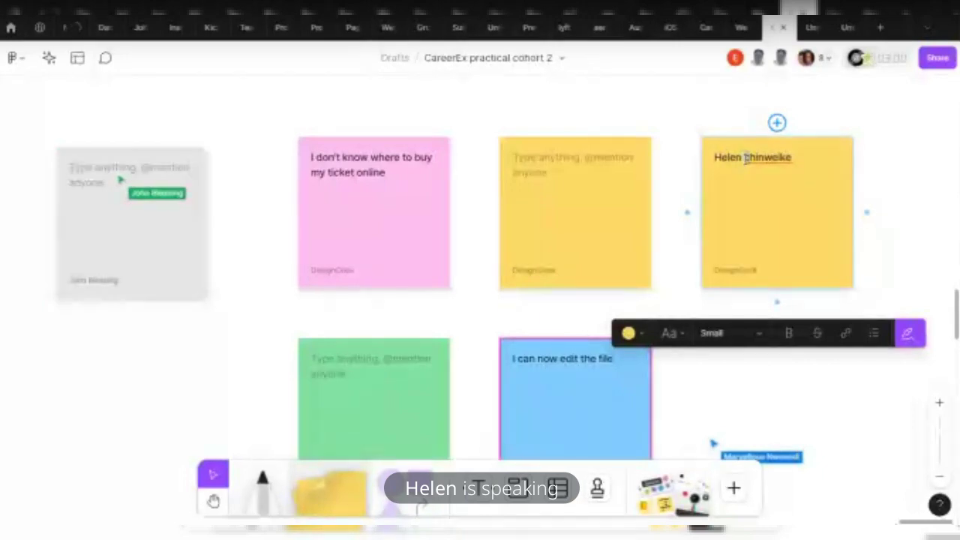
pyautogui.press('Delete')
pyautogui.write('C')
pyautogui.press('Escape')
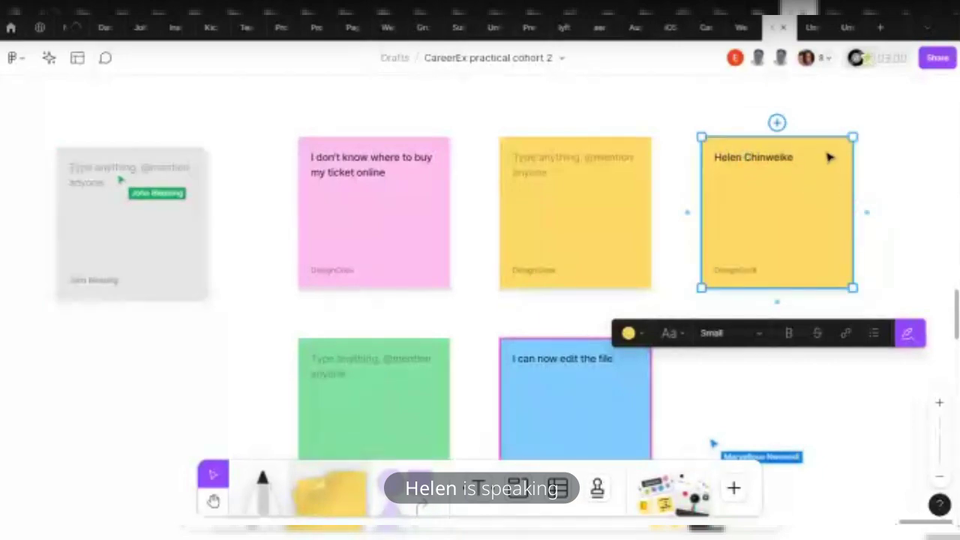
pyautogui.click(827, 60)
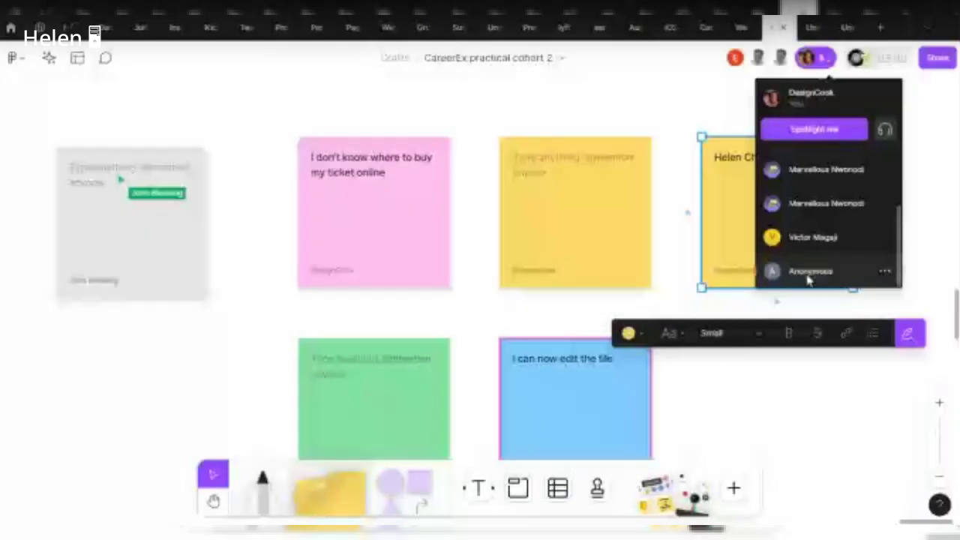
# Select the name sticky and nudge it slightly left
pyautogui.click(725, 133)
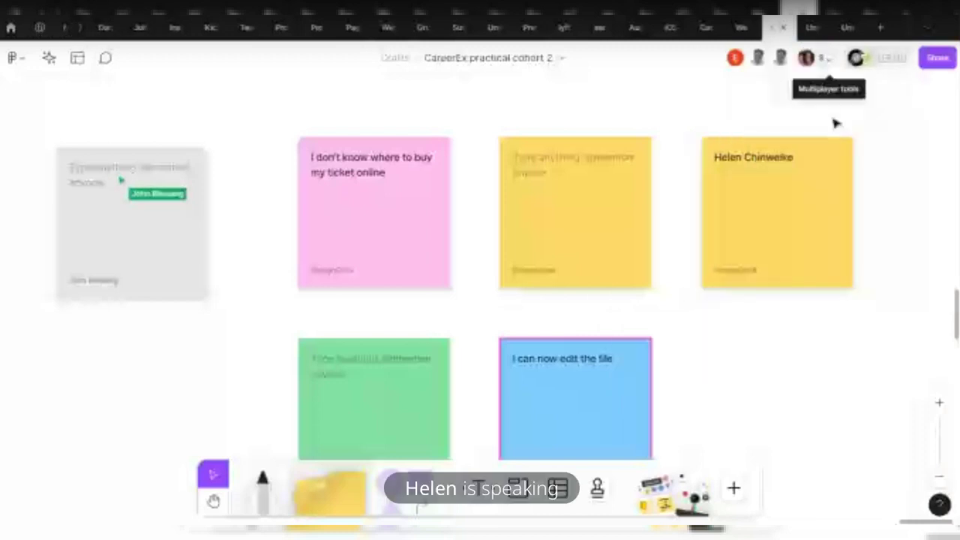
pyautogui.moveTo(278, 124); pyautogui.dragTo(825, 221)
pyautogui.click(826, 221)
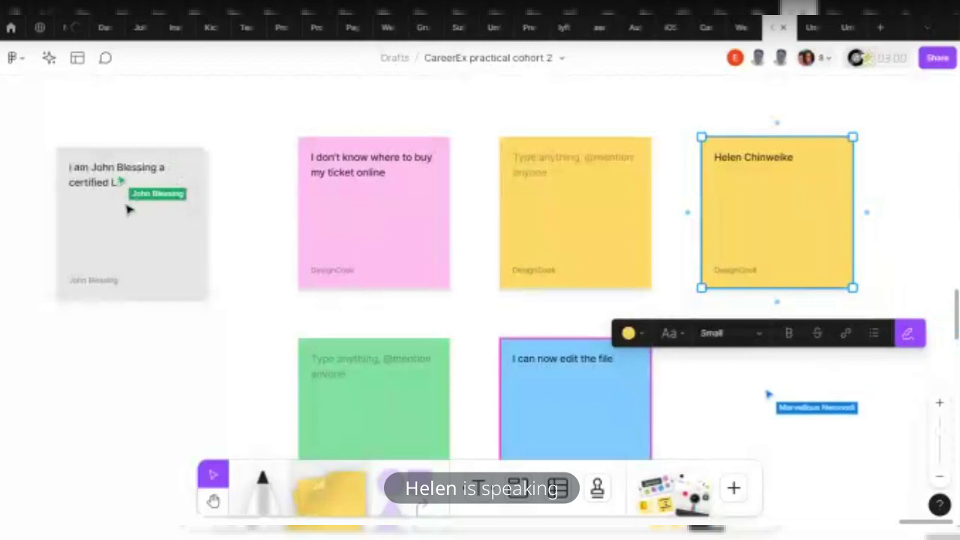
pyautogui.click(763, 203)
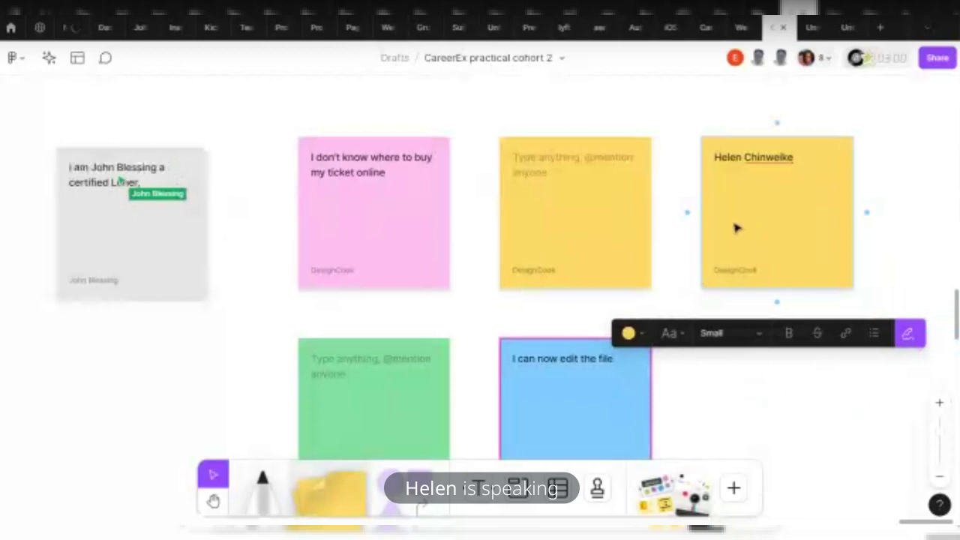
pyautogui.moveTo(756, 217); pyautogui.dragTo(745, 220)
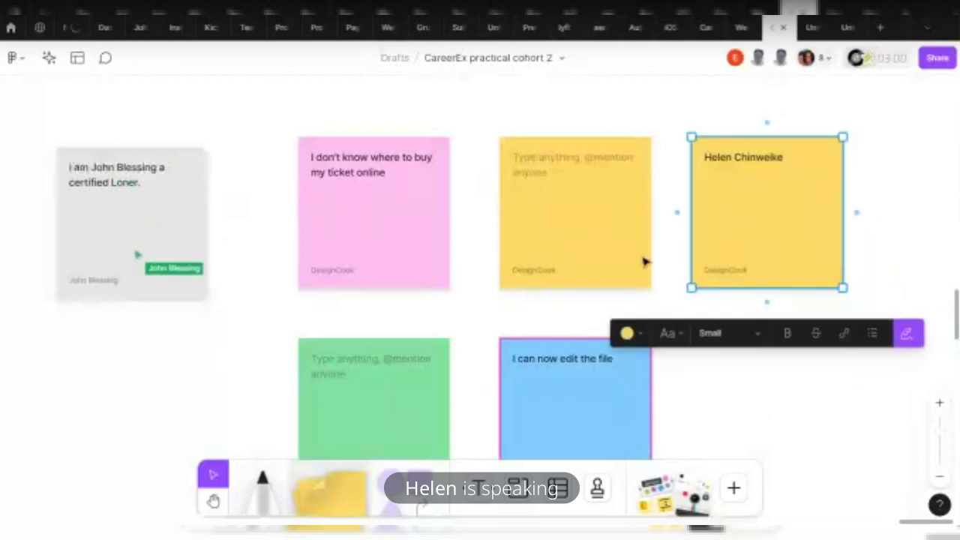
# Follow another collaborator's view of the board from the collaborators list
pyautogui.scroll(-1, 554, 265)
pyautogui.scroll(-5, 554, 264)
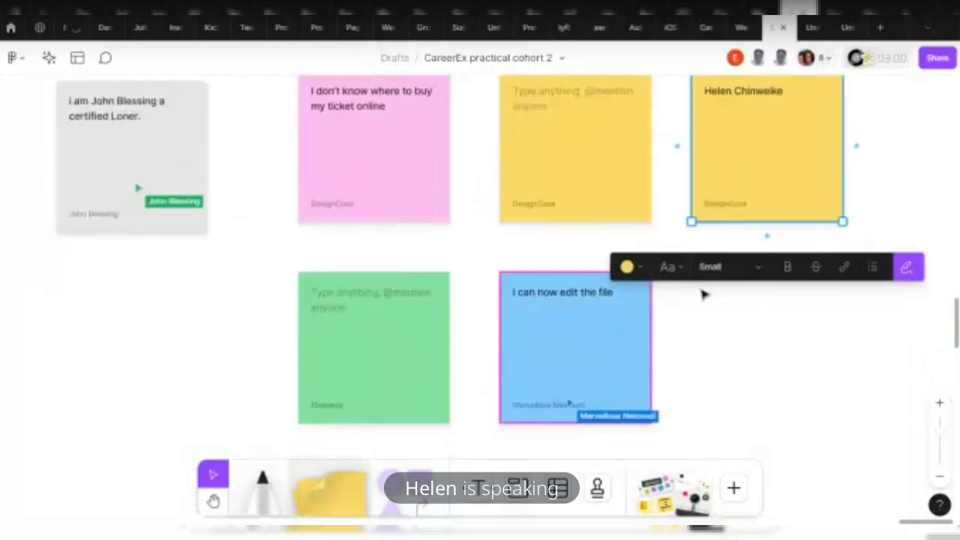
pyautogui.click(814, 58)
pyautogui.scroll(-3, 825, 229)
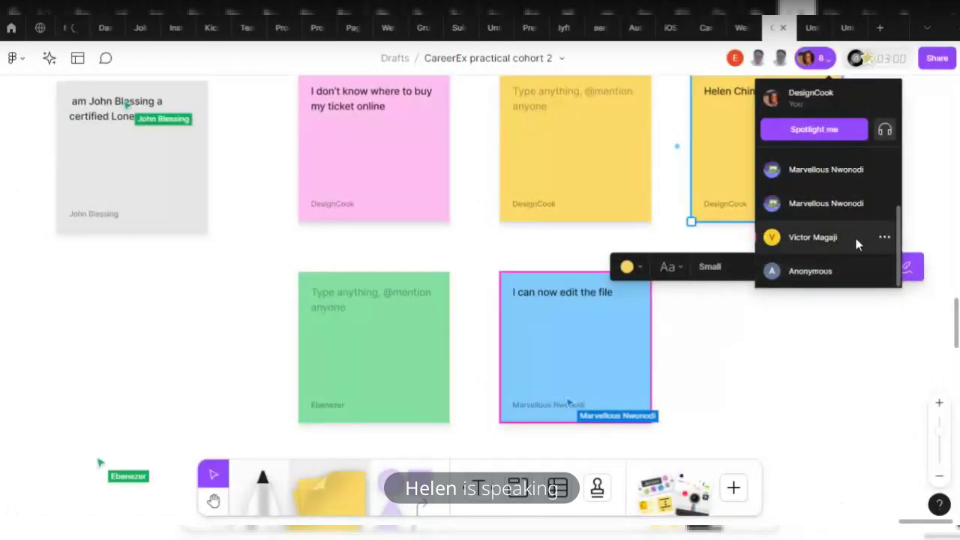
pyautogui.scroll(3, 825, 236)
pyautogui.scroll(-1, 810, 233)
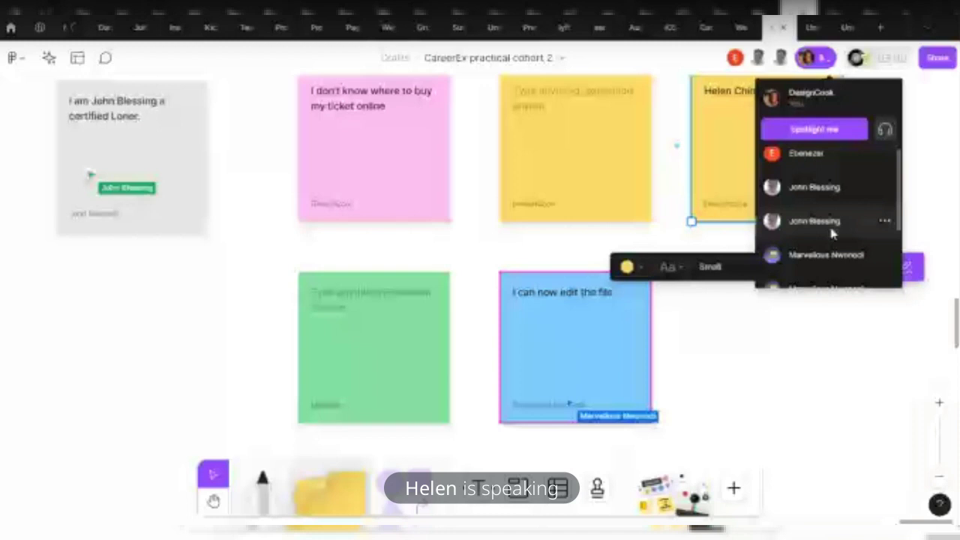
pyautogui.scroll(-3, 834, 256)
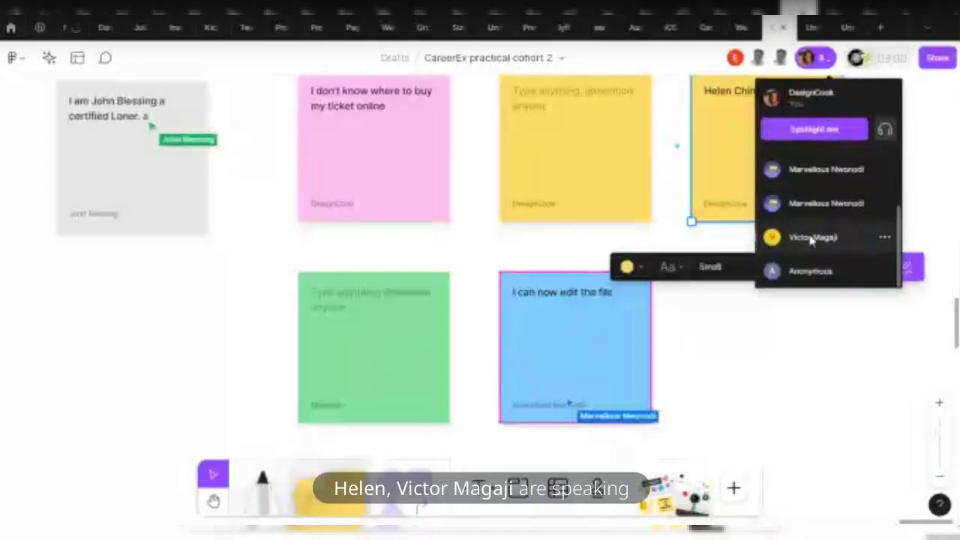
pyautogui.click(814, 238)
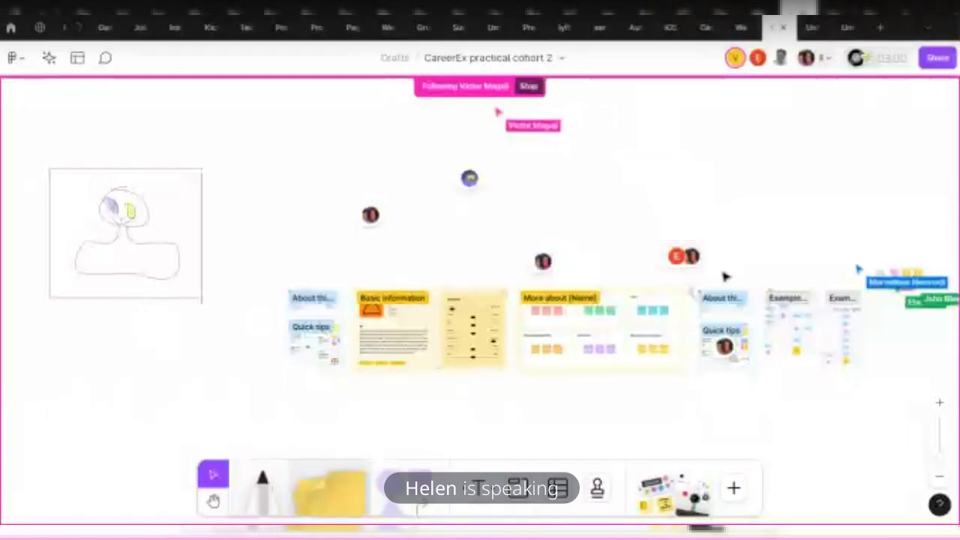
# Stop following, try following a different collaborator, then zoom in and select the yellow name note
pyautogui.click(816, 58)
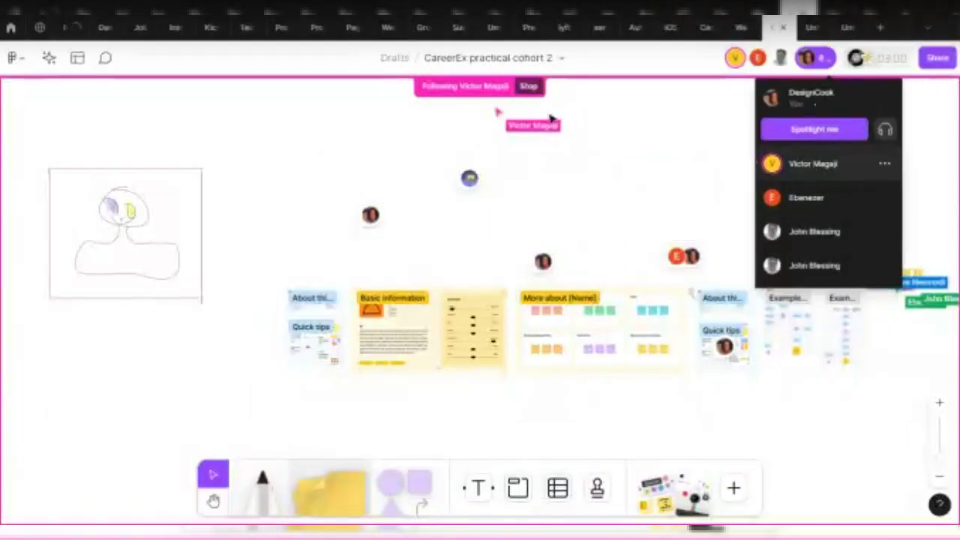
pyautogui.click(529, 86)
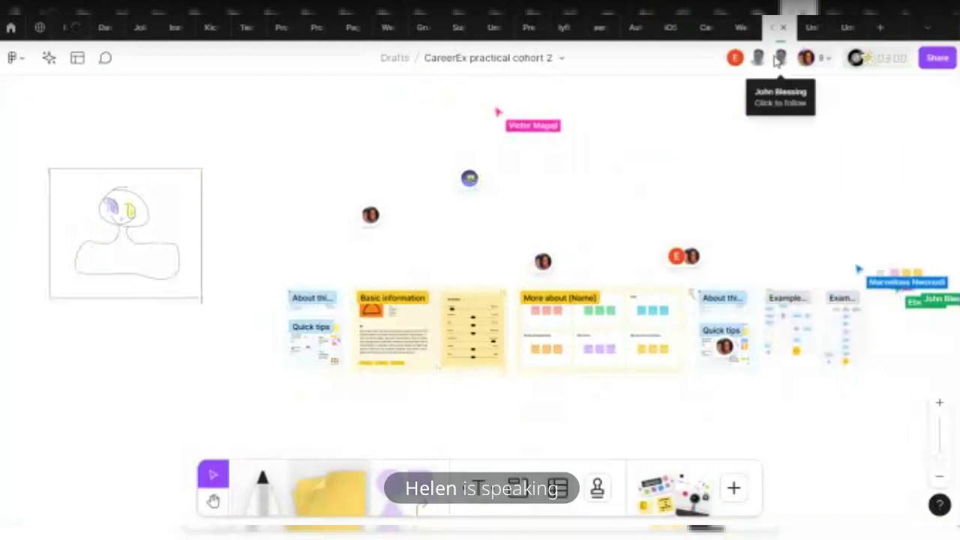
pyautogui.click(824, 59)
pyautogui.click(795, 264)
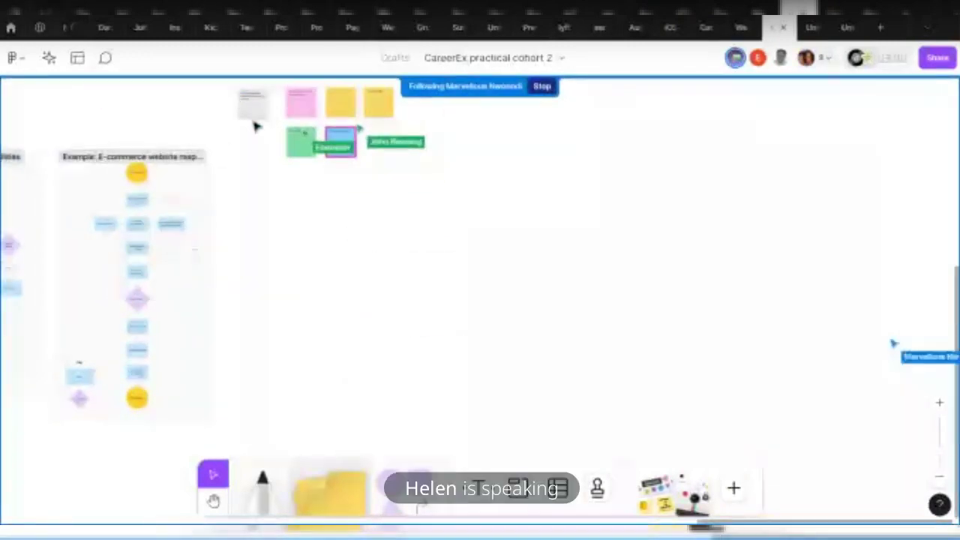
pyautogui.scroll(5, 260, 123)
pyautogui.scroll(3, 606, 304)
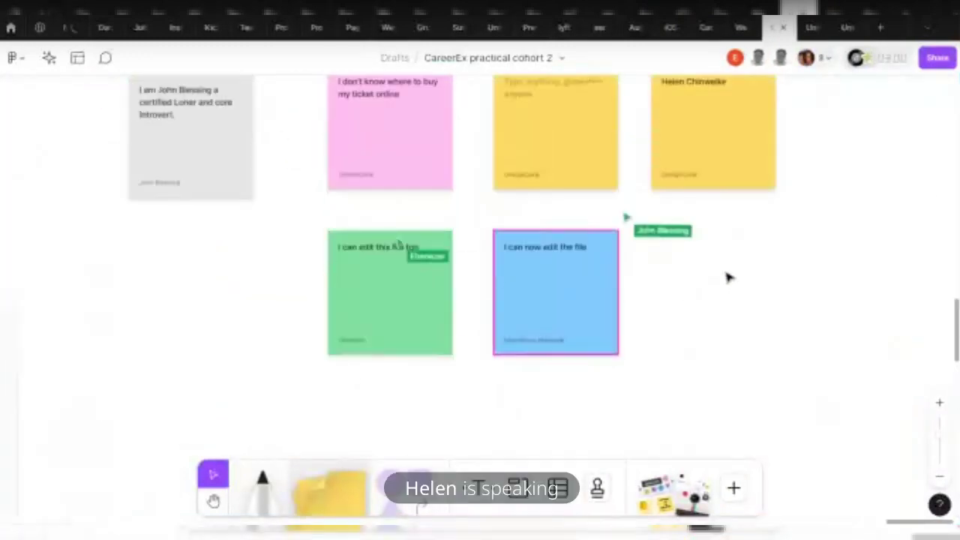
pyautogui.click(724, 182)
# Move the grey introduction note under the yellow name note and select the name text
pyautogui.click(706, 138)
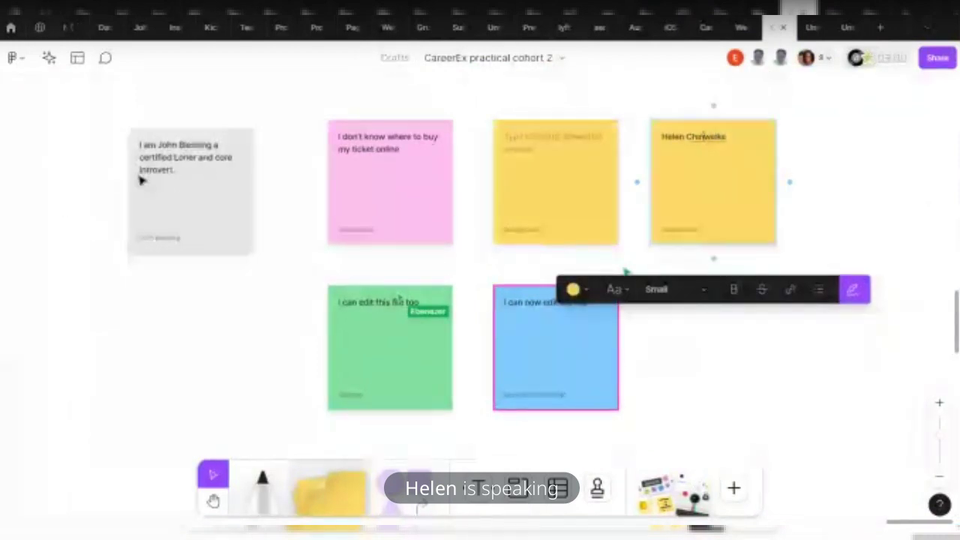
pyautogui.moveTo(141, 178); pyautogui.dragTo(201, 222)
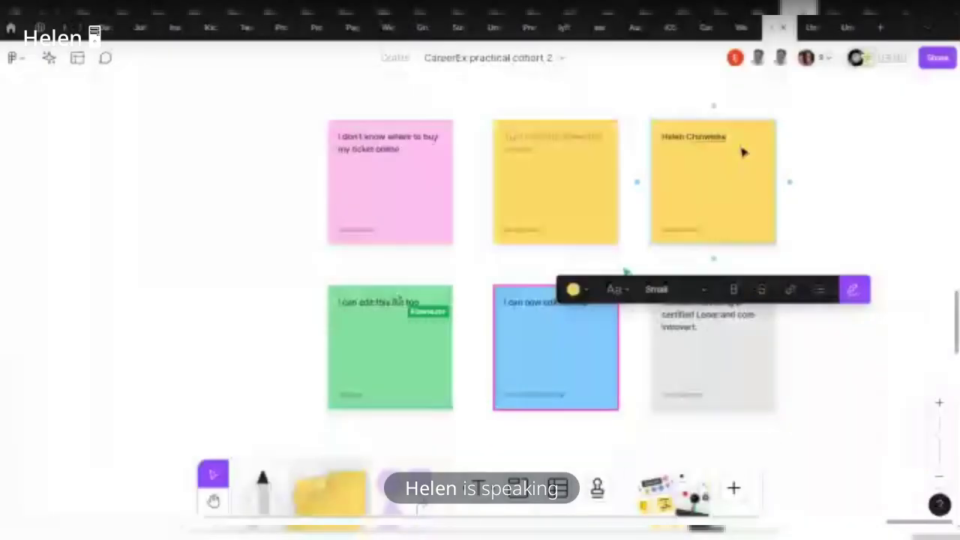
pyautogui.moveTo(743, 153); pyautogui.dragTo(635, 181)
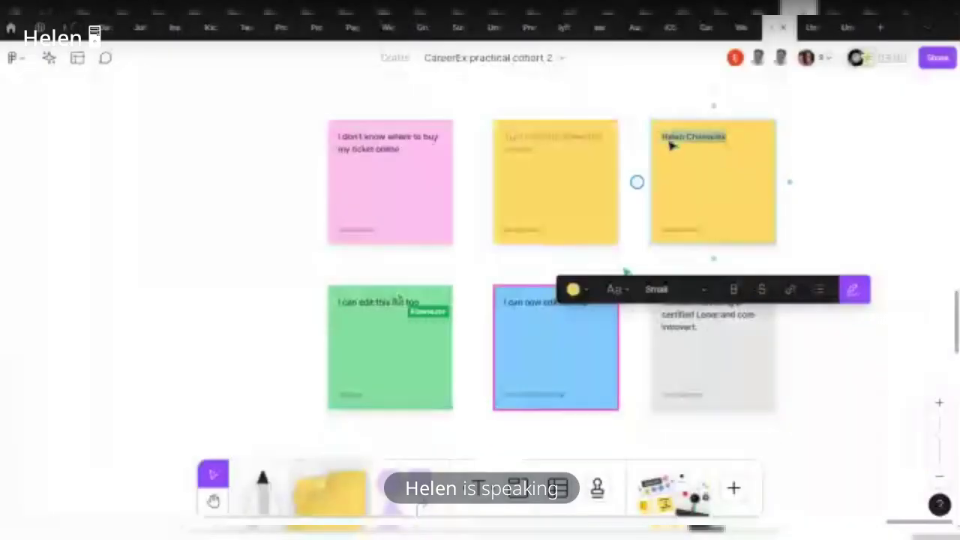
pyautogui.click(632, 292)
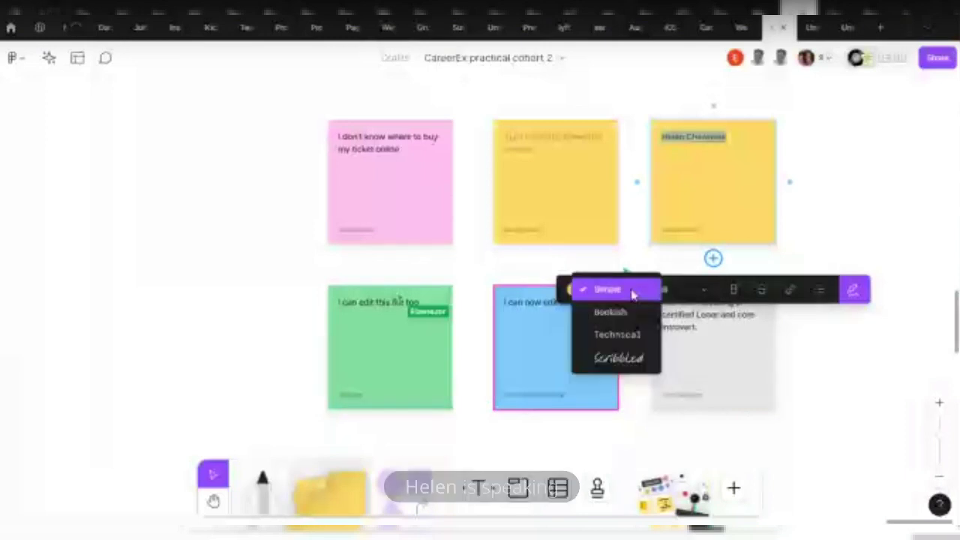
pyautogui.scroll(-1, 629, 330)
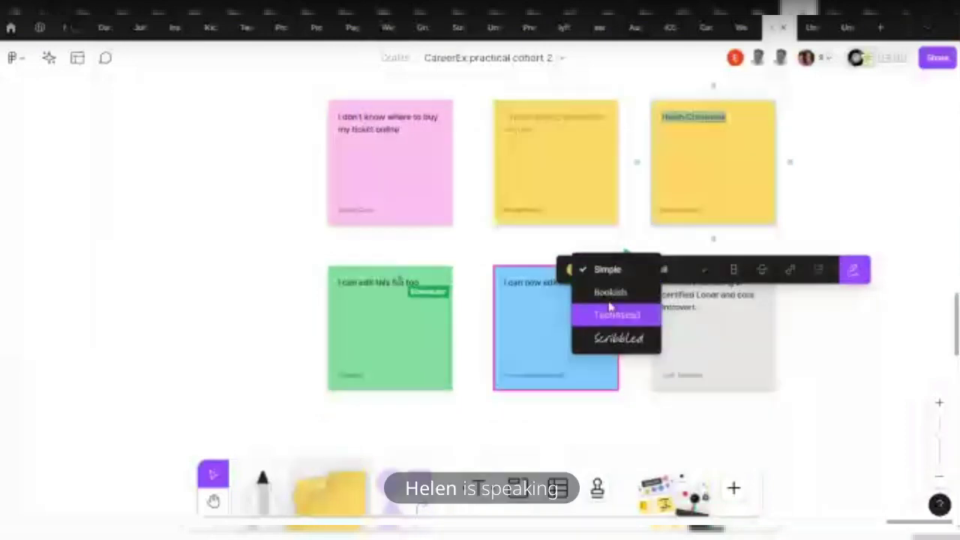
# Try the name text at Medium, Large, Extra large and Huge, widening the note to fit
pyautogui.click(699, 270)
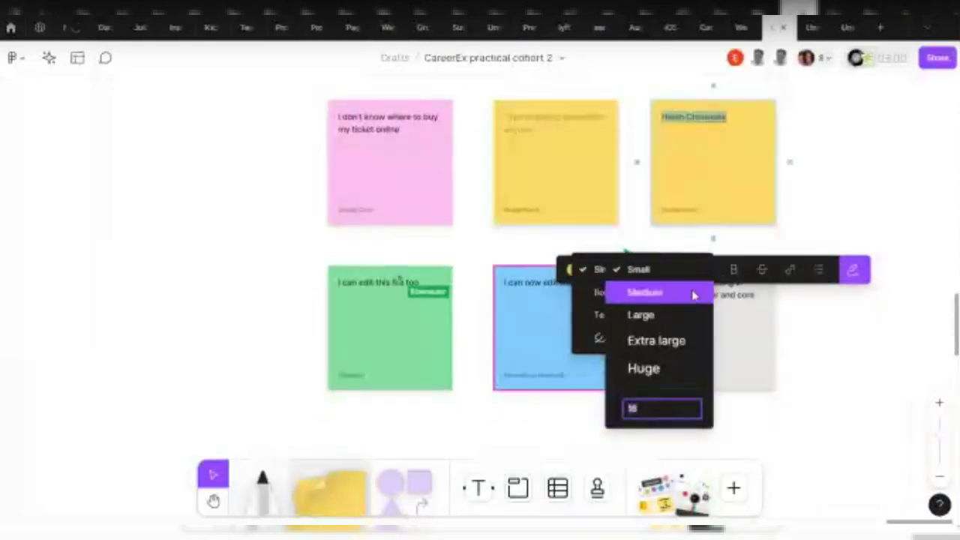
pyautogui.click(693, 296)
pyautogui.click(704, 271)
pyautogui.click(699, 294)
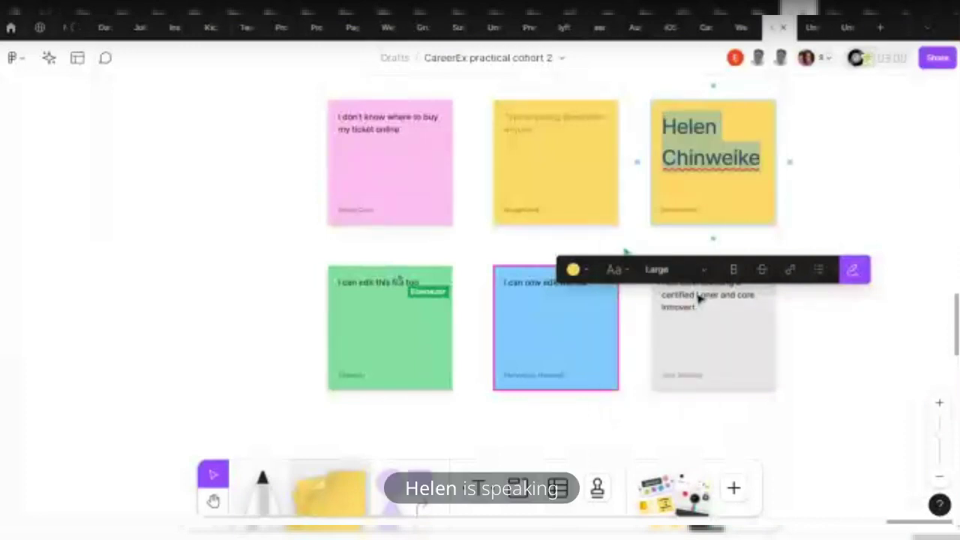
pyautogui.click(701, 274)
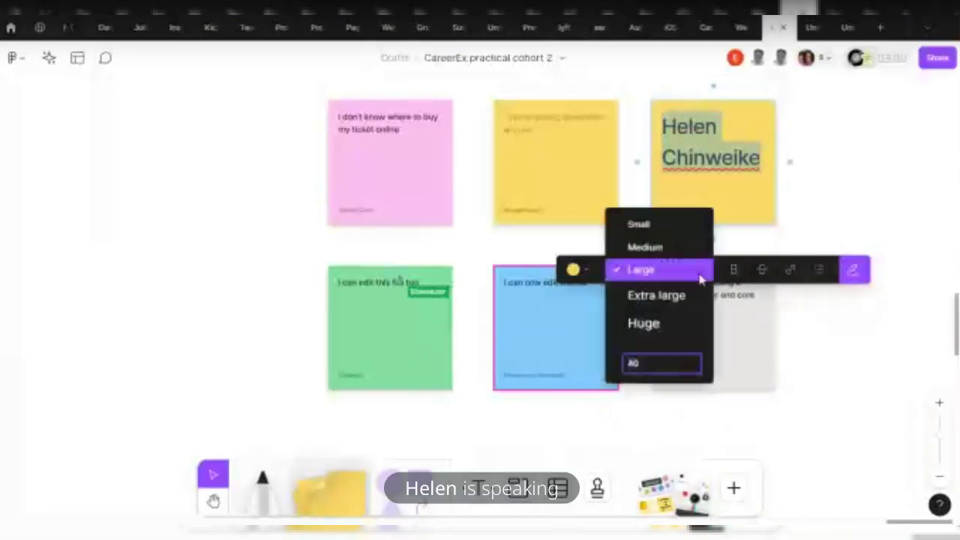
pyautogui.click(698, 295)
pyautogui.click(711, 275)
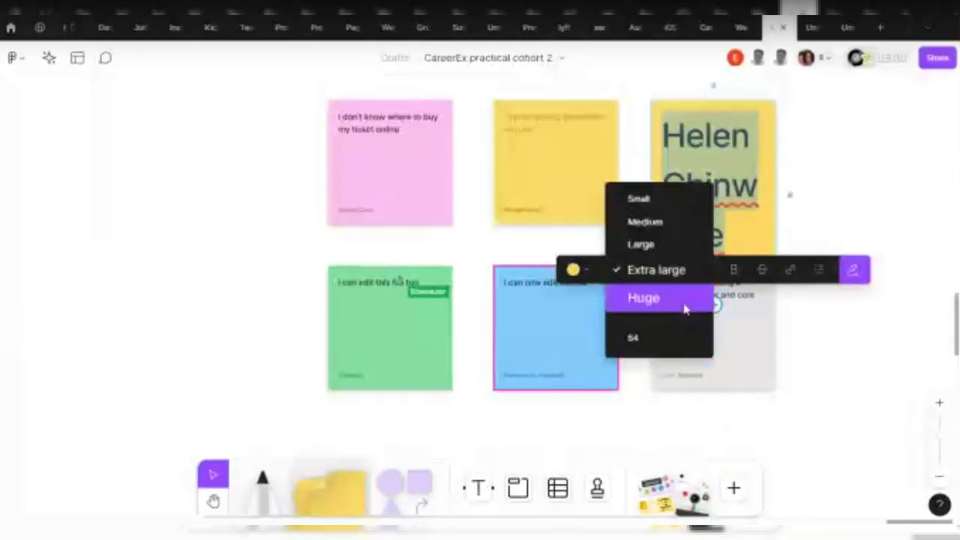
pyautogui.click(684, 304)
pyautogui.press('Escape')
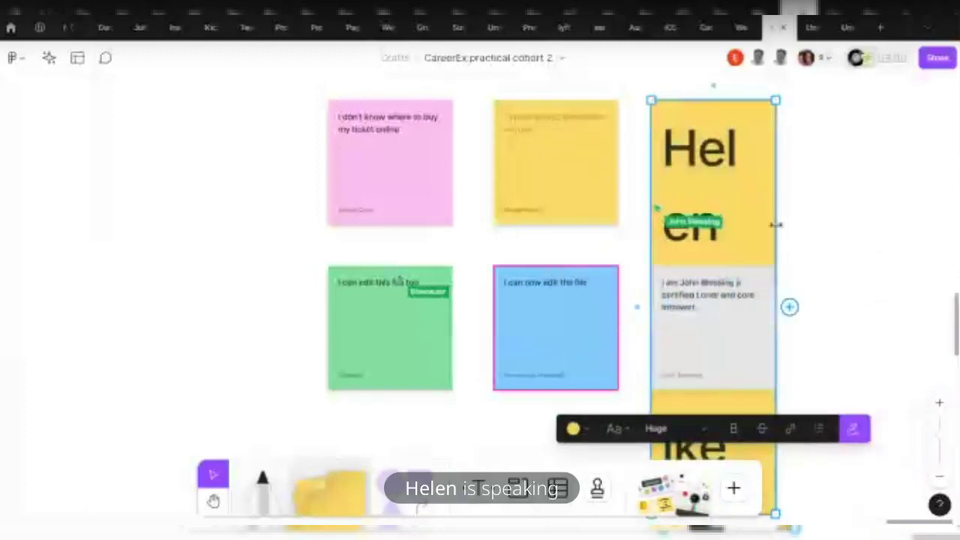
pyautogui.moveTo(773, 231); pyautogui.dragTo(868, 224)
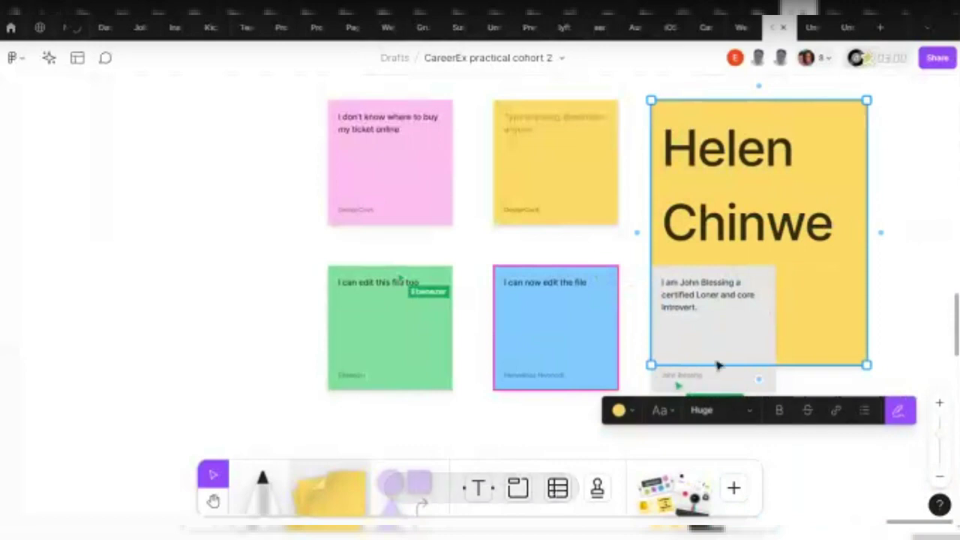
# Set the name text back to Medium and narrow the note to its normal width
pyautogui.click(725, 405)
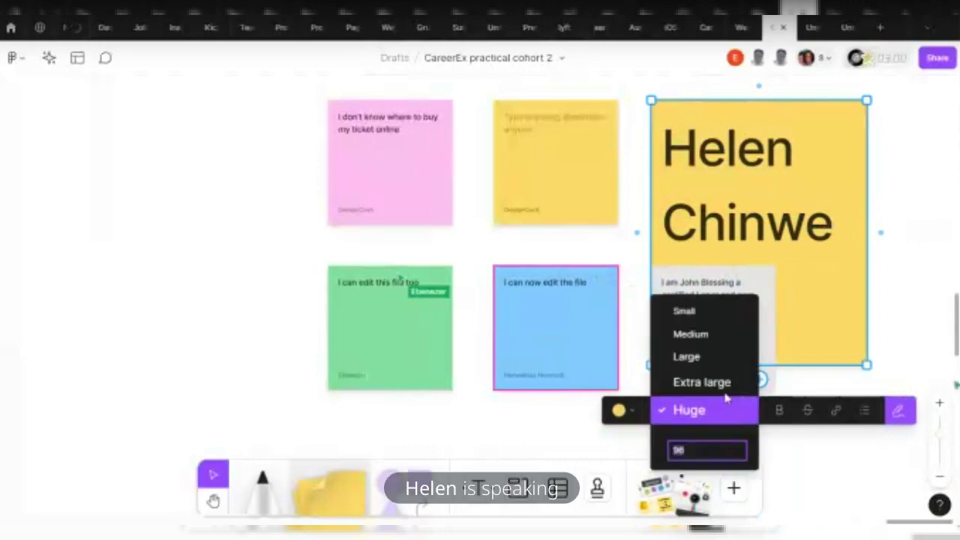
pyautogui.click(713, 335)
pyautogui.click(867, 177)
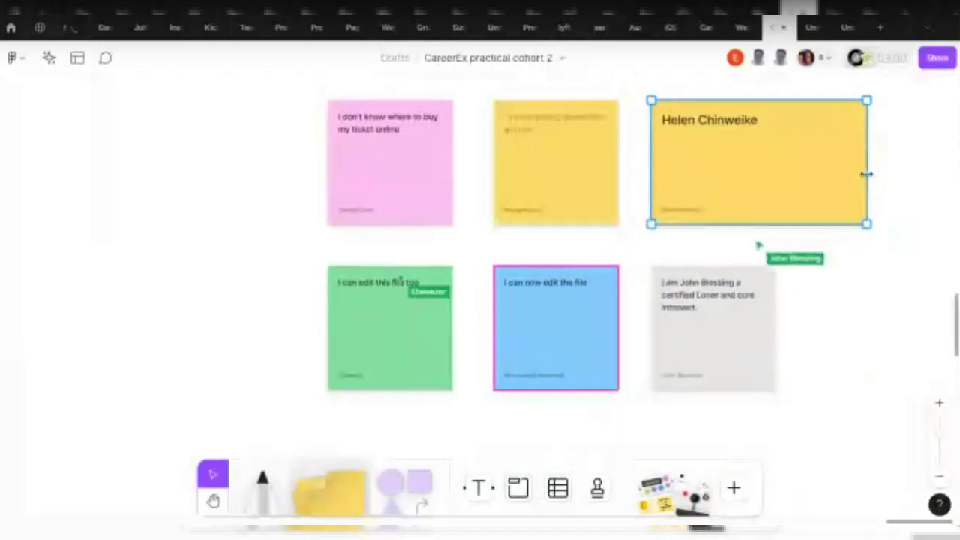
pyautogui.moveTo(868, 174); pyautogui.dragTo(776, 177)
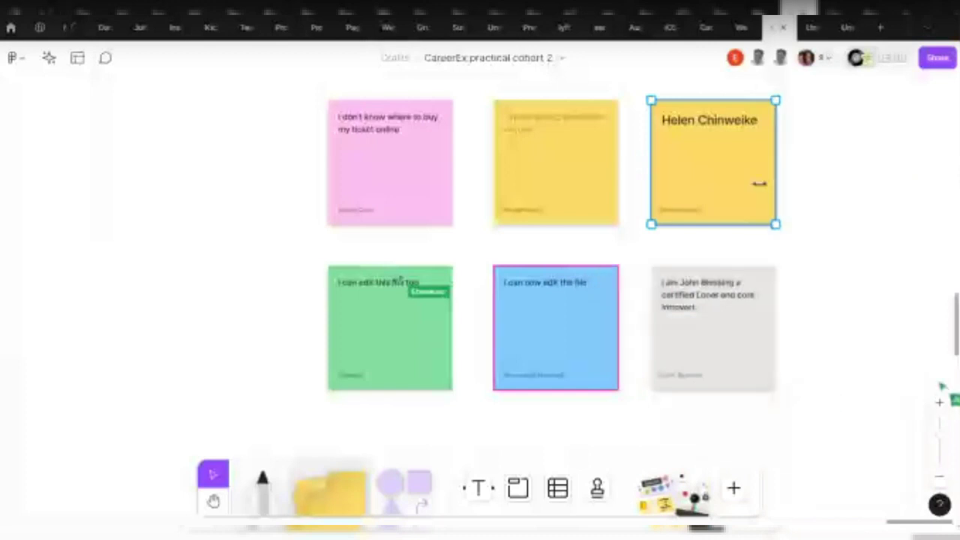
pyautogui.press('Escape')
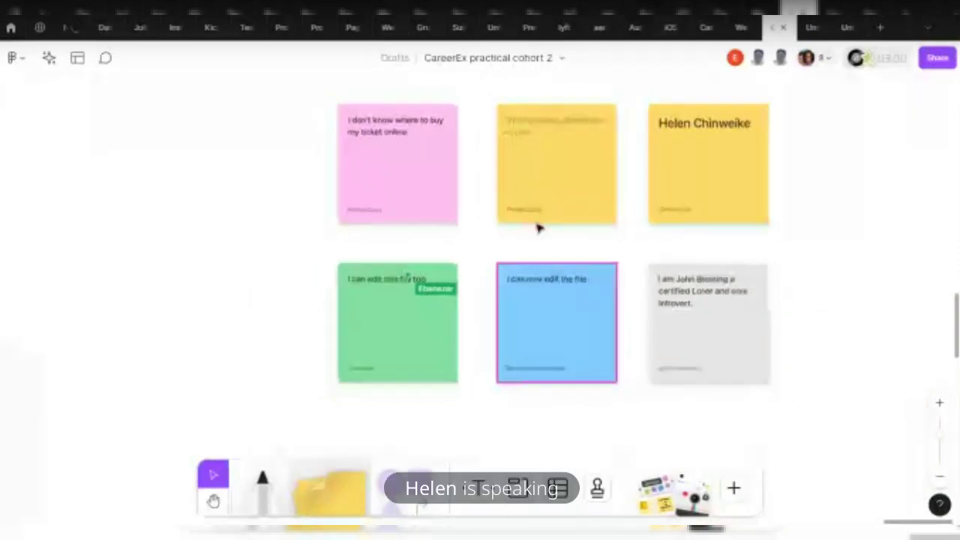
pyautogui.scroll(-5, 622, 326)
pyautogui.scroll(4, 632, 236)
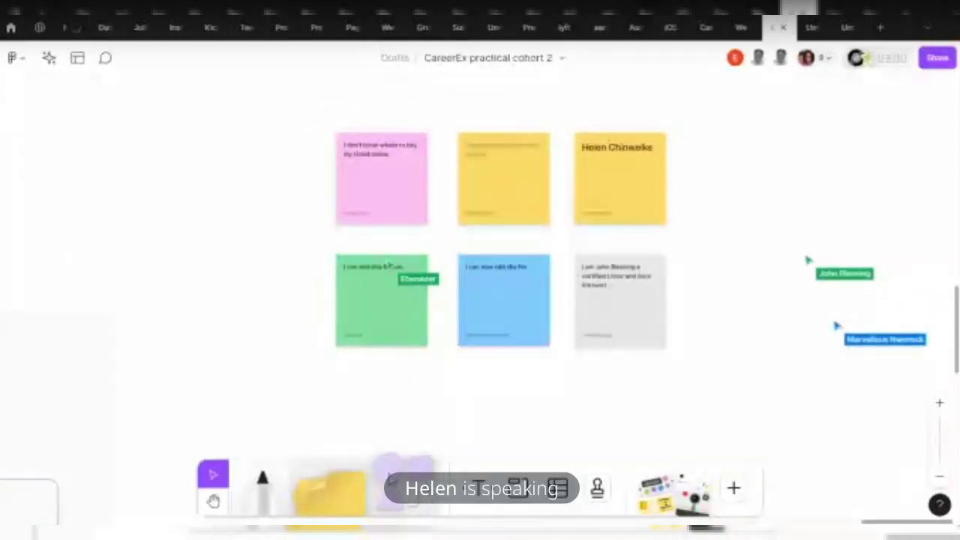
# Drag a lavender circle and a lavender square from the shapes tool to the flowchart's right
pyautogui.hscroll(2, 688, 388)
pyautogui.scroll(-2, 688, 388)
pyautogui.hscroll(2, 534, 373)
pyautogui.scroll(2, 533, 373)
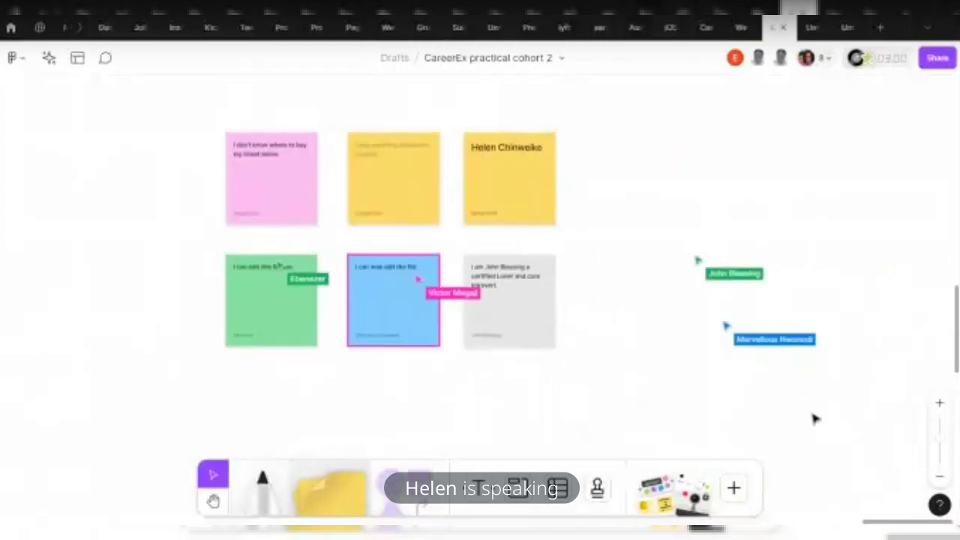
pyautogui.scroll(-3, 811, 316)
pyautogui.hscroll(-3, 232, 407)
pyautogui.scroll(-3, 232, 408)
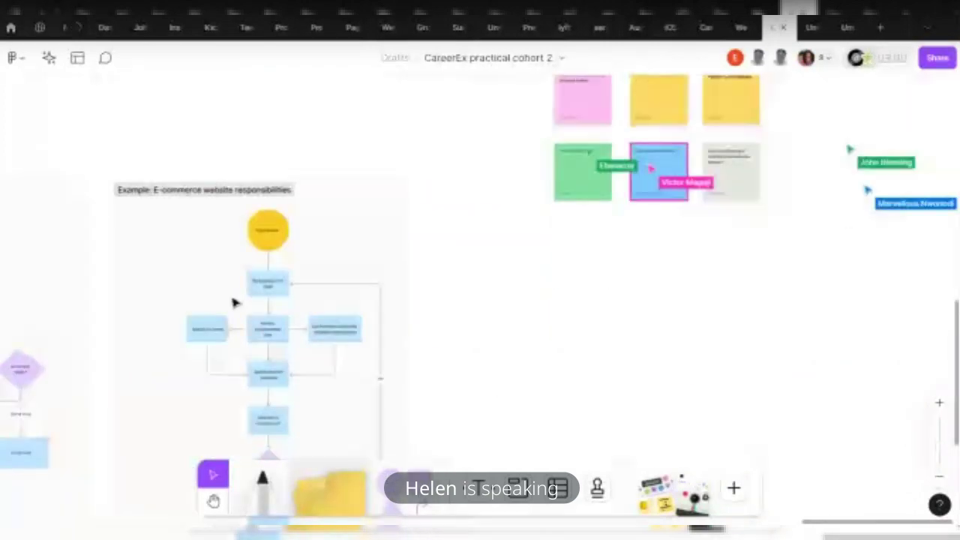
pyautogui.scroll(2, 232, 300)
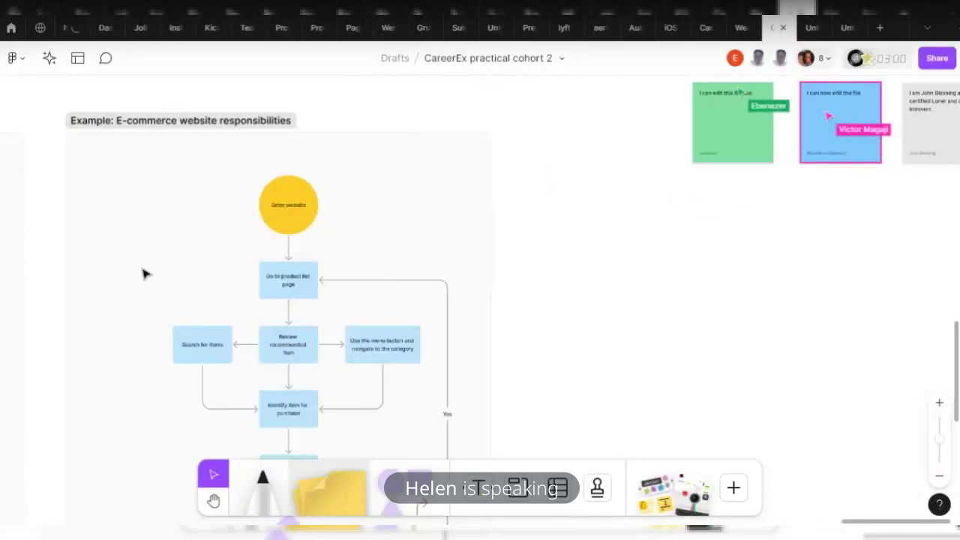
pyautogui.scroll(2, 146, 272)
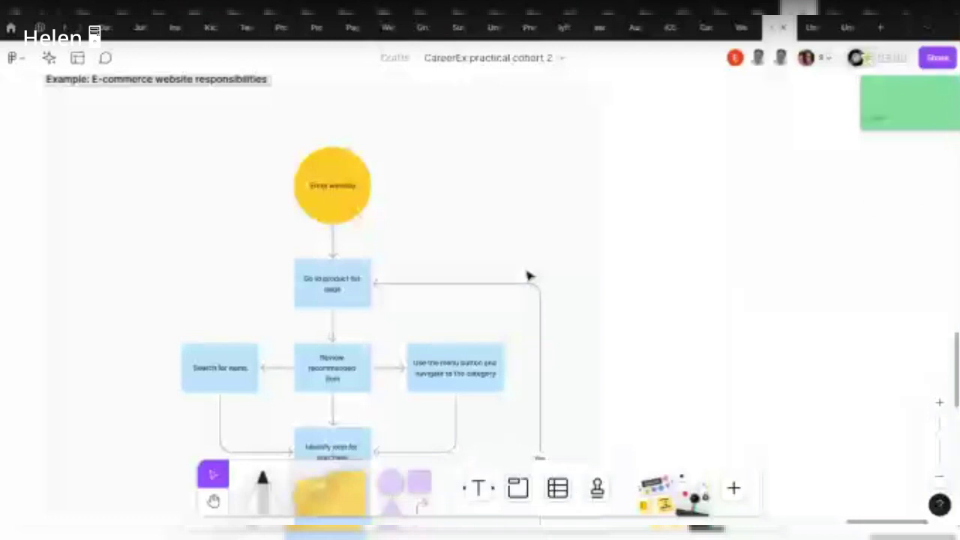
pyautogui.scroll(1, 398, 255)
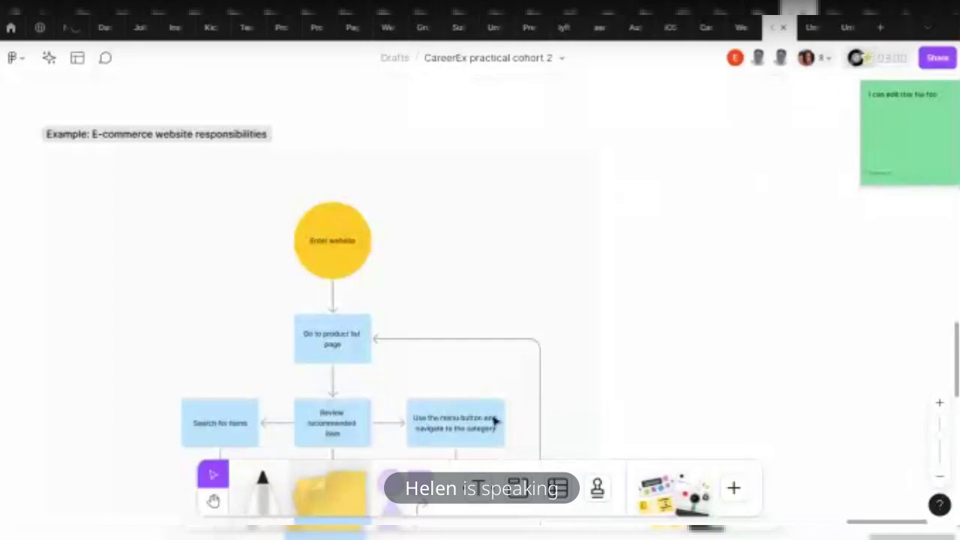
pyautogui.scroll(-1, 319, 365)
pyautogui.scroll(-2, 319, 365)
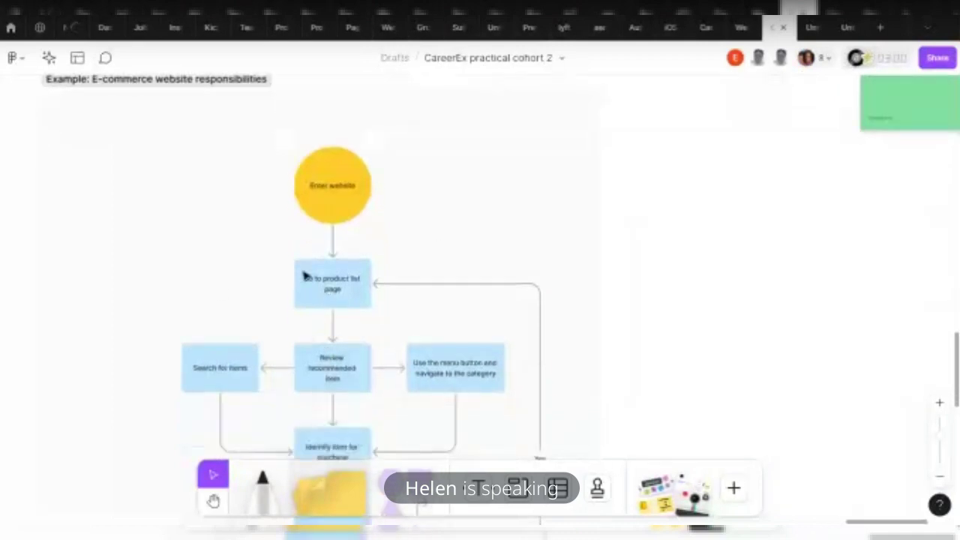
pyautogui.click(316, 193)
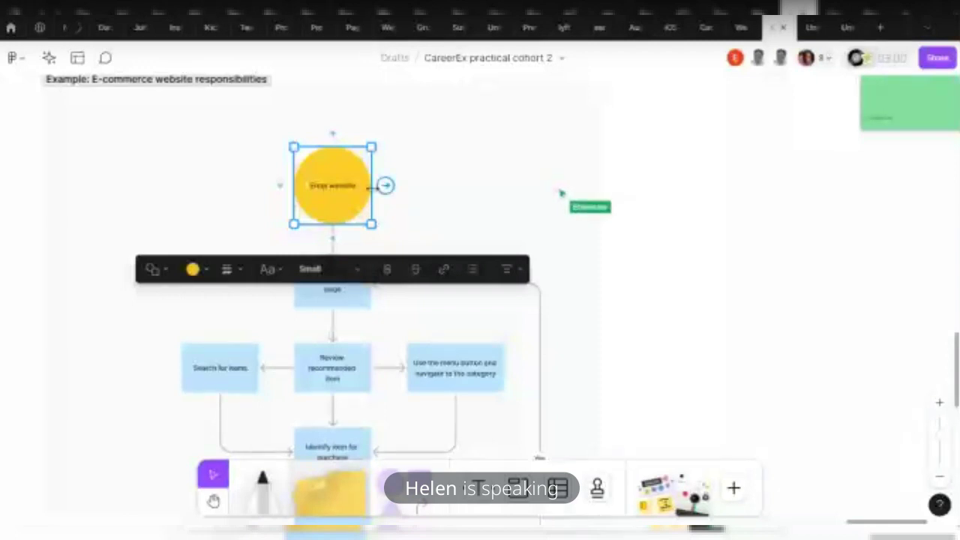
pyautogui.moveTo(394, 487); pyautogui.dragTo(688, 315)
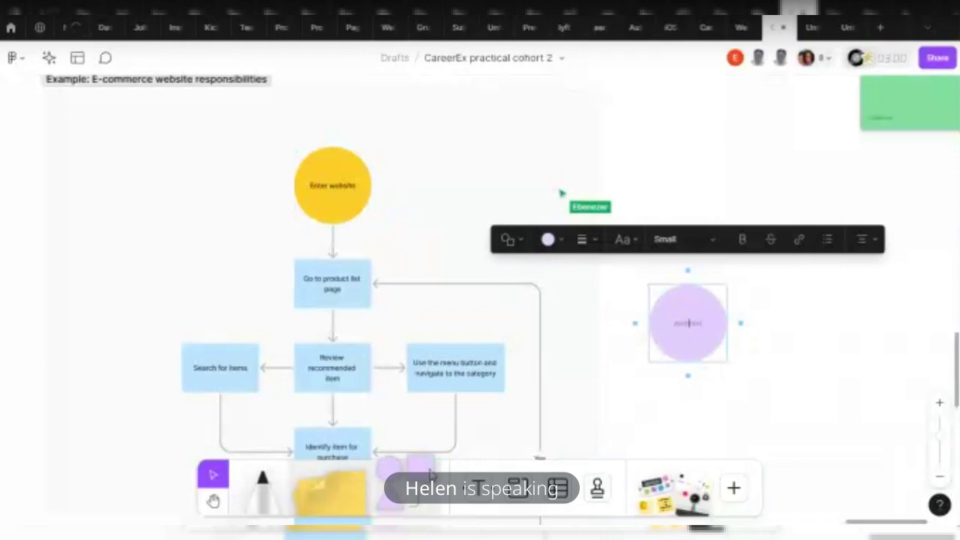
pyautogui.moveTo(441, 465); pyautogui.dragTo(775, 379)
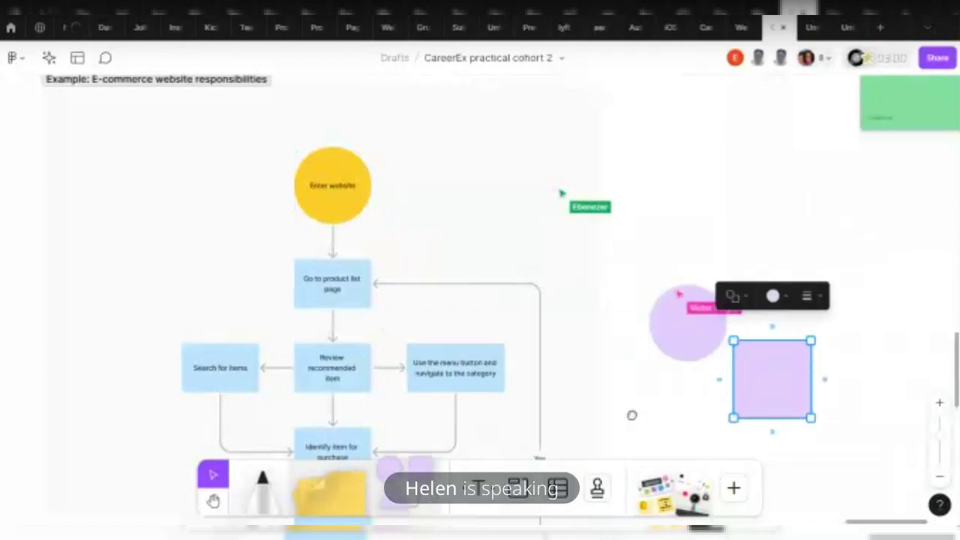
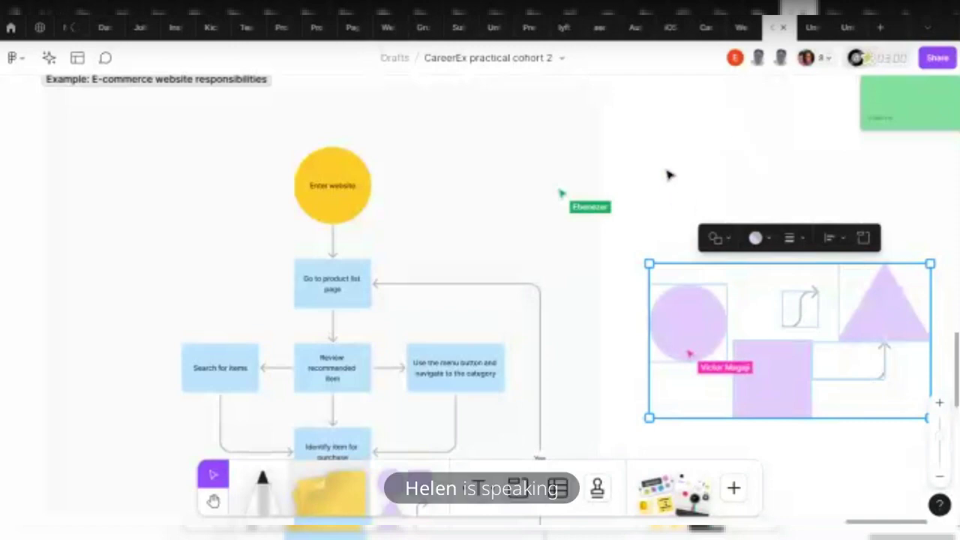
# Add a text label reading 'aimarketing' on the board below the sticky notes
pyautogui.scroll(-3, 556, 233)
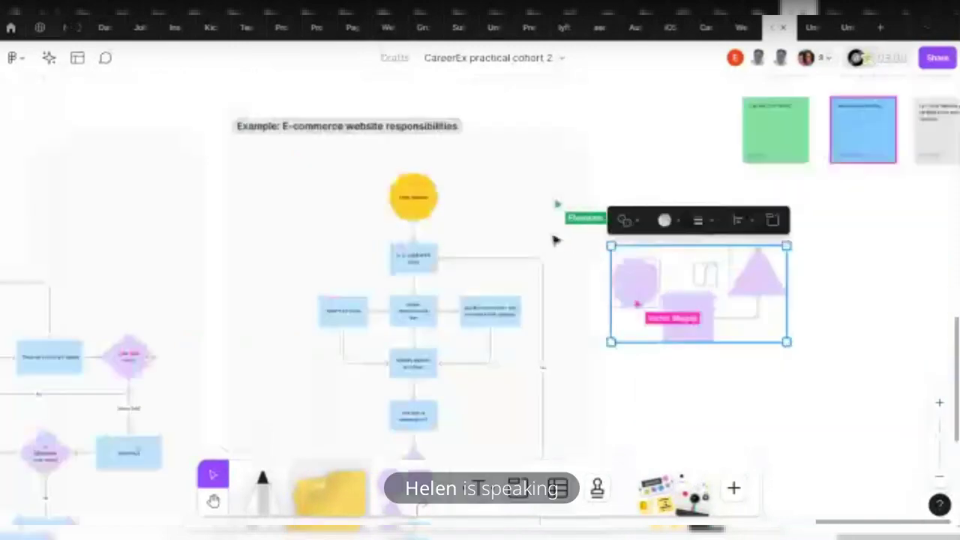
pyautogui.hscroll(5, 692, 262)
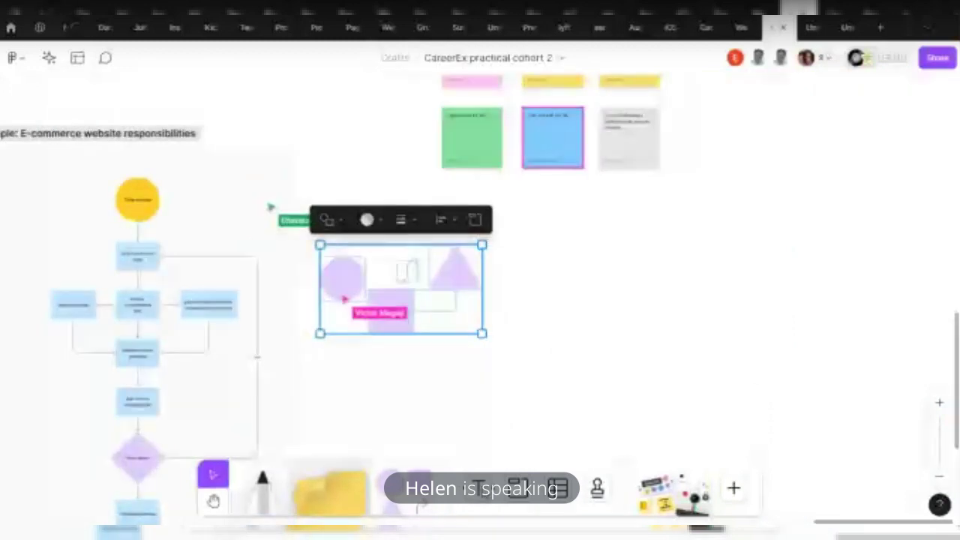
pyautogui.press('t')
pyautogui.click(570, 225)
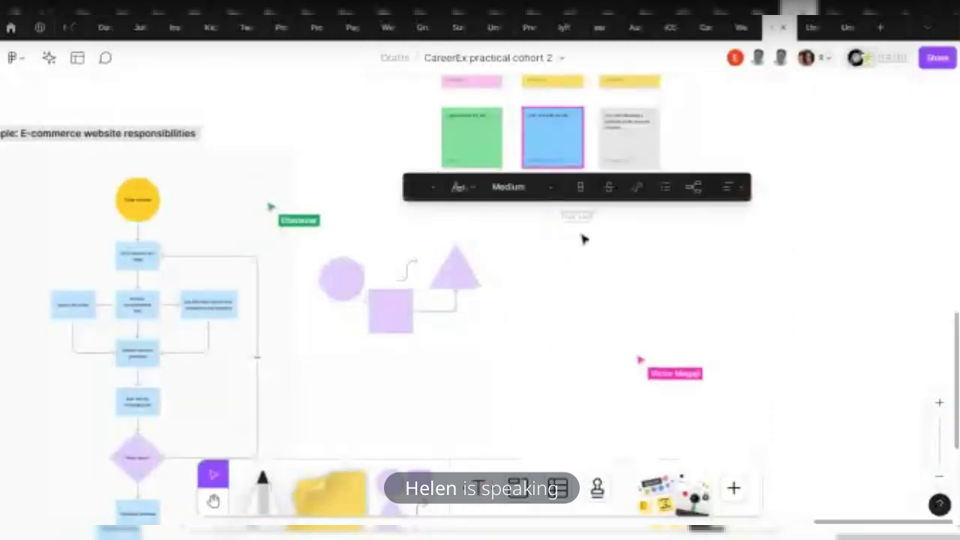
pyautogui.write('tech Ed')
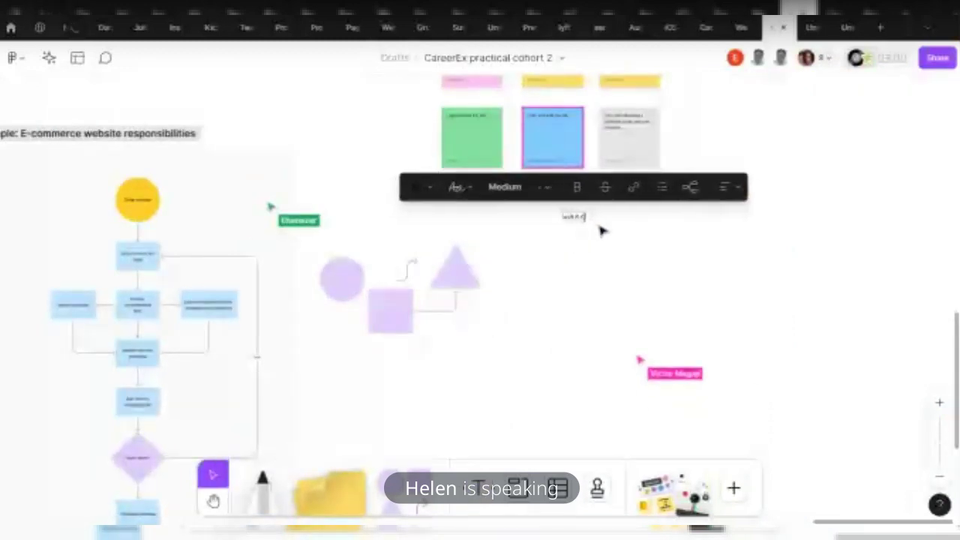
pyautogui.press('BackSpace')
pyautogui.press('BackSpace')
pyautogui.press('BackSpace')
pyautogui.press('BackSpace')
pyautogui.press('BackSpace')
pyautogui.press('BackSpace')
pyautogui.press('BackSpace')
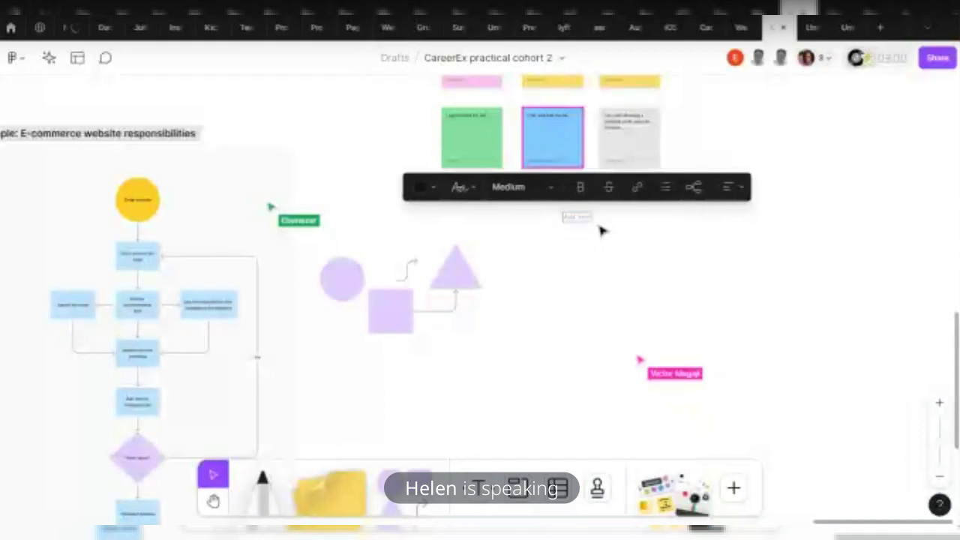
pyautogui.write('aimarketing')
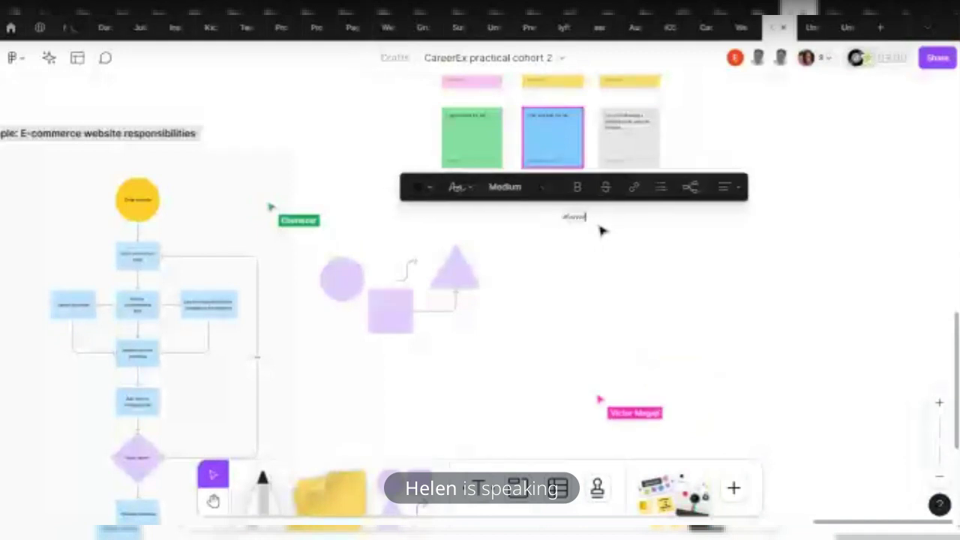
pyautogui.press('Escape')
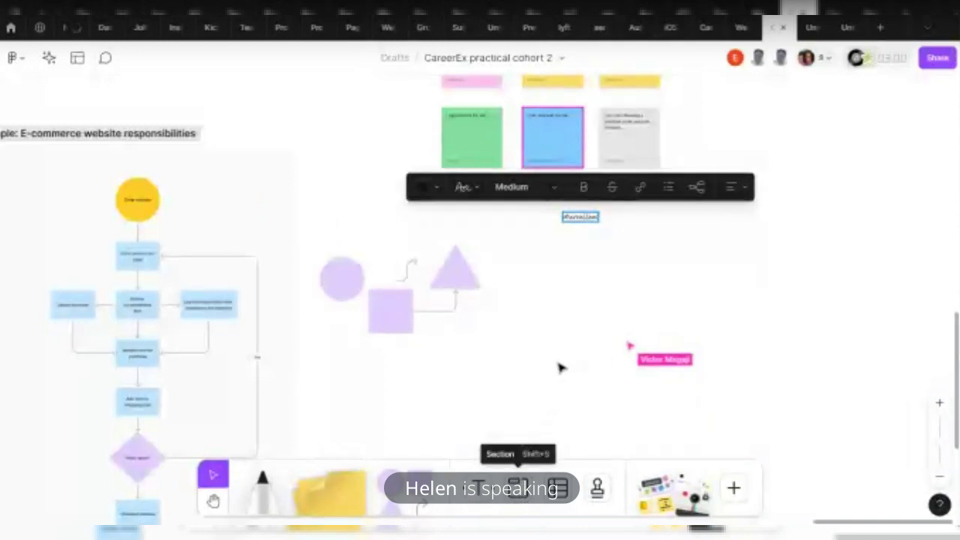
# Draw Section 1 around the new text label
pyautogui.click(518, 488)
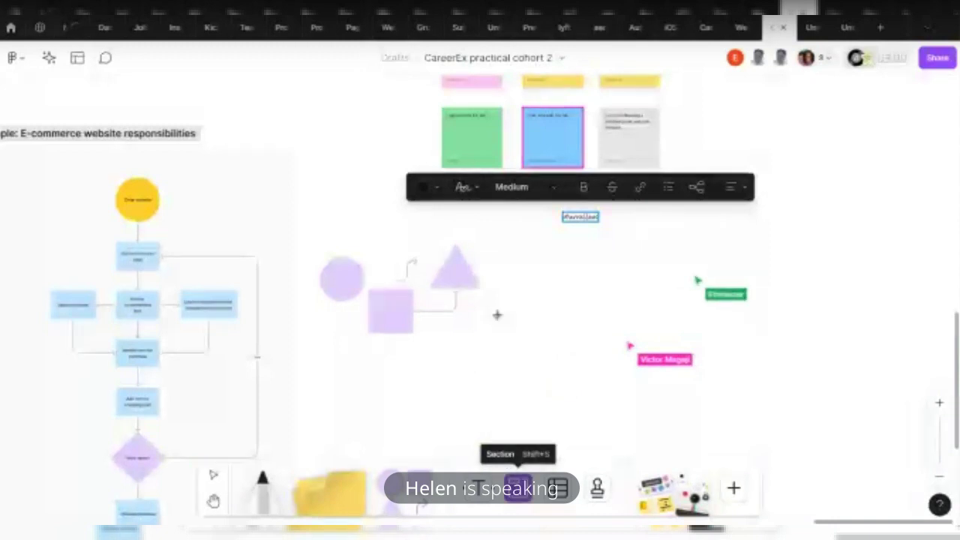
pyautogui.scroll(2, 497, 315)
pyautogui.moveTo(554, 260); pyautogui.dragTo(935, 480)
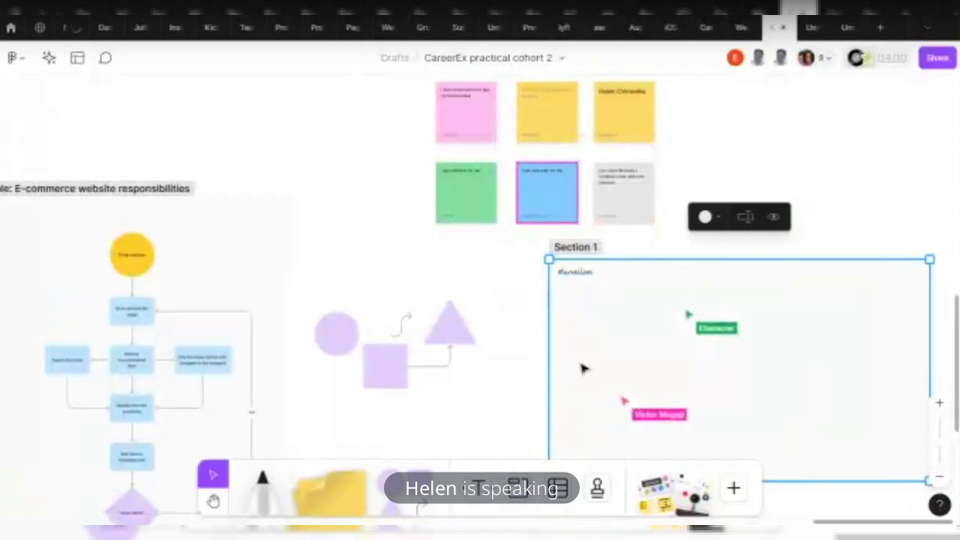
# Draw an empty Section 2 to the right of Section 1
pyautogui.hscroll(6, 745, 313)
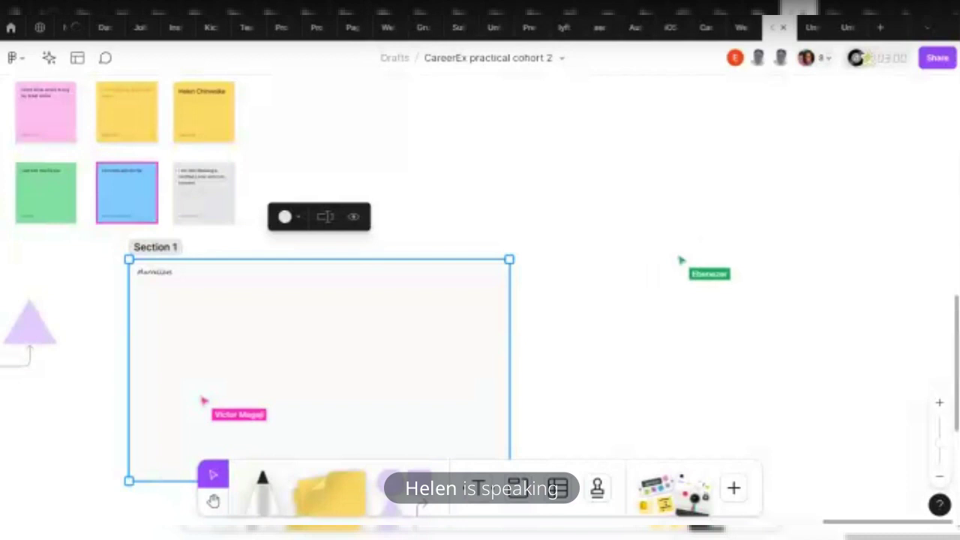
pyautogui.hotkey('shift', 's')
pyautogui.moveTo(550, 260); pyautogui.dragTo(890, 481)
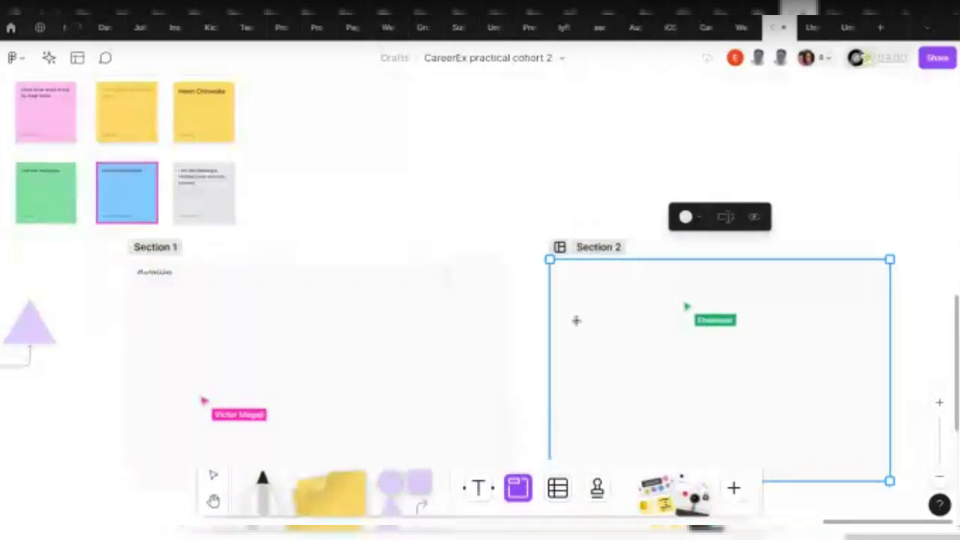
# Draw an empty Section 3 to the right of Section 2
pyautogui.scroll(-4, 645, 292)
pyautogui.hscroll(4, 680, 292)
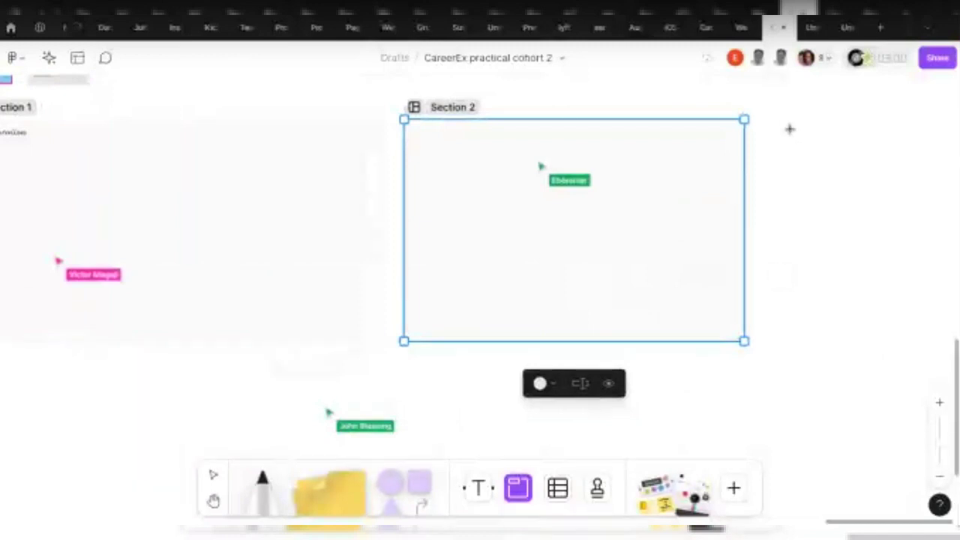
pyautogui.moveTo(790, 129); pyautogui.dragTo(826, 349)
# Select Section 2 and then Section 1 to review the row
pyautogui.click(238, 238)
pyautogui.hscroll(-2, 211, 243)
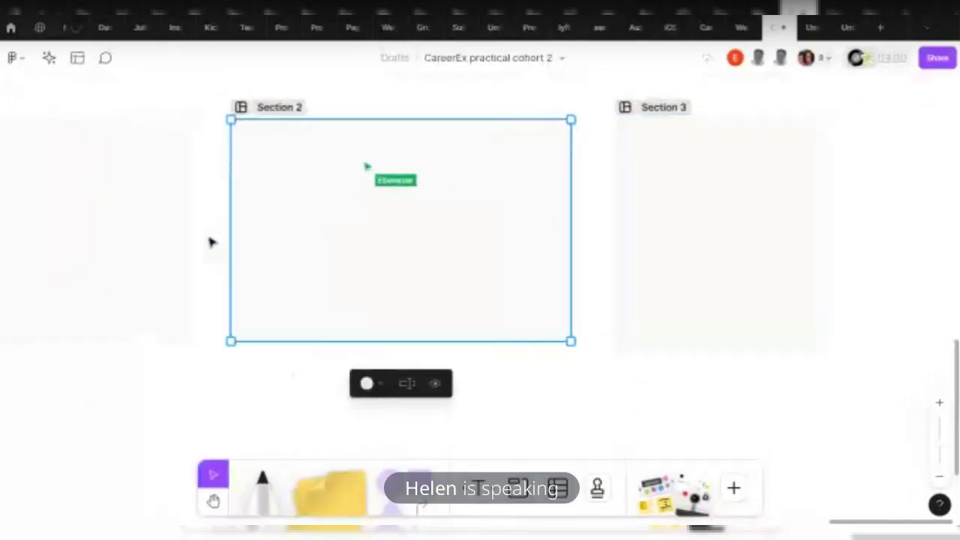
pyautogui.hscroll(-5, 205, 227)
pyautogui.click(190, 234)
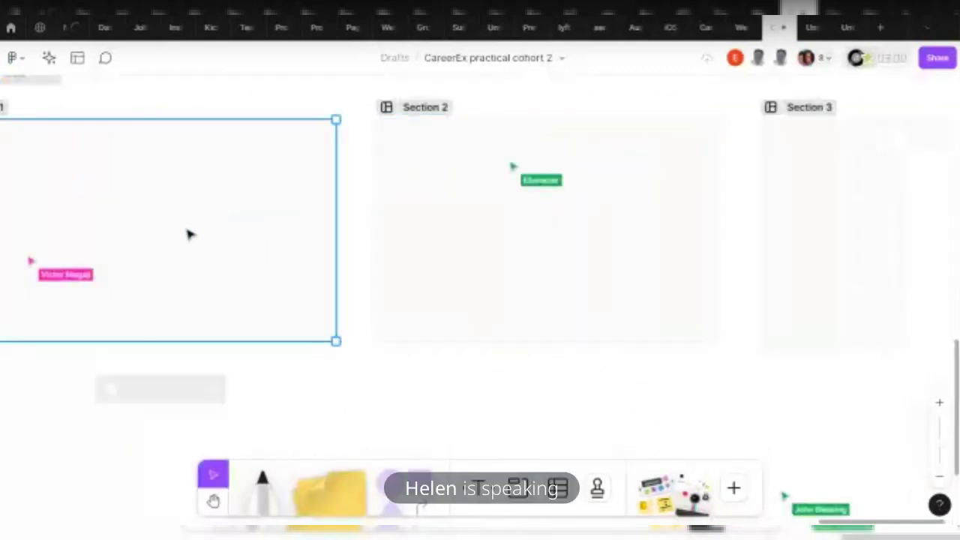
pyautogui.hscroll(-5, 190, 235)
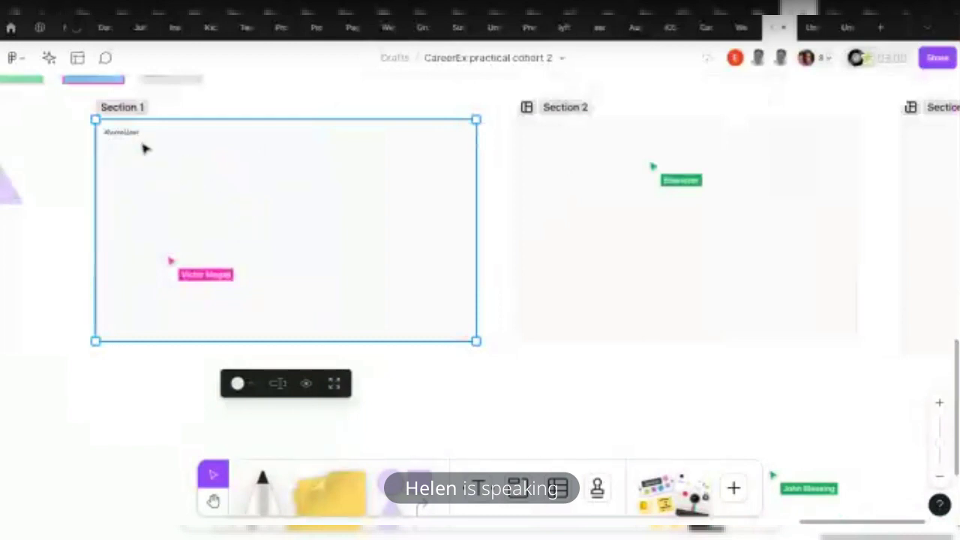
pyautogui.hscroll(12, 494, 330)
pyautogui.hscroll(2, 514, 390)
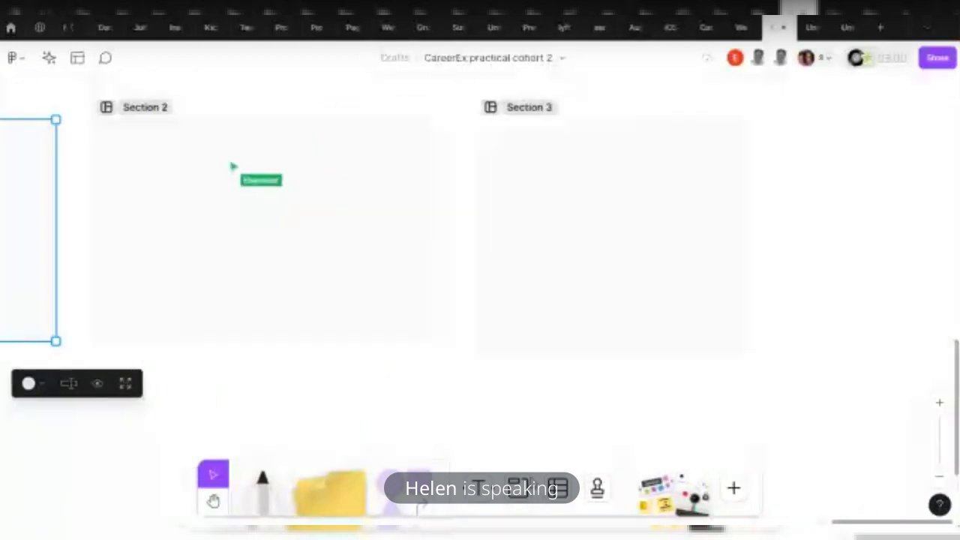
# Draw Section 4 to the right of Section 3, then select Section 3
pyautogui.hotkey('shift', 's')
pyautogui.moveTo(773, 120); pyautogui.dragTo(888, 350)
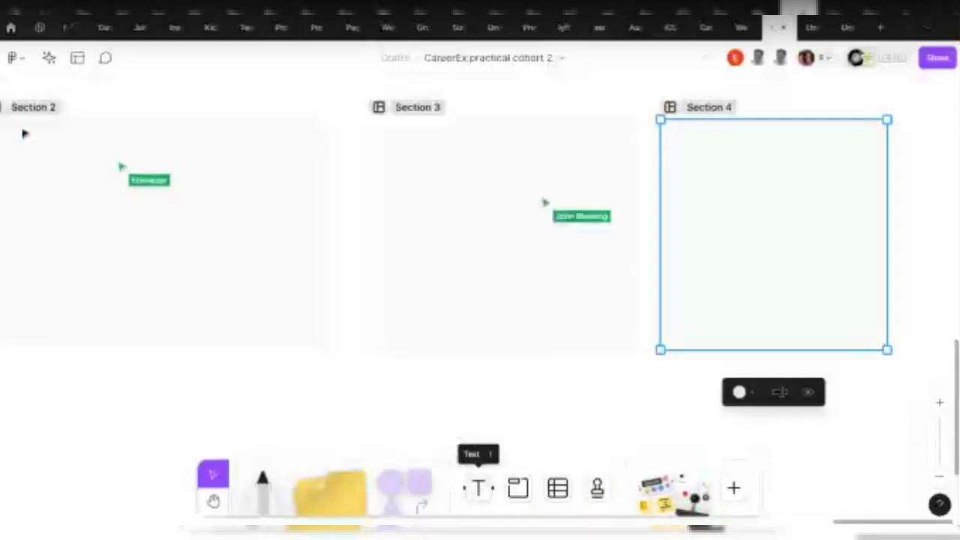
pyautogui.hscroll(-4, 48, 144)
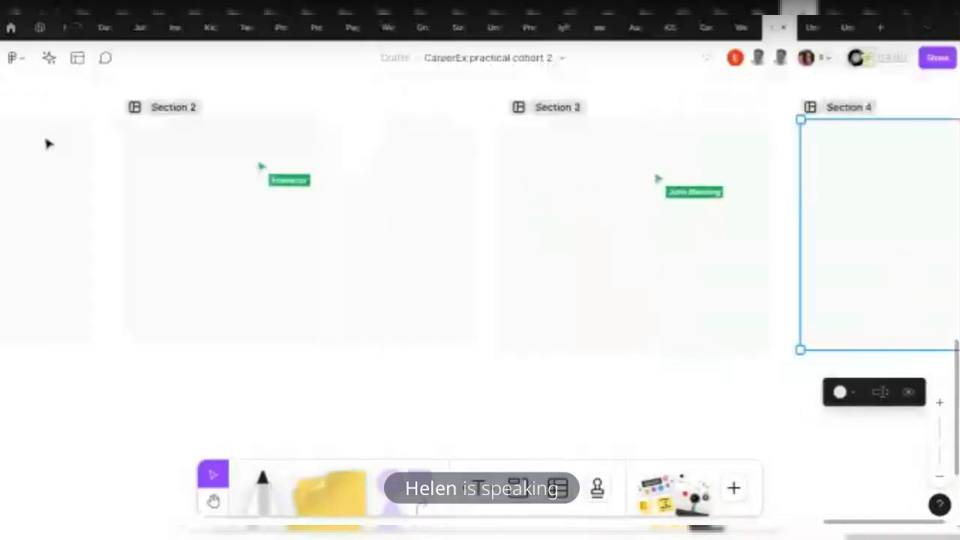
pyautogui.click(532, 115)
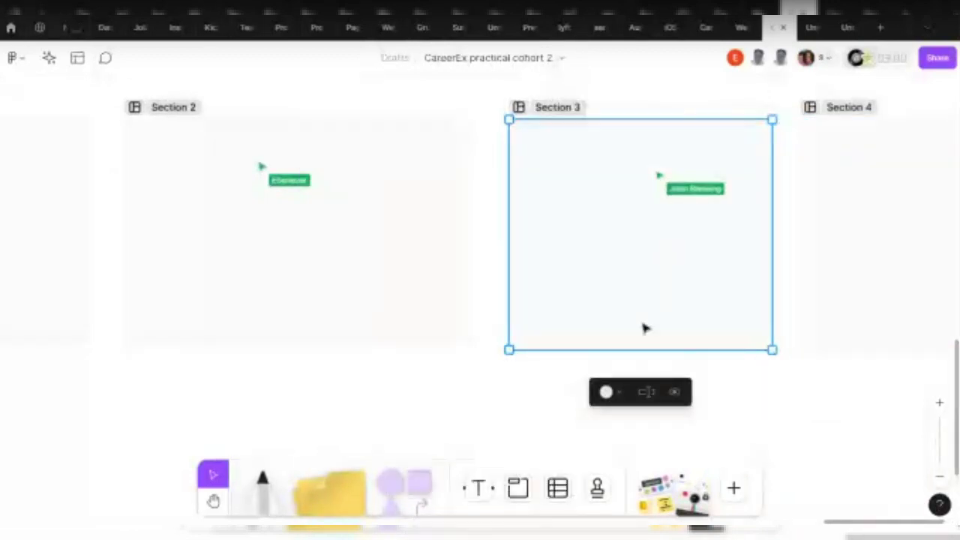
pyautogui.scroll(5, 457, 238)
pyautogui.scroll(-2, 640, 197)
pyautogui.scroll(-5, 600, 225)
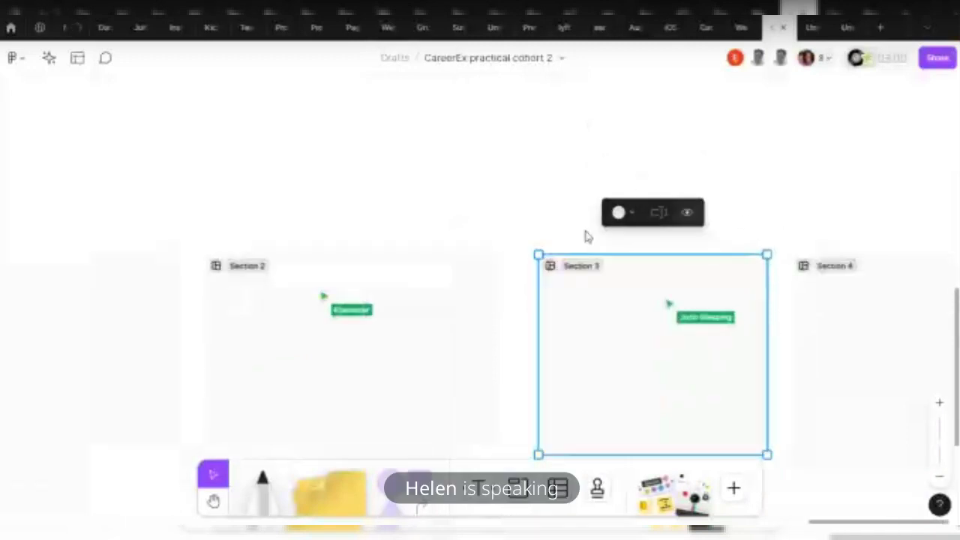
# Insert a 7-row, 6-column table and enter the Names header
pyautogui.click(557, 488)
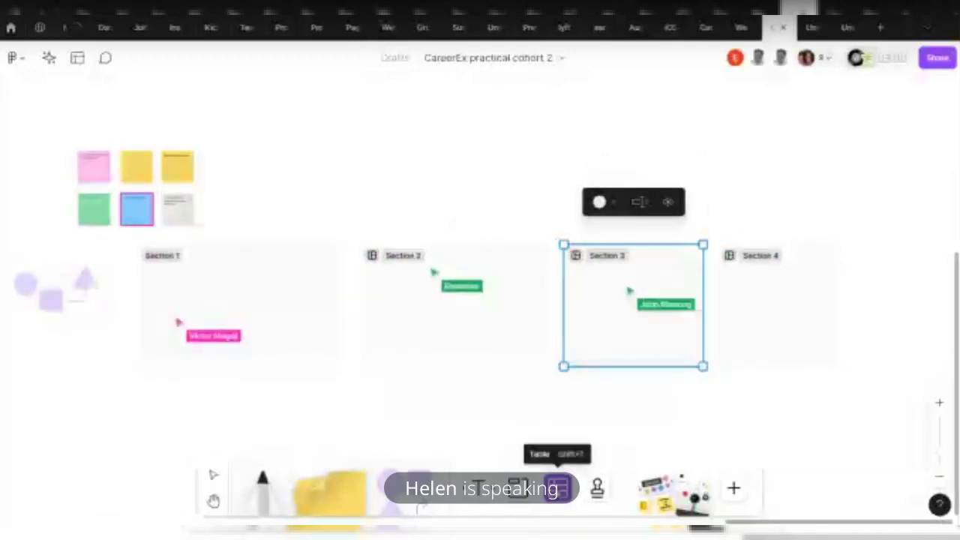
pyautogui.scroll(1, 403, 98)
pyautogui.moveTo(403, 98); pyautogui.dragTo(537, 156)
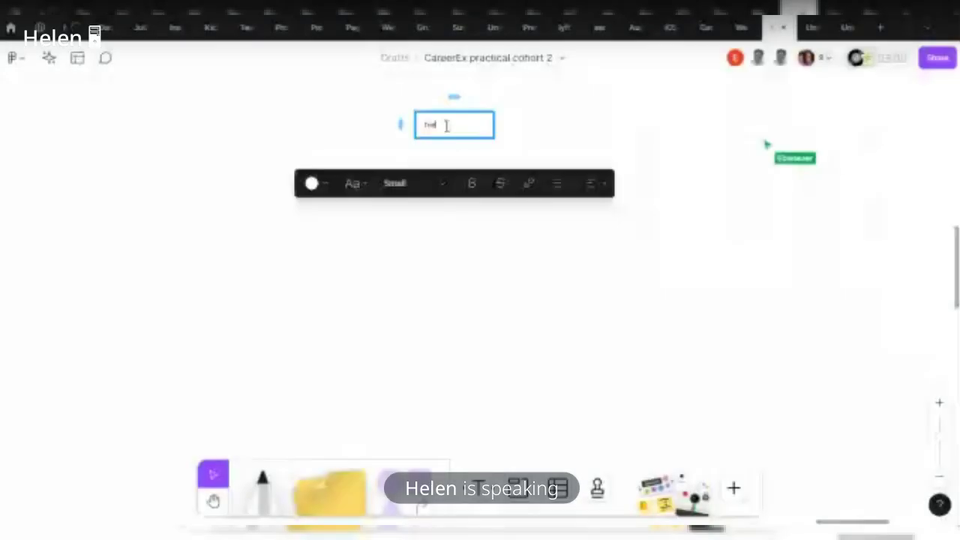
pyautogui.write('H')
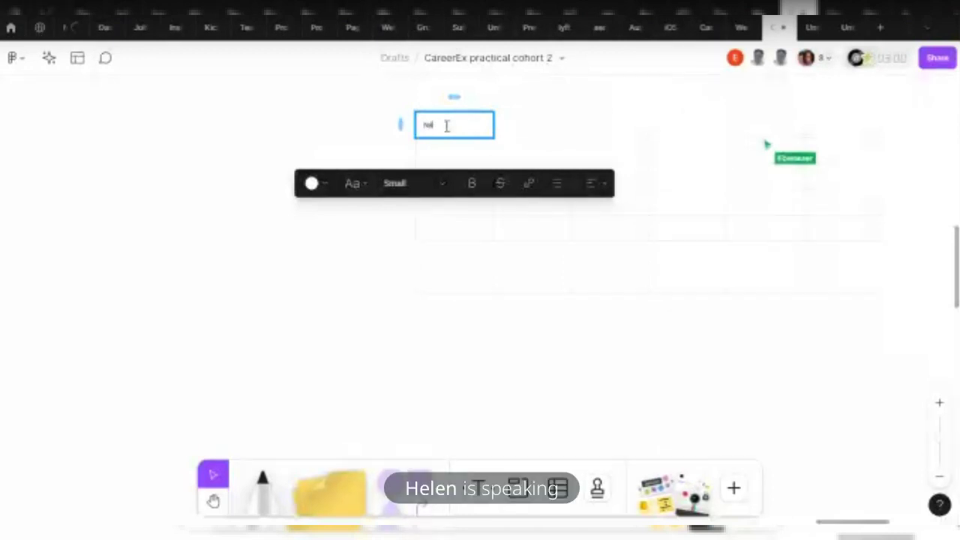
pyautogui.write('ame:')
# Fill the next four Names cells with participants' first names
pyautogui.click(458, 145)
pyautogui.write('M')
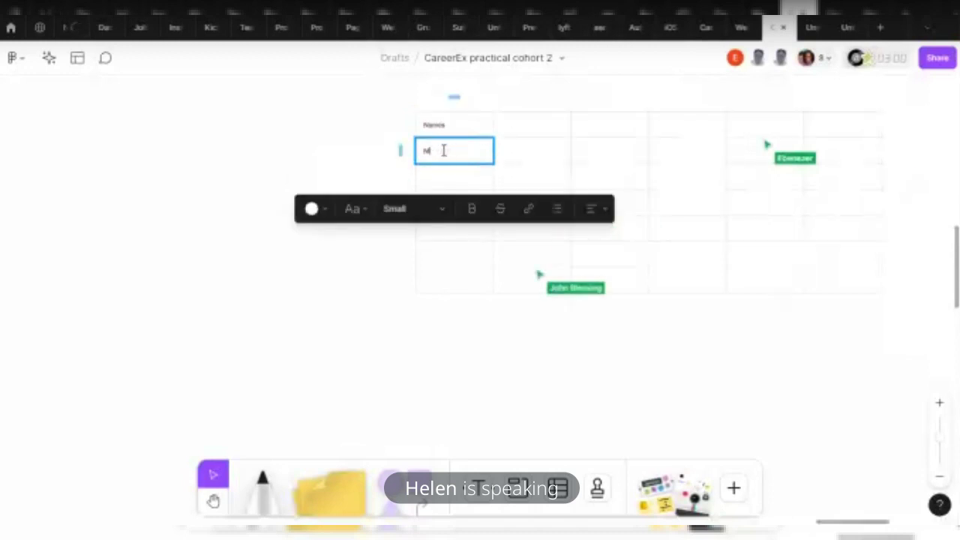
pyautogui.write('ercyelous')
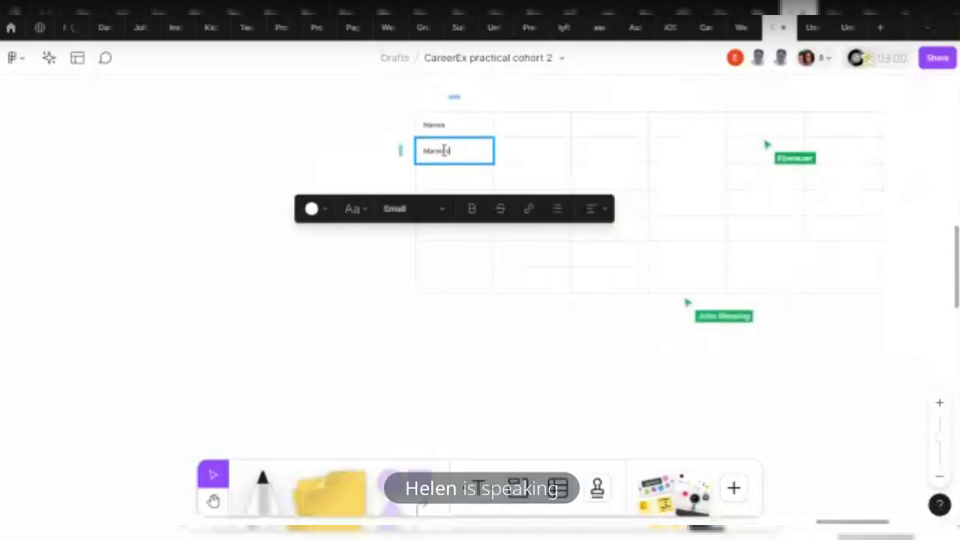
pyautogui.click(457, 184)
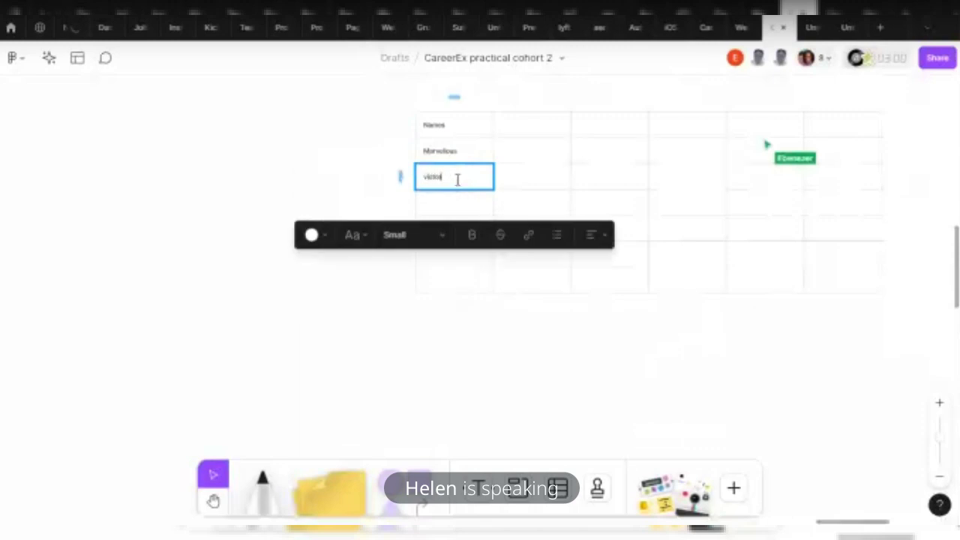
pyautogui.write('victor')
pyautogui.click(459, 203)
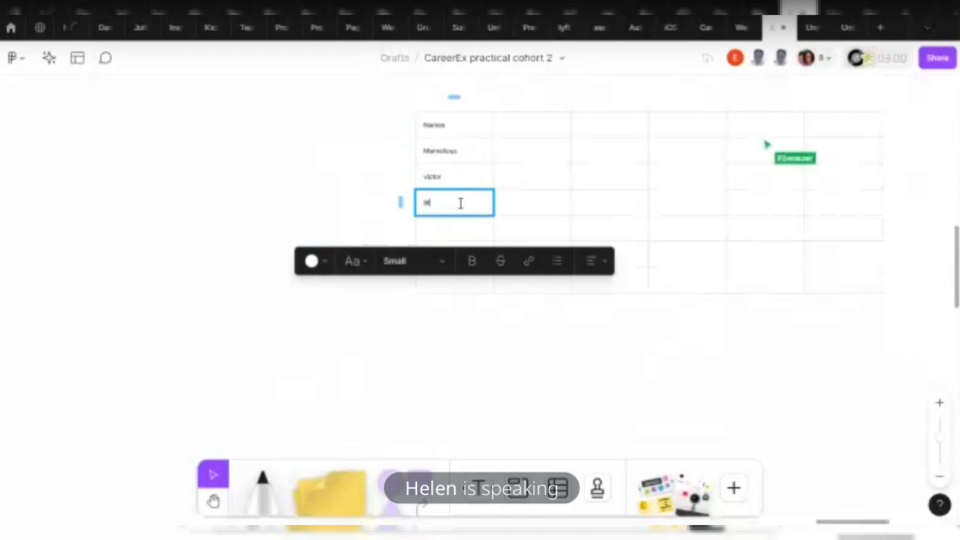
pyautogui.write('Ifeo')
pyautogui.write('sing')
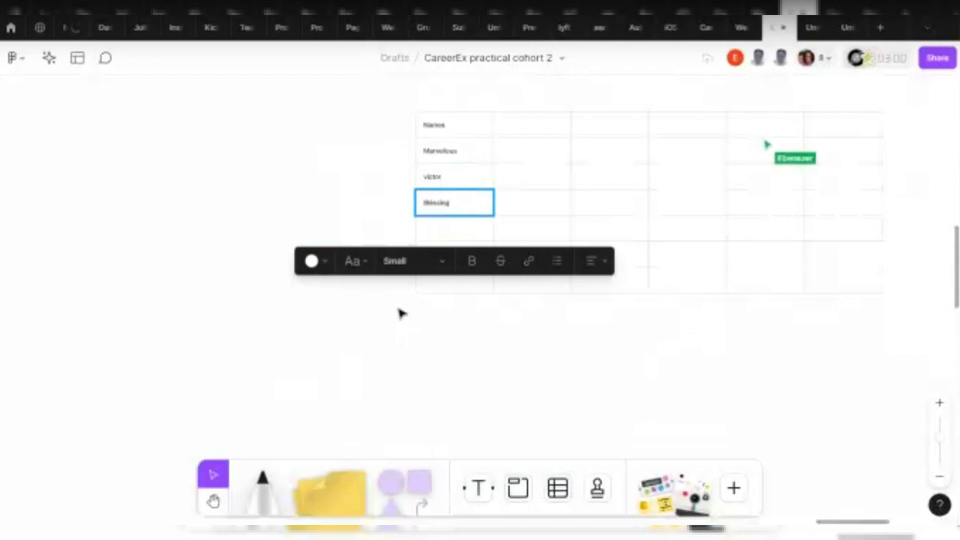
pyautogui.click(454, 240)
pyautogui.write('Eben')
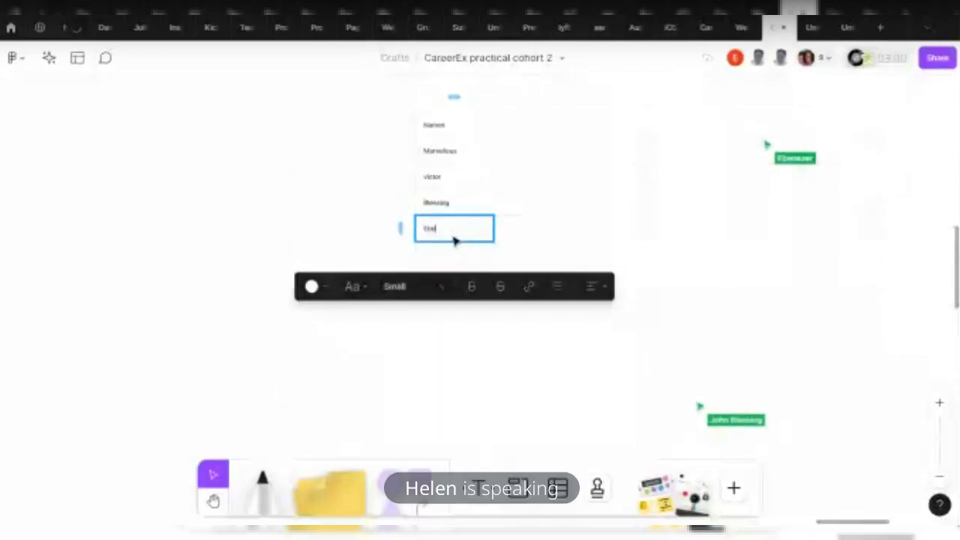
pyautogui.write('ezer')
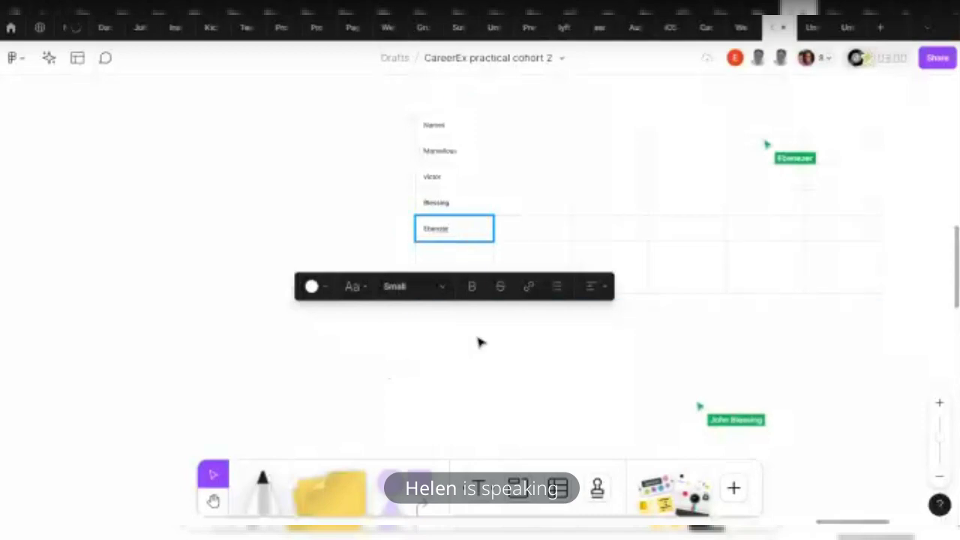
# Add a new bottom row and enter the sixth participant's name
pyautogui.click(475, 258)
pyautogui.write('da')
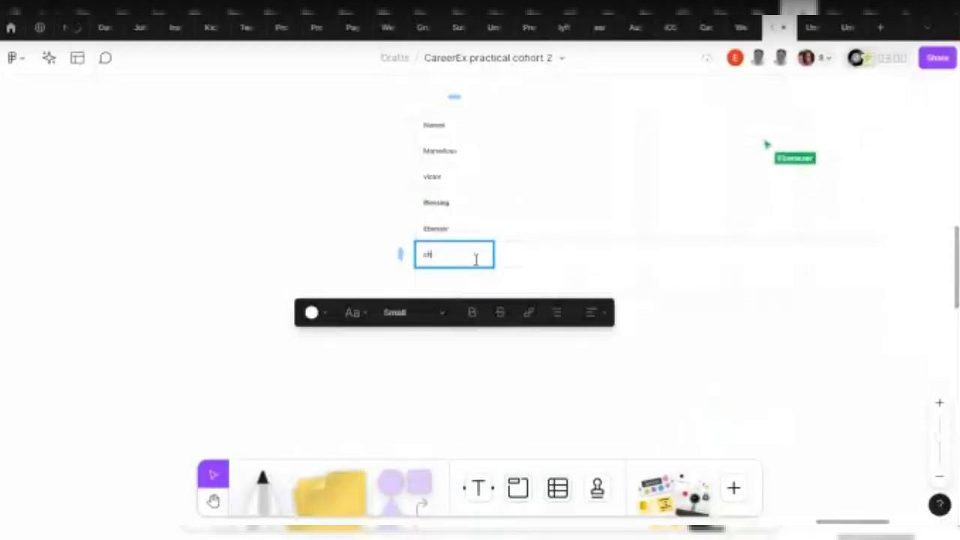
pyautogui.press('Return')
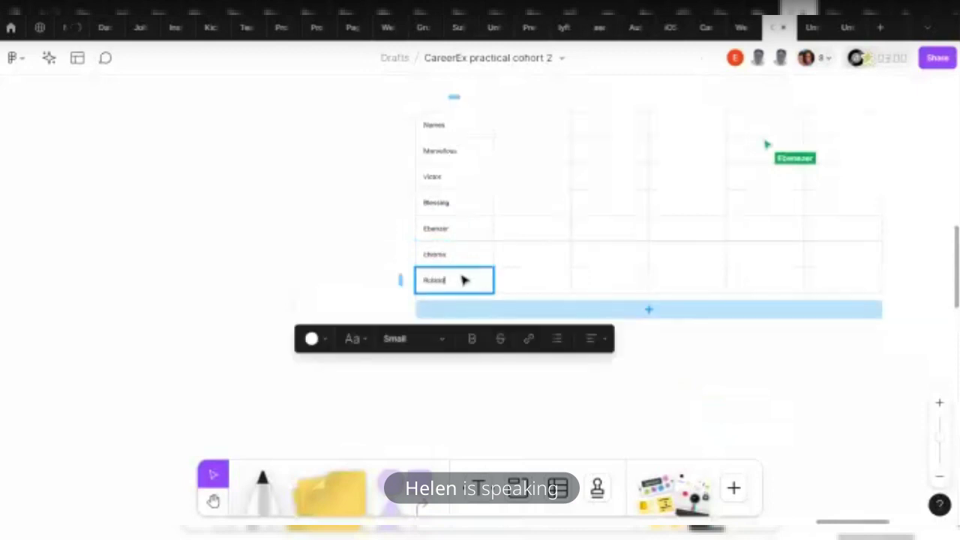
pyautogui.write('Roland')
pyautogui.click(353, 203)
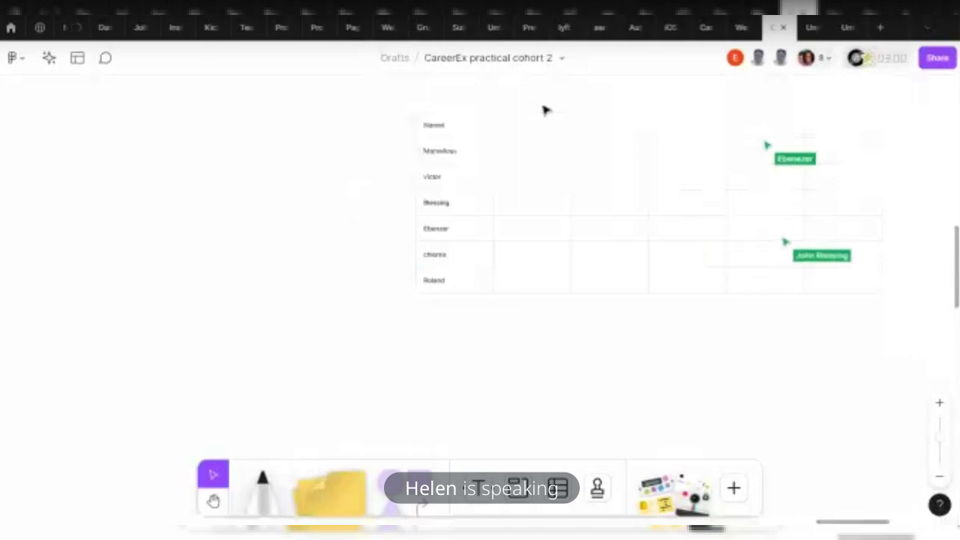
# Enter the Todo header plus Splash, Sign up and login in the second column
pyautogui.click(507, 127)
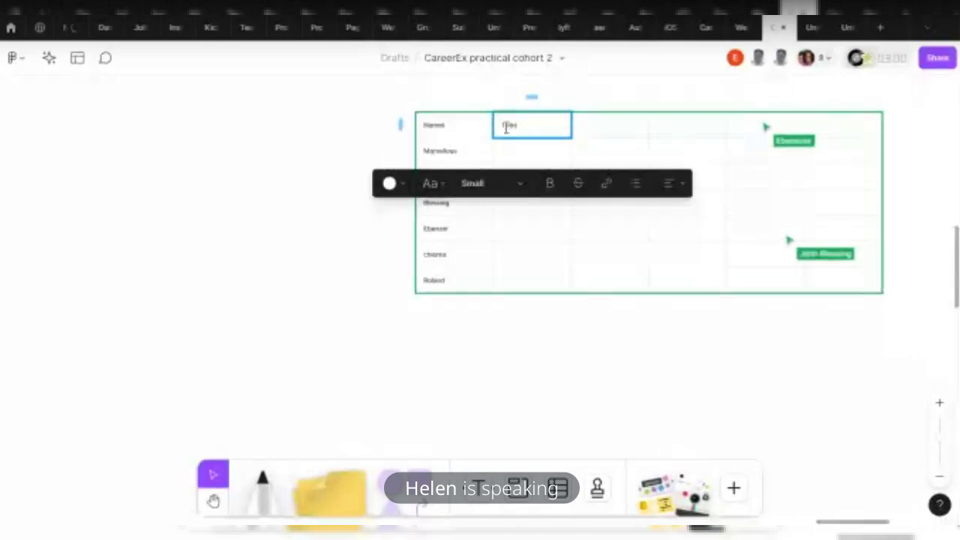
pyautogui.click(505, 151)
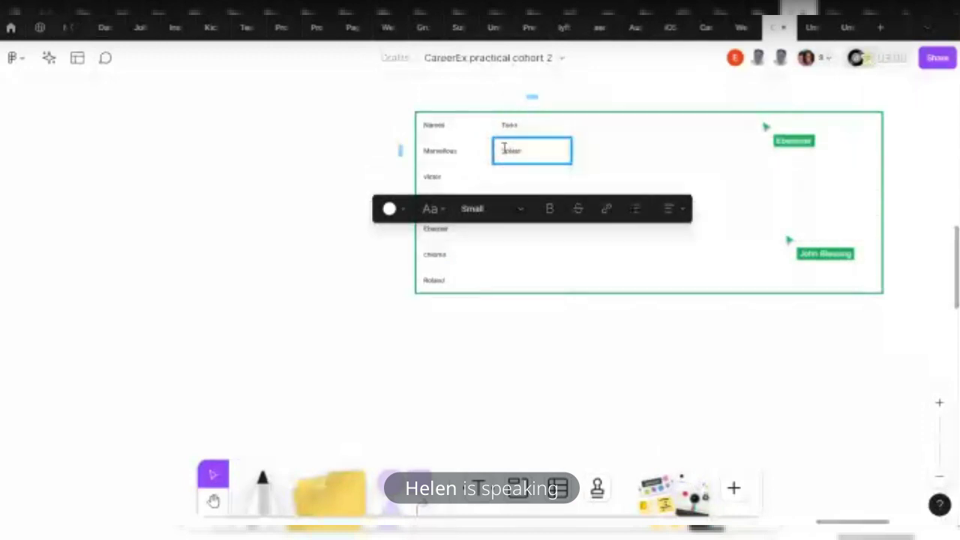
pyautogui.click(512, 179)
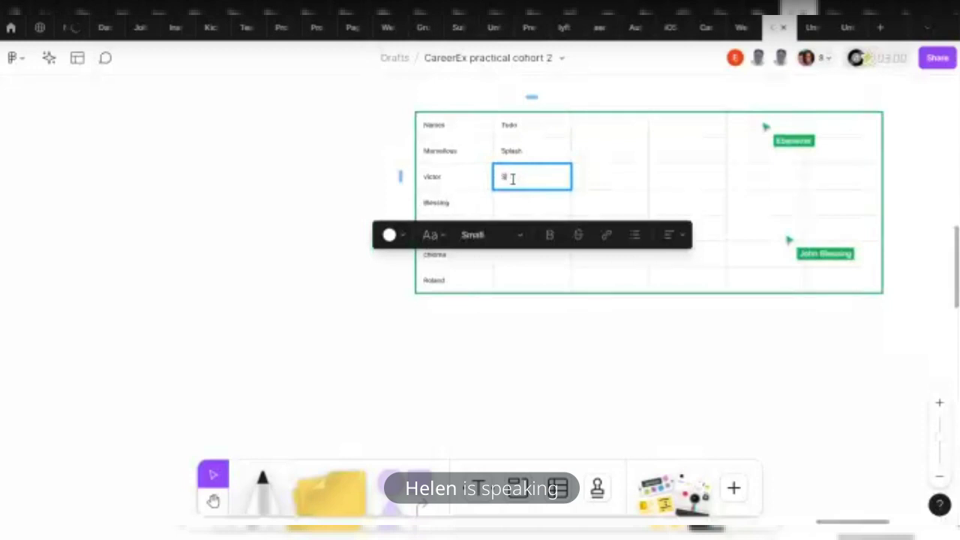
pyautogui.write('Shield')
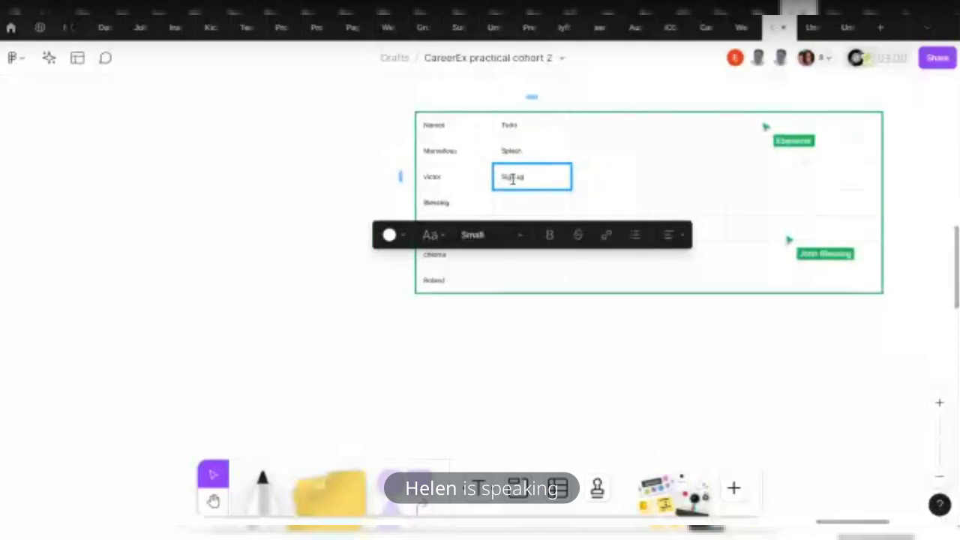
pyautogui.click(530, 204)
pyautogui.write('Cog')
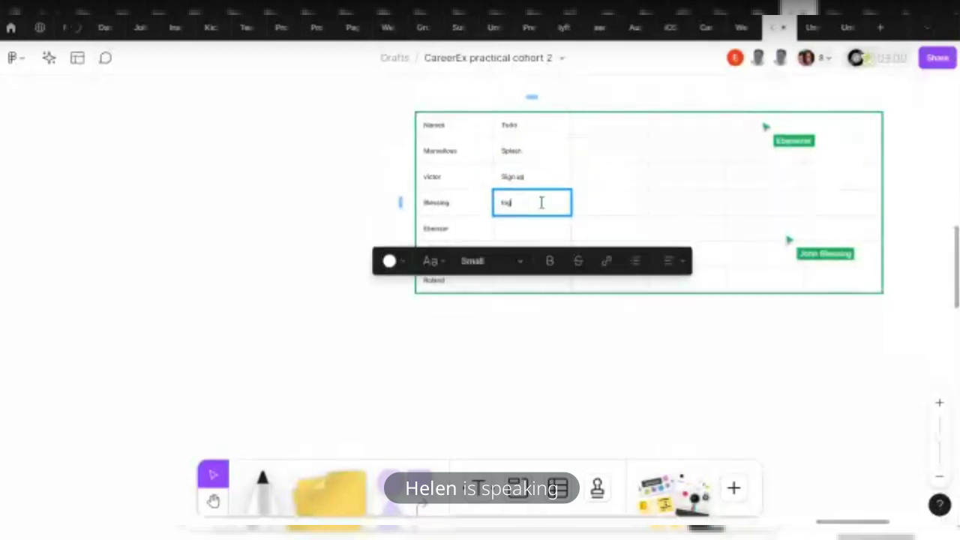
pyautogui.write('in')
# Fill the remaining second-column rows with Logout, otp and Homepage
pyautogui.click(550, 232)
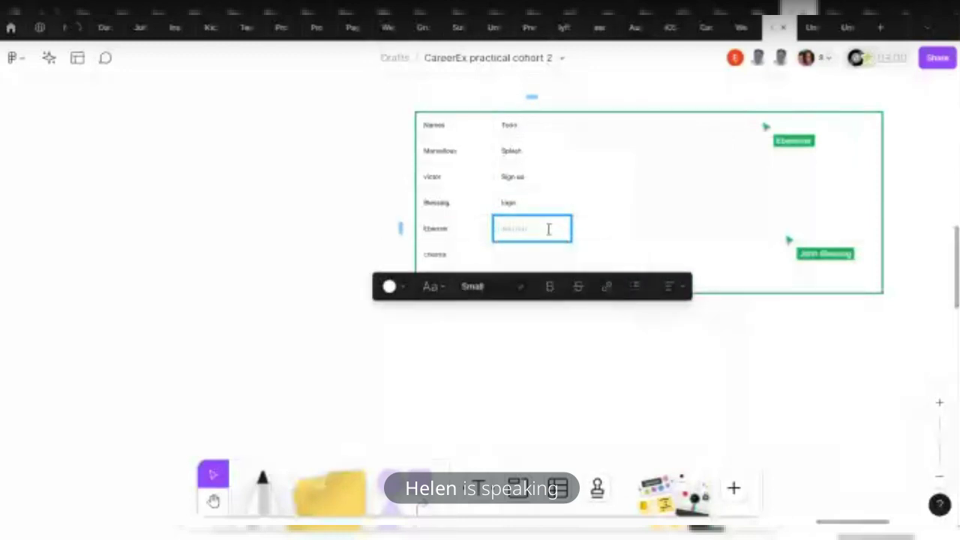
pyautogui.write('Logout')
pyautogui.click(562, 255)
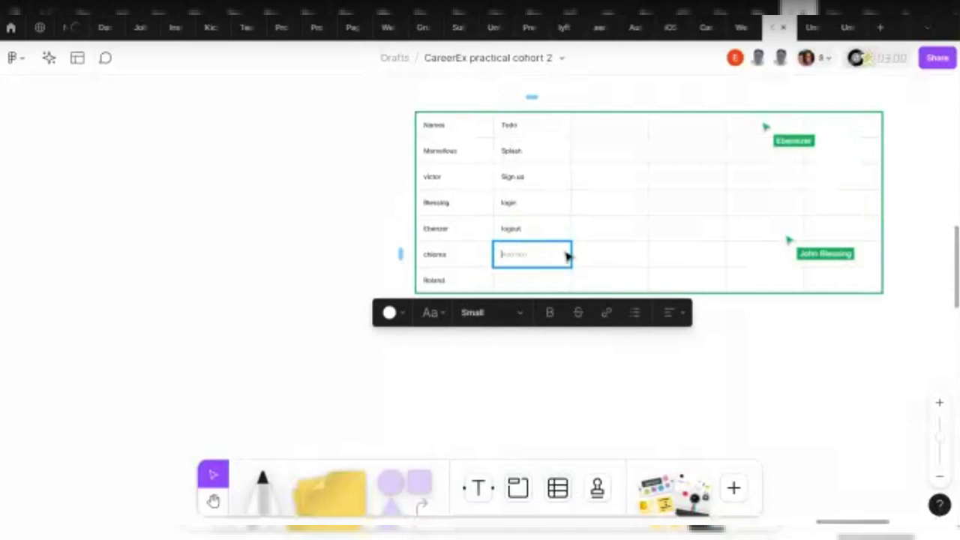
pyautogui.write('otp')
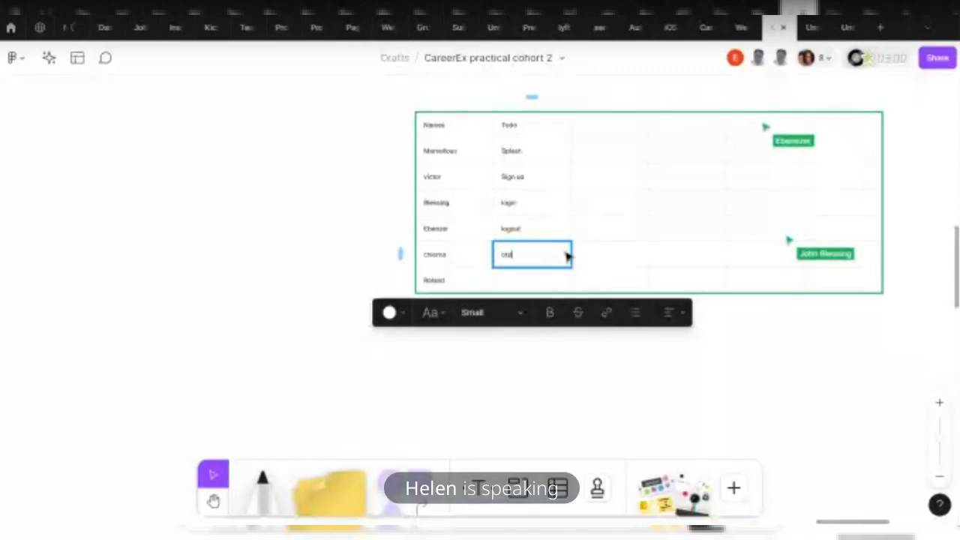
pyautogui.click(517, 281)
pyautogui.write('Homepage')
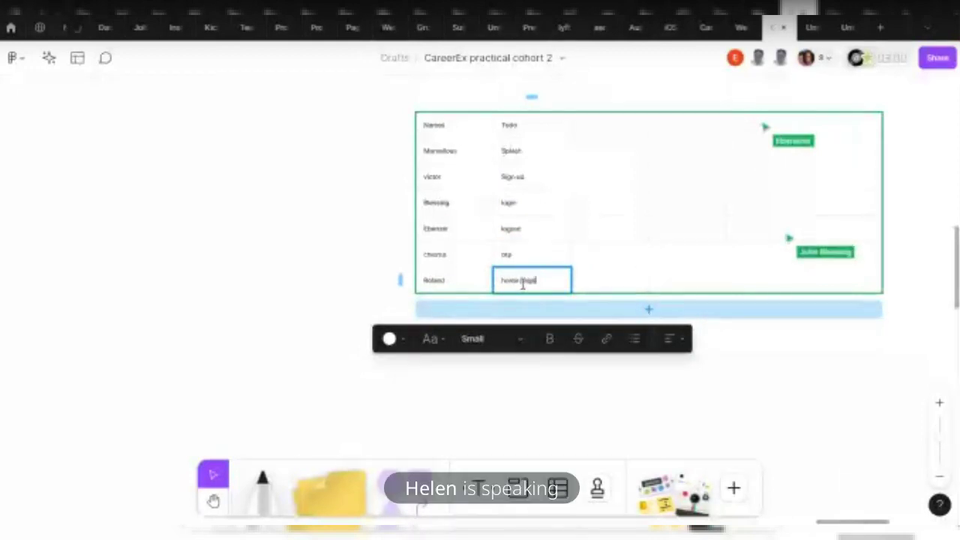
# Select the table and start editing the third-column cell in row 2
pyautogui.click(743, 353)
pyautogui.click(604, 139)
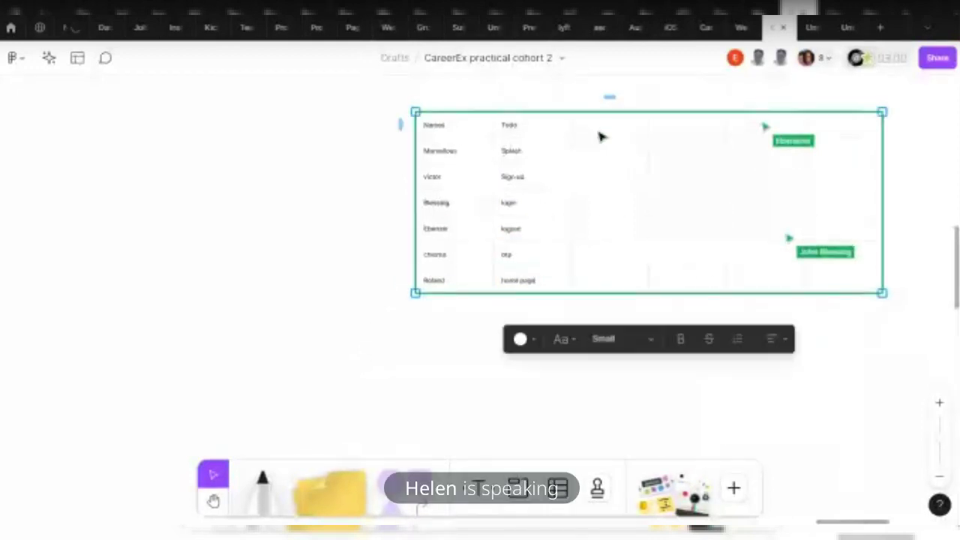
pyautogui.click(579, 154)
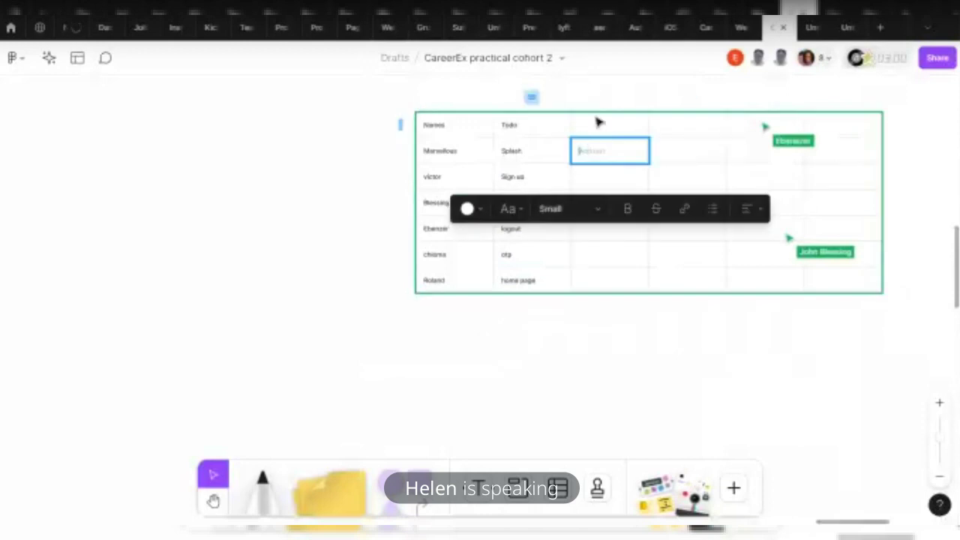
# Place green thumbs-up stamps to the left of the table
pyautogui.click(598, 488)
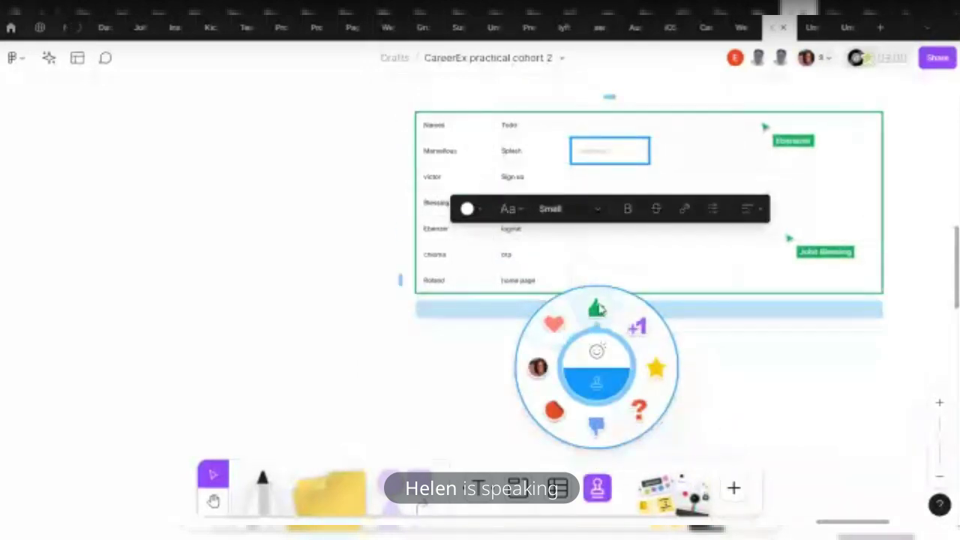
pyautogui.click(596, 311)
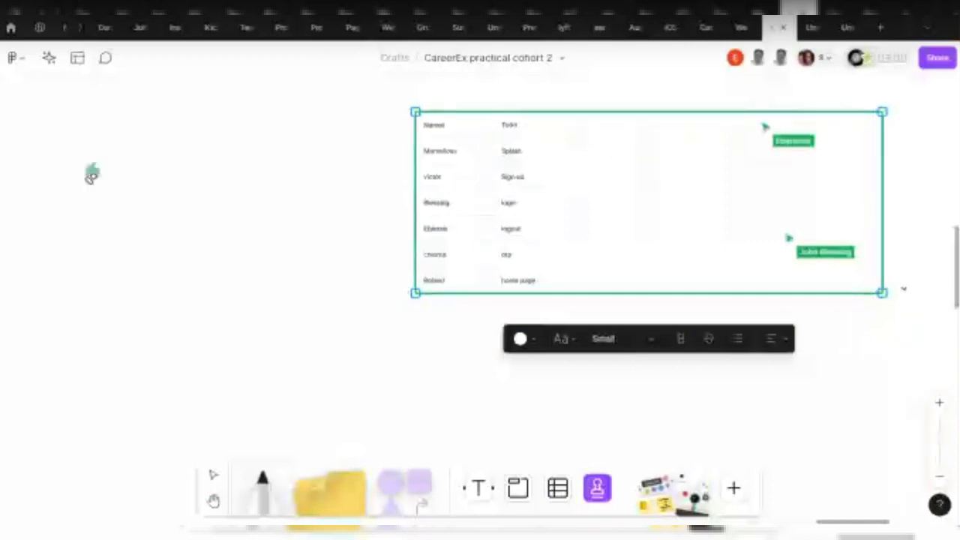
pyautogui.click(337, 239)
pyautogui.click(302, 224)
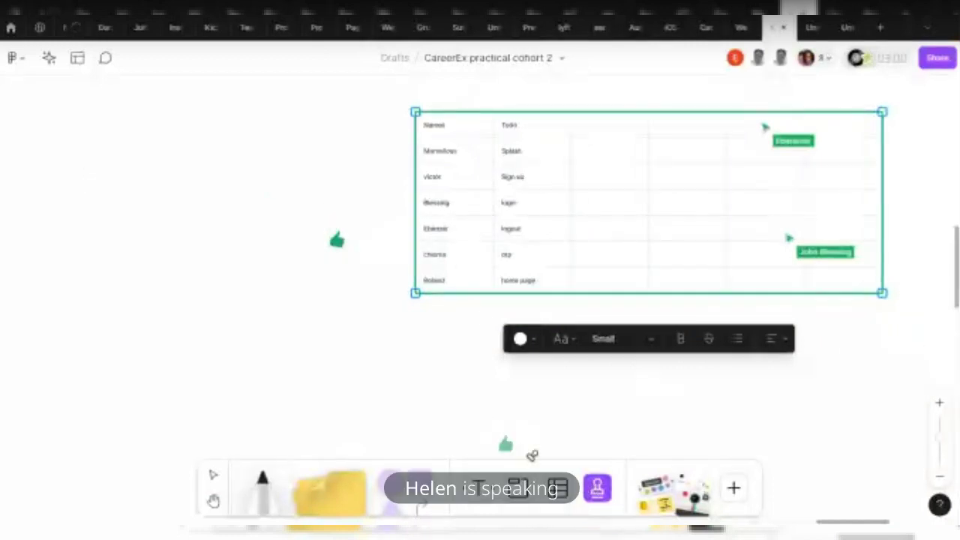
# Place a blue thumbs-down stamp to the left of the table
pyautogui.click(597, 489)
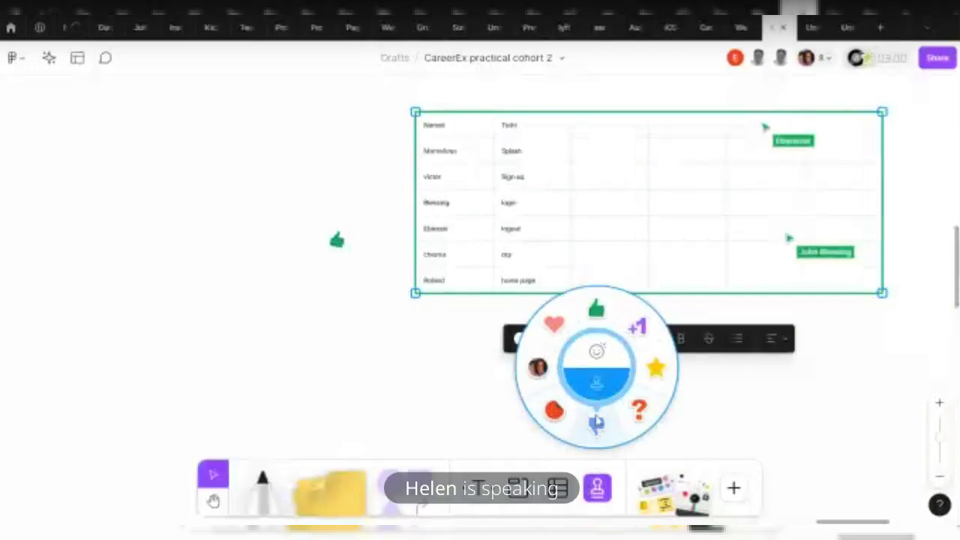
pyautogui.click(596, 432)
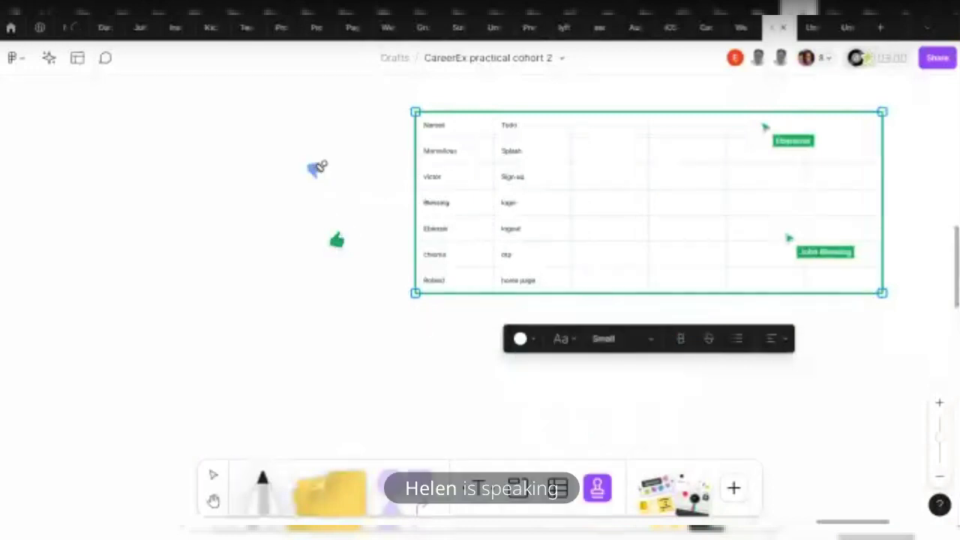
pyautogui.click(315, 171)
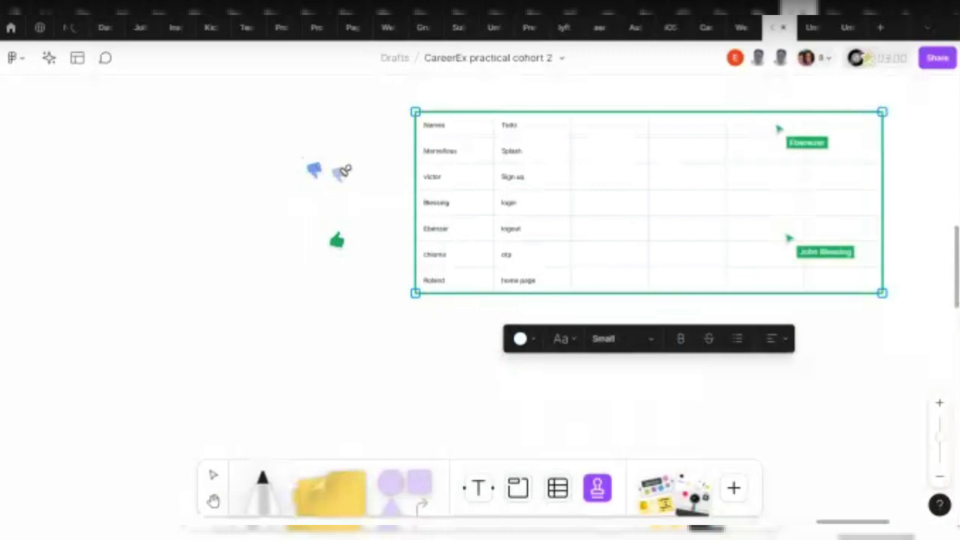
pyautogui.press('e')
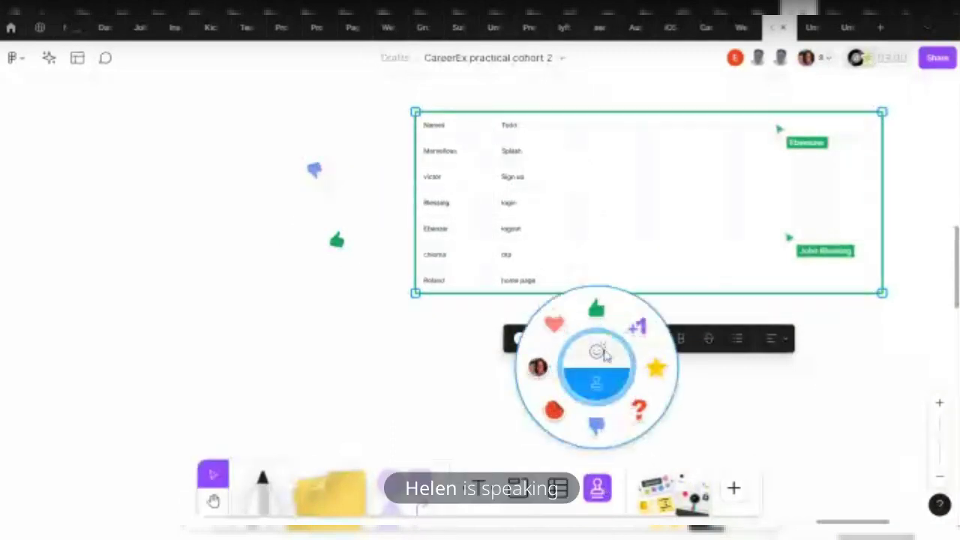
pyautogui.click(605, 355)
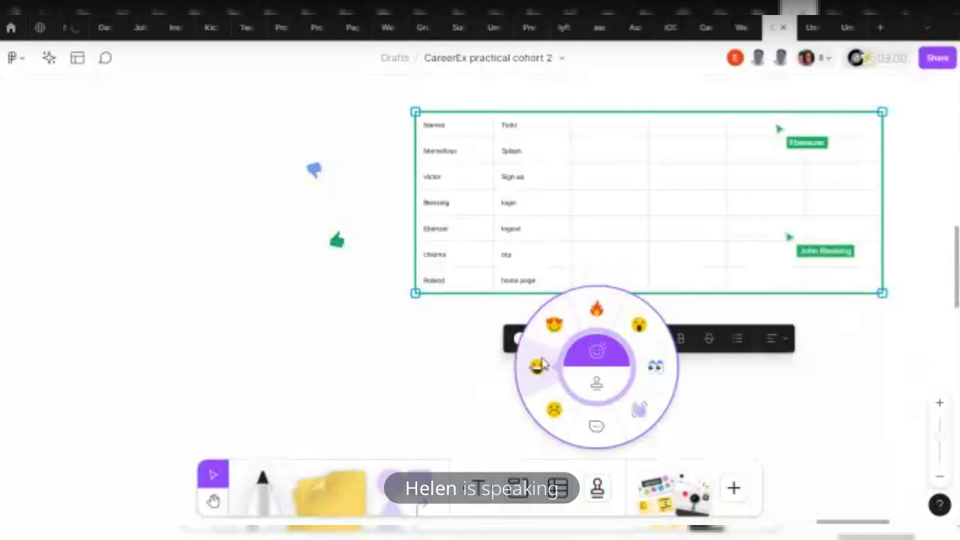
pyautogui.click(537, 371)
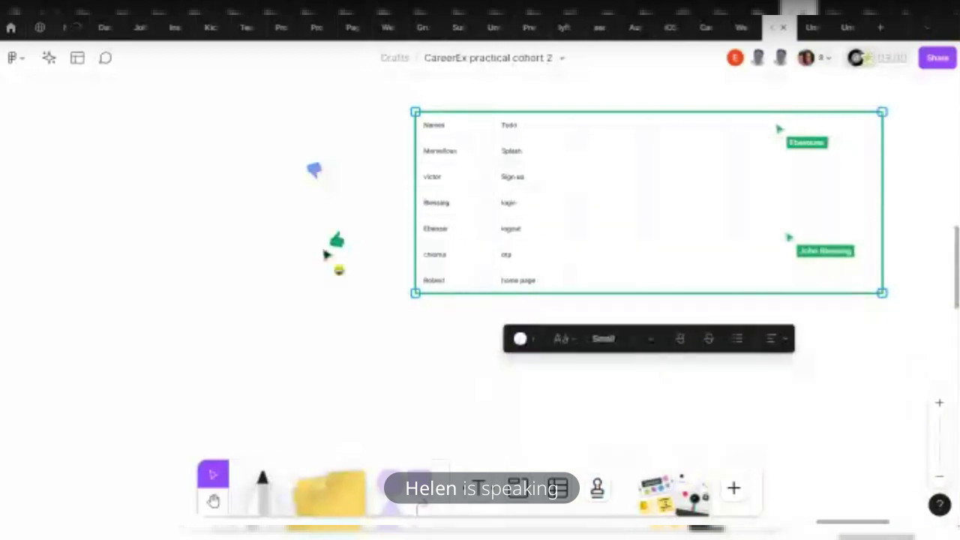
pyautogui.click(210, 188)
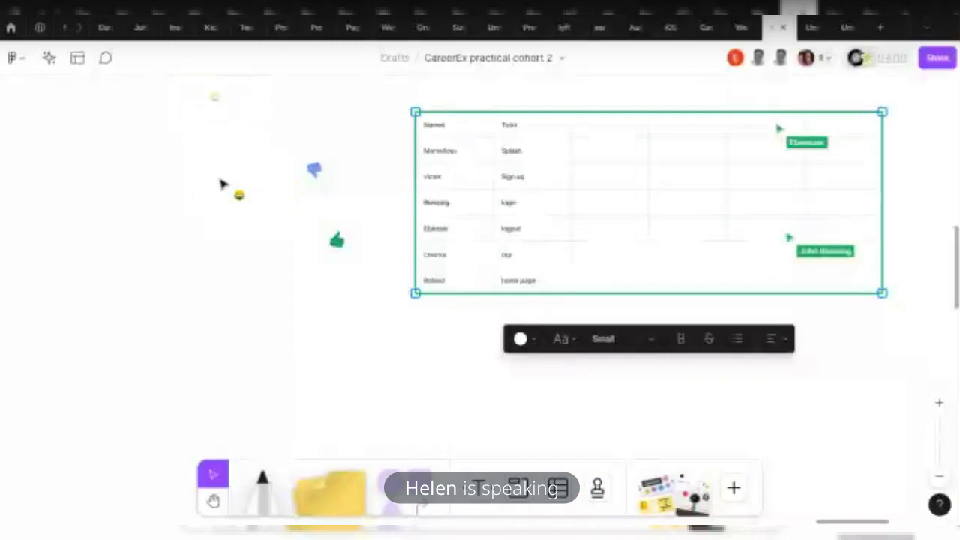
pyautogui.click(232, 192)
pyautogui.click(255, 196)
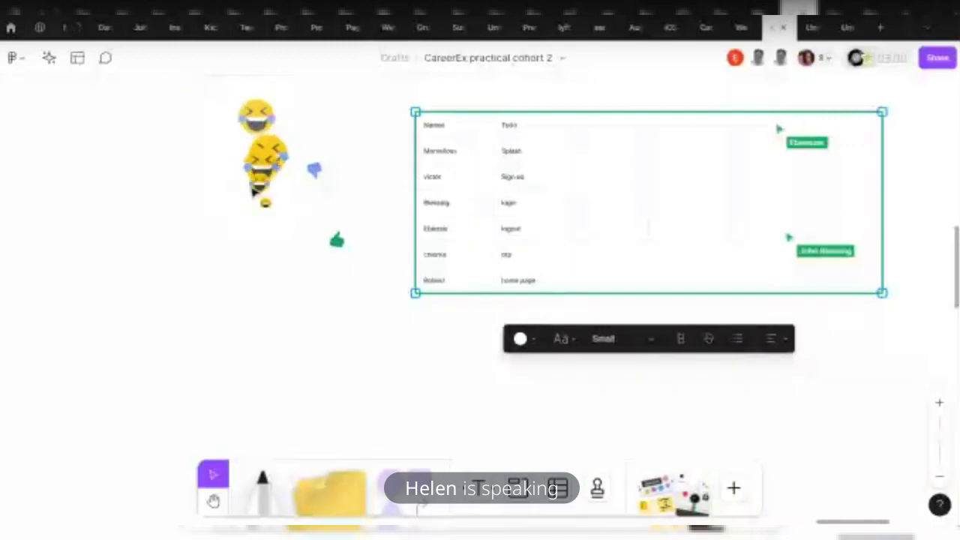
pyautogui.click(595, 484)
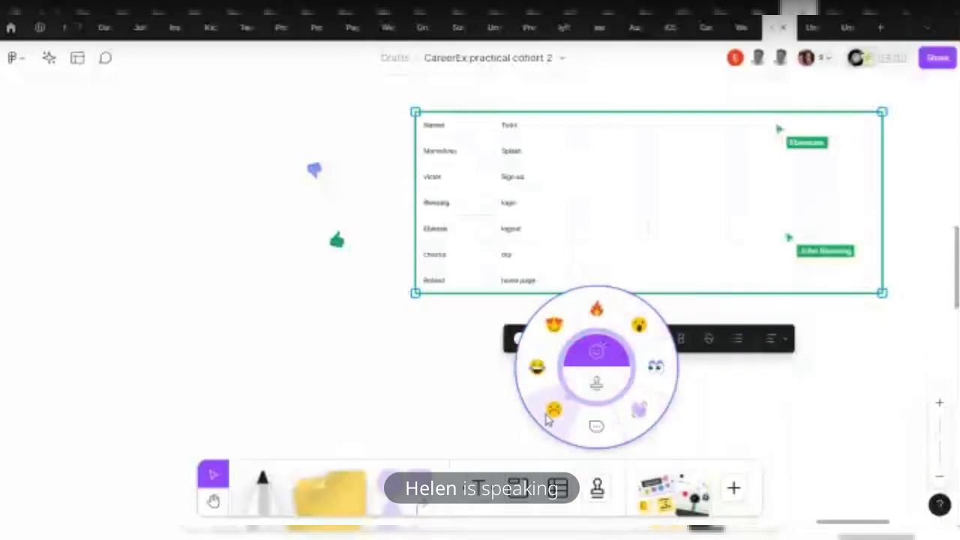
pyautogui.click(554, 409)
pyautogui.click(289, 233)
pyautogui.click(247, 224)
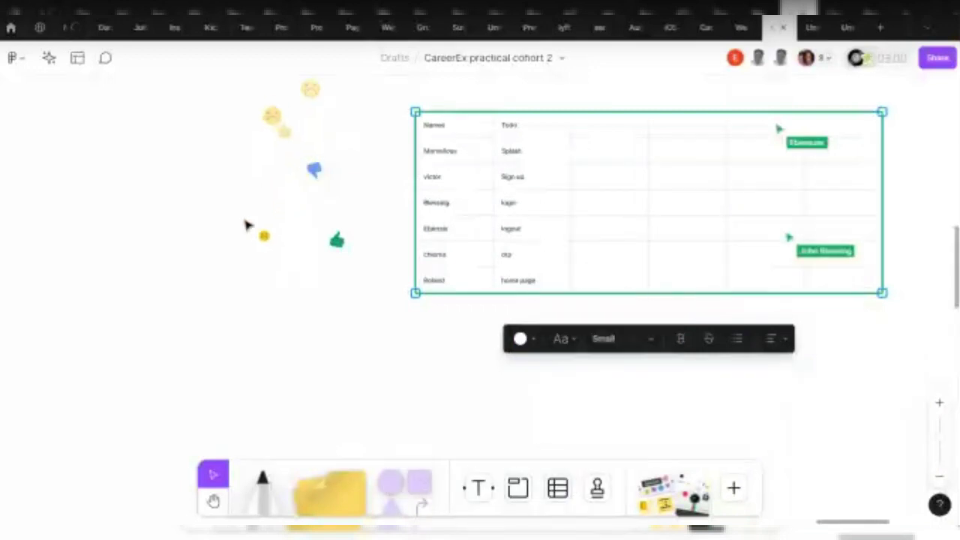
pyautogui.click(247, 223)
pyautogui.click(253, 214)
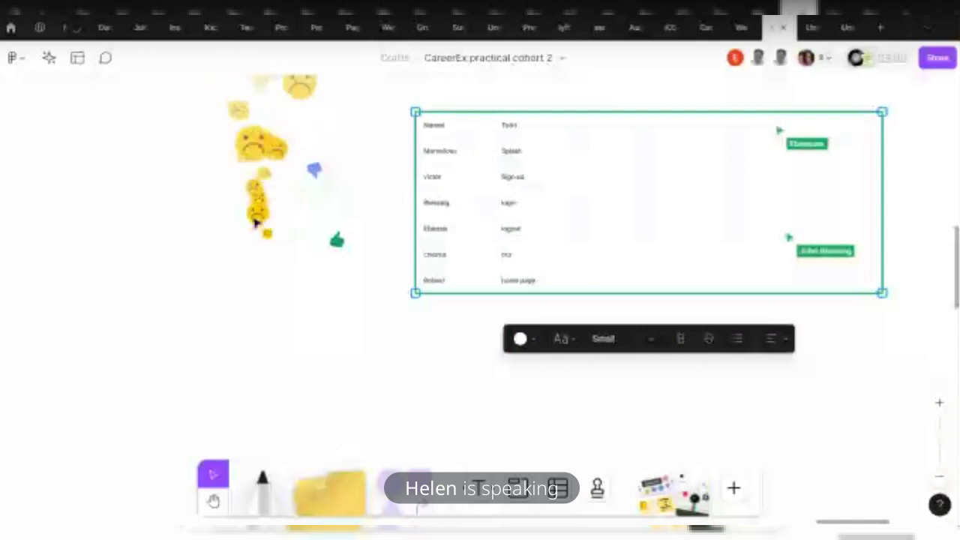
pyautogui.click(597, 489)
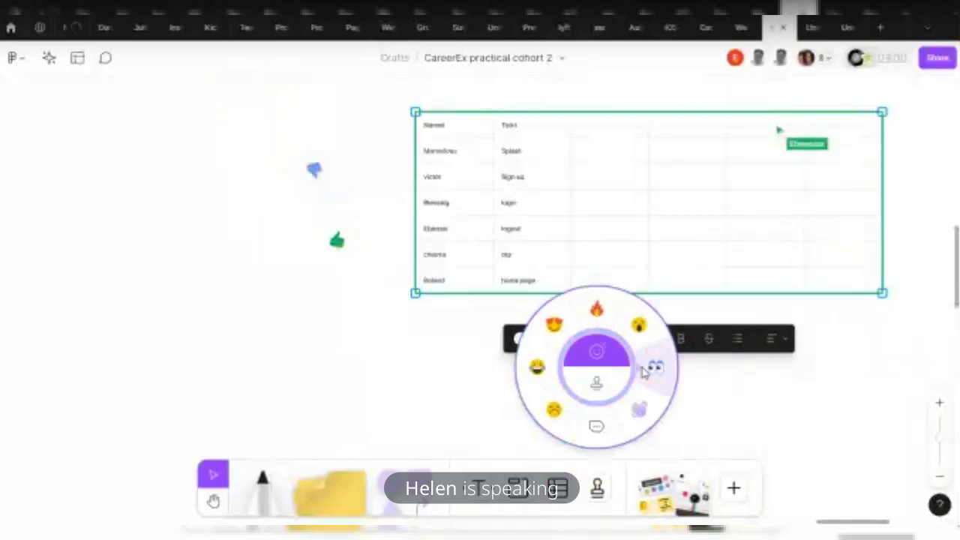
pyautogui.click(655, 383)
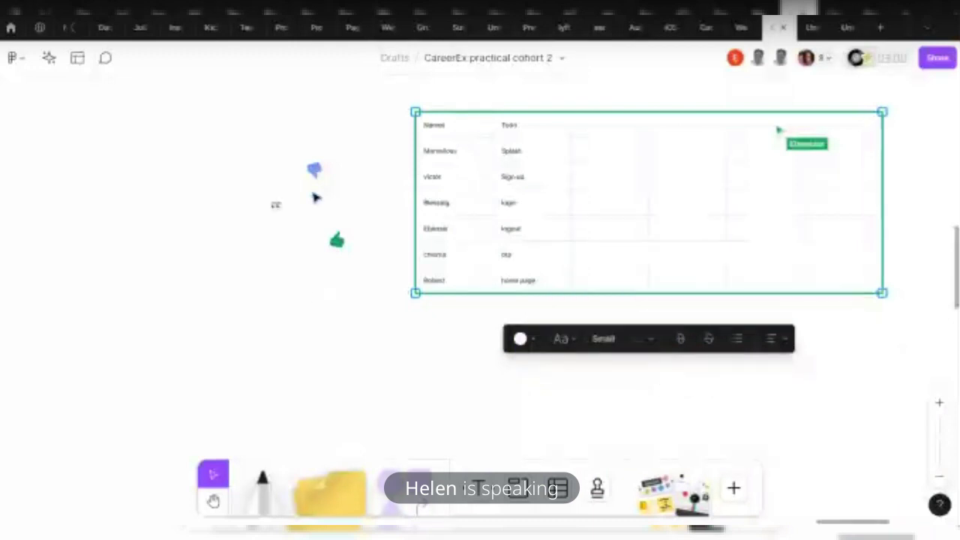
pyautogui.click(357, 166)
pyautogui.click(362, 182)
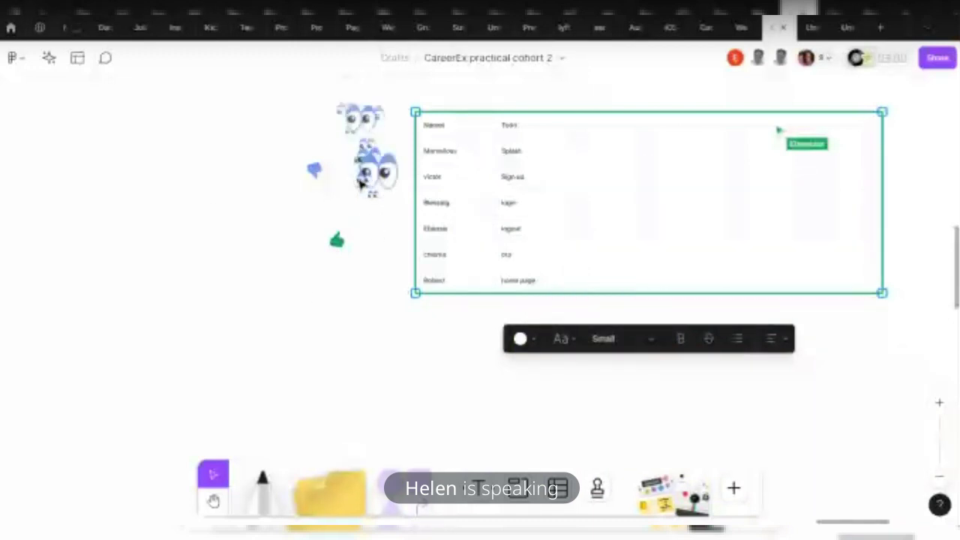
pyautogui.click(362, 186)
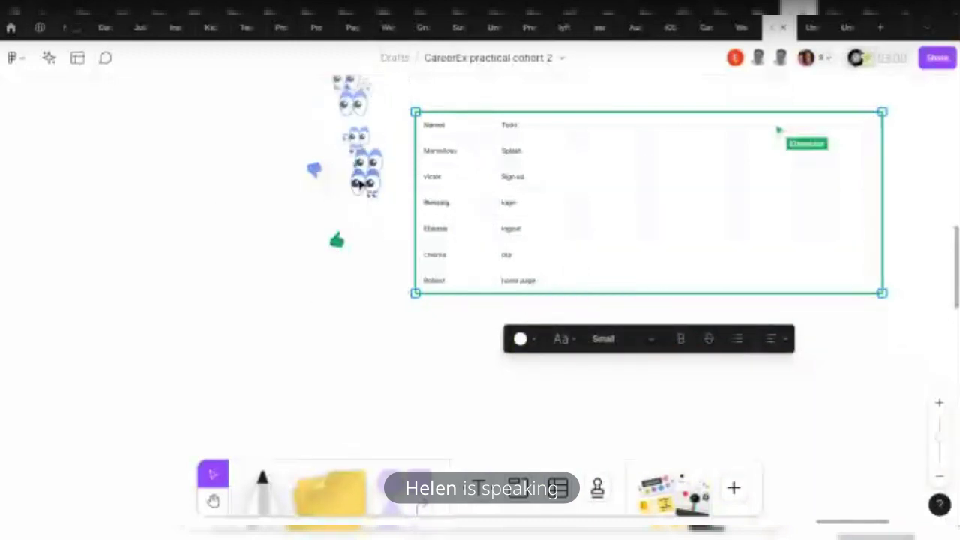
pyautogui.click(385, 202)
pyautogui.click(597, 488)
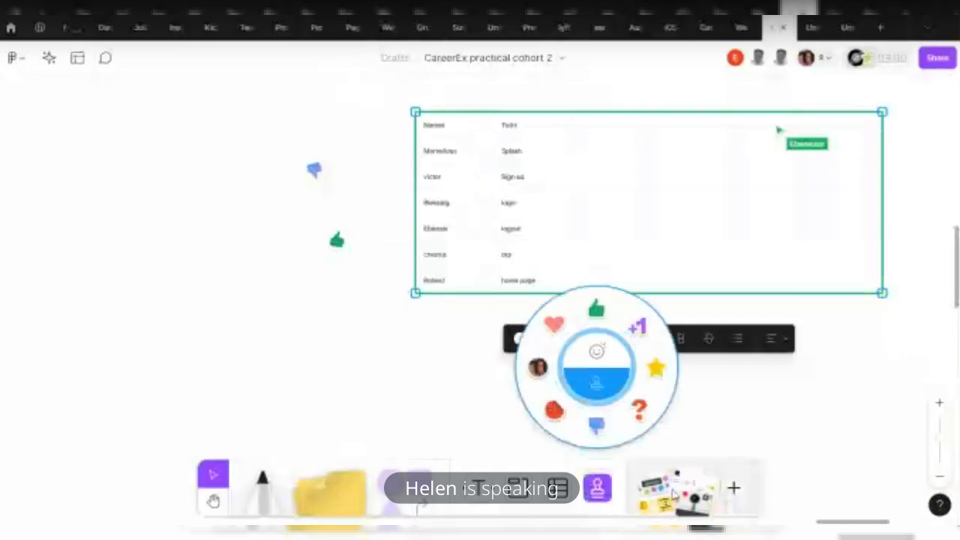
# Browse the Templates, Plugins, Widgets and More tabs of the resources panel
pyautogui.click(679, 474)
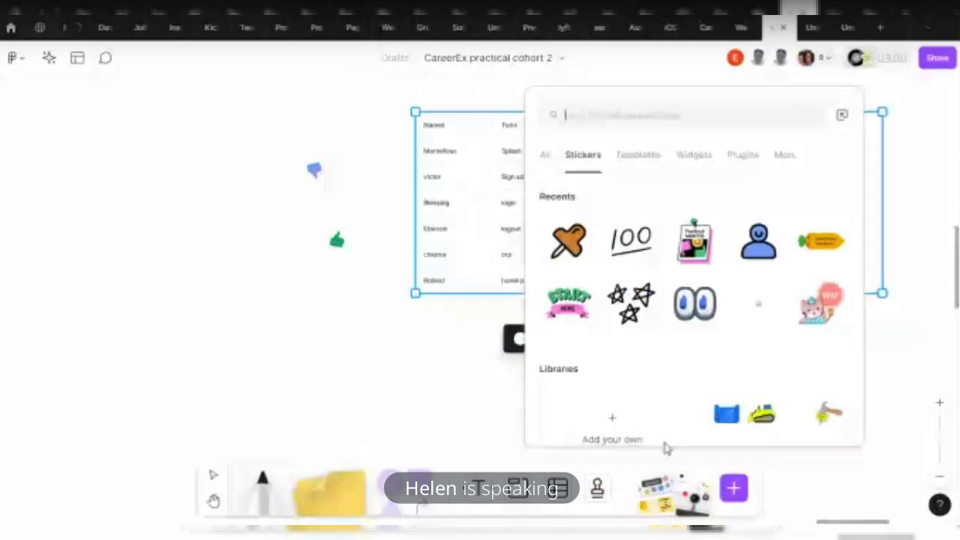
pyautogui.click(636, 156)
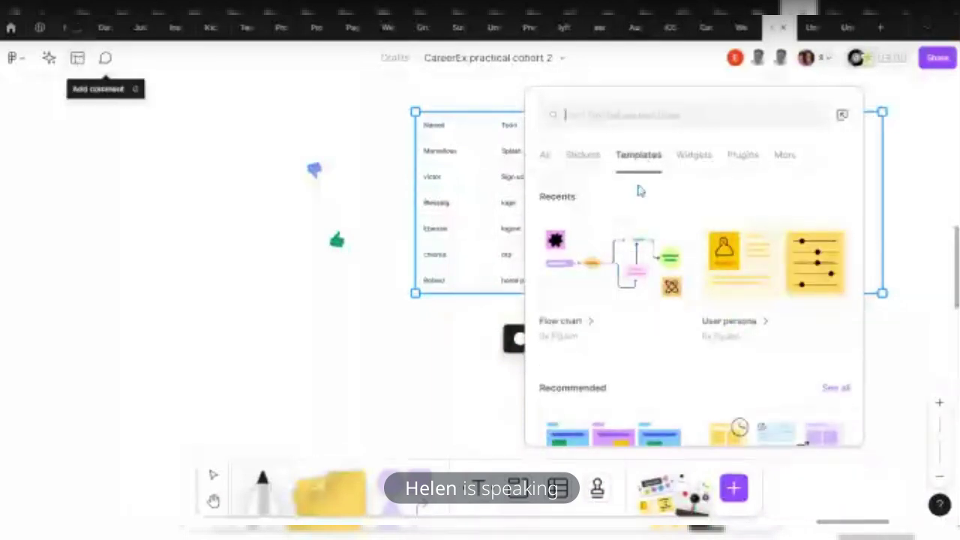
pyautogui.click(735, 157)
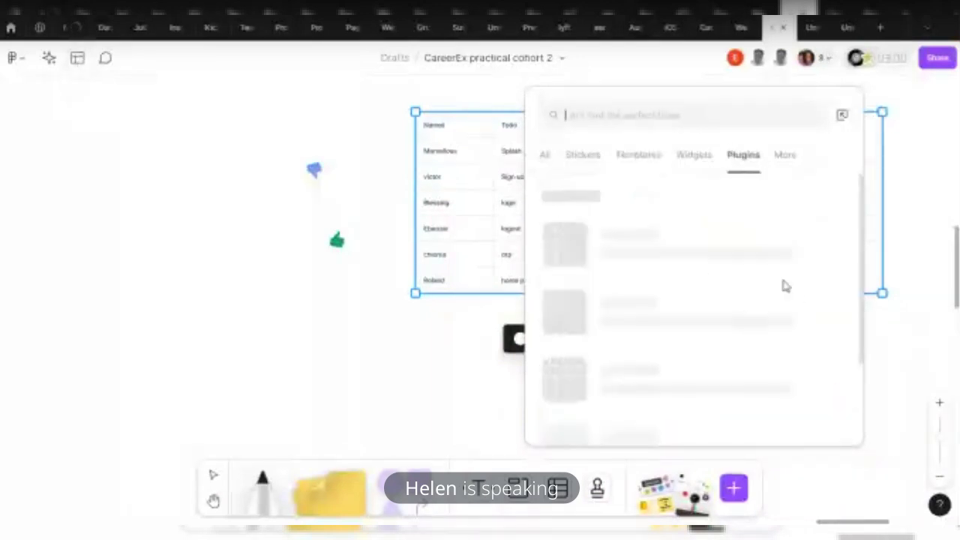
pyautogui.click(687, 161)
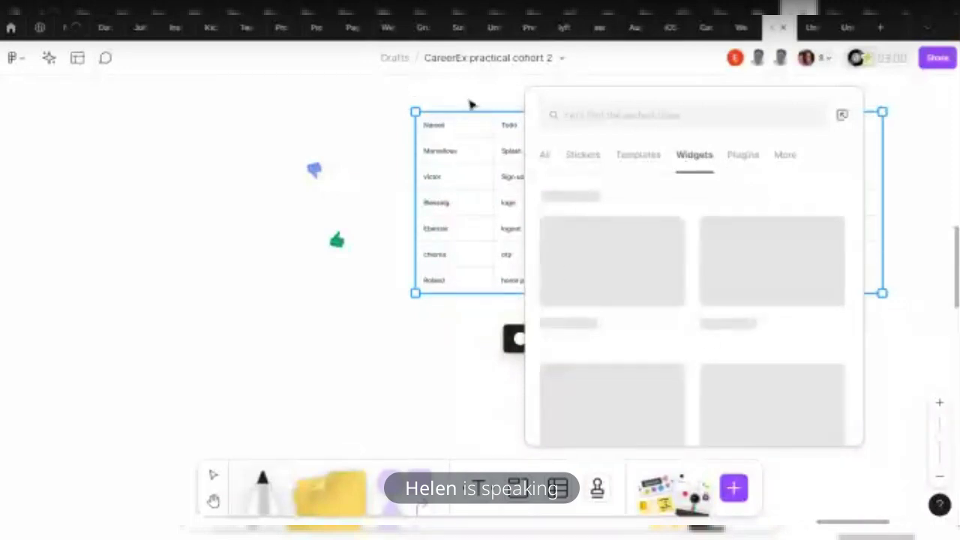
pyautogui.click(780, 154)
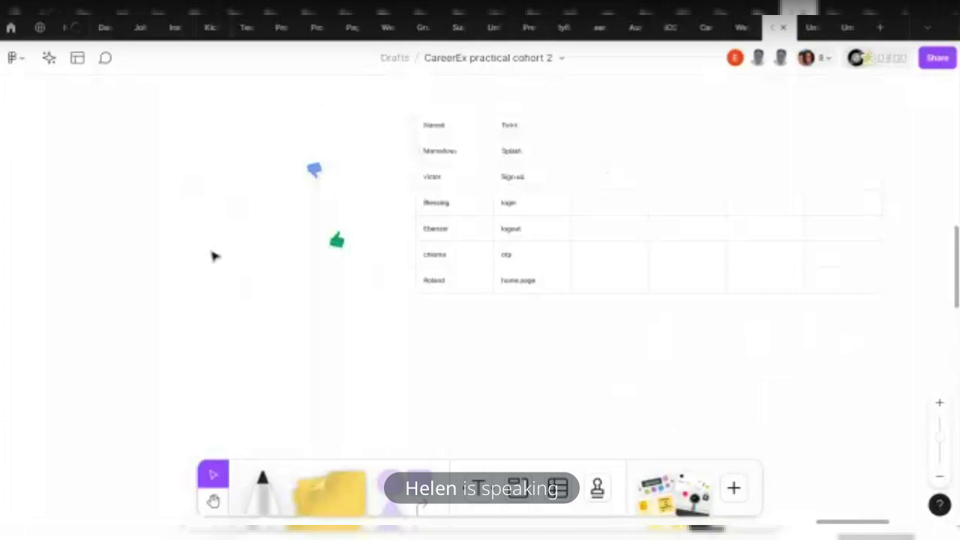
# Switch to the Untitled design file and bring up its Share dialog
pyautogui.click(807, 27)
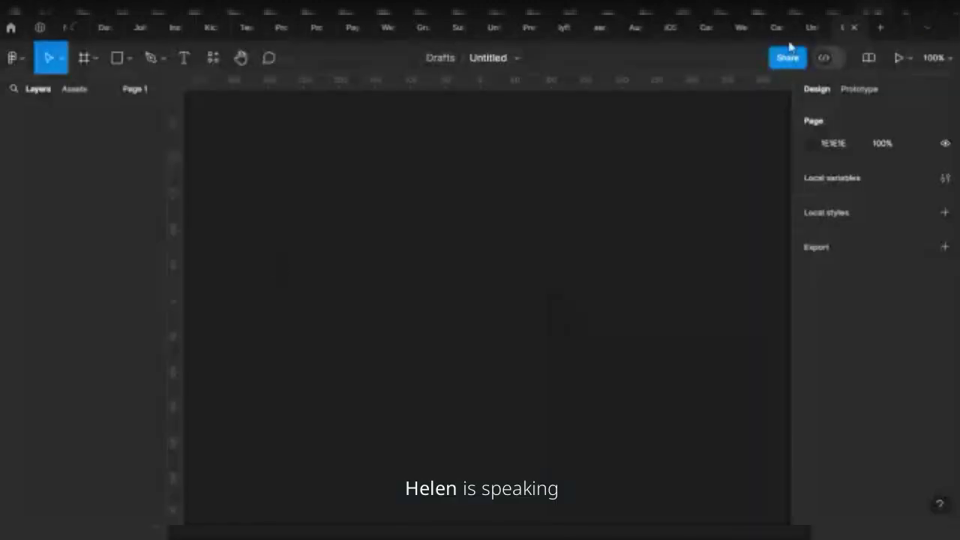
pyautogui.click(778, 28)
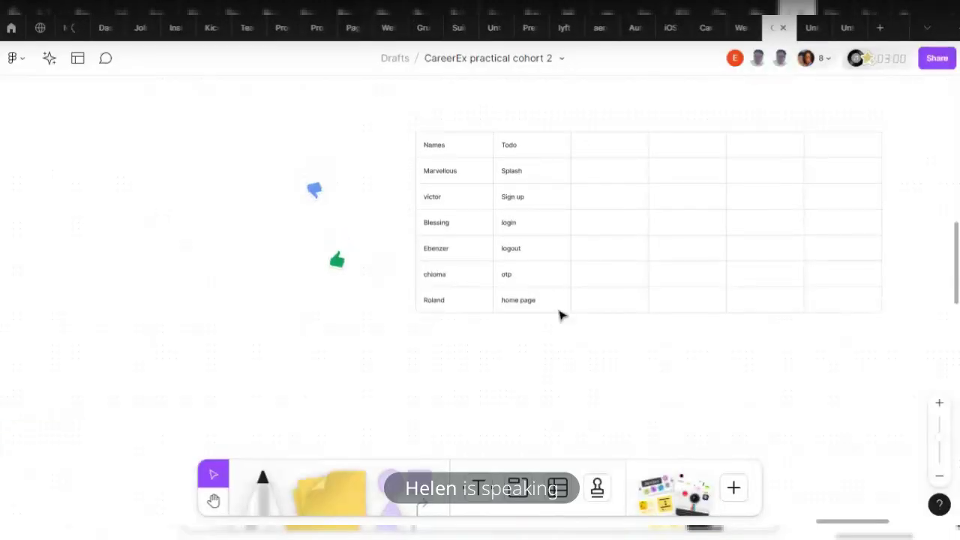
pyautogui.click(846, 28)
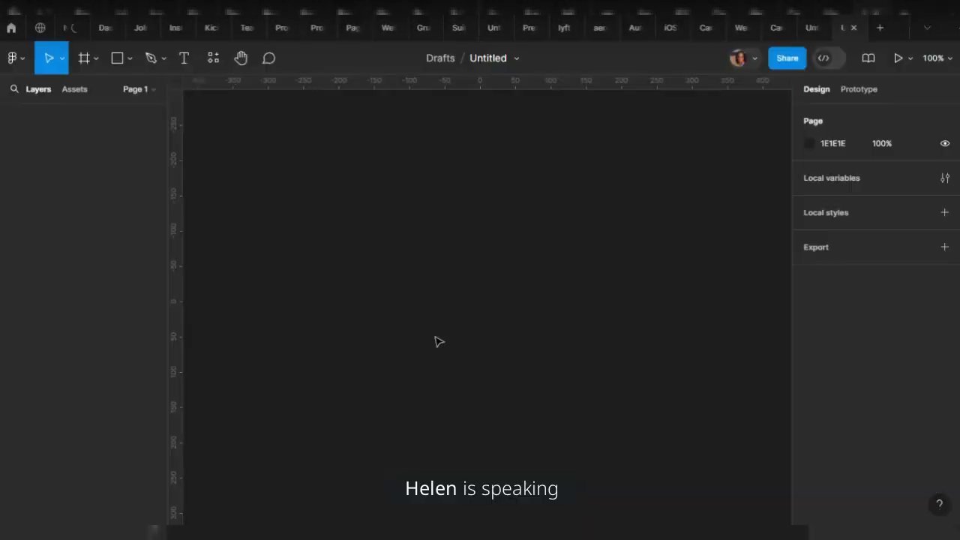
pyautogui.click(786, 59)
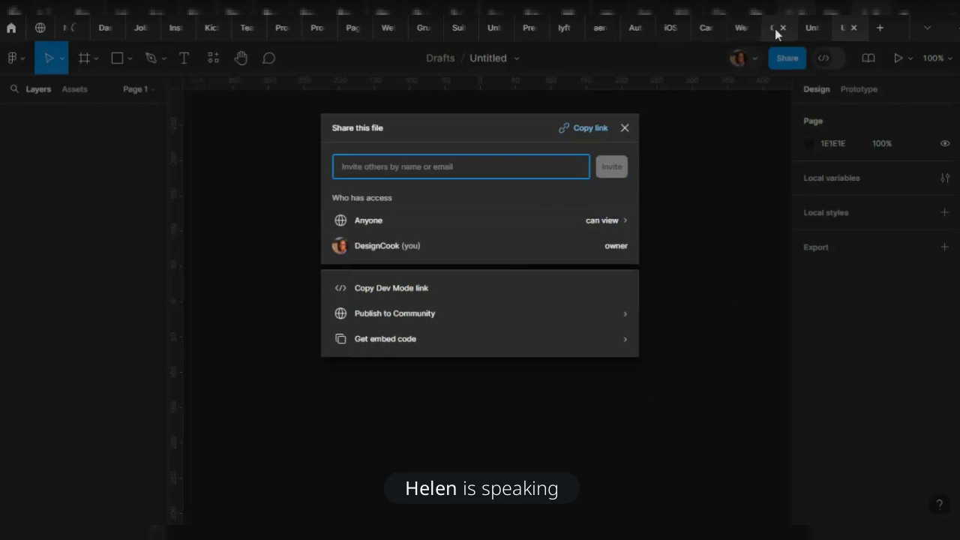
# Let anyone with the link edit, block viewer copying, save, and copy the link
pyautogui.click(775, 29)
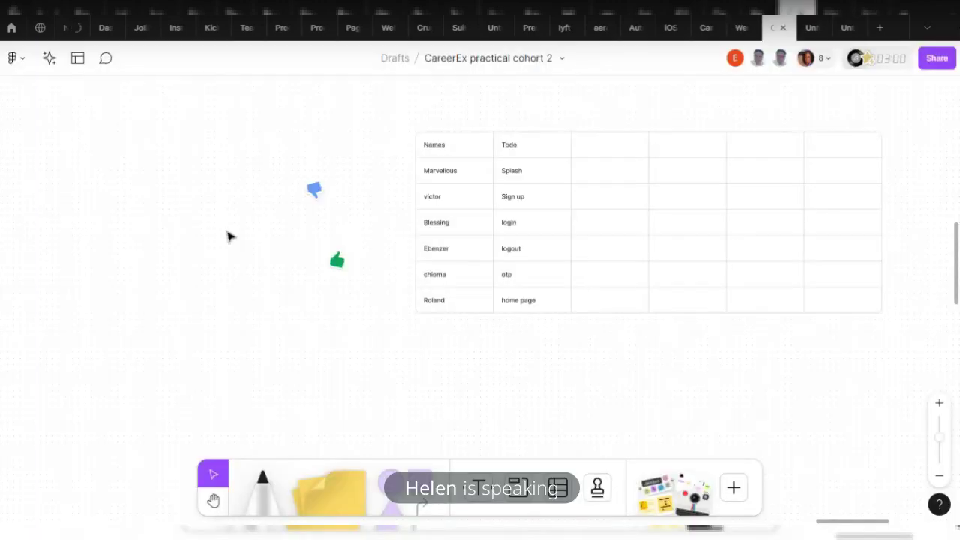
pyautogui.hotkey('ctrl', 'Tab')
pyautogui.hotkey('ctrl', 'Tab')
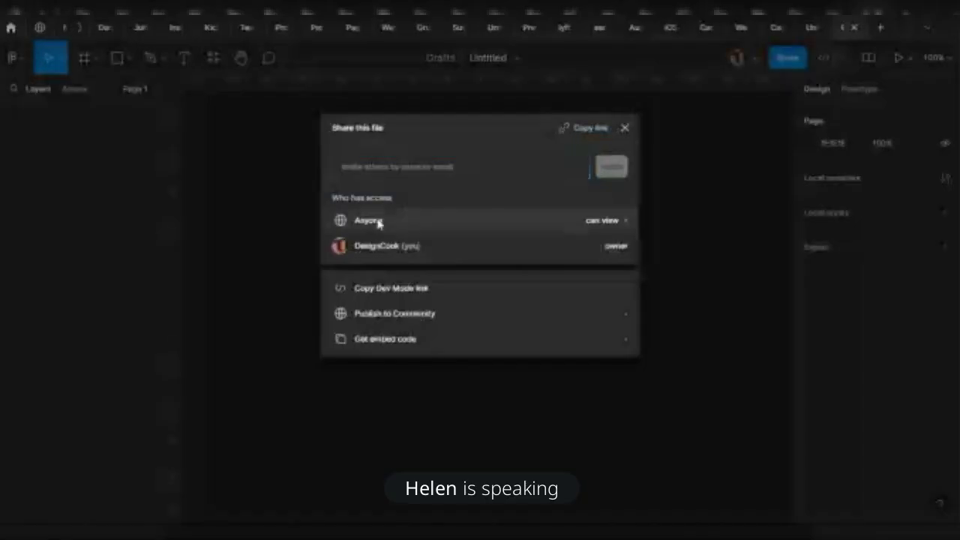
pyautogui.click(379, 223)
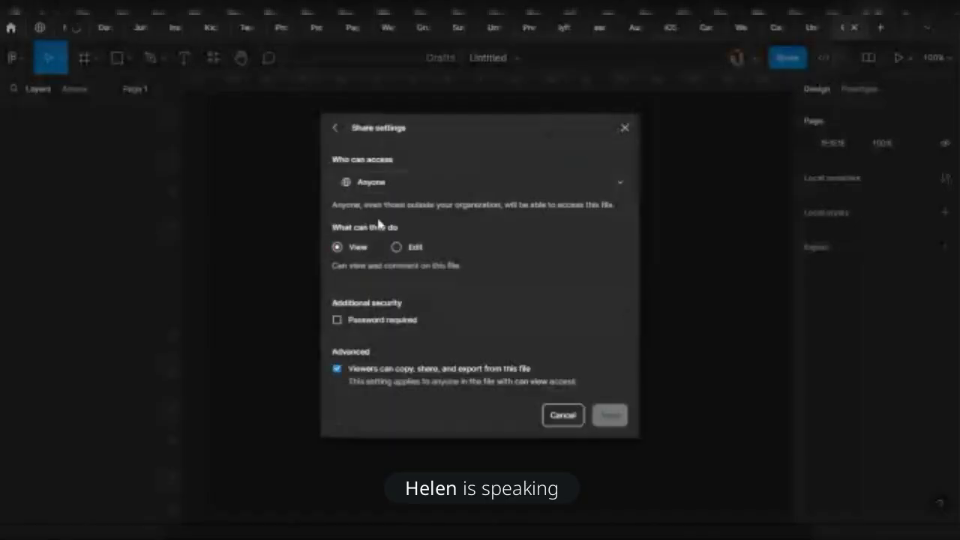
pyautogui.click(336, 369)
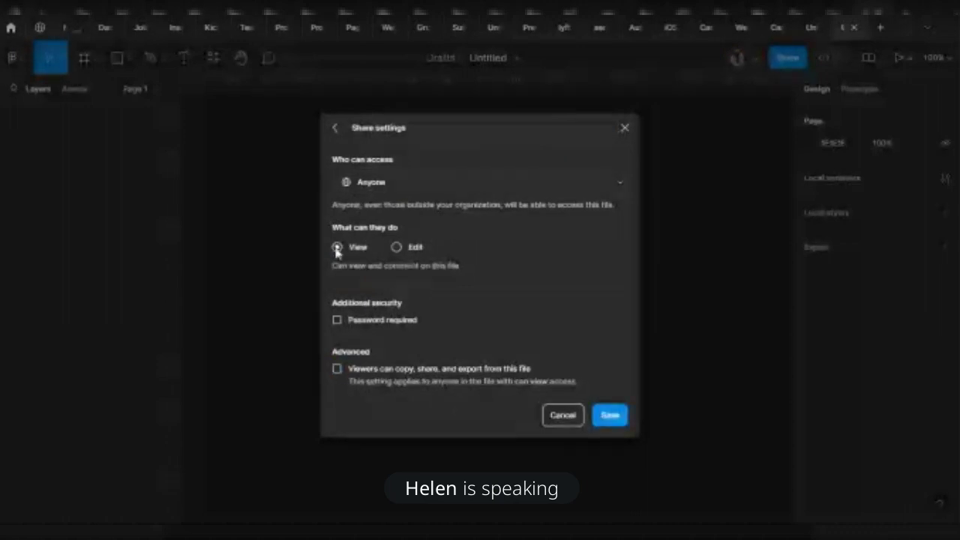
pyautogui.click(396, 247)
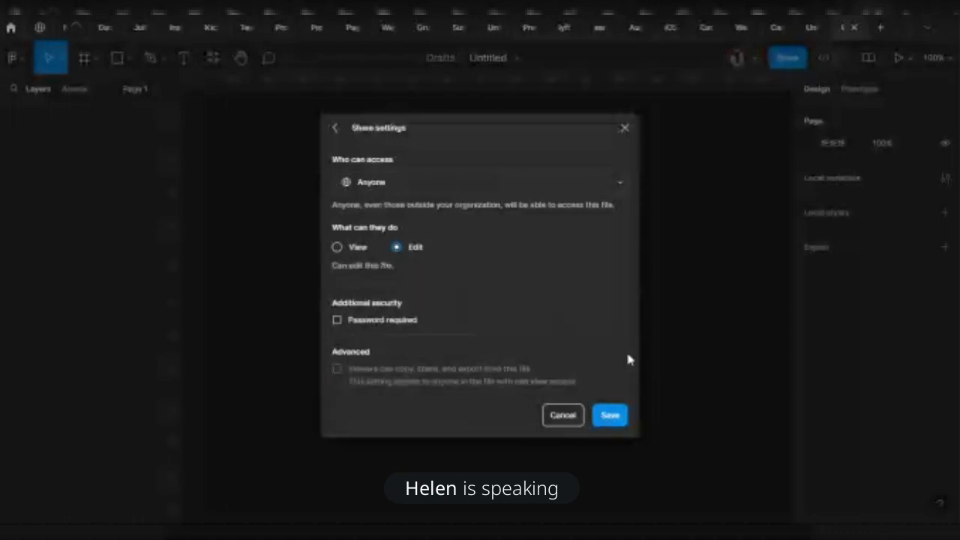
pyautogui.click(608, 415)
pyautogui.click(589, 128)
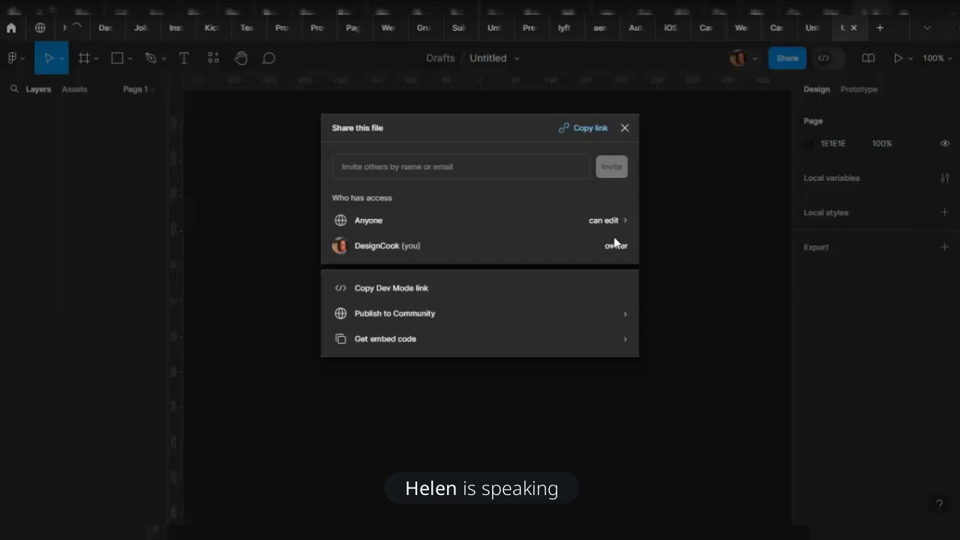
# Close the Share dialog and bring up Figma's main menu
pyautogui.press('Escape')
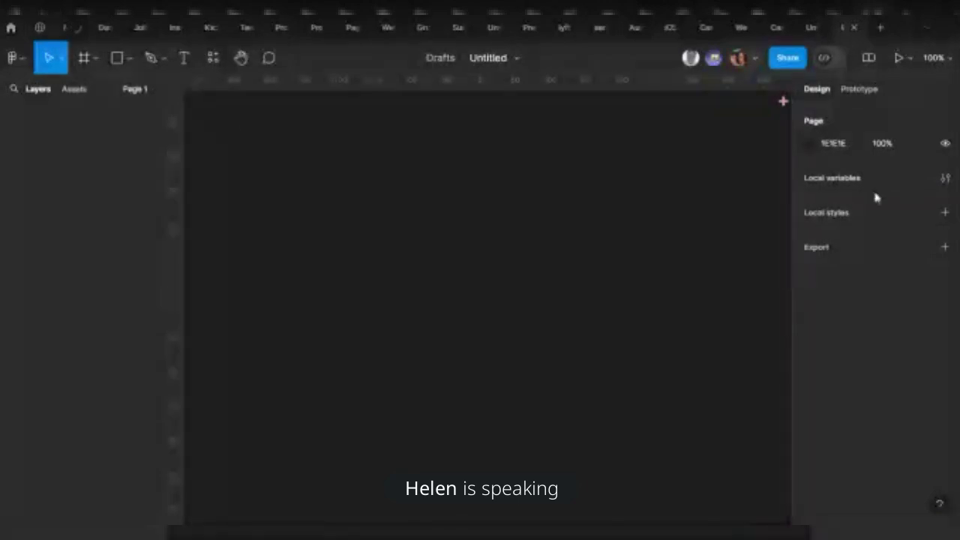
pyautogui.click(13, 59)
# Close the main menu and drag selection marquees across the empty Untitled canvas
pyautogui.moveTo(100, 180)
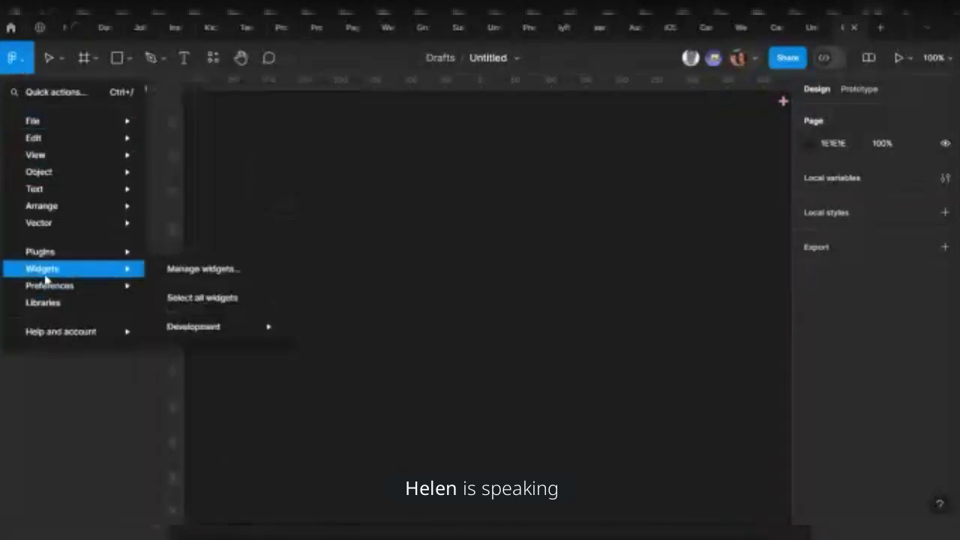
pyautogui.click(536, 289)
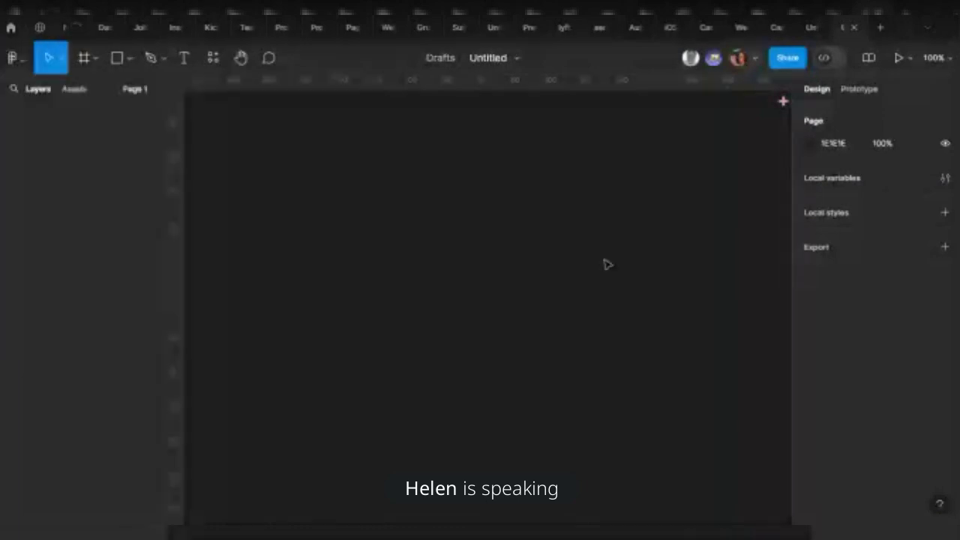
pyautogui.moveTo(726, 164); pyautogui.dragTo(456, 171)
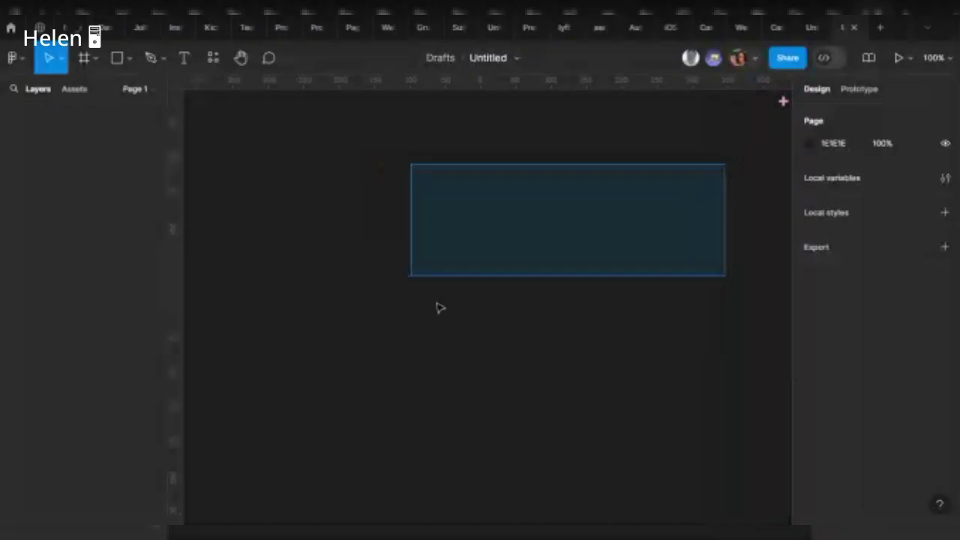
pyautogui.moveTo(440, 308); pyautogui.dragTo(540, 300)
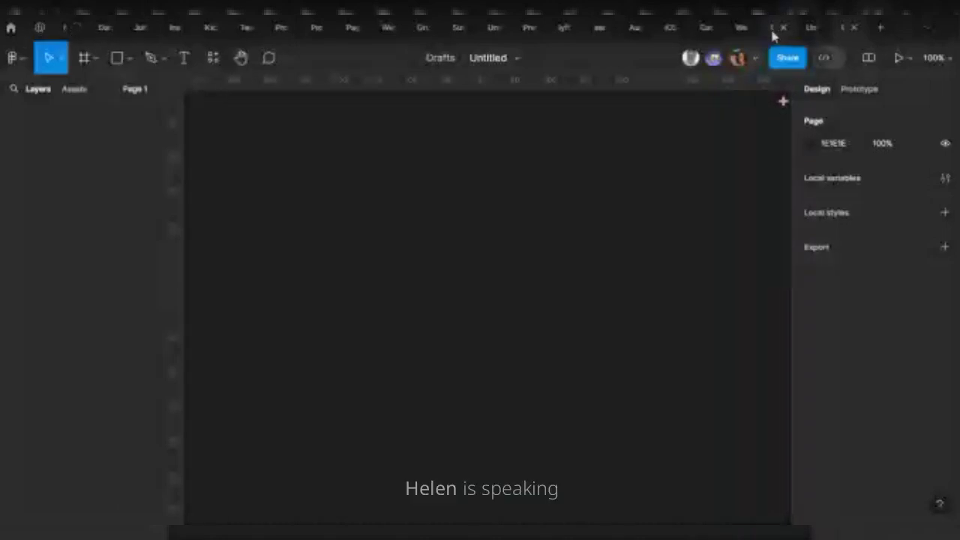
# Glance at the other open file, return to Untitled, and drag another marquee
pyautogui.click(774, 30)
pyautogui.click(842, 29)
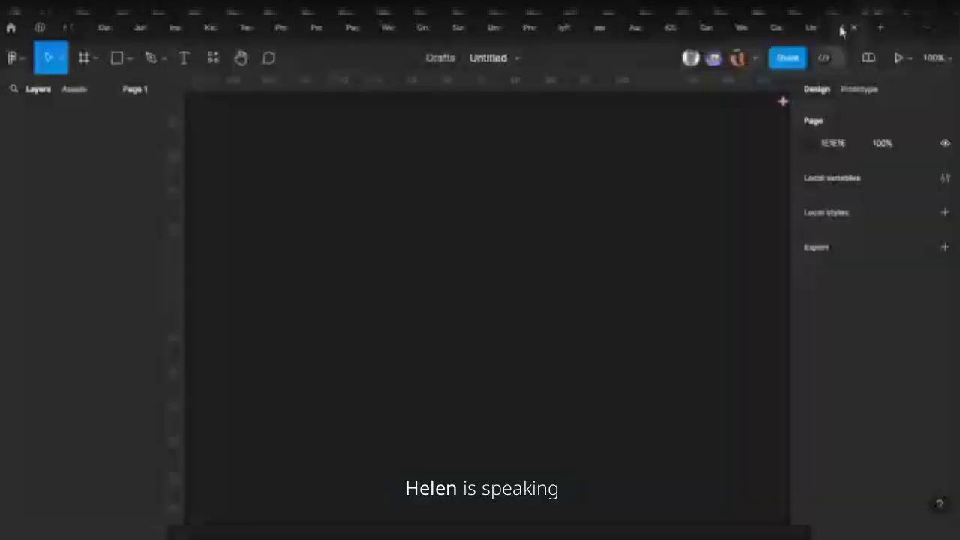
pyautogui.moveTo(654, 215); pyautogui.dragTo(529, 227)
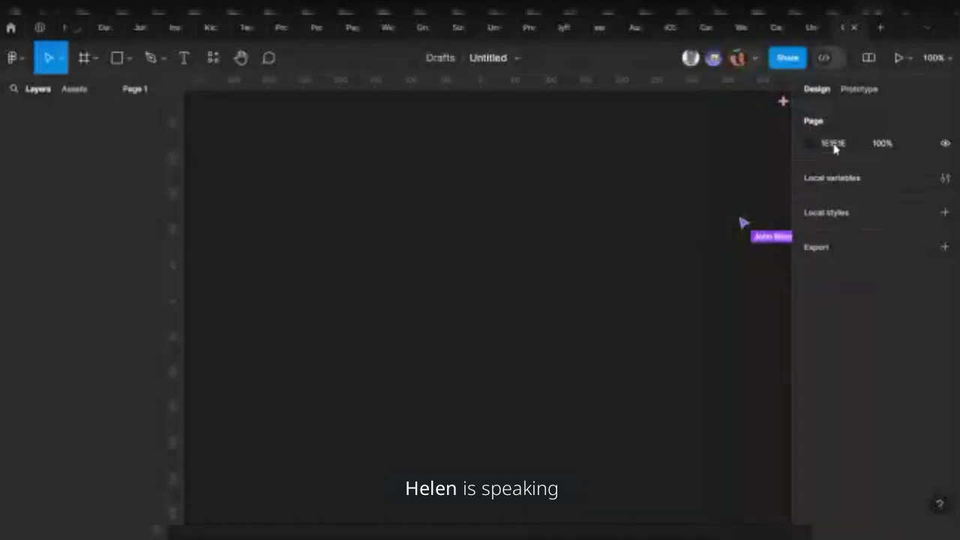
# Adjust the page background in the colour picker, settling on dark grey 181818 instead of 1E1E1E
pyautogui.click(842, 145)
pyautogui.click(815, 145)
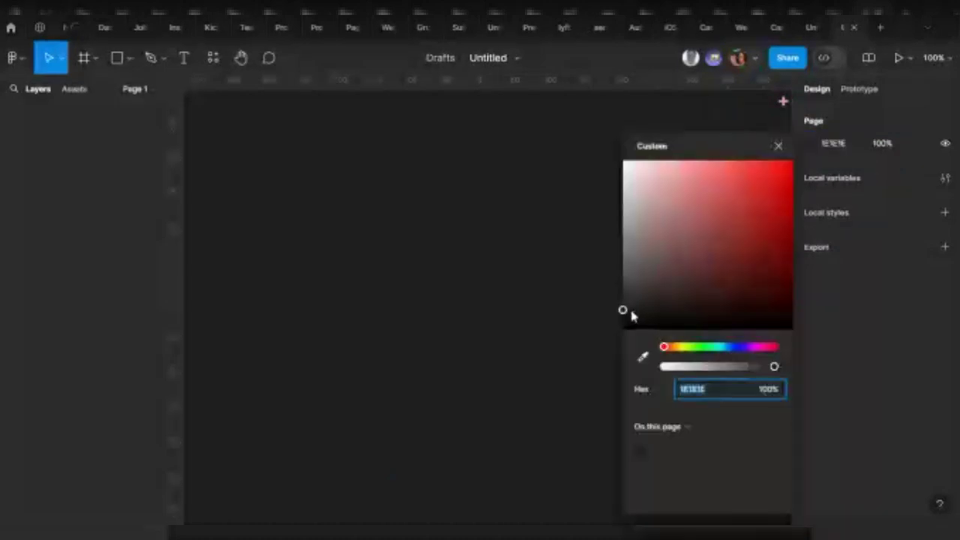
pyautogui.click(624, 303)
pyautogui.moveTo(624, 304); pyautogui.dragTo(609, 179)
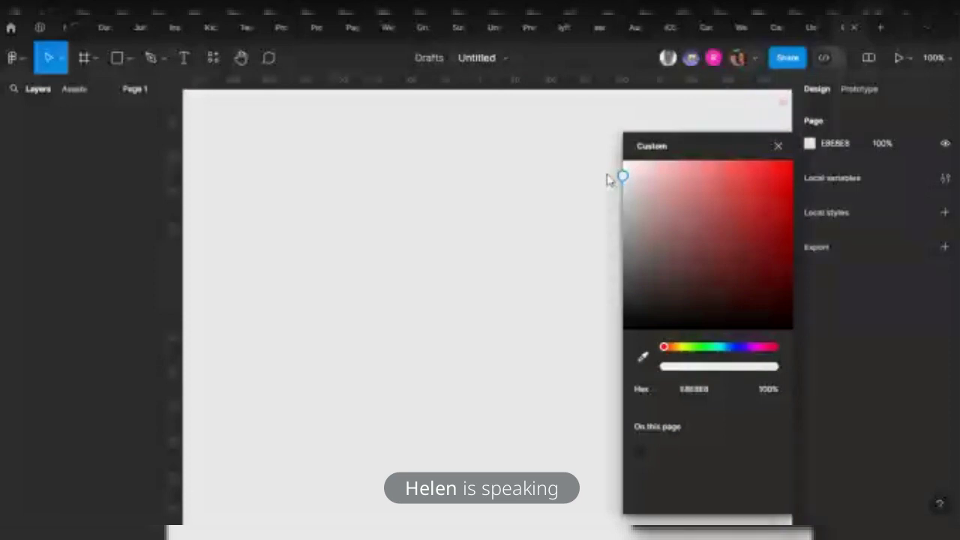
pyautogui.moveTo(609, 181); pyautogui.dragTo(579, 332)
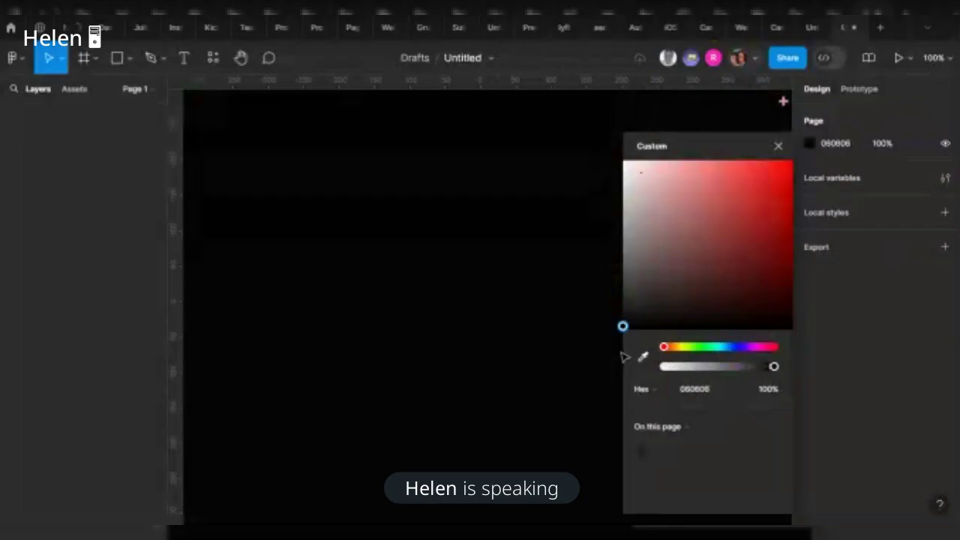
pyautogui.moveTo(623, 328); pyautogui.dragTo(585, 311)
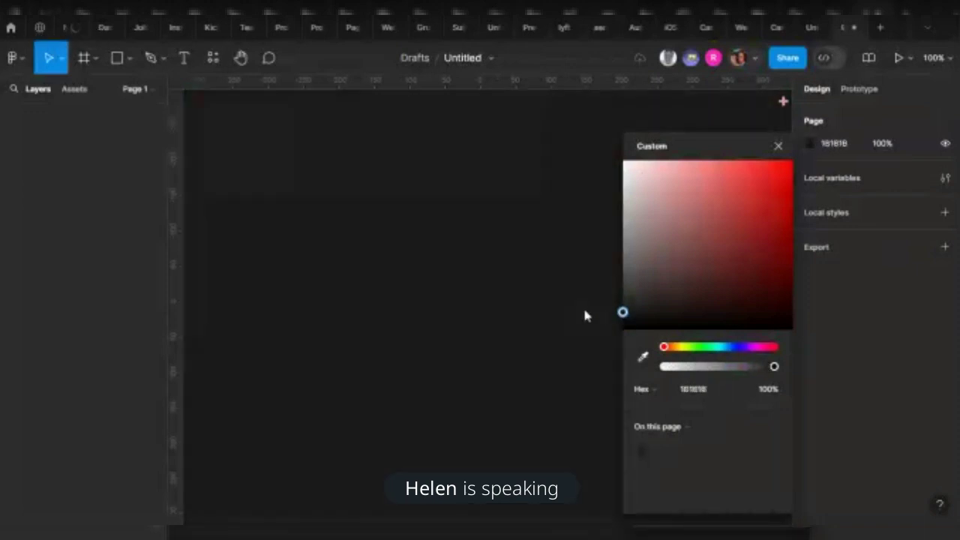
pyautogui.moveTo(586, 316); pyautogui.dragTo(594, 221)
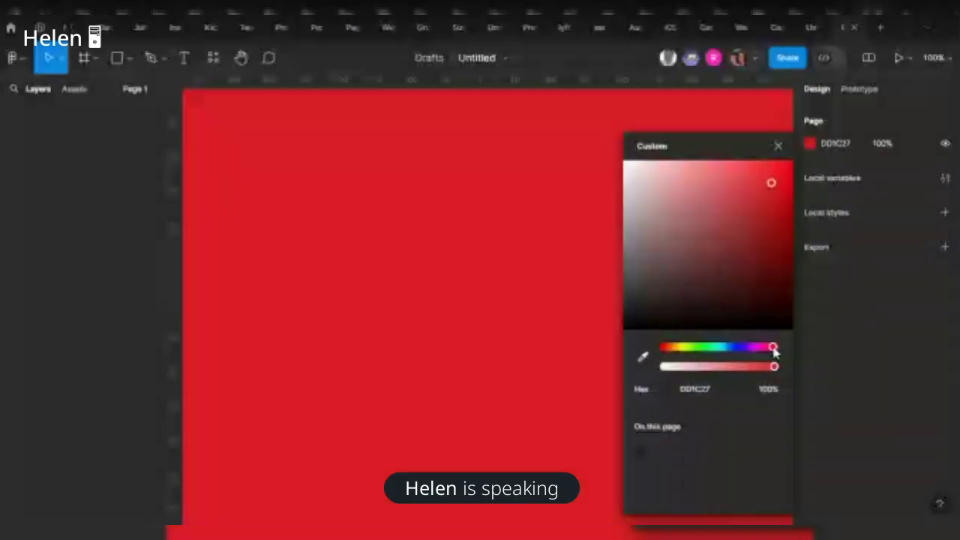
# Shift the red page background hue toward magenta on the hue slider
pyautogui.moveTo(776, 351); pyautogui.dragTo(687, 356)
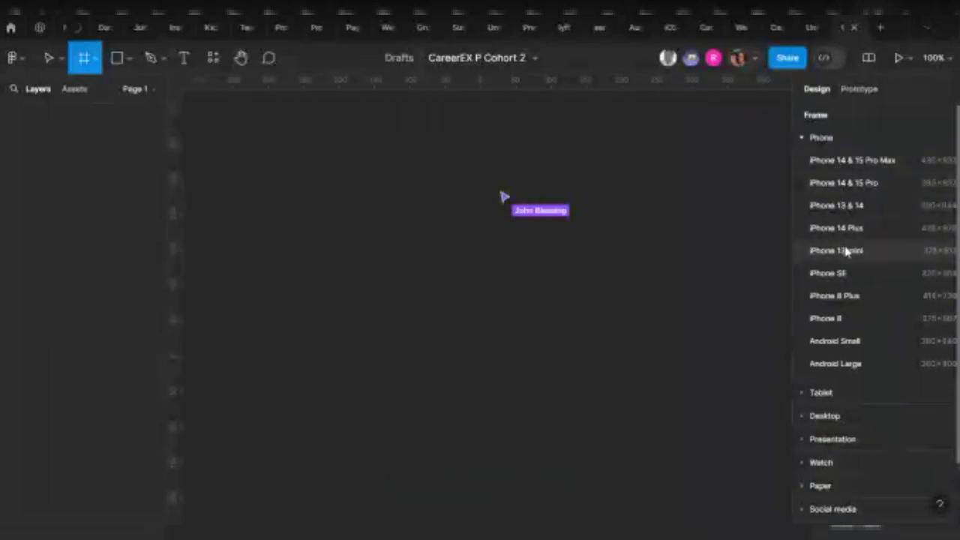
# Add iPhone 13 mini and iPhone 14 Plus frames from the phone size presets
pyautogui.click(846, 251)
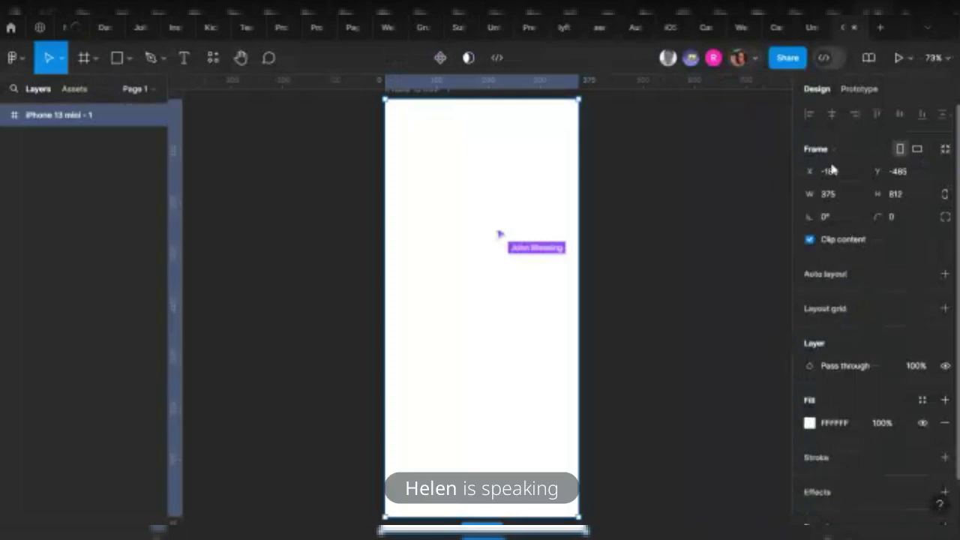
pyautogui.press('f')
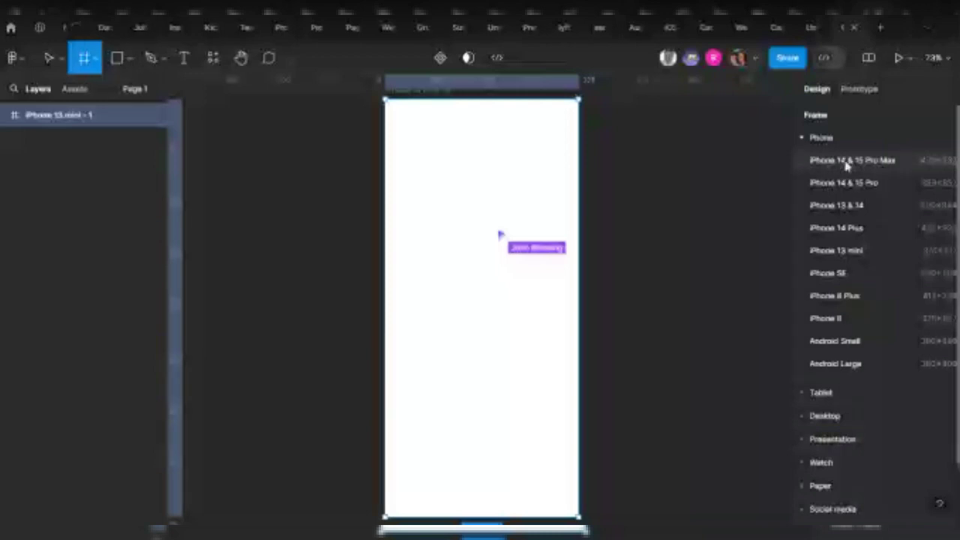
pyautogui.click(856, 229)
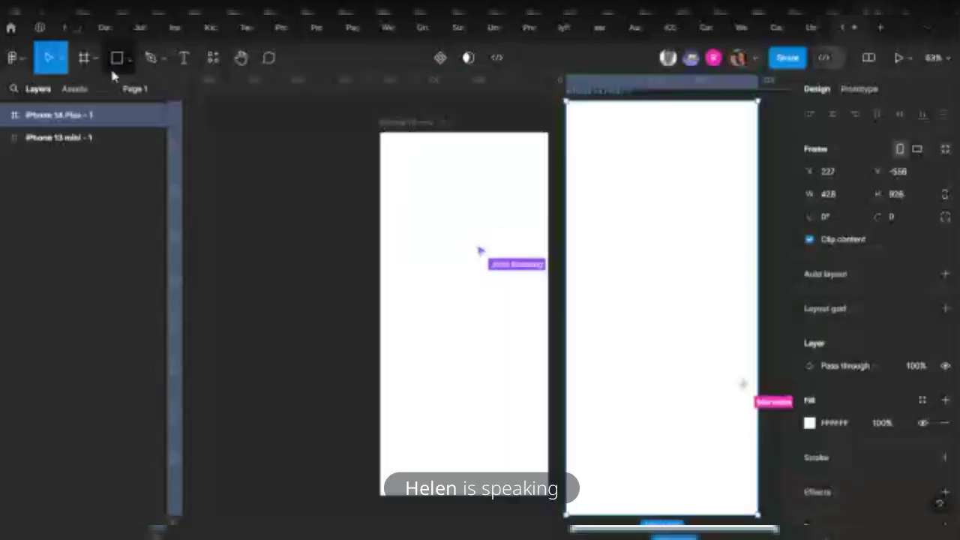
pyautogui.click(84, 57)
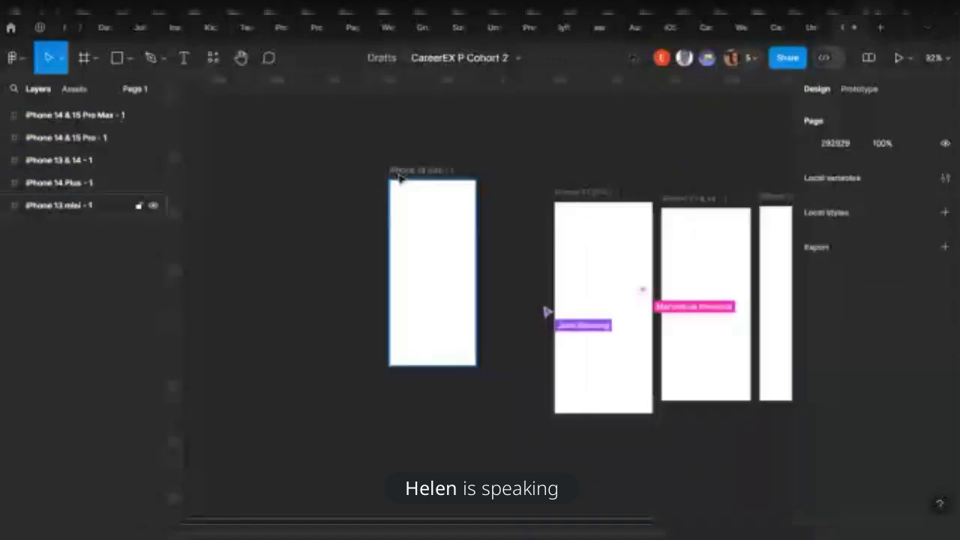
# Delete the four other phone frames, keeping the 375×812 iPhone 13 mini and moving it right
pyautogui.moveTo(400, 178); pyautogui.dragTo(380, 240)
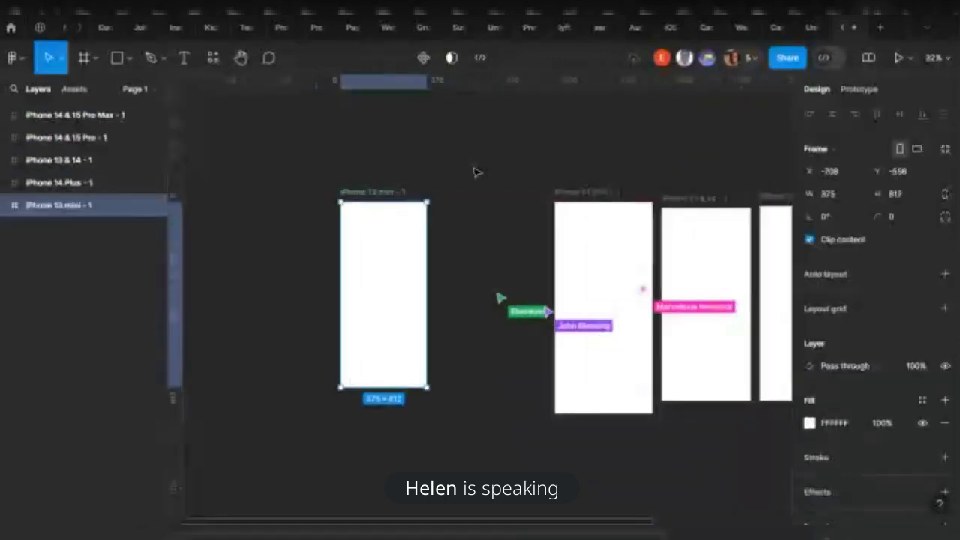
pyautogui.click(484, 168)
pyautogui.hscroll(3, 446, 185)
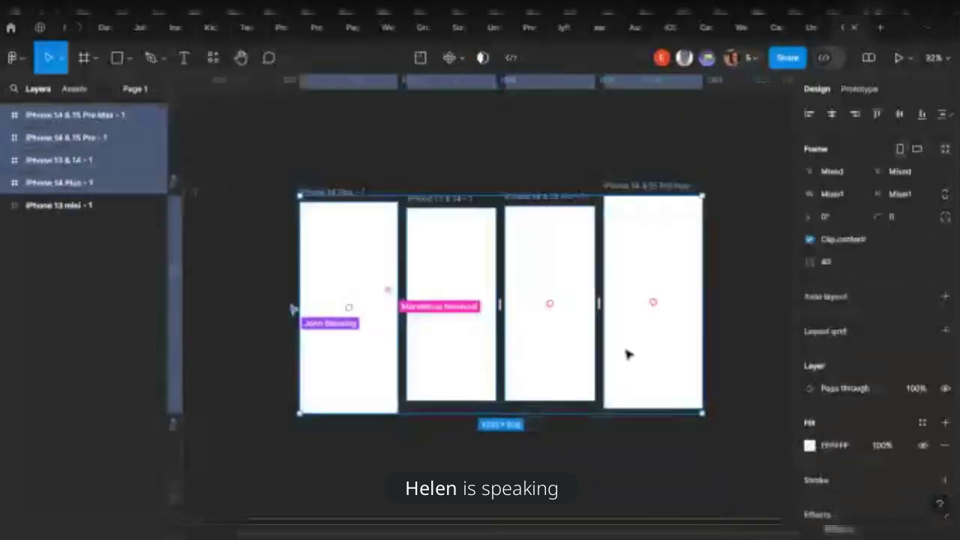
pyautogui.press('Delete')
pyautogui.hscroll(-3, 489, 291)
pyautogui.moveTo(315, 238); pyautogui.dragTo(406, 238)
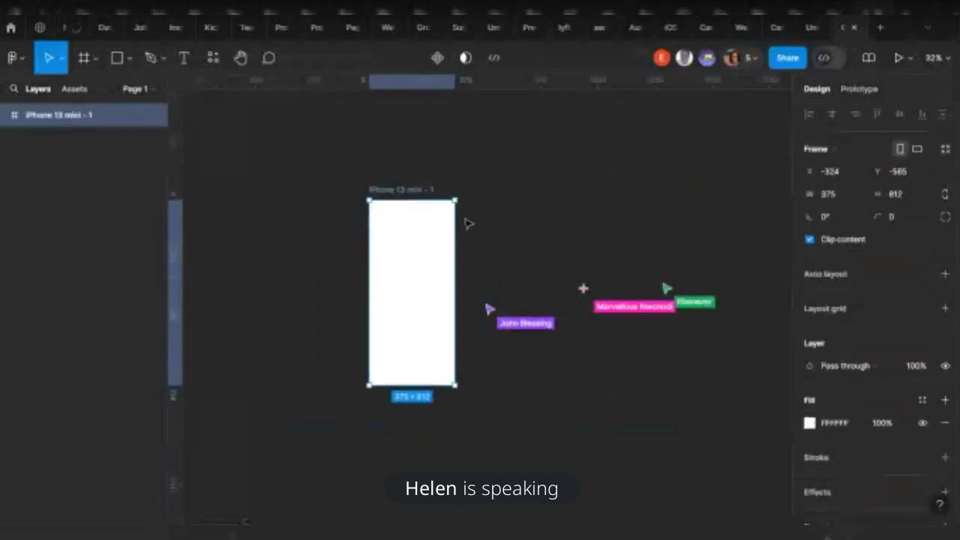
# Add an iPad Pro 11" frame (834×1194) from the Tablet presets, right of the iPhone
pyautogui.click(81, 61)
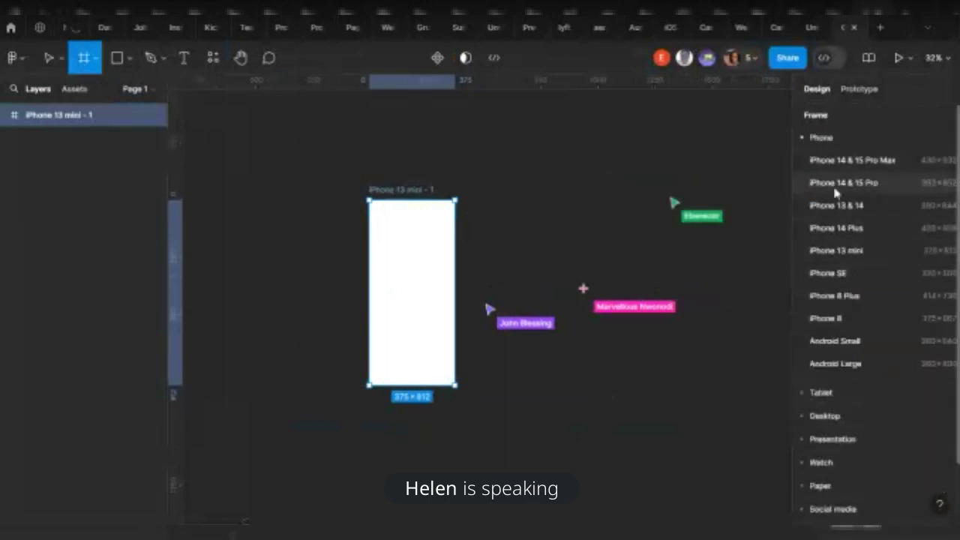
pyautogui.click(803, 138)
pyautogui.click(810, 160)
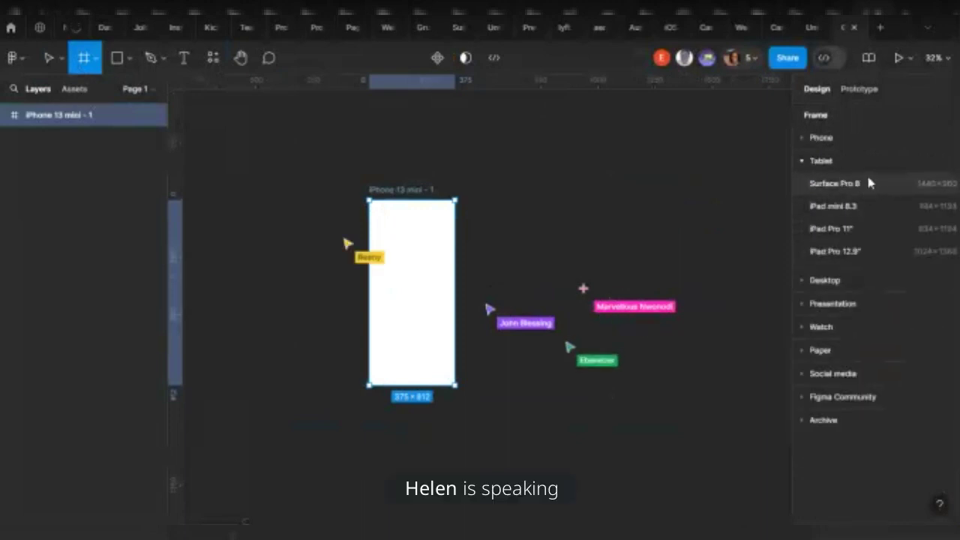
pyautogui.click(848, 227)
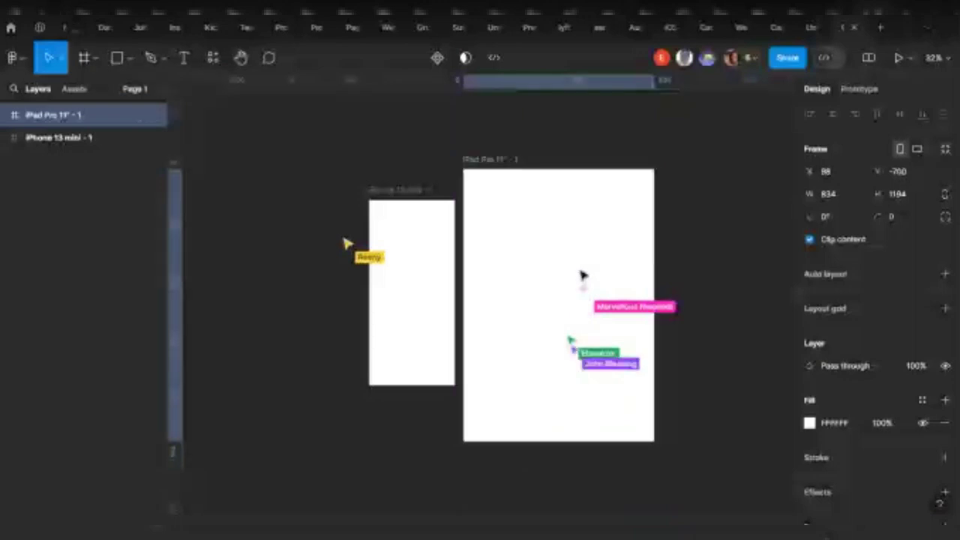
pyautogui.moveTo(583, 267); pyautogui.dragTo(596, 276)
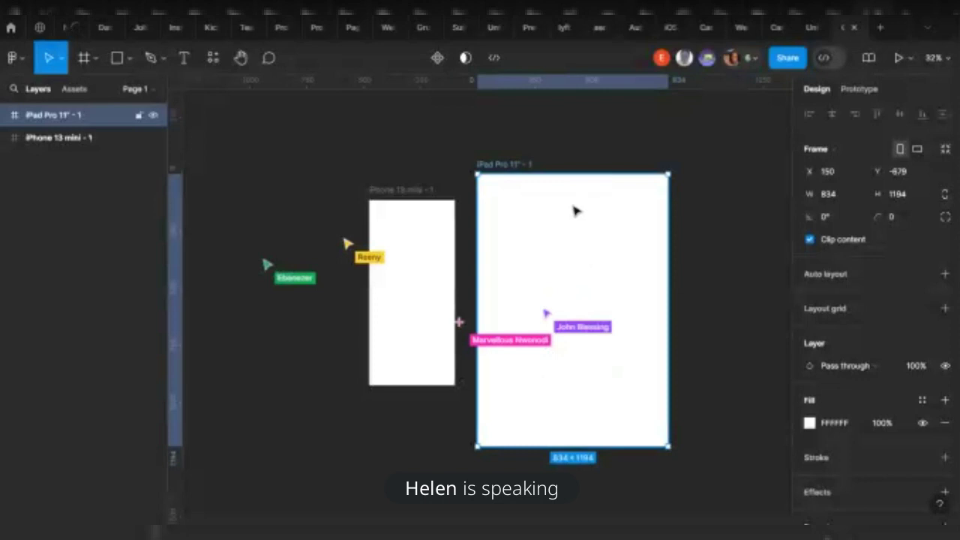
# Add a 1440×1024 Desktop frame from the Desktop presets beside the iPad
pyautogui.click(84, 58)
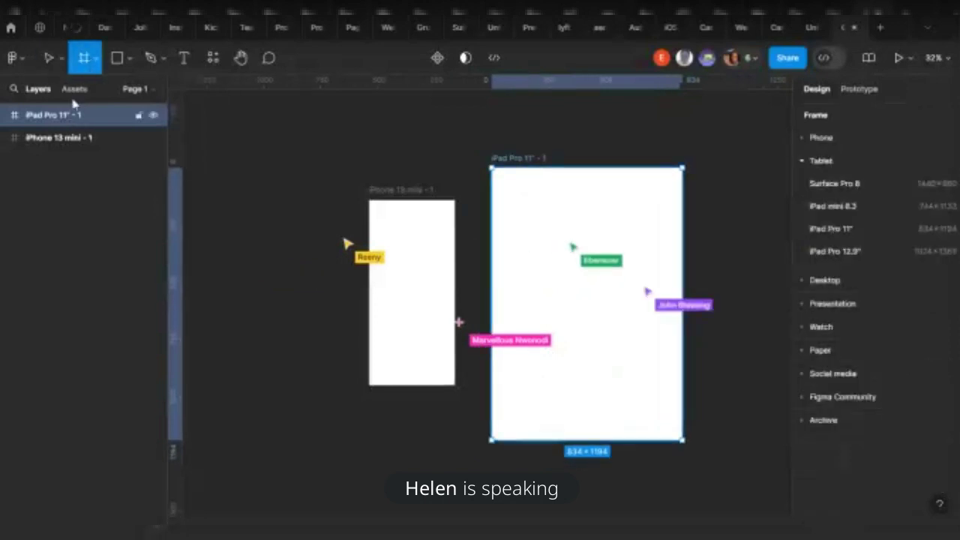
pyautogui.click(96, 58)
pyautogui.click(82, 91)
pyautogui.click(822, 280)
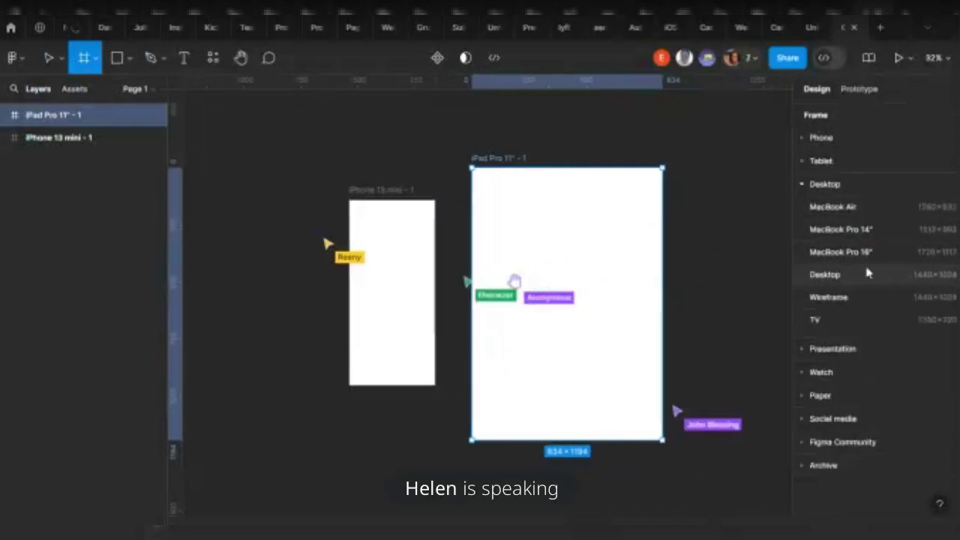
pyautogui.click(847, 274)
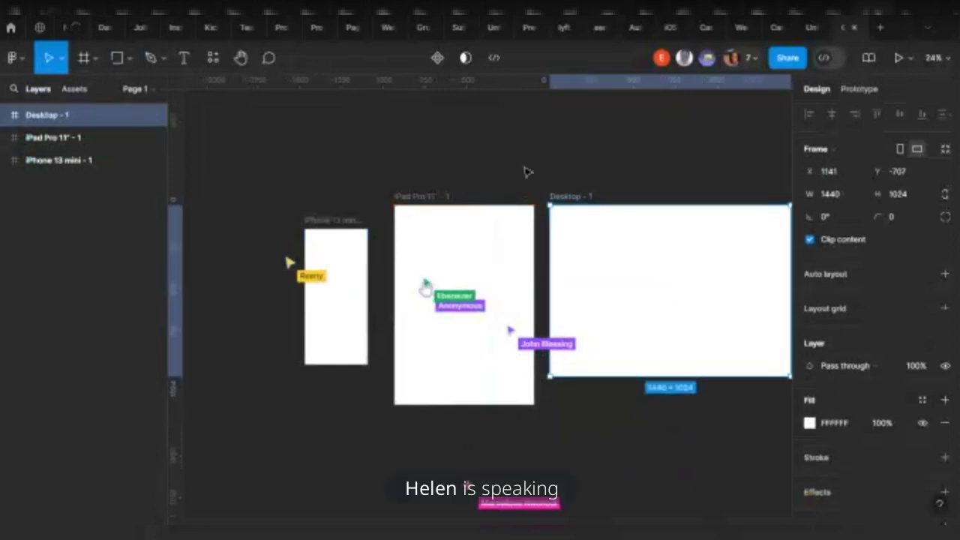
pyautogui.click(535, 174)
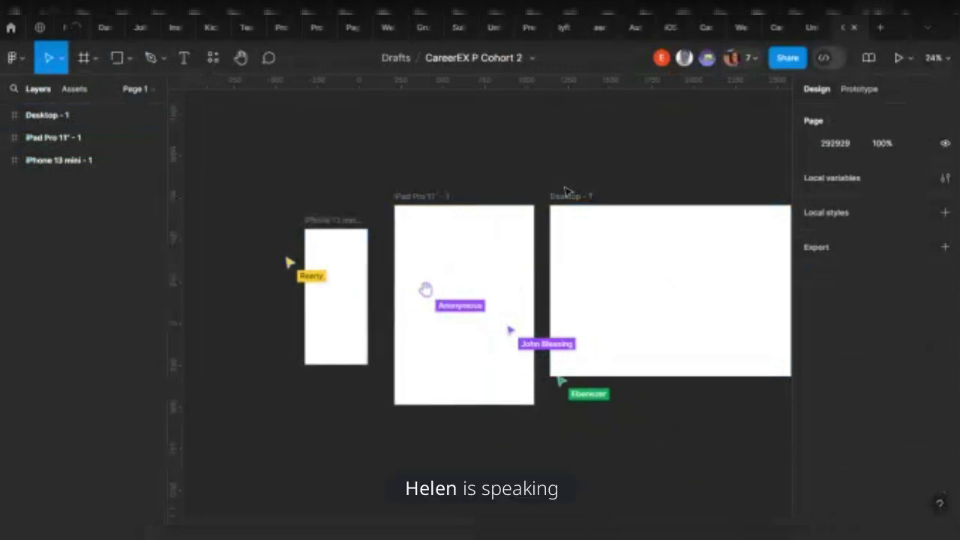
# Nudge the Desktop frame right and check the selection of each device frame
pyautogui.moveTo(617, 268); pyautogui.dragTo(652, 257)
pyautogui.click(337, 260)
pyautogui.click(655, 270)
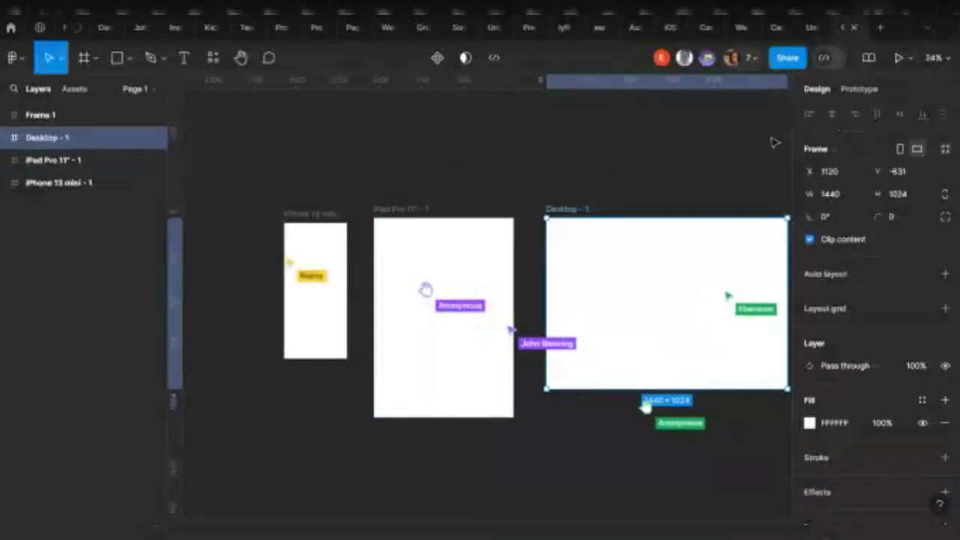
pyautogui.moveTo(271, 200); pyautogui.dragTo(382, 176)
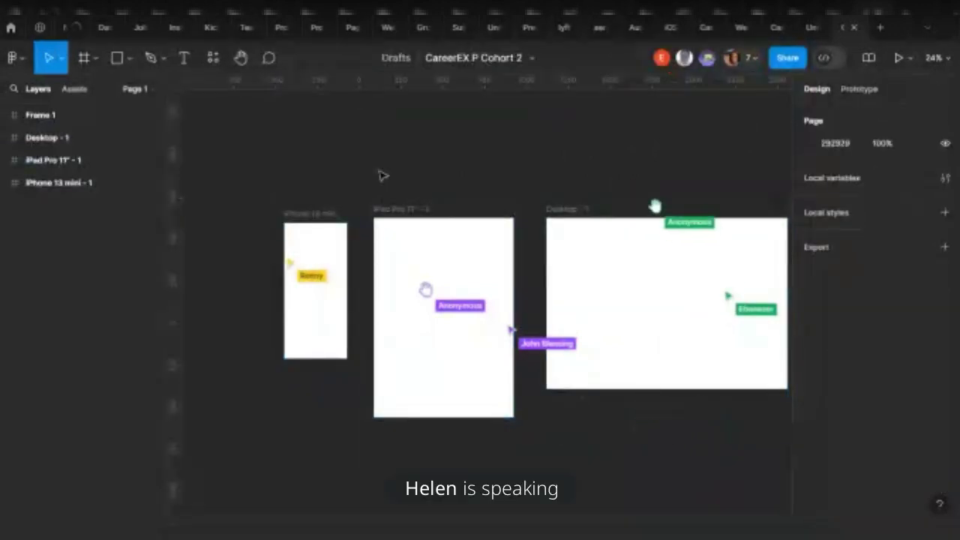
pyautogui.click(296, 258)
pyautogui.click(415, 254)
pyautogui.click(643, 273)
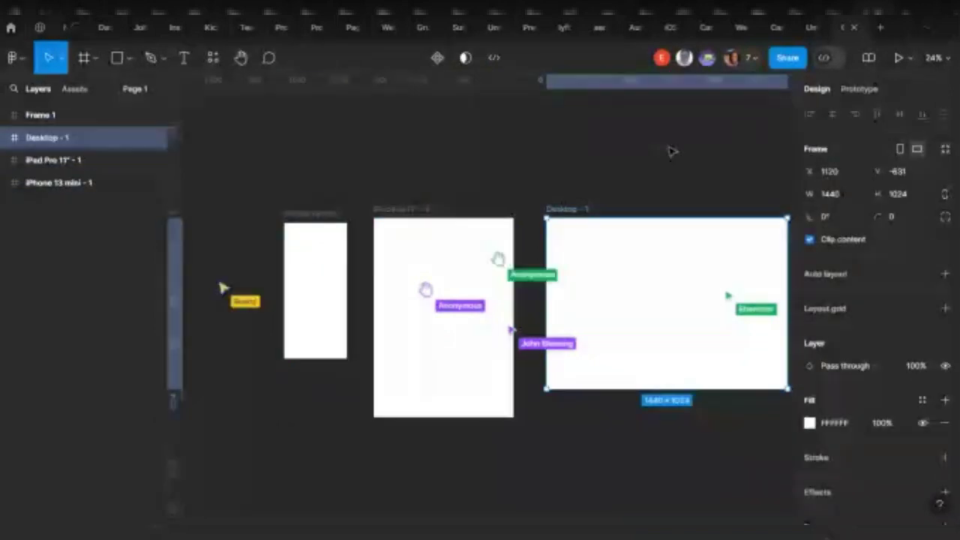
# Add a 198×242 Apple Watch 45mm frame and move it to the far left of the row
pyautogui.click(96, 57)
pyautogui.click(77, 86)
pyautogui.click(74, 89)
pyautogui.click(84, 57)
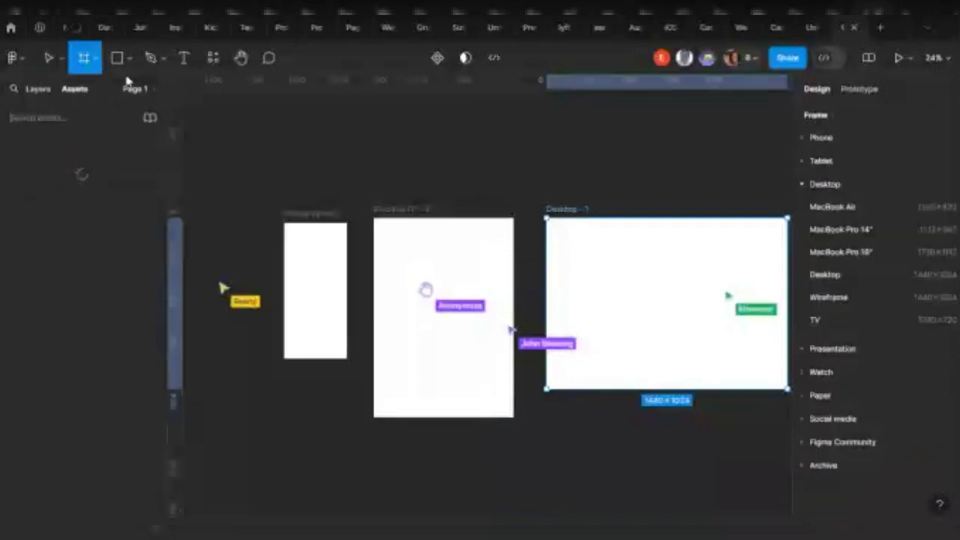
pyautogui.click(812, 183)
pyautogui.click(825, 230)
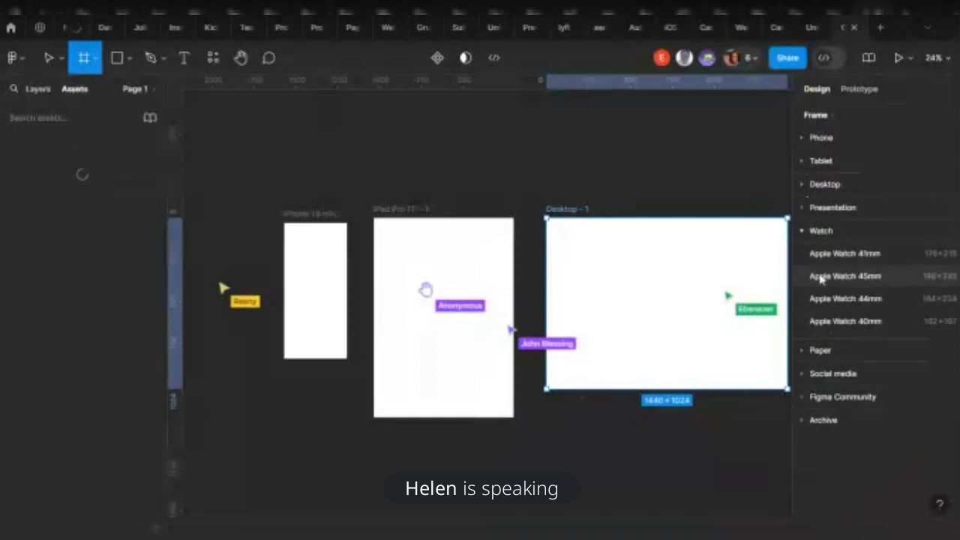
pyautogui.click(859, 276)
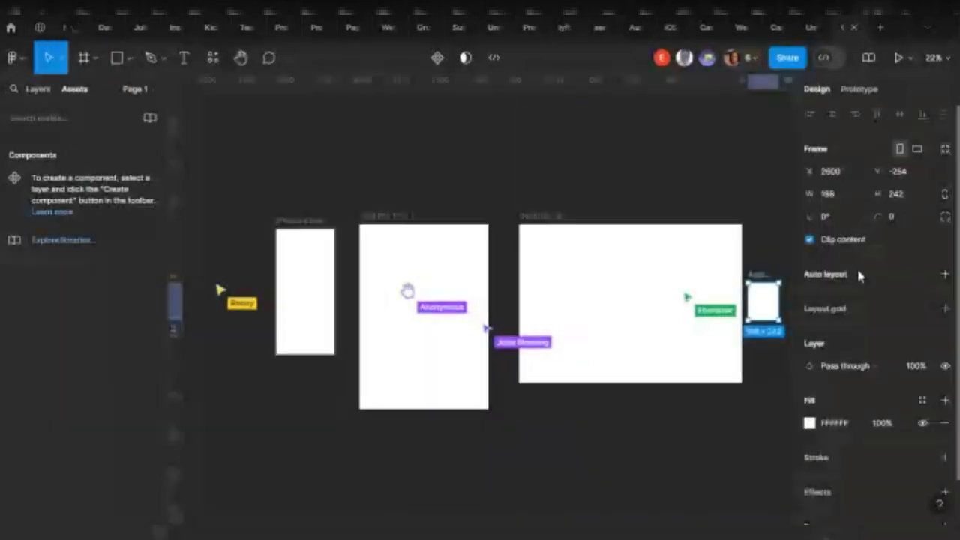
pyautogui.moveTo(766, 298); pyautogui.dragTo(234, 267)
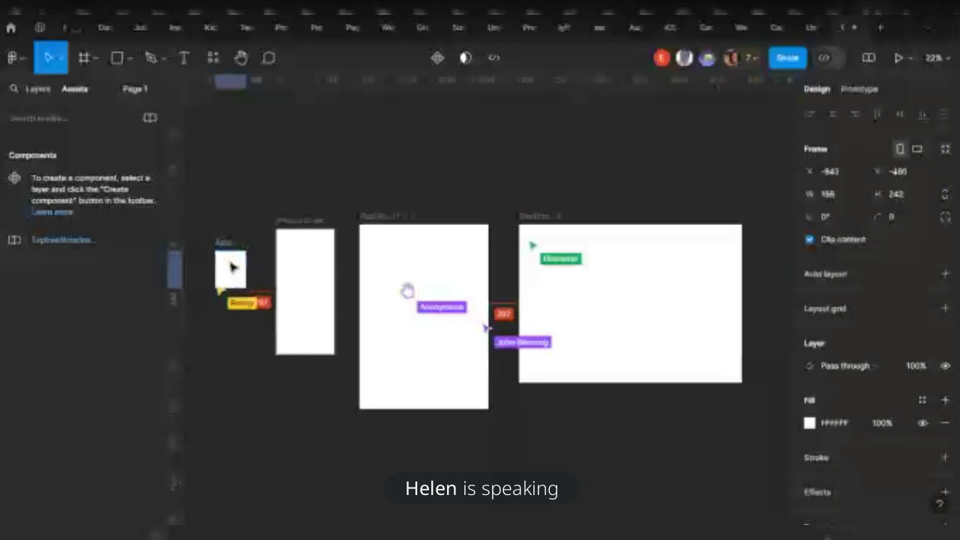
# Nudge the iPhone and iPad frames slightly down to line them up
pyautogui.click(326, 258)
pyautogui.moveTo(325, 257); pyautogui.dragTo(322, 269)
pyautogui.moveTo(425, 277); pyautogui.dragTo(424, 285)
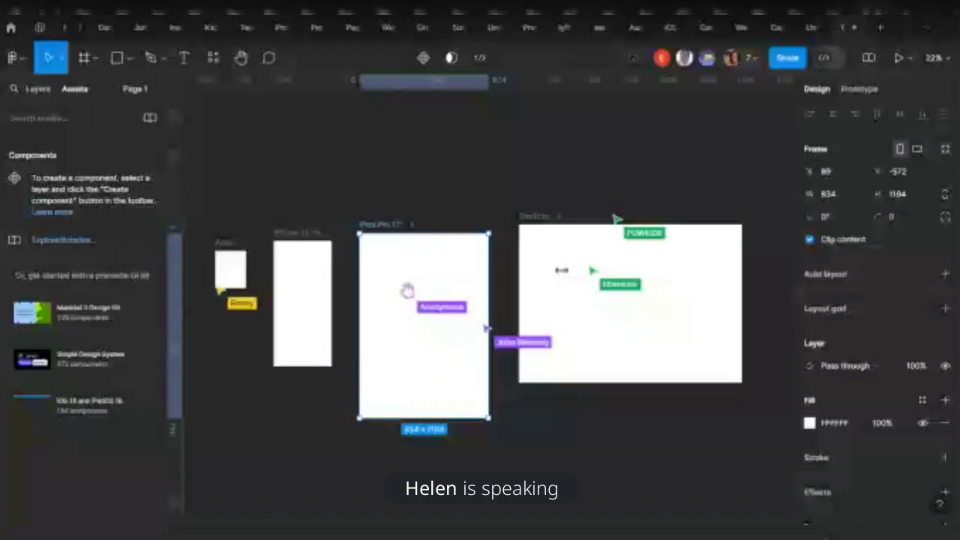
pyautogui.click(638, 271)
pyautogui.click(96, 58)
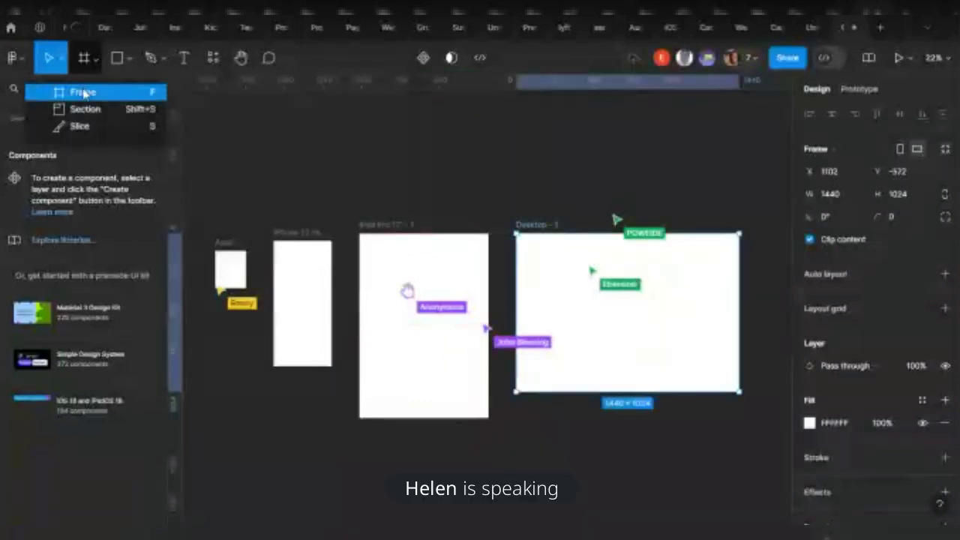
# Draw a 3857×1832 Section 1 enclosing the watch, iPhone, iPad and Desktop frames
pyautogui.click(85, 91)
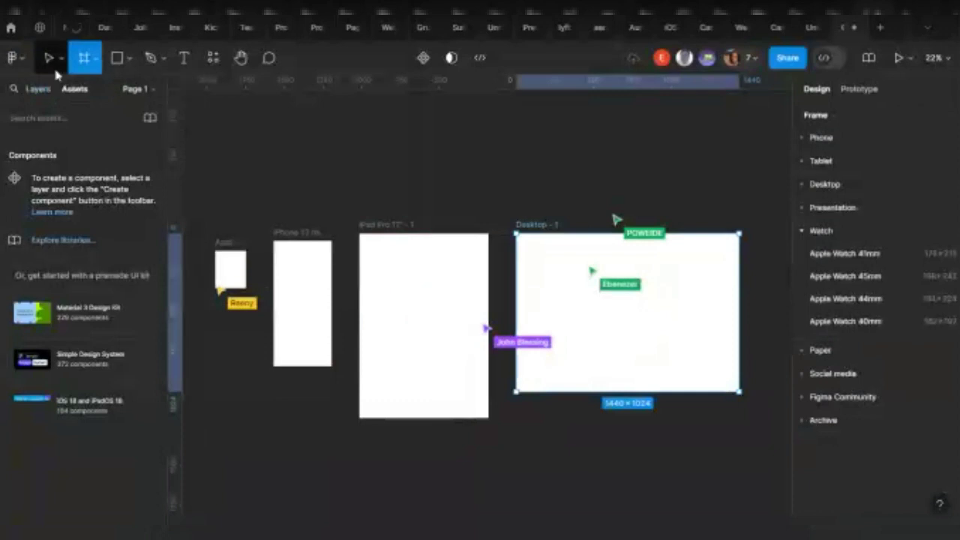
pyautogui.click(95, 60)
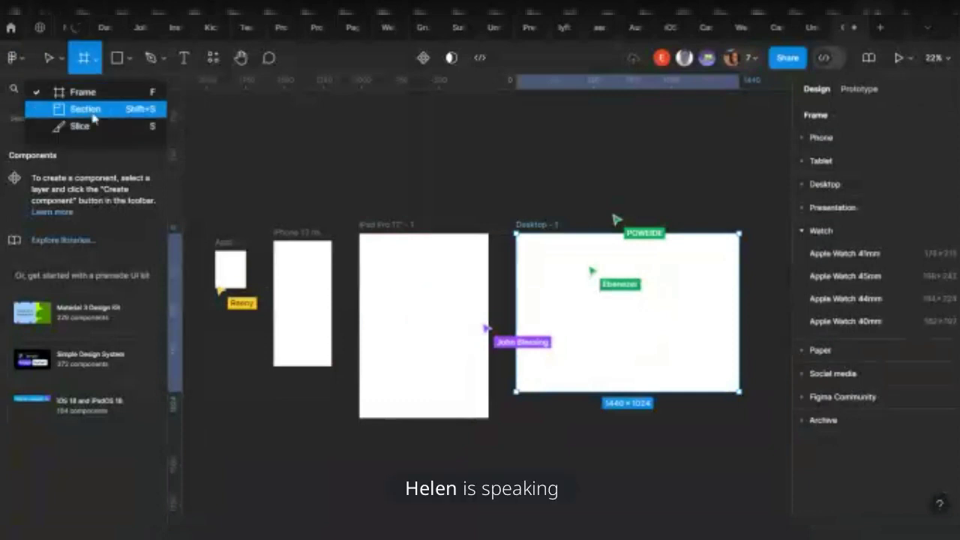
pyautogui.click(99, 120)
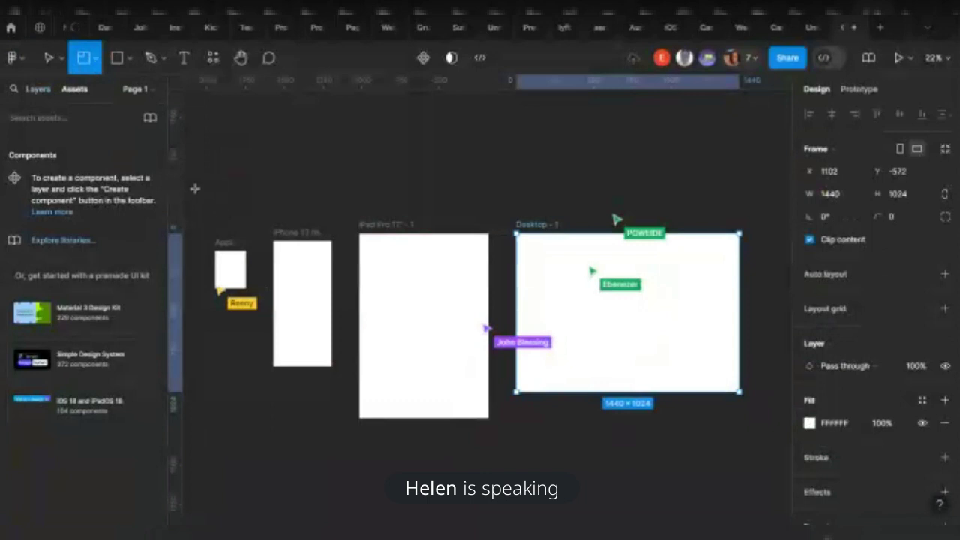
pyautogui.moveTo(196, 188); pyautogui.dragTo(503, 379)
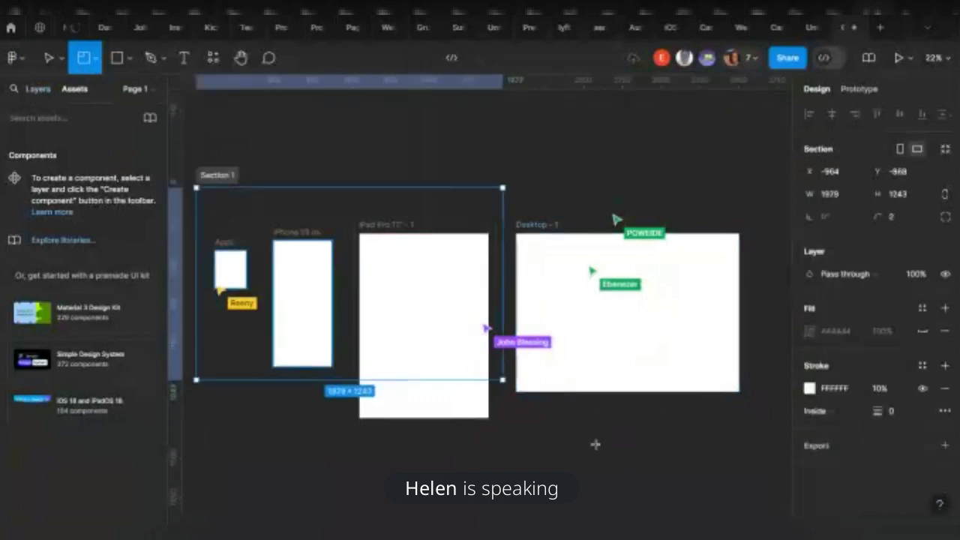
pyautogui.moveTo(596, 445); pyautogui.dragTo(693, 471)
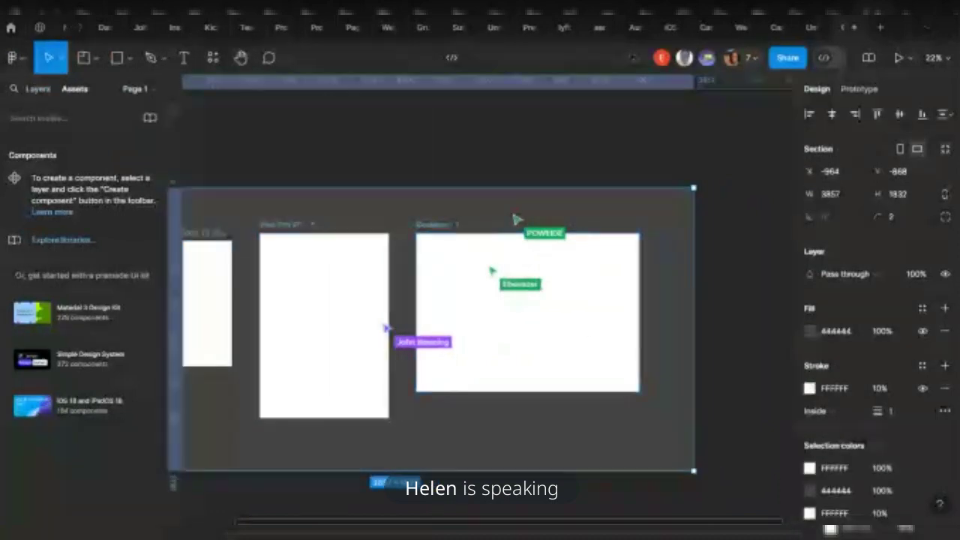
pyautogui.click(38, 89)
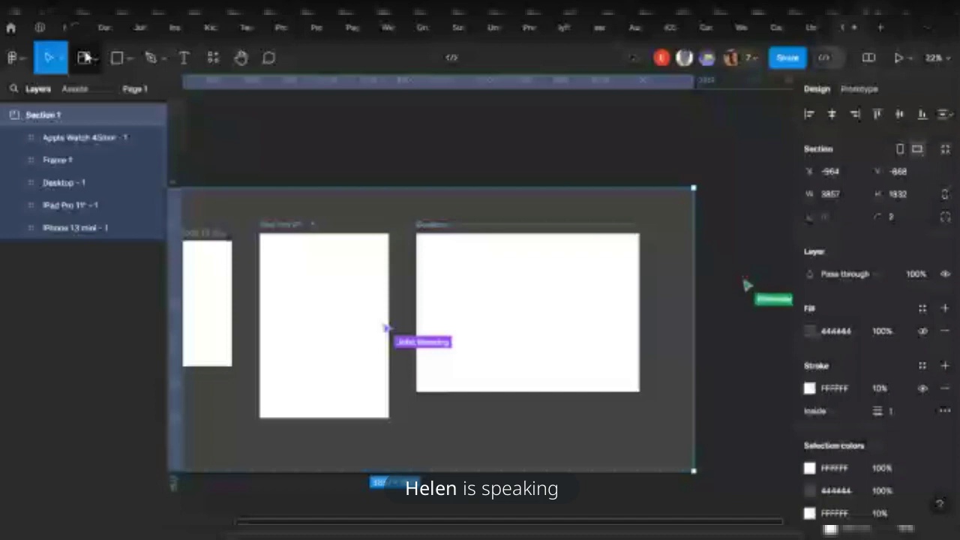
pyautogui.click(85, 58)
pyautogui.hscroll(-2, 222, 191)
pyautogui.hscroll(-3, 222, 191)
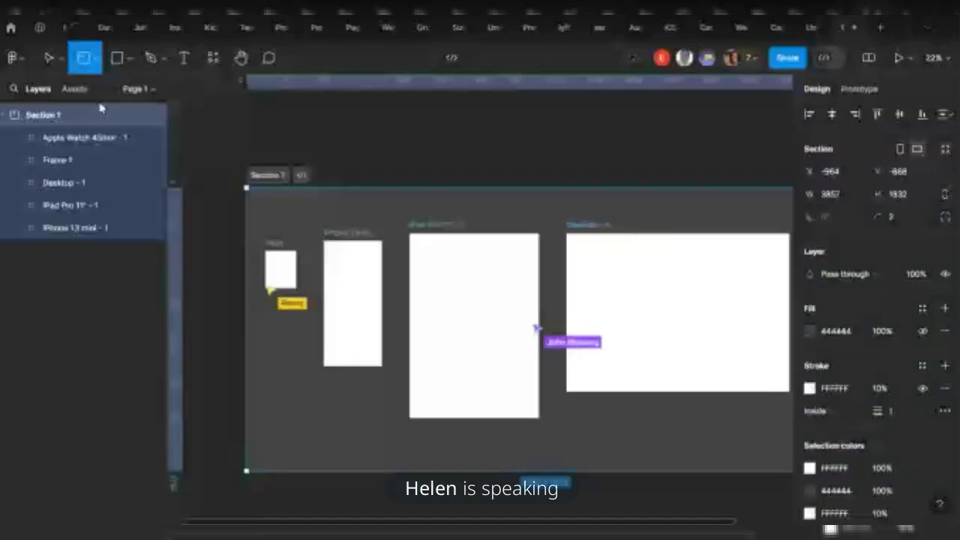
pyautogui.press('v')
pyautogui.scroll(3, 247, 165)
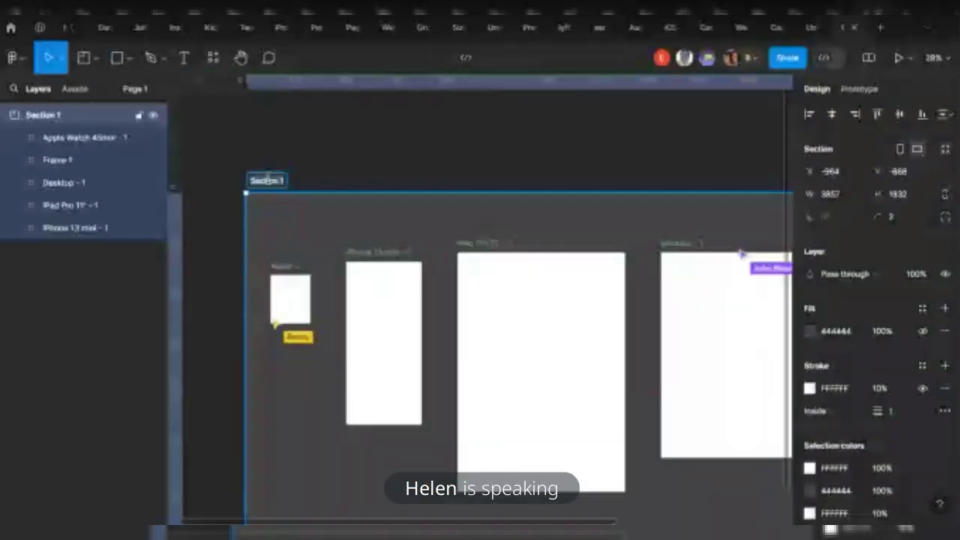
# Rename Section 1 to the owner's name followed by 'Portfolio' and zoom out to view it
pyautogui.doubleClick(271, 181)
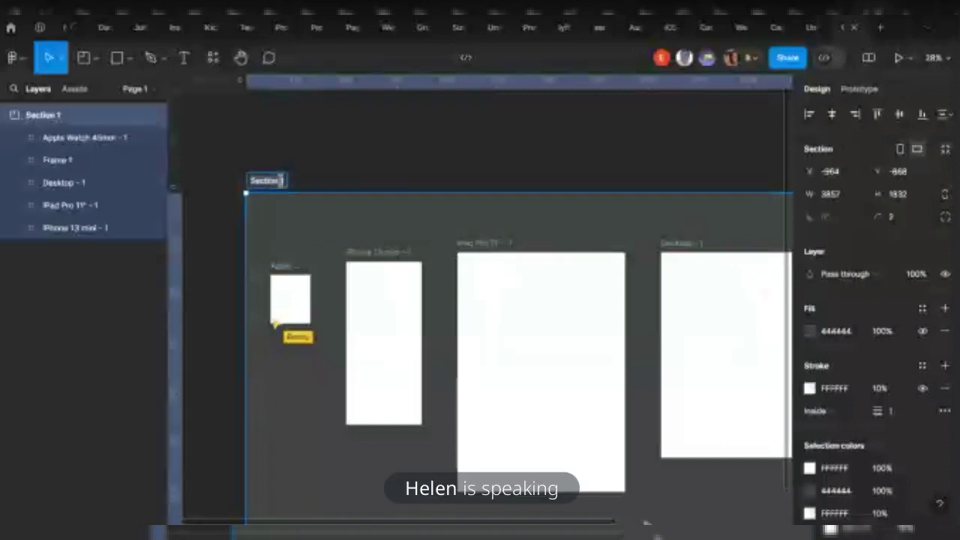
pyautogui.write('Mi')
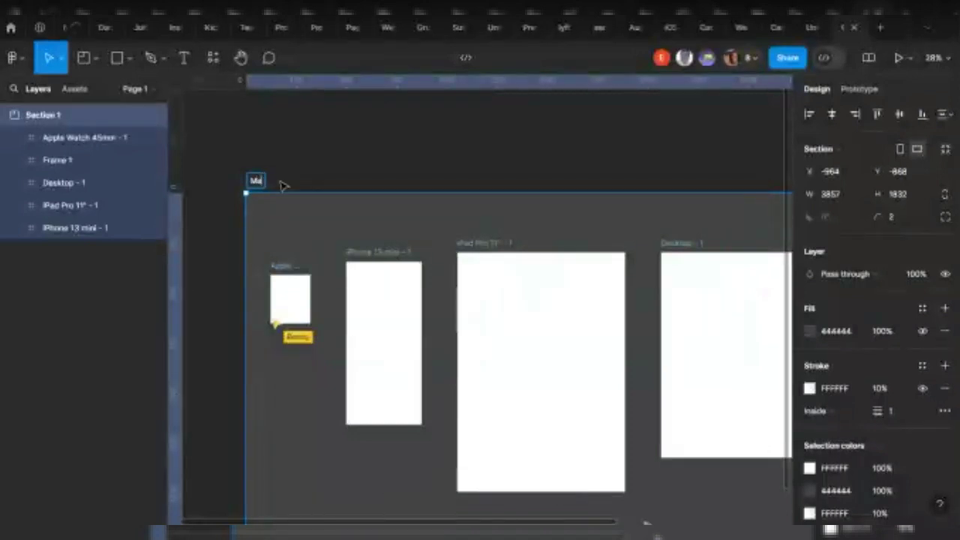
pyautogui.write('ckups')
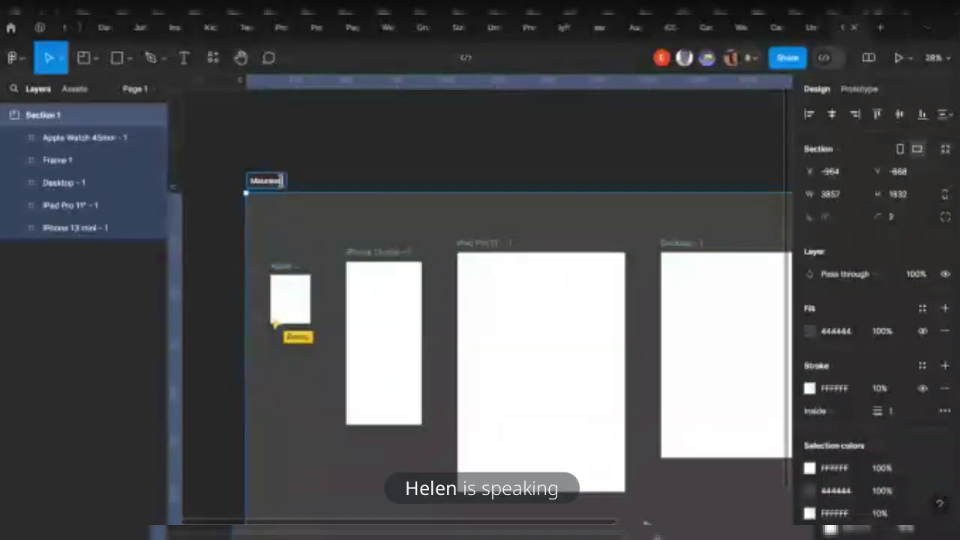
pyautogui.write("'s Portfolio")
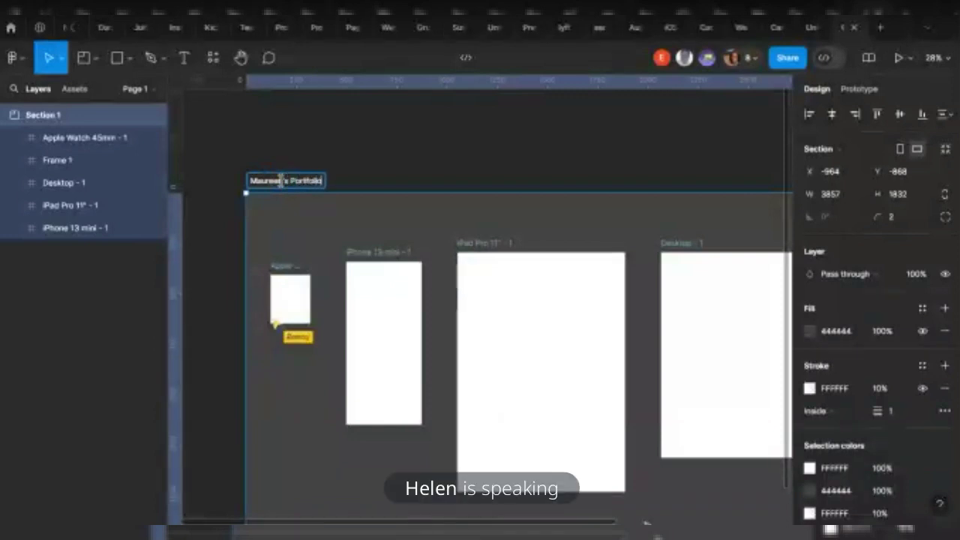
pyautogui.press('Return')
pyautogui.click(496, 168)
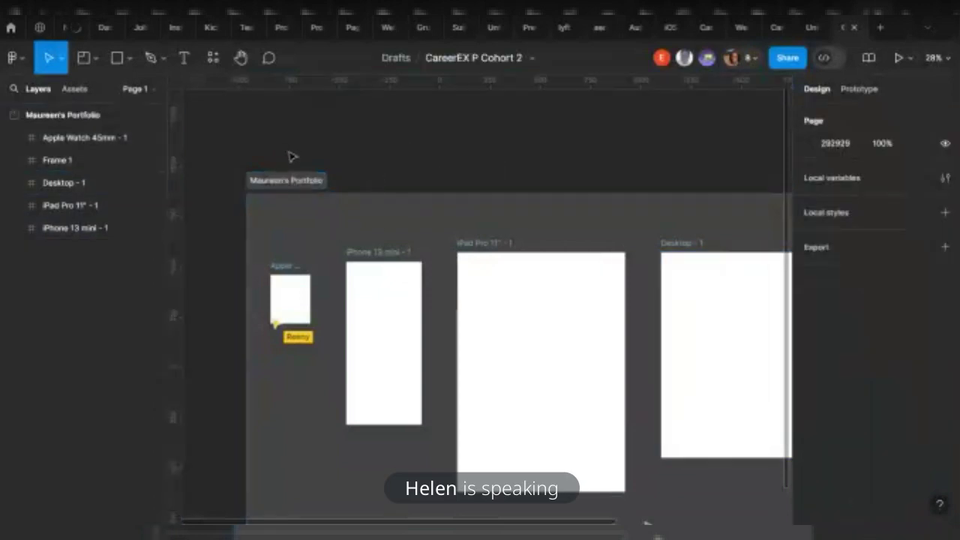
pyautogui.scroll(-5, 295, 179)
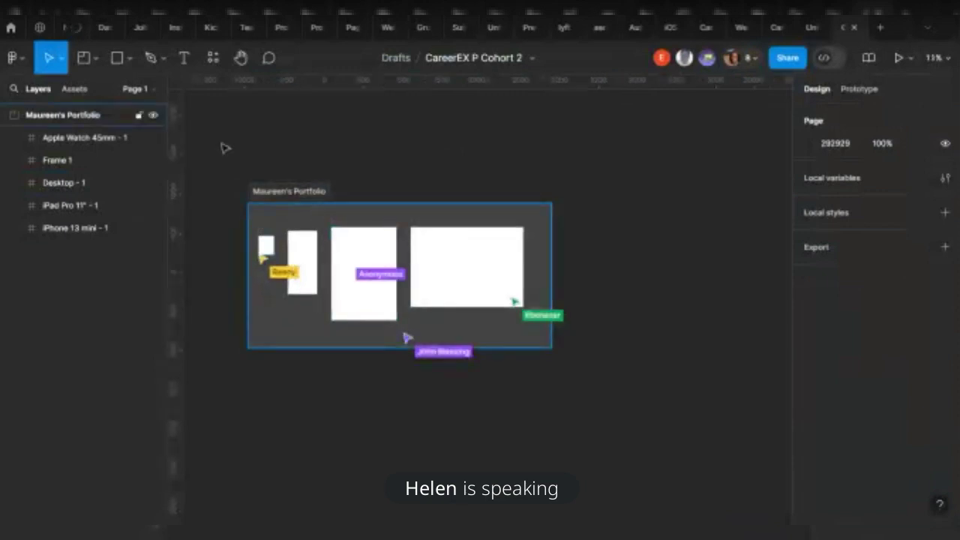
# Draw a large rectangle right of the portfolio section and pick the Arrow shape option
pyautogui.click(117, 58)
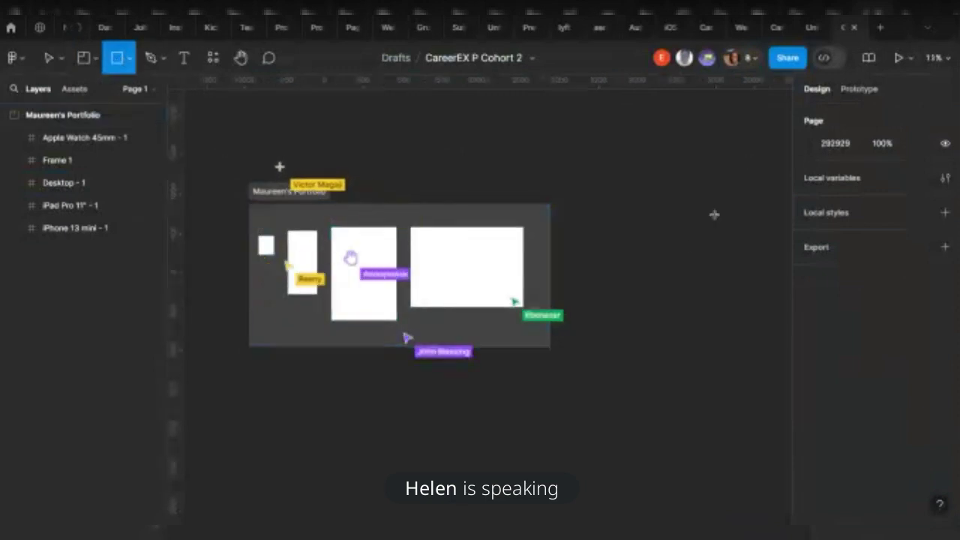
pyautogui.hscroll(1, 594, 235)
pyautogui.moveTo(531, 197); pyautogui.dragTo(715, 308)
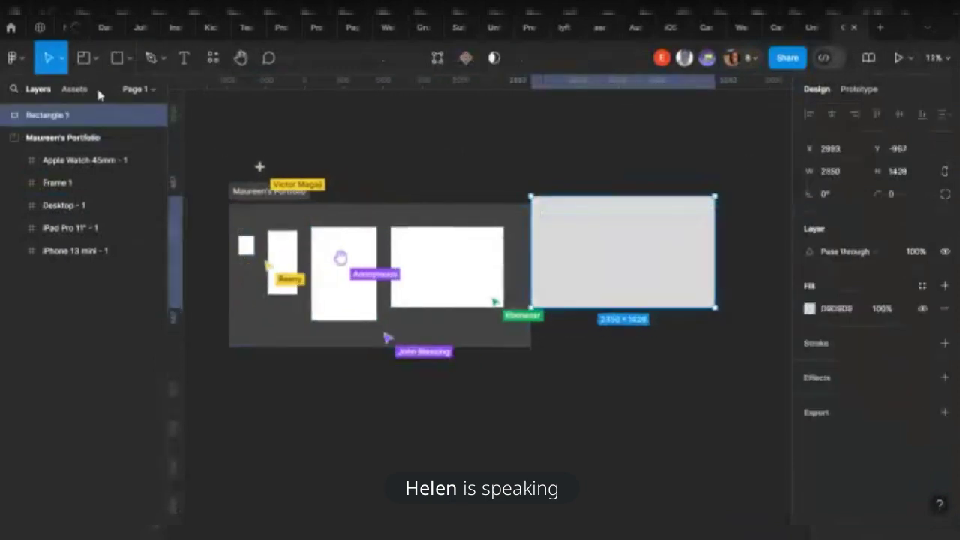
pyautogui.click(131, 58)
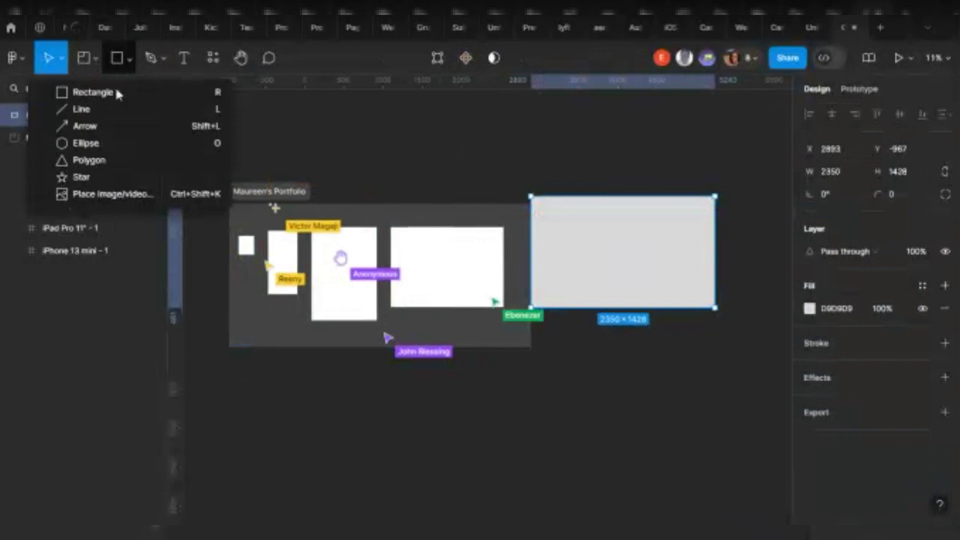
pyautogui.click(85, 126)
pyautogui.click(131, 57)
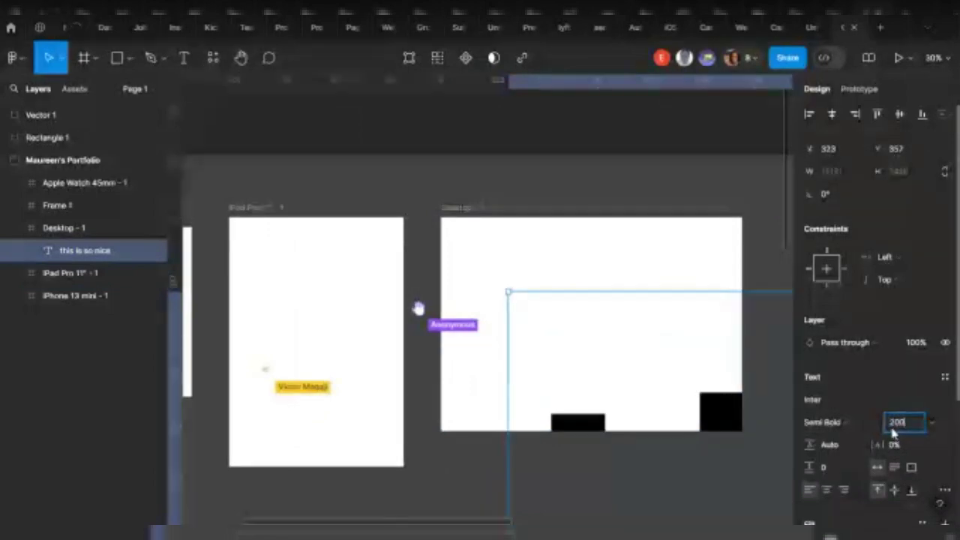
# Move the 'this is so nice' text up-left in Desktop - 1 and pan the canvas
pyautogui.moveTo(629, 325); pyautogui.dragTo(630, 306)
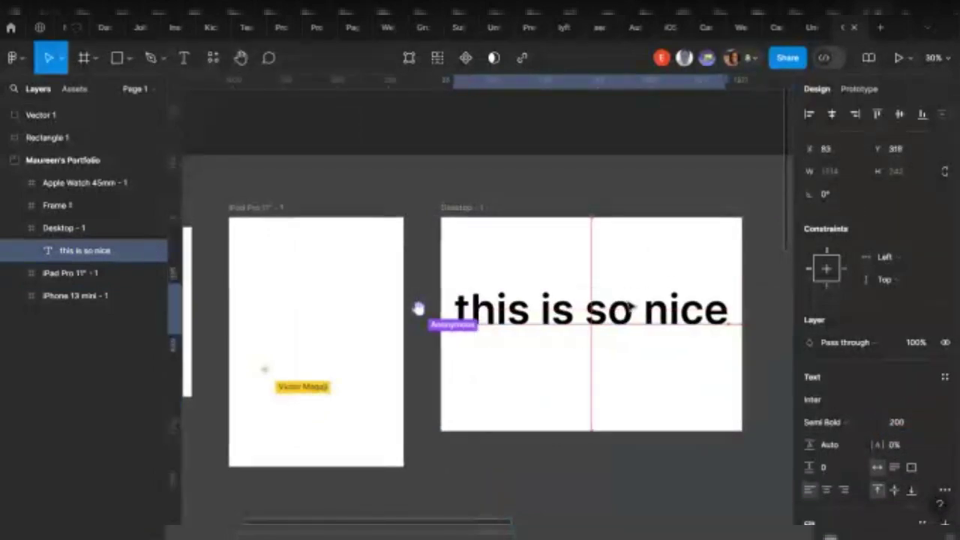
pyautogui.scroll(-5, 435, 214)
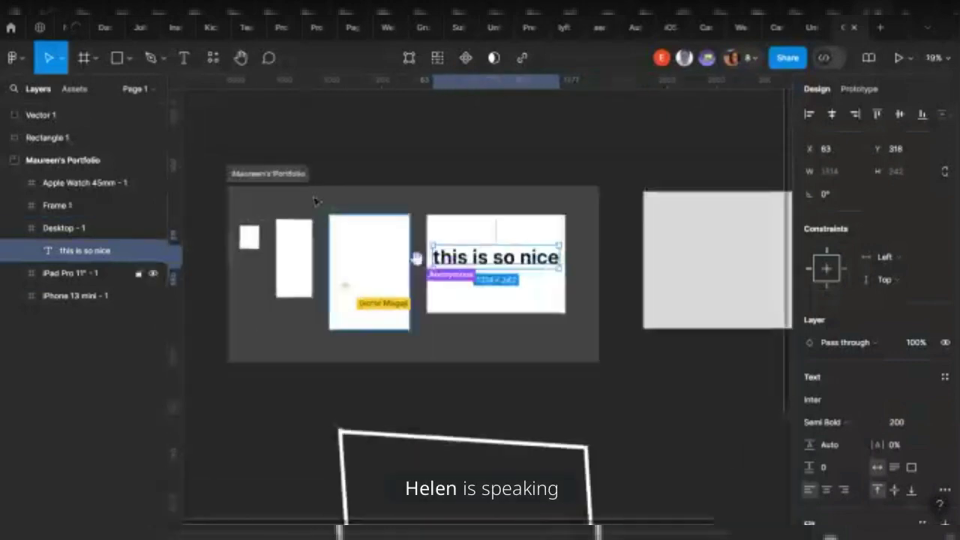
pyautogui.click(240, 58)
pyautogui.moveTo(349, 250); pyautogui.dragTo(440, 216)
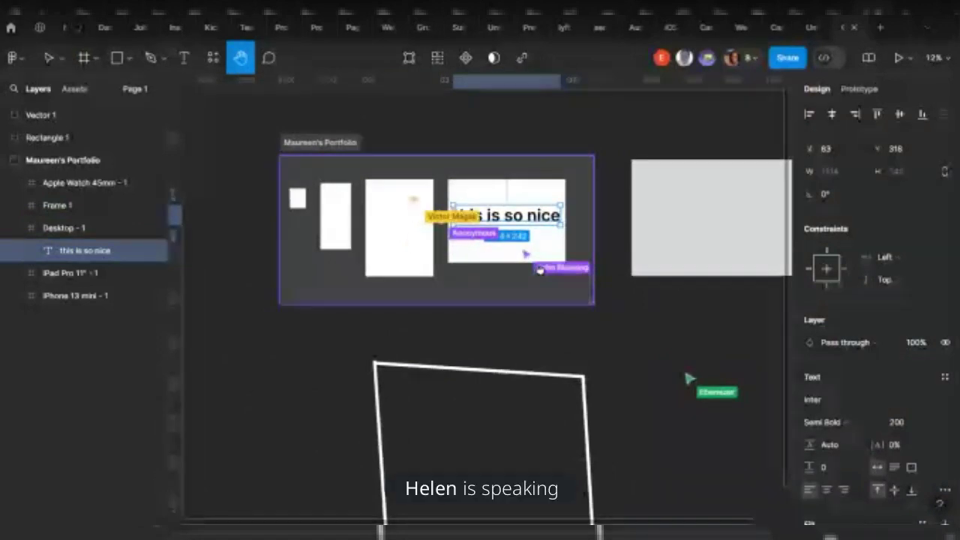
pyautogui.moveTo(440, 216); pyautogui.dragTo(376, 177)
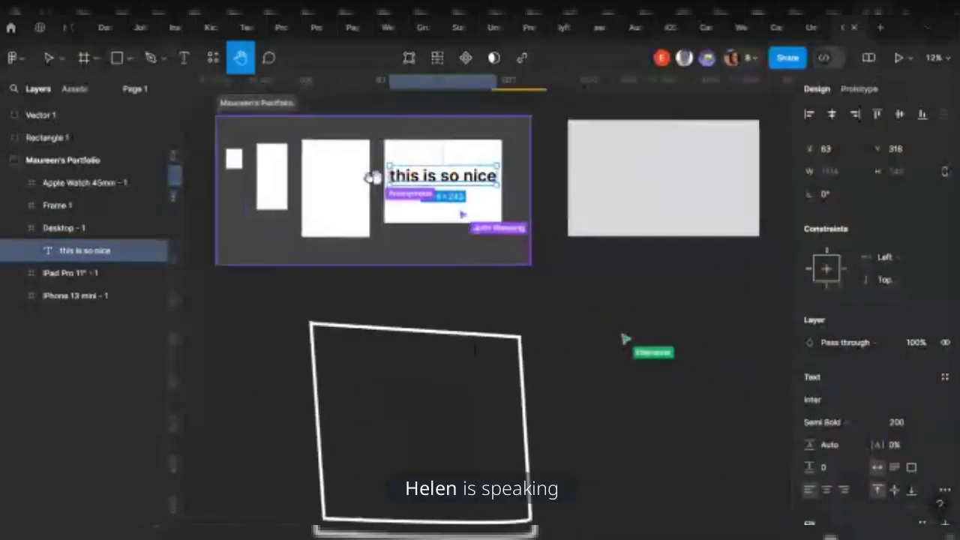
pyautogui.moveTo(376, 177); pyautogui.dragTo(351, 197)
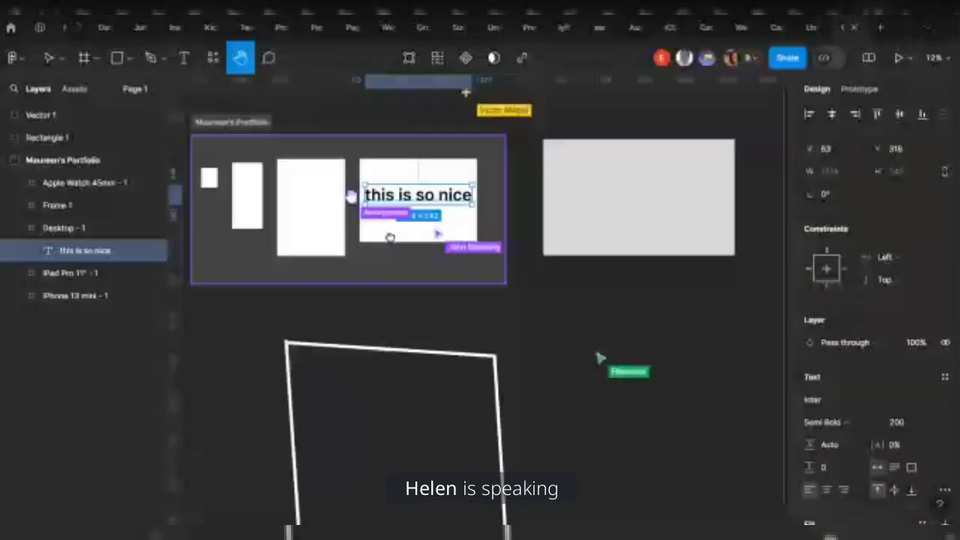
# Switch to the Comment tool (C)
pyautogui.scroll(-3, 383, 217)
pyautogui.scroll(2, 457, 217)
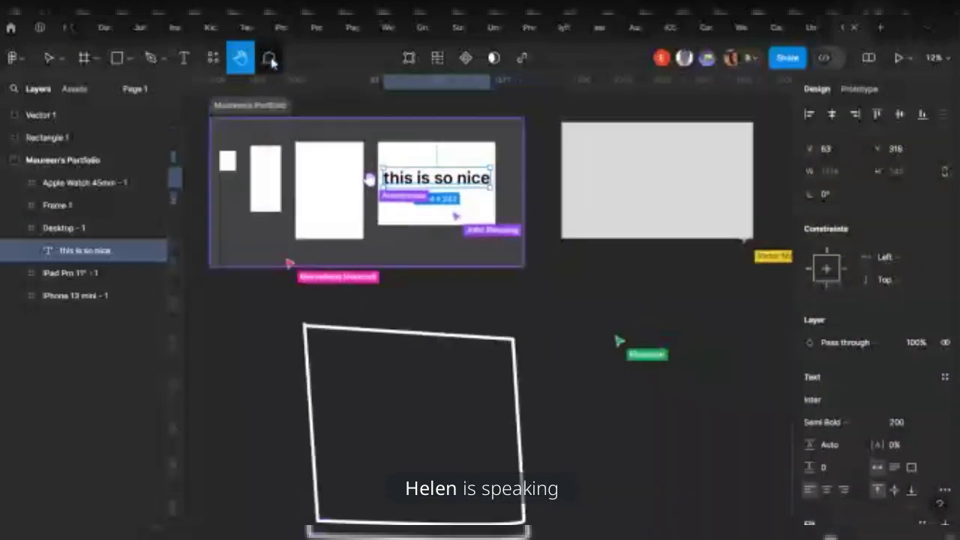
pyautogui.press('c')
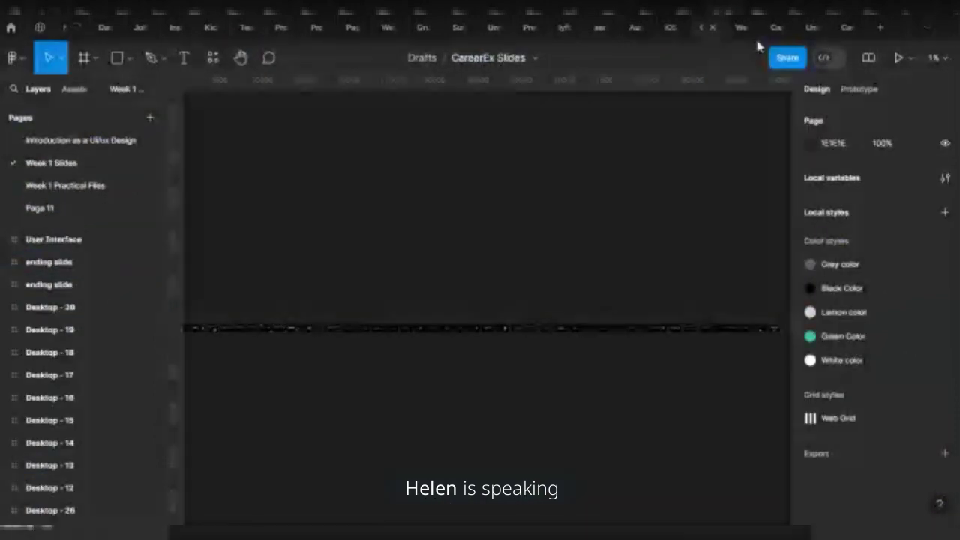
# Return to the CareerEX P Cohort 2 file, check the text and vector shapes, and open the greeting comment thread
pyautogui.click(776, 27)
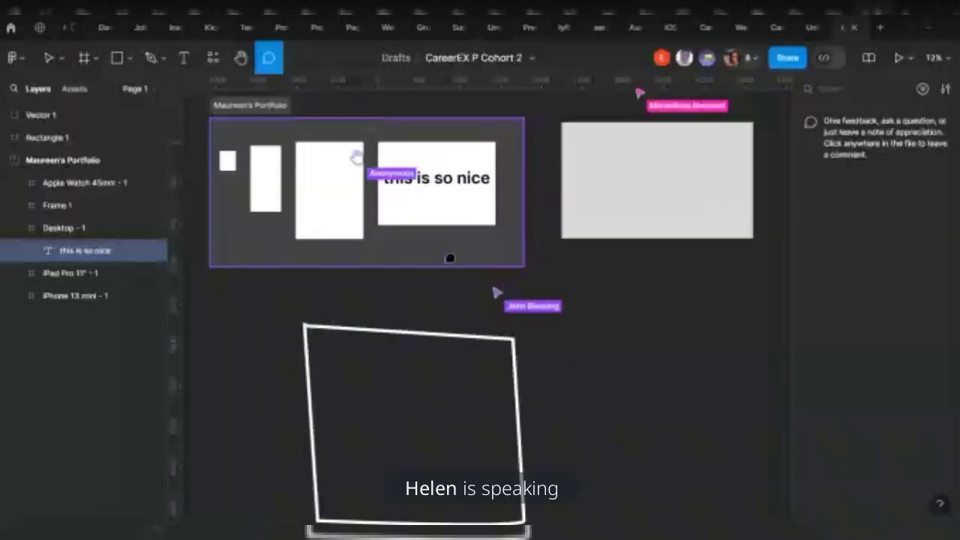
pyautogui.click(48, 58)
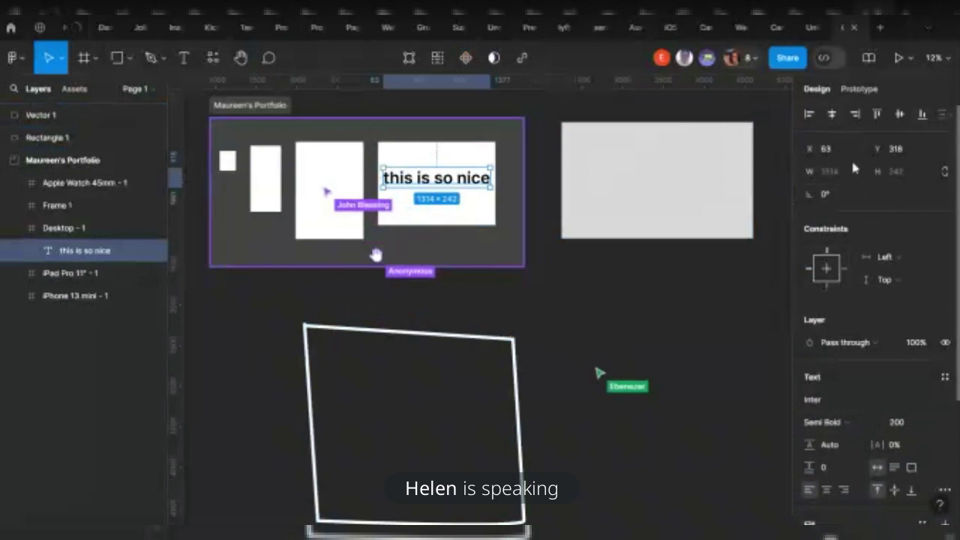
pyautogui.click(525, 298)
pyautogui.click(495, 339)
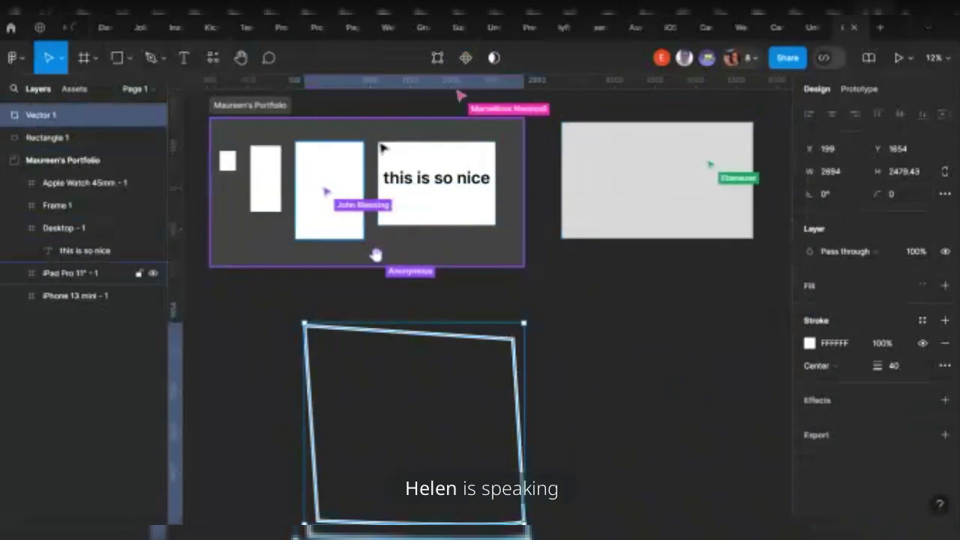
pyautogui.click(637, 324)
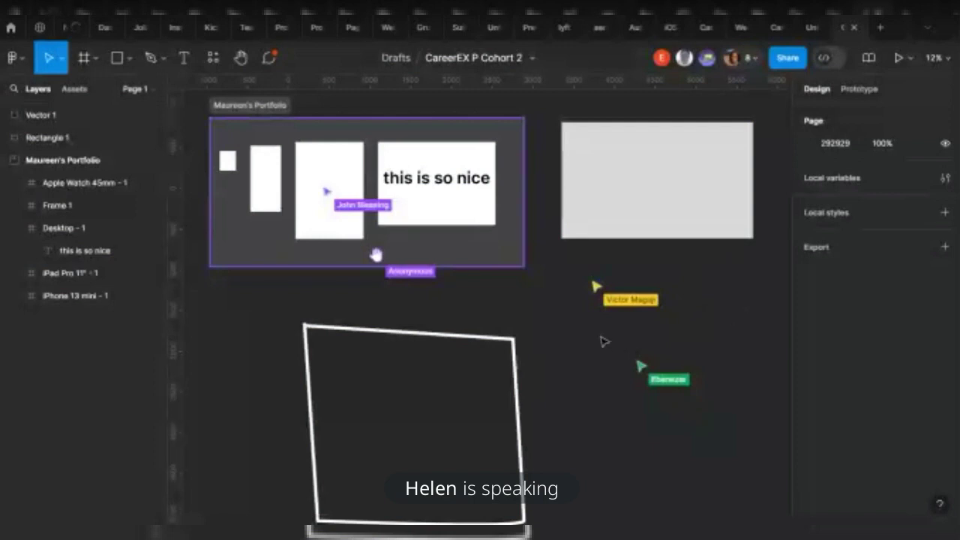
pyautogui.click(269, 58)
pyautogui.click(874, 184)
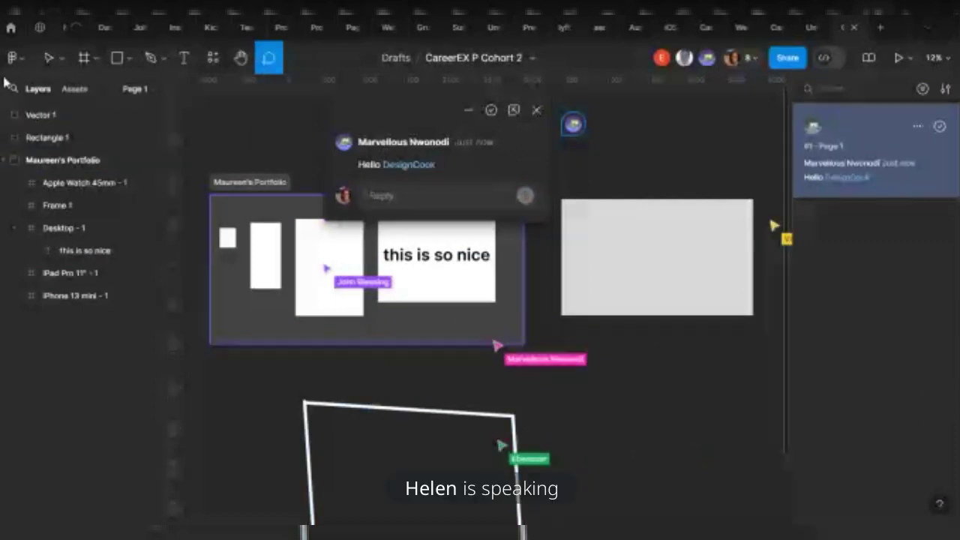
# Reply 'Hi' to the latest mention from the Home notifications, then return to the CareerEX P Cohort 2 file
pyautogui.click(12, 29)
pyautogui.click(166, 60)
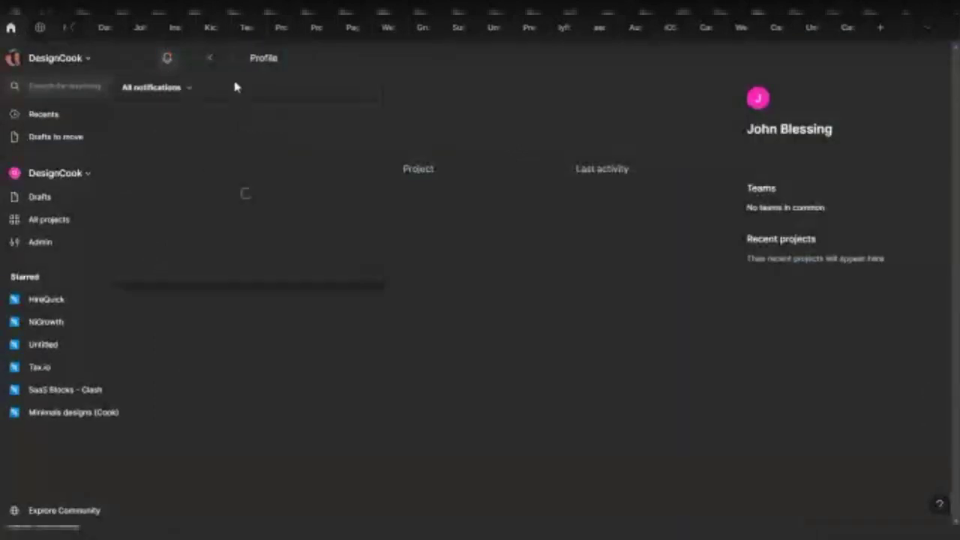
pyautogui.click(240, 197)
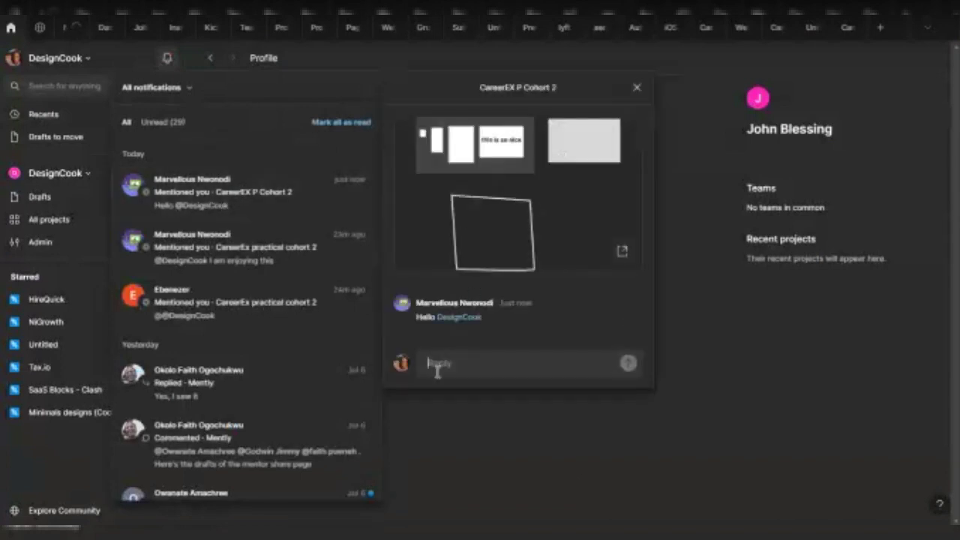
pyautogui.write('H')
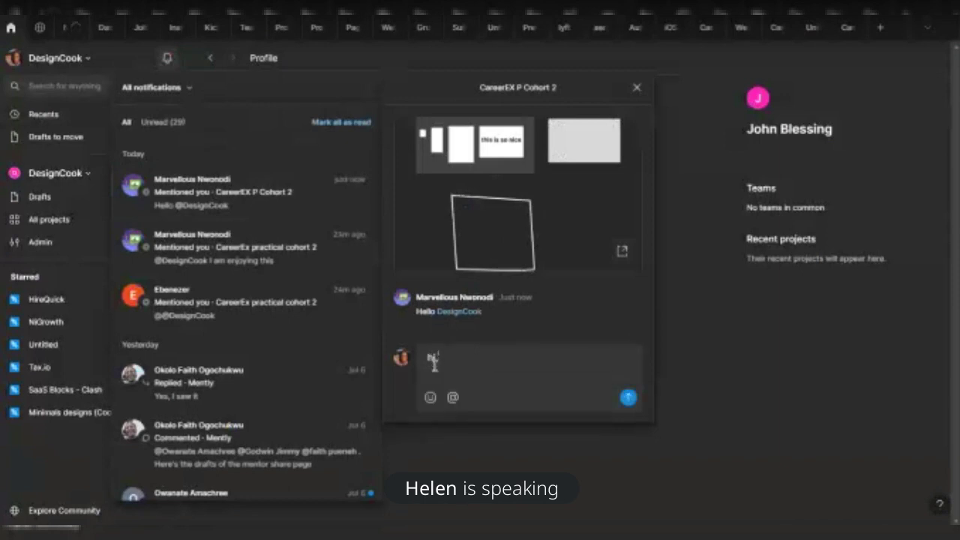
pyautogui.write('i')
pyautogui.press('Return')
pyautogui.click(637, 87)
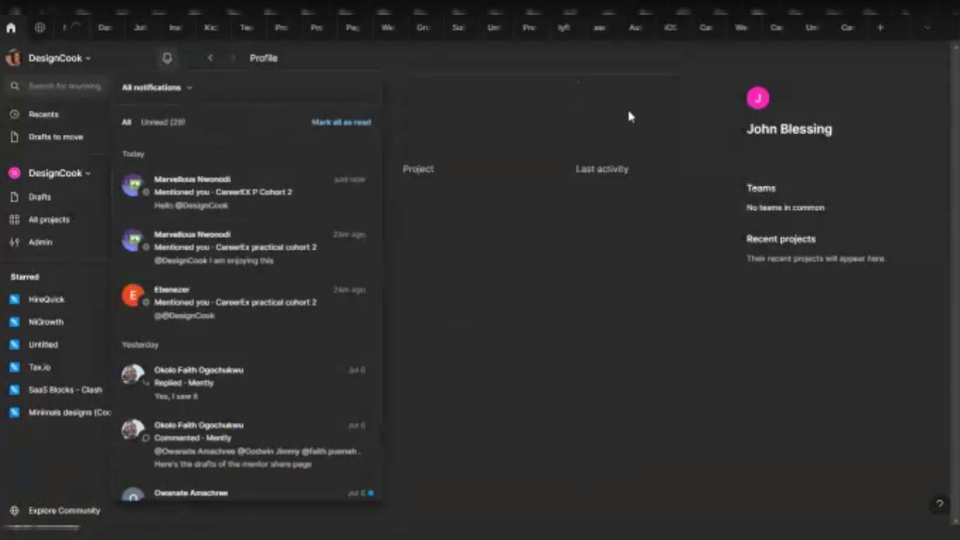
pyautogui.click(840, 24)
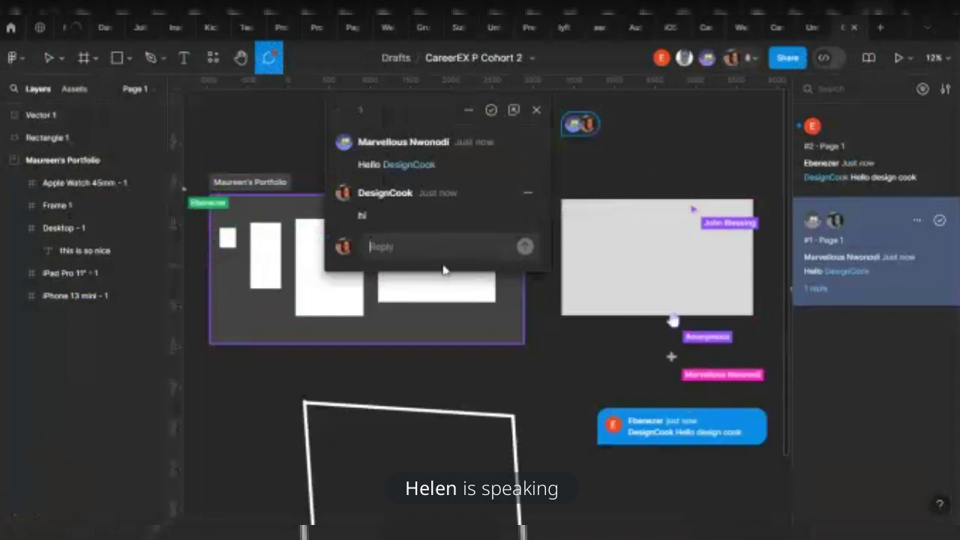
# Close the open thread and bring up the second comment thread at its pin
pyautogui.click(537, 110)
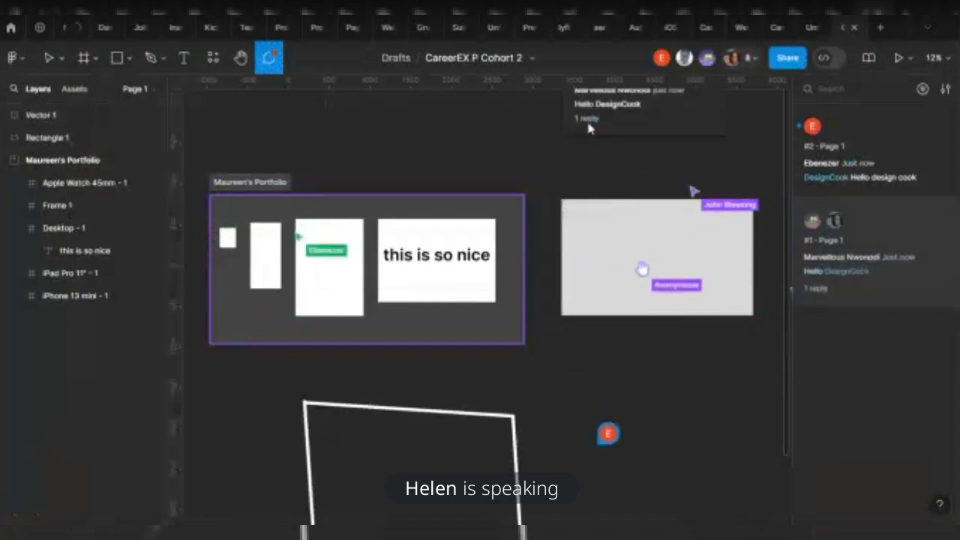
pyautogui.click(575, 124)
pyautogui.click(608, 434)
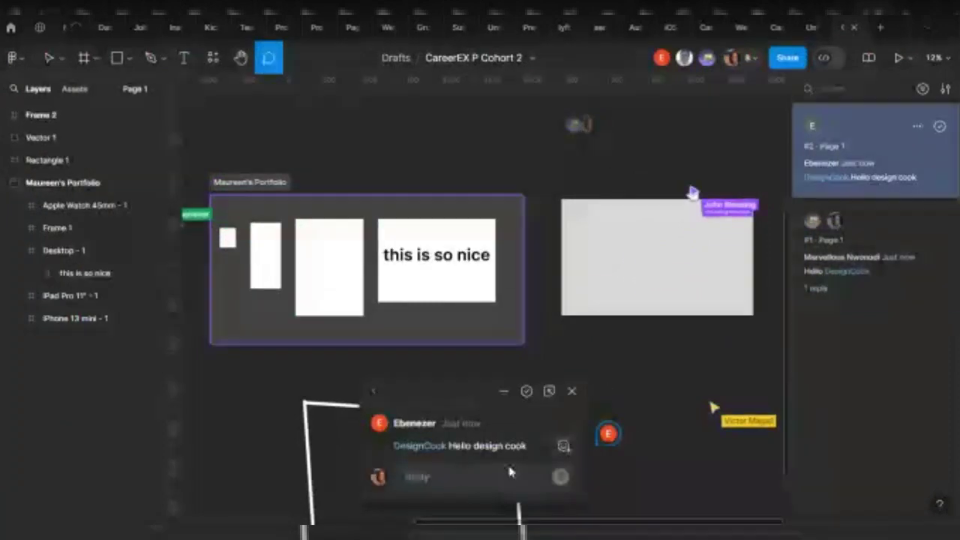
pyautogui.click(454, 476)
pyautogui.write('H')
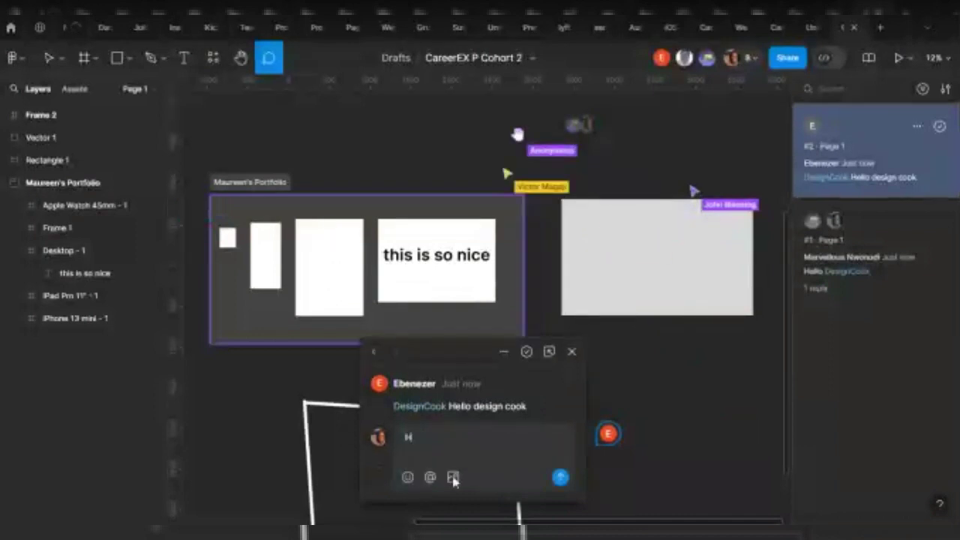
pyautogui.write('i')
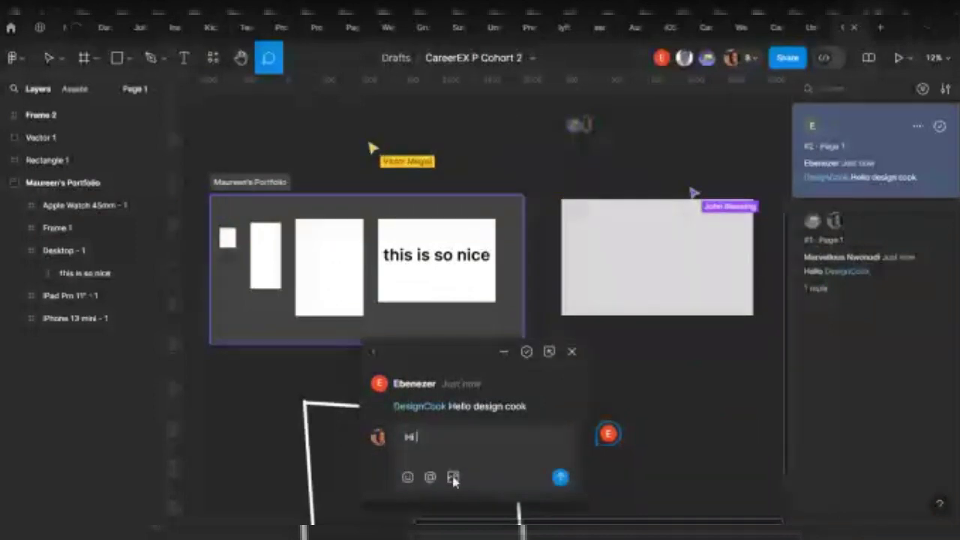
pyautogui.write(' @e')
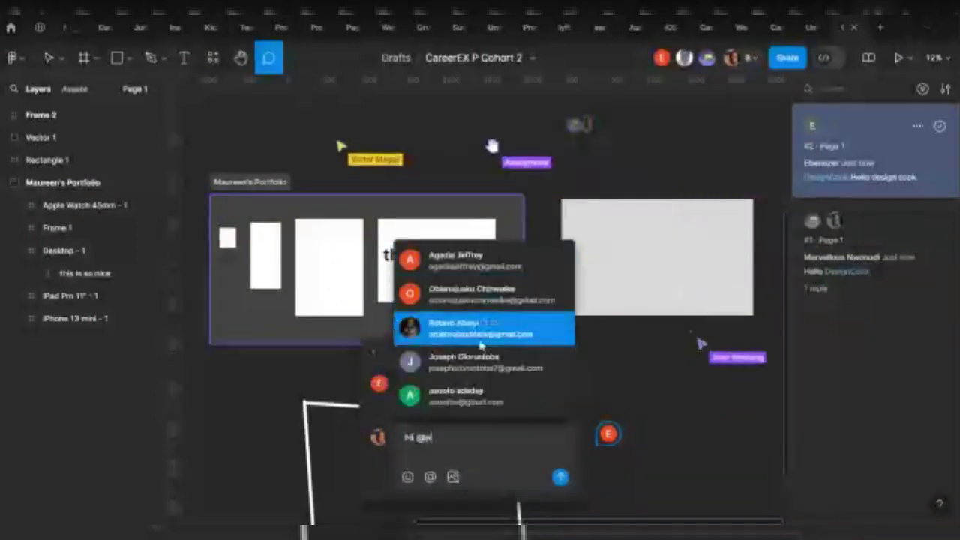
pyautogui.write('b')
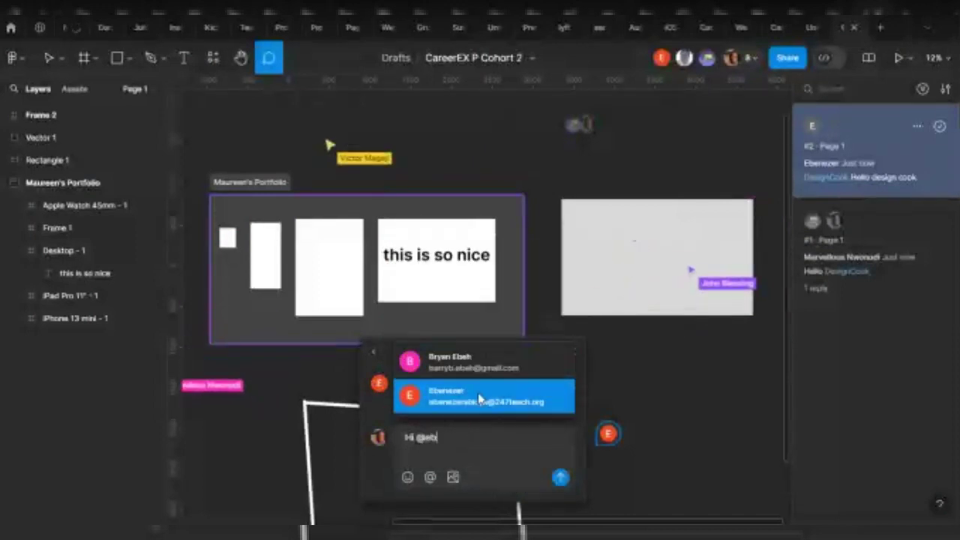
pyautogui.click(481, 399)
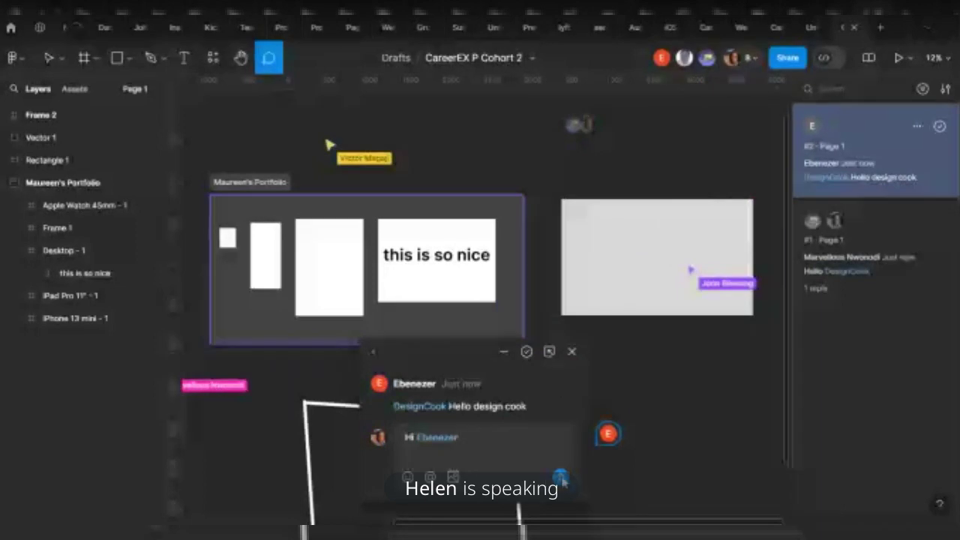
pyautogui.click(562, 479)
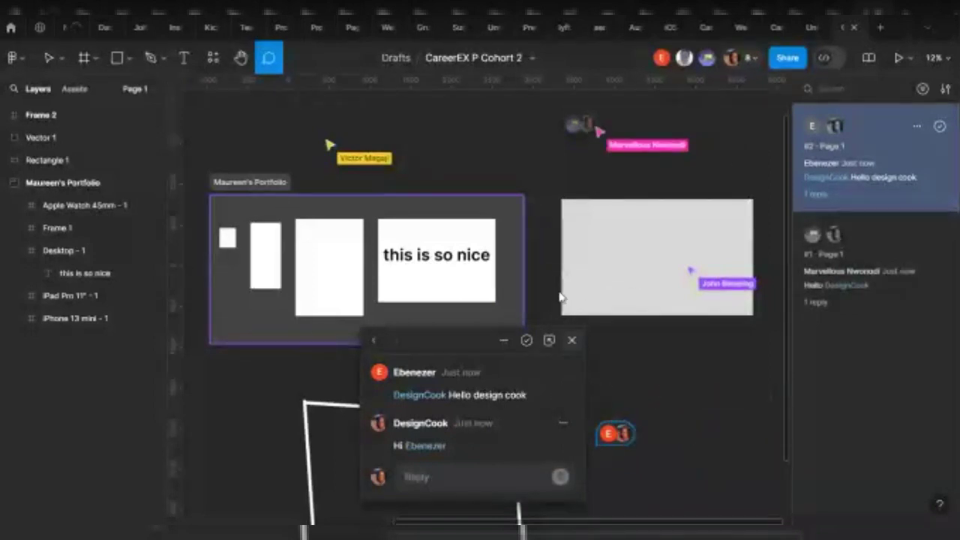
pyautogui.click(50, 64)
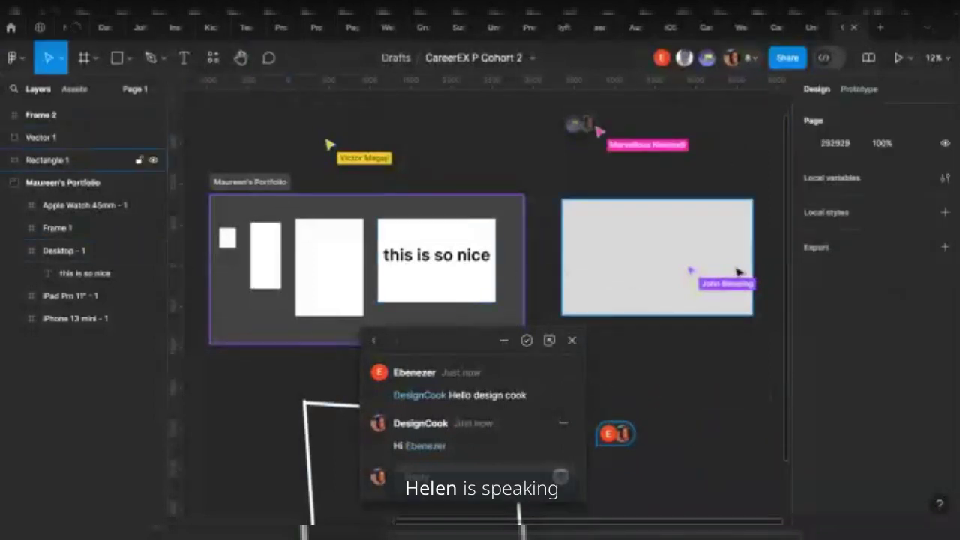